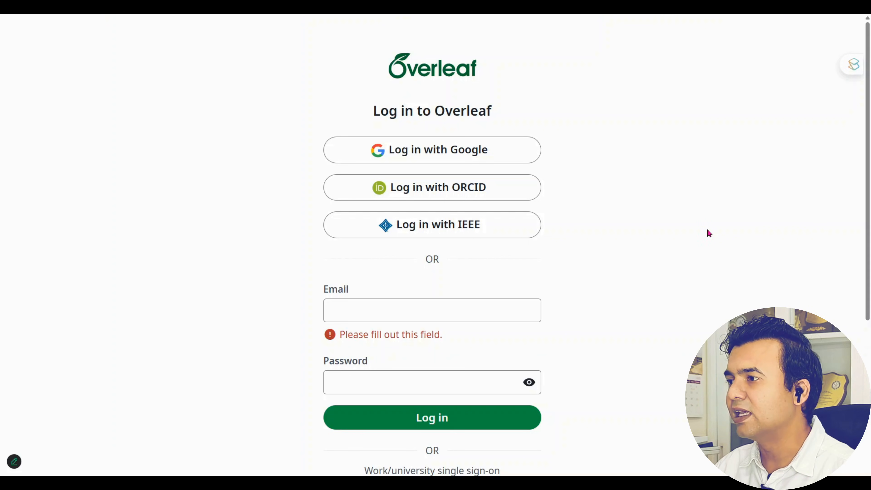
Log in to Overleaf with the saved account e-mail and the account password
{"action": "key", "text": "alt+Tab"}
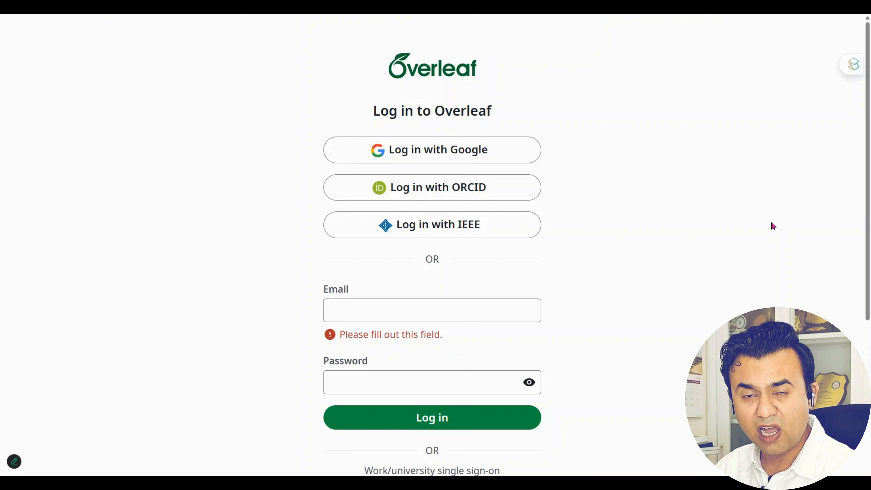
{"action": "left_click", "coordinate": [461, 306]}
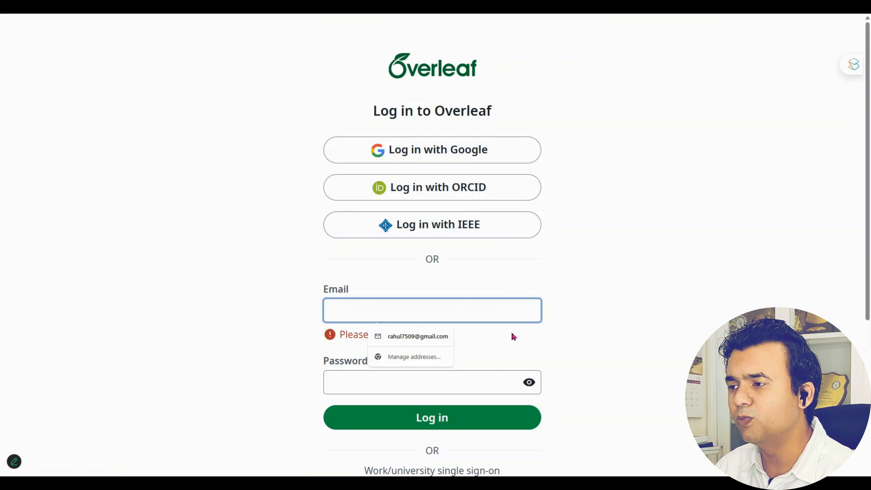
{"action": "type", "text": "r"}
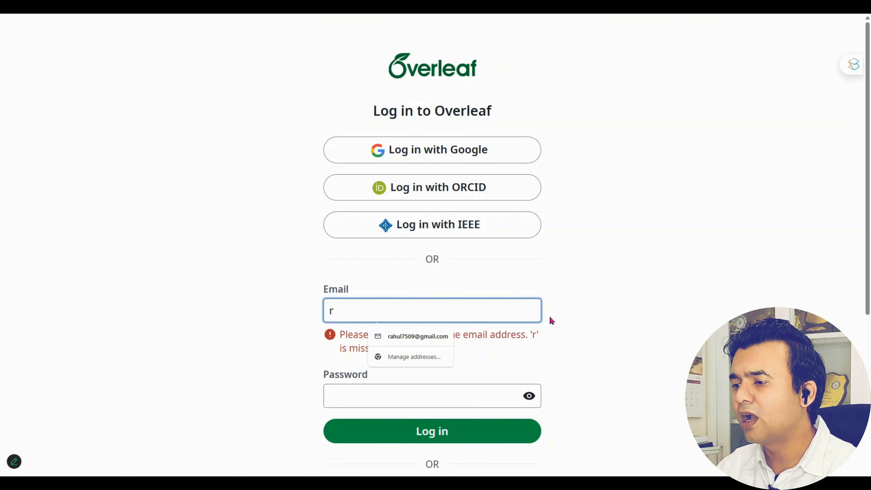
{"action": "type", "text": "p"}
{"action": "left_click", "coordinate": [409, 336]}
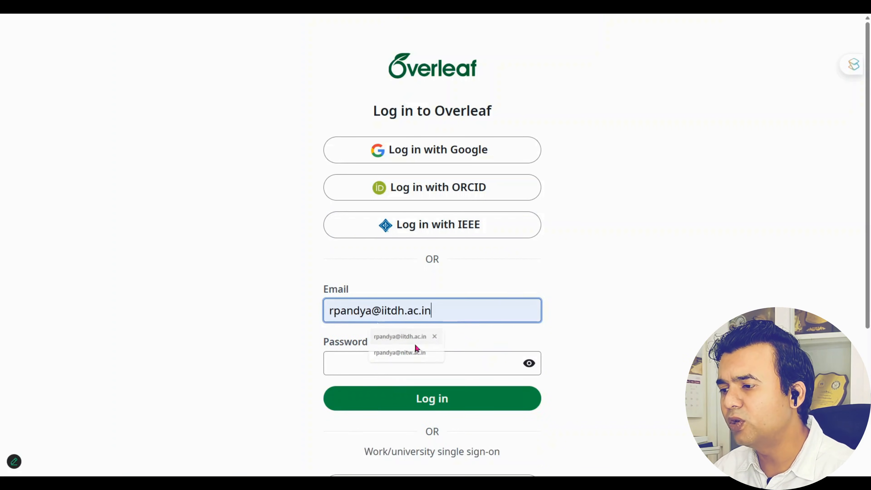
{"action": "left_click", "coordinate": [387, 371]}
{"action": "type", "text": "•••••••"}
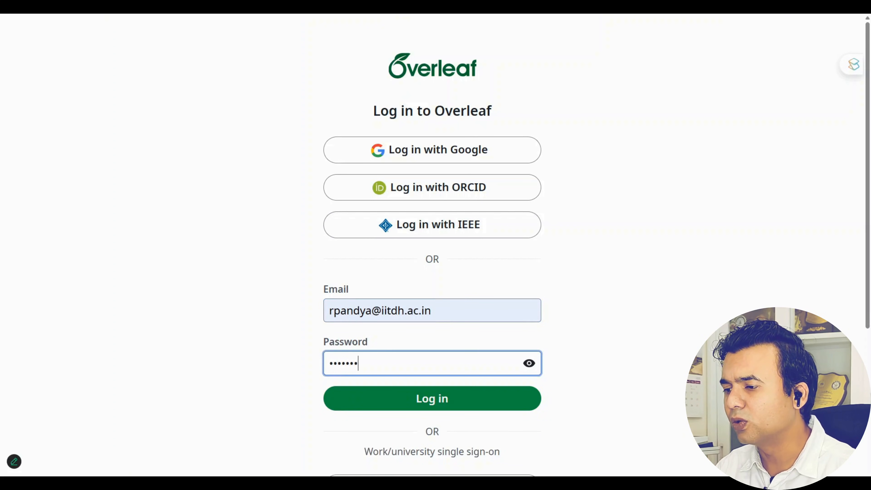
{"action": "type", "text": "••••"}
{"action": "key", "text": "Return"}
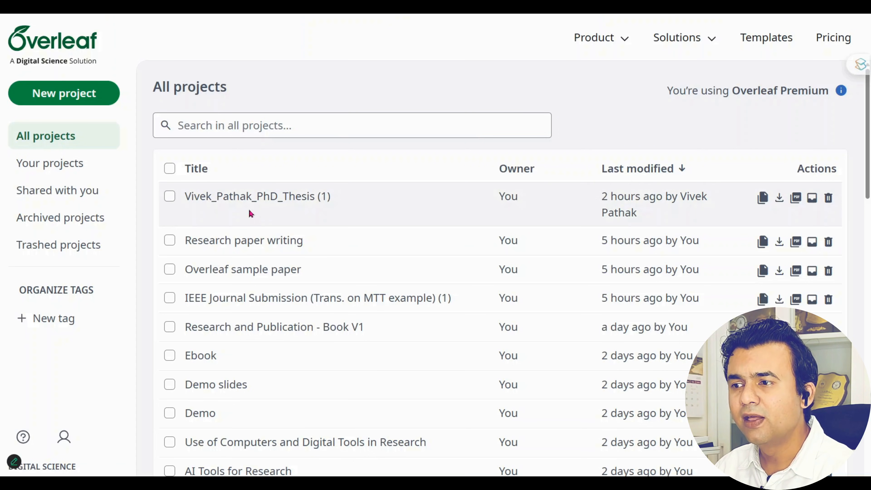
Scan the project list, then filter it to show only projects shared with you
{"action": "scroll", "coordinate": [640, 347], "scroll_direction": "down", "scroll_amount": 1}
{"action": "scroll", "coordinate": [639, 343], "scroll_direction": "down", "scroll_amount": 8}
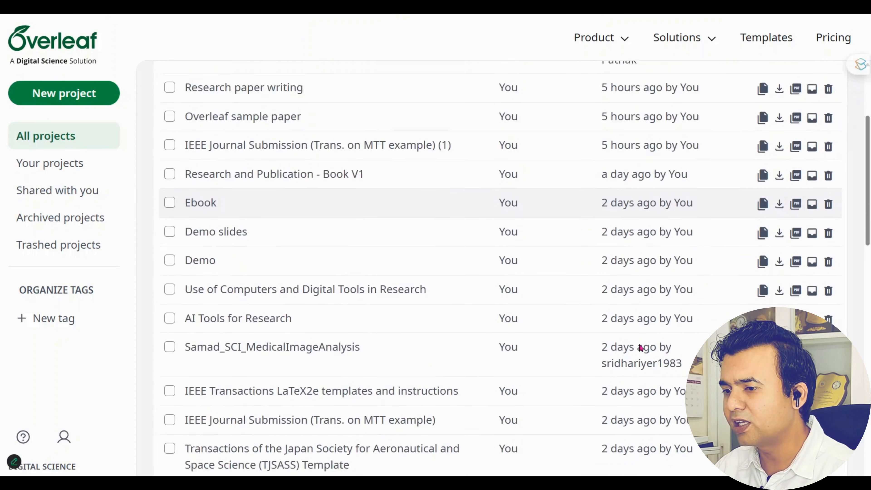
{"action": "scroll", "coordinate": [639, 343], "scroll_direction": "up", "scroll_amount": 9}
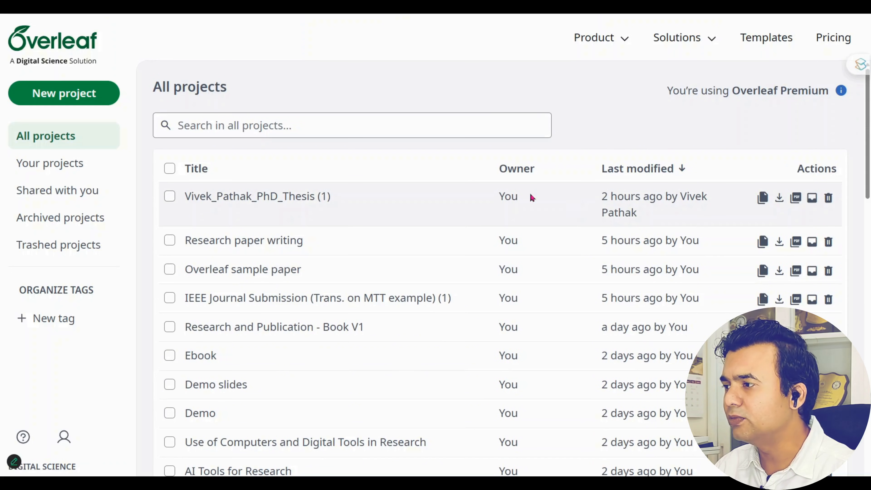
{"action": "left_click", "coordinate": [55, 170]}
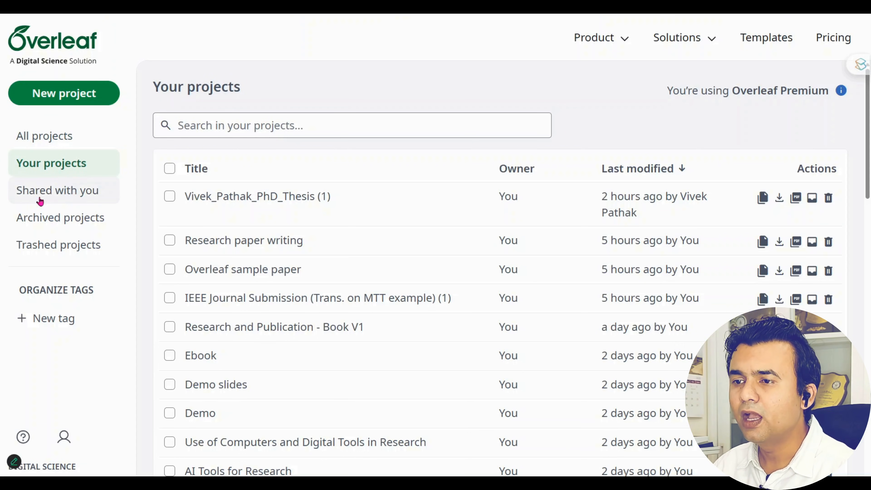
{"action": "left_click", "coordinate": [68, 202]}
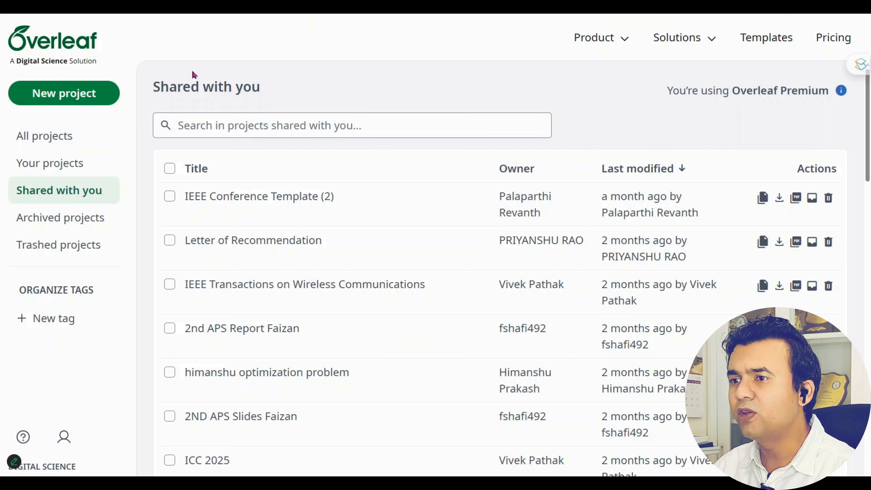
Reopen the New project menu listing blank, example, upload, GitHub and template categories
{"action": "left_click", "coordinate": [69, 98]}
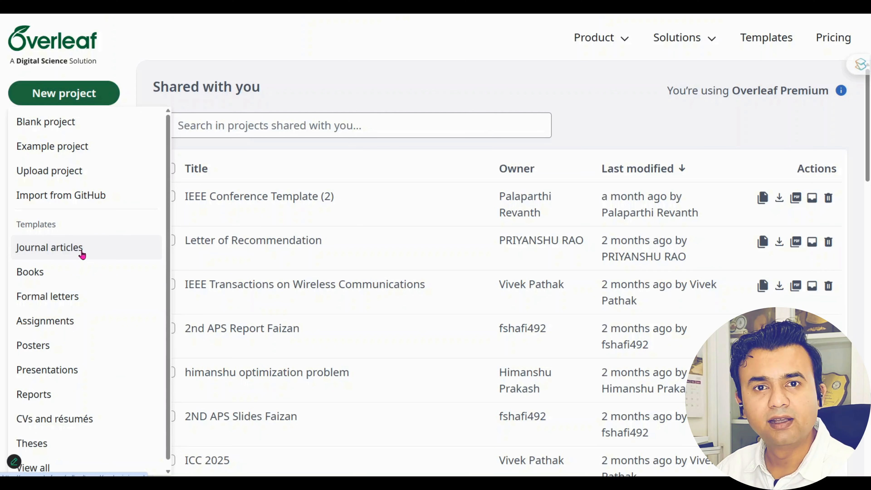
{"action": "left_click", "coordinate": [624, 140]}
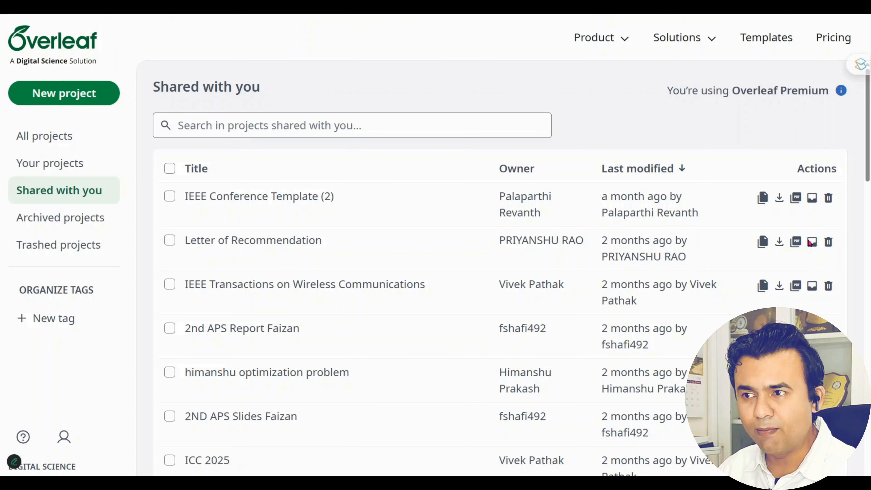
{"action": "left_click", "coordinate": [86, 100]}
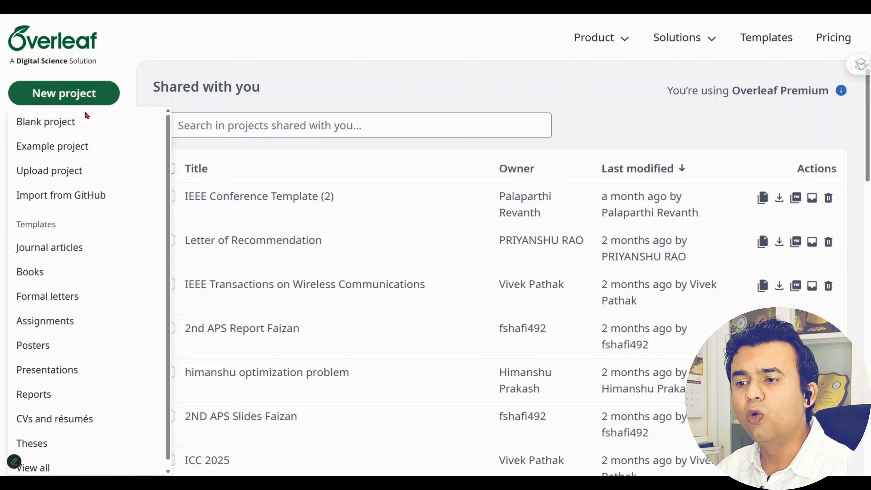
Browse the Journal articles templates and open the TJSASS template detail page
{"action": "left_click", "coordinate": [53, 254]}
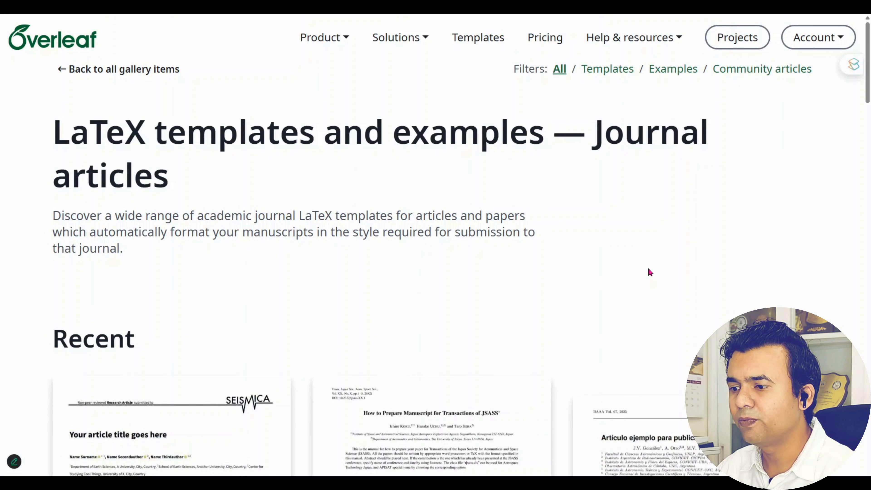
{"action": "scroll", "coordinate": [650, 273], "scroll_direction": "down", "scroll_amount": 7}
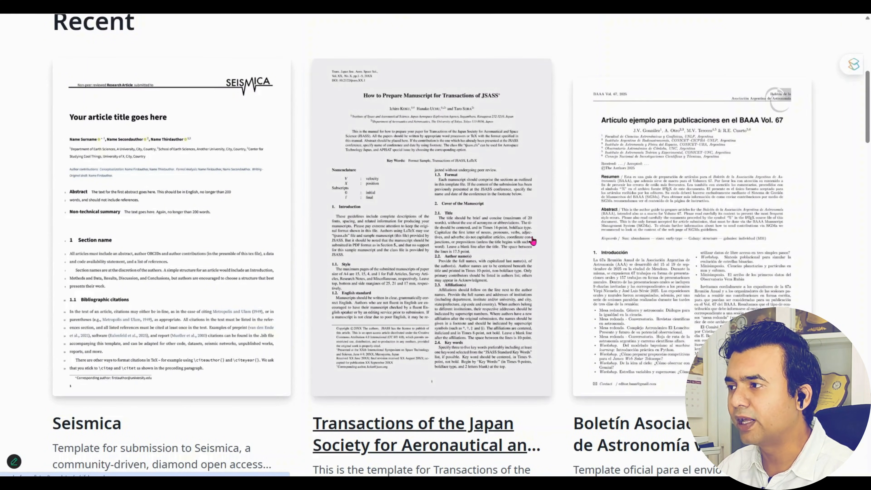
{"action": "scroll", "coordinate": [750, 247], "scroll_direction": "down", "scroll_amount": 5}
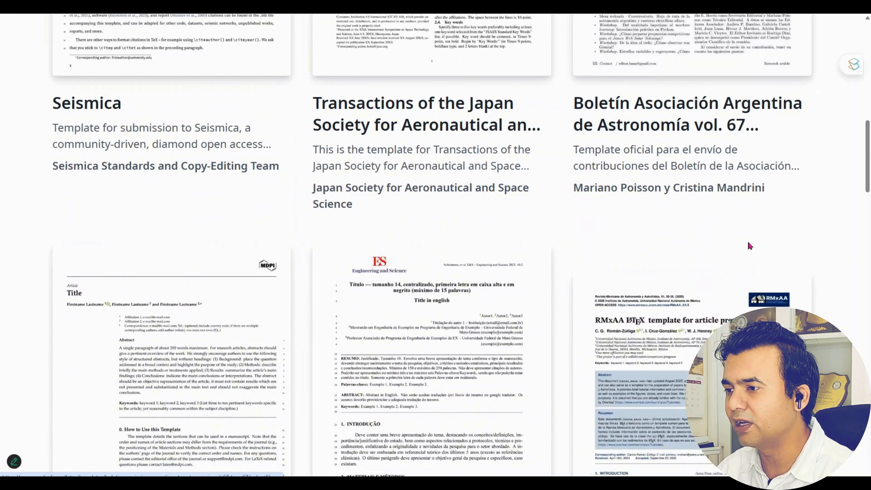
{"action": "scroll", "coordinate": [750, 246], "scroll_direction": "down", "scroll_amount": 3}
{"action": "scroll", "coordinate": [750, 247], "scroll_direction": "down", "scroll_amount": 1}
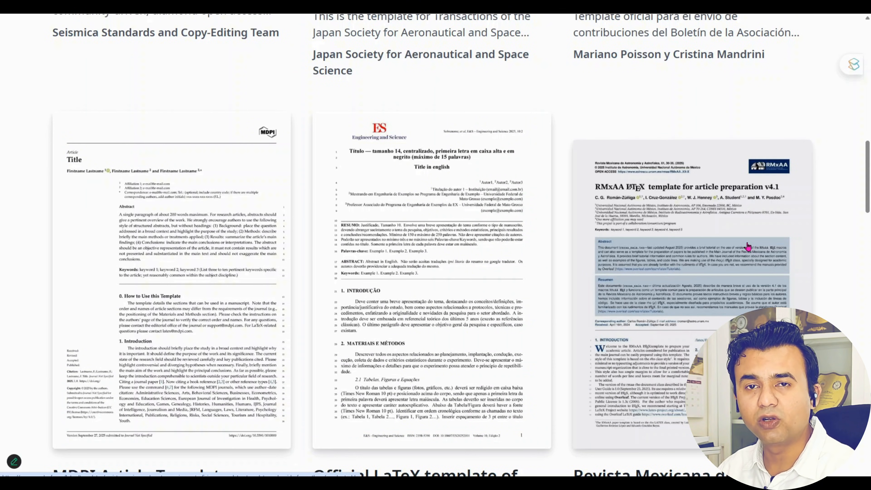
{"action": "scroll", "coordinate": [749, 246], "scroll_direction": "down", "scroll_amount": 6}
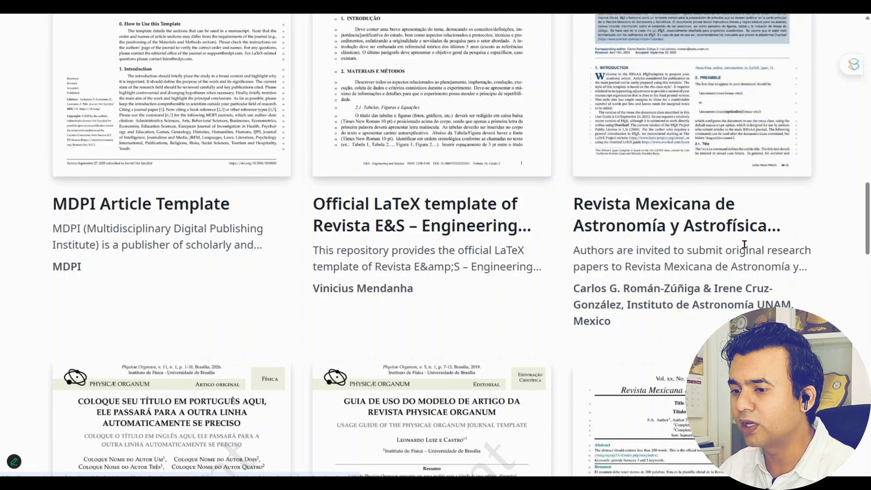
{"action": "scroll", "coordinate": [744, 245], "scroll_direction": "down", "scroll_amount": 6}
{"action": "scroll", "coordinate": [743, 245], "scroll_direction": "up", "scroll_amount": 15}
{"action": "scroll", "coordinate": [741, 244], "scroll_direction": "up", "scroll_amount": 10}
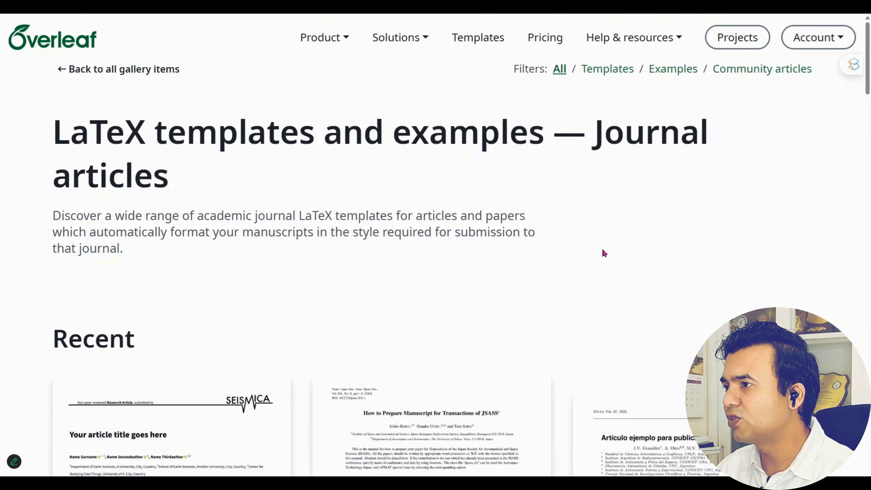
{"action": "scroll", "coordinate": [606, 249], "scroll_direction": "down", "scroll_amount": 14}
{"action": "scroll", "coordinate": [606, 245], "scroll_direction": "down", "scroll_amount": 6}
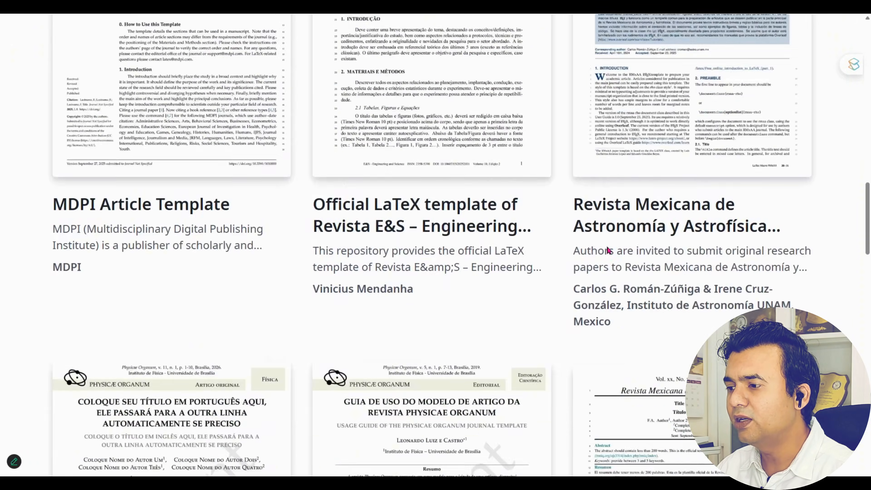
{"action": "scroll", "coordinate": [607, 245], "scroll_direction": "up", "scroll_amount": 20}
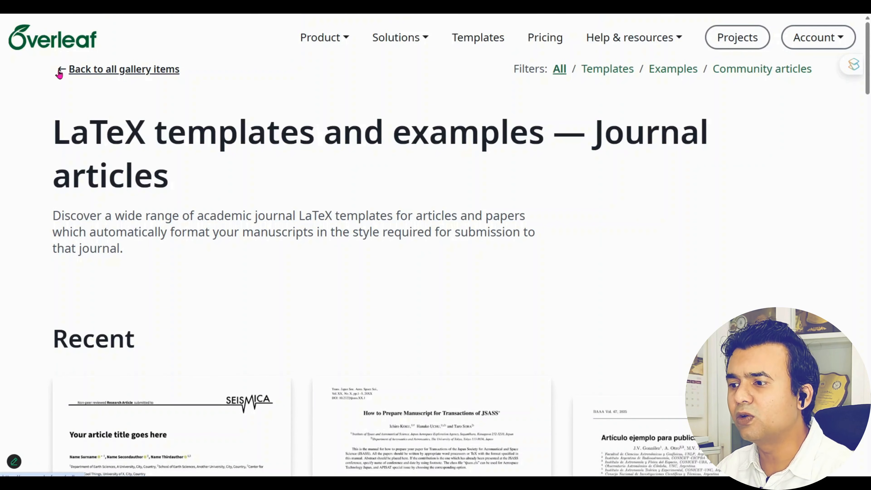
{"action": "scroll", "coordinate": [549, 268], "scroll_direction": "down", "scroll_amount": 5}
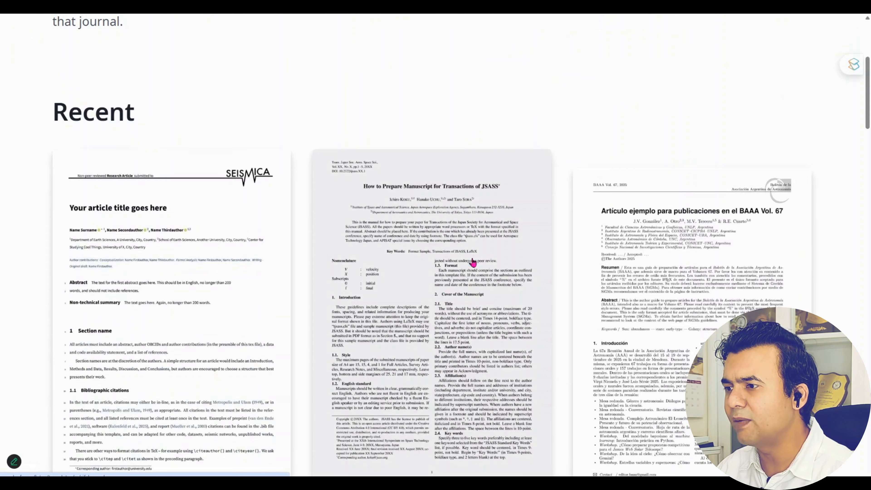
{"action": "left_click", "coordinate": [460, 221]}
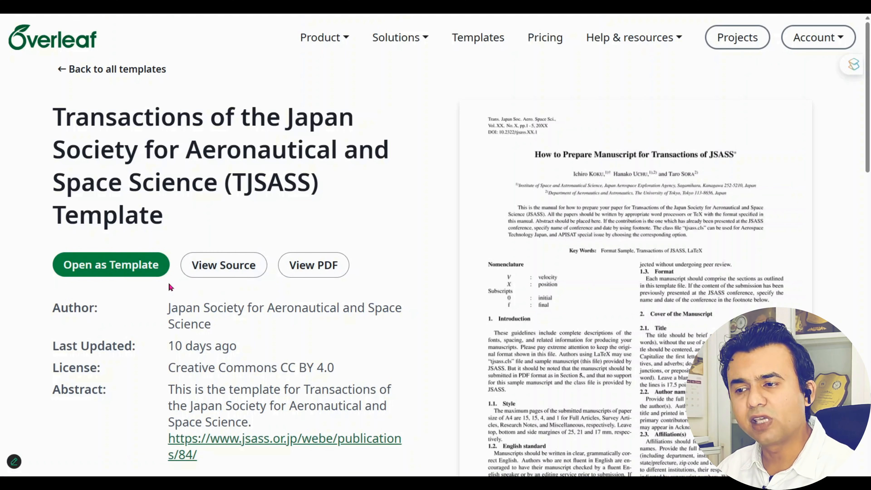
Open the TJSASS template as a new project
{"action": "left_click", "coordinate": [112, 270]}
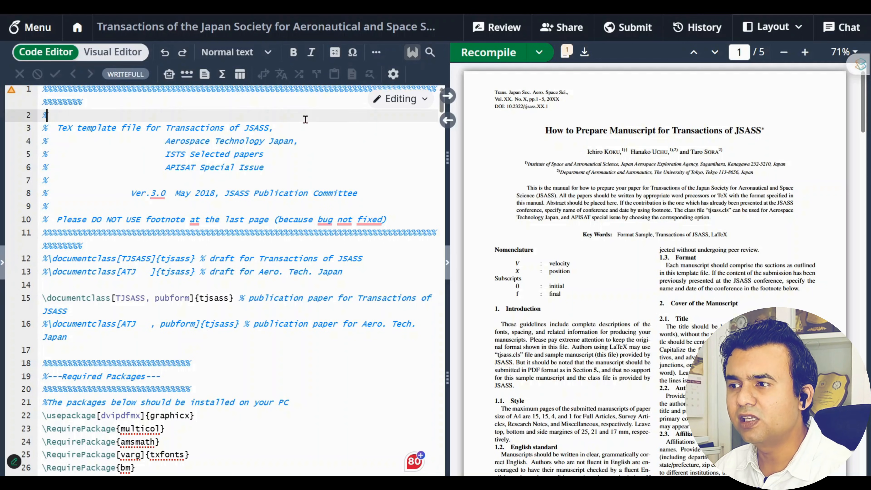
Select the whole template source, then highlight the sample title in the compiled PDF
{"action": "key", "text": "ctrl+a"}
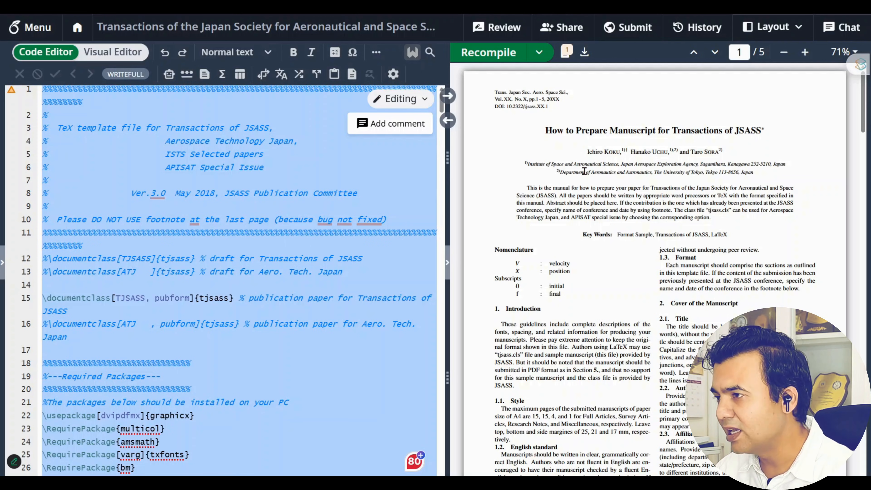
{"action": "left_click", "coordinate": [287, 297]}
{"action": "left_click_drag", "start_coordinate": [545, 131], "coordinate": [770, 134]}
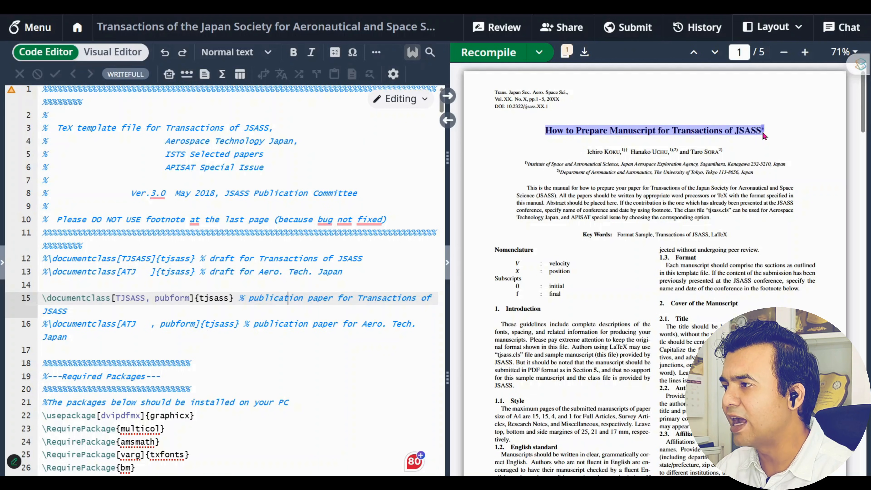
{"action": "triple_click", "coordinate": [597, 130]}
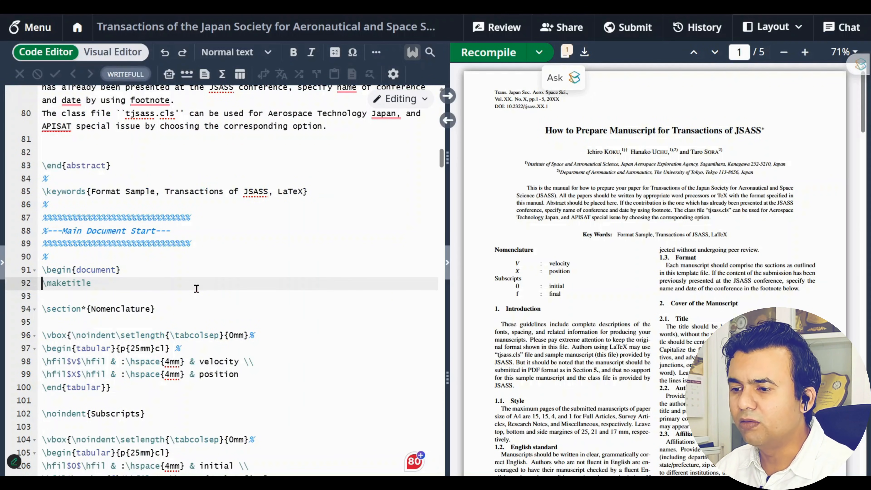
Scroll the source up to the 'Set up Title & Author' block near line 57
{"action": "scroll", "coordinate": [197, 289], "scroll_direction": "up", "scroll_amount": 2}
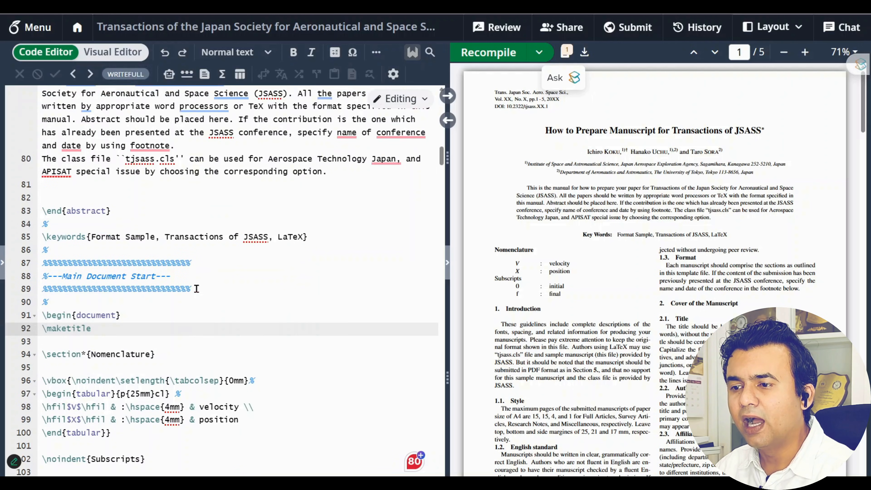
{"action": "scroll", "coordinate": [197, 288], "scroll_direction": "down", "scroll_amount": 10}
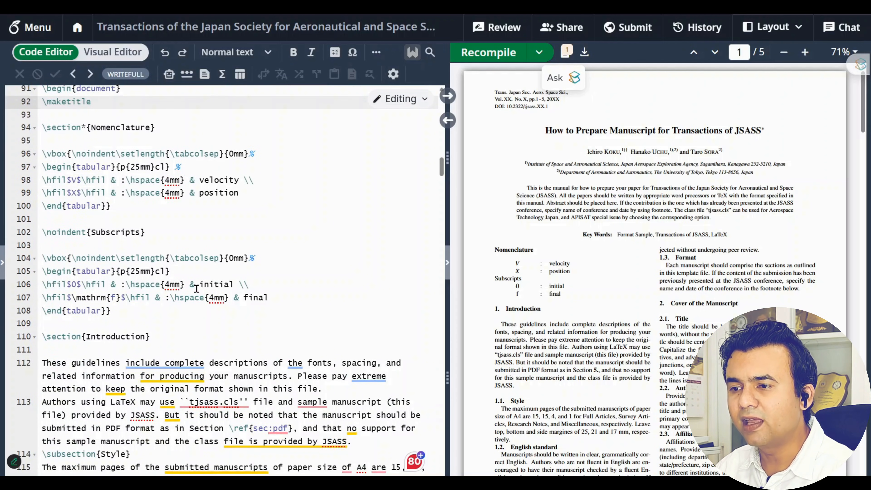
{"action": "scroll", "coordinate": [197, 289], "scroll_direction": "up", "scroll_amount": 8}
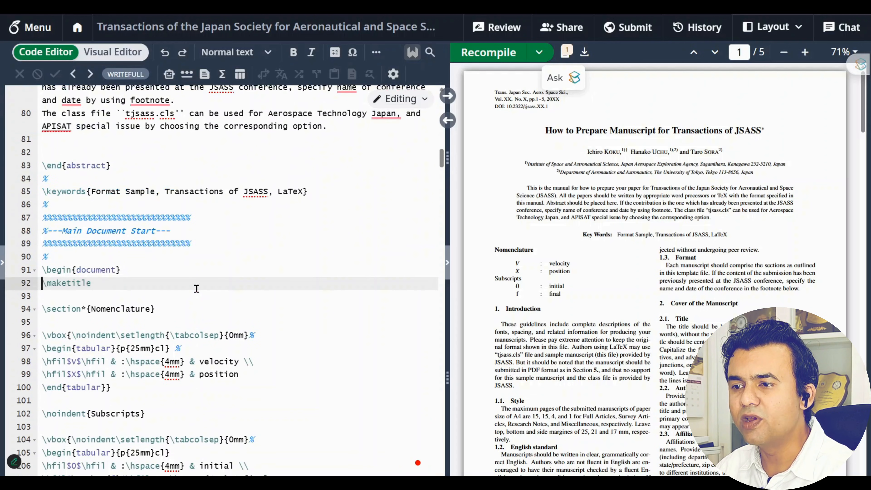
{"action": "scroll", "coordinate": [197, 288], "scroll_direction": "up", "scroll_amount": 8}
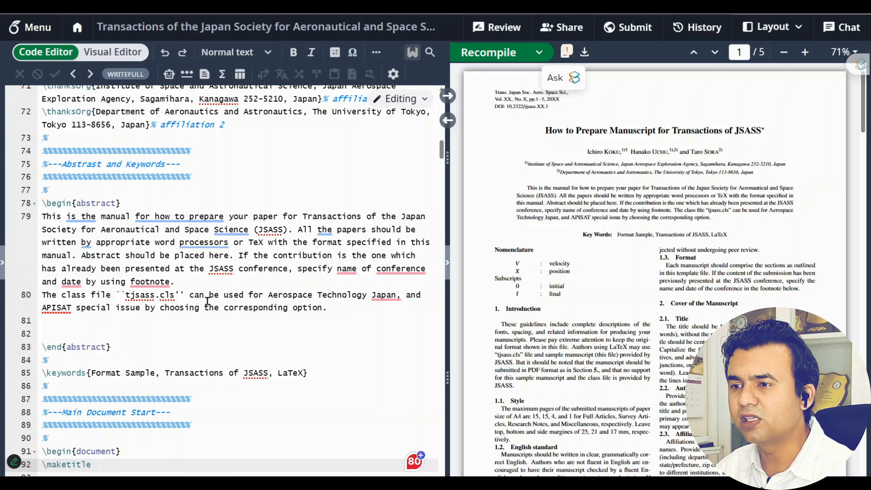
{"action": "scroll", "coordinate": [207, 301], "scroll_direction": "up", "scroll_amount": 8}
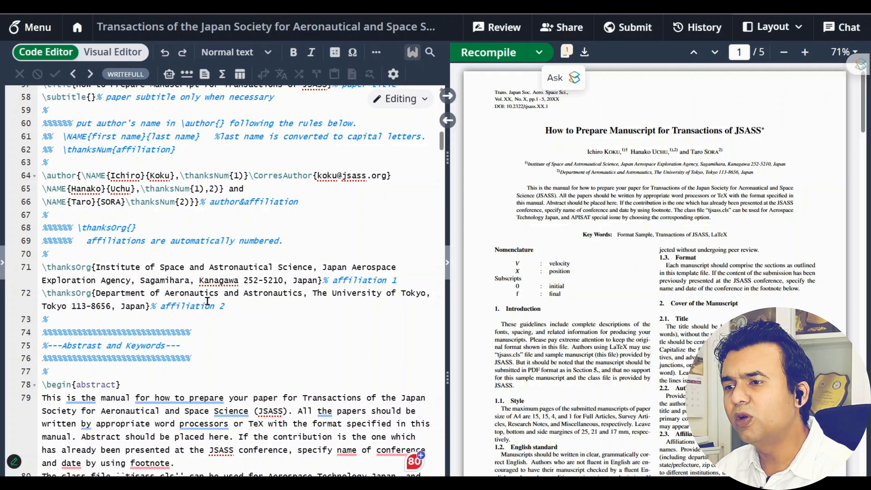
{"action": "scroll", "coordinate": [207, 301], "scroll_direction": "up", "scroll_amount": 8}
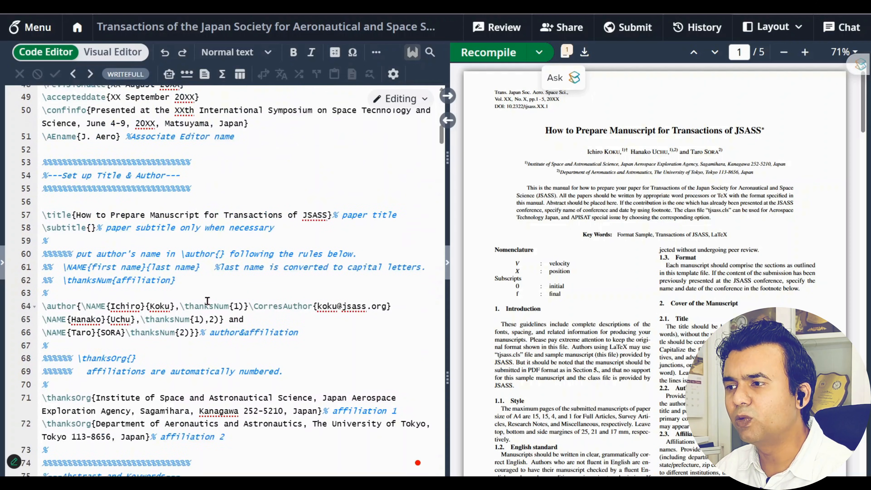
Replace the line 57 title with 'How to Use Overleaf for Writing The Research Papers', fixing the Researxch typo
{"action": "left_click_drag", "start_coordinate": [77, 267], "coordinate": [328, 266]}
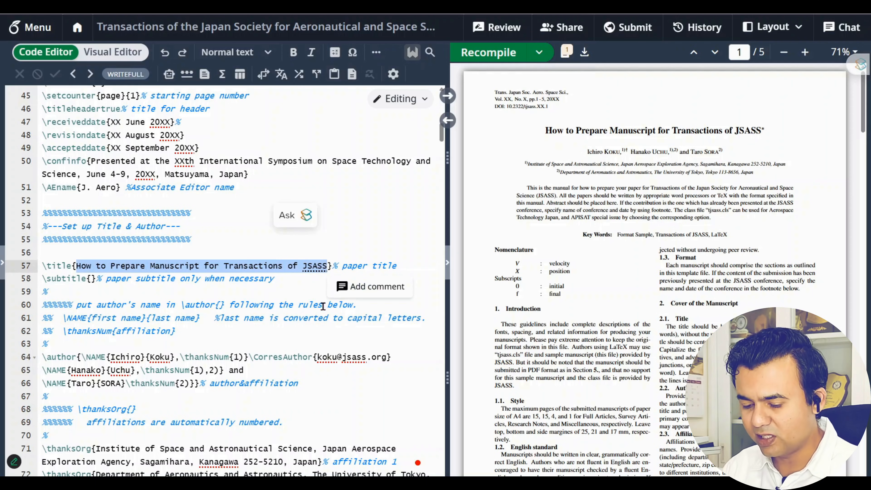
{"action": "type", "text": "How To"}
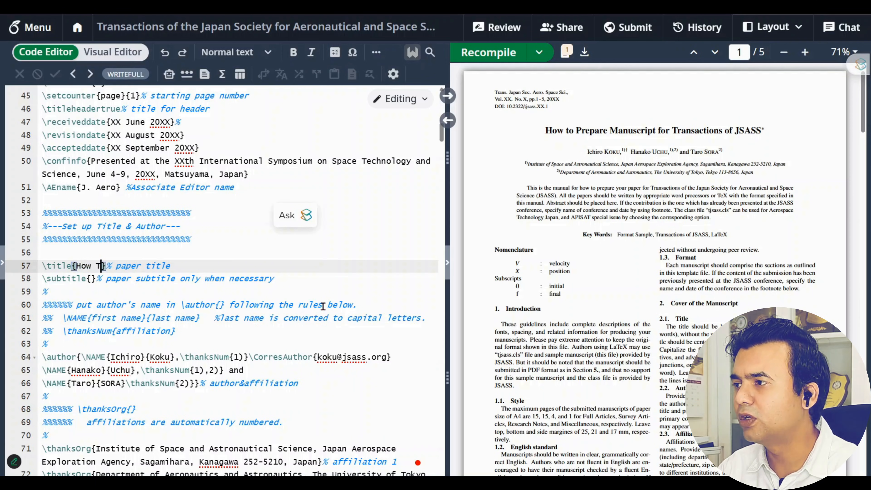
{"action": "key", "text": "BackSpace"}
{"action": "key", "text": "BackSpace"}
{"action": "key", "text": "BackSpace"}
{"action": "type", "text": "to "}
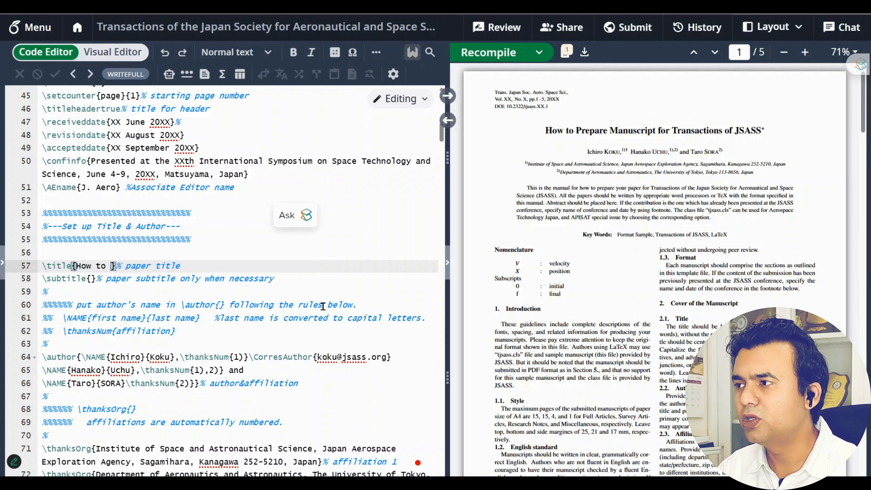
{"action": "type", "text": "Use Overl"}
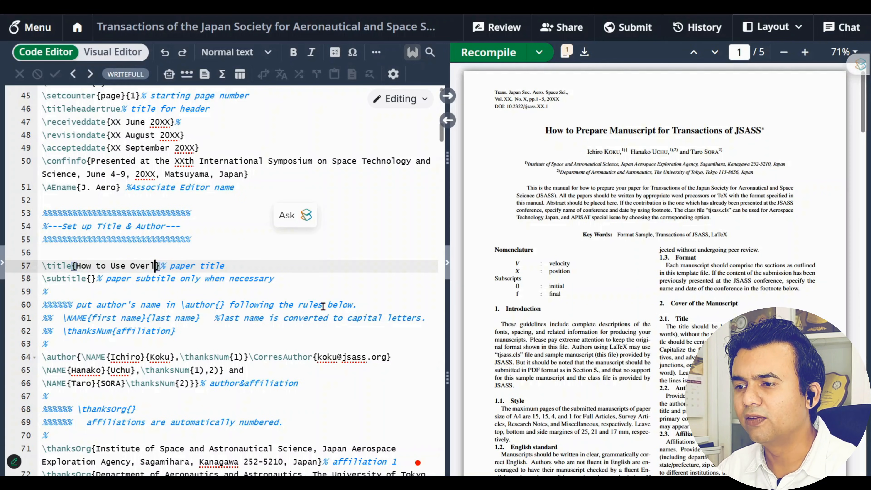
{"action": "type", "text": "ef"}
{"action": "key", "text": "BackSpace"}
{"action": "key", "text": "BackSpace"}
{"action": "type", "text": "eaf for W"}
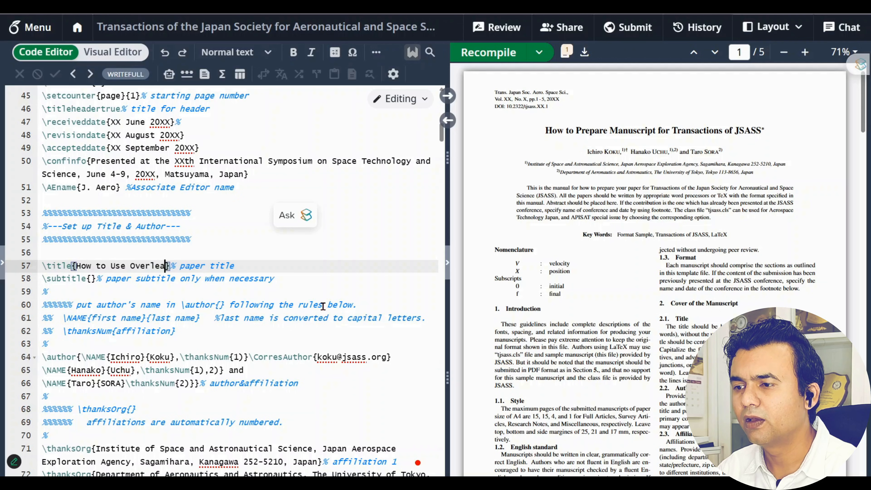
{"action": "type", "text": "riting The Res"}
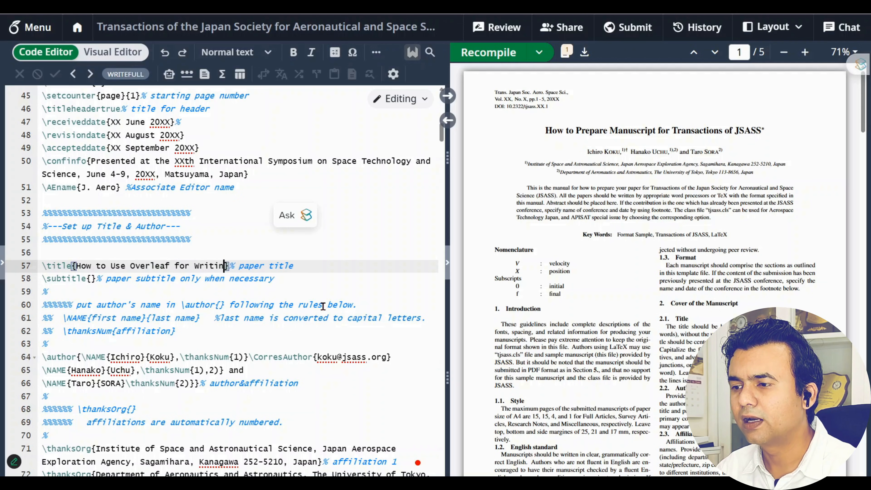
{"action": "type", "text": "earxch Papers"}
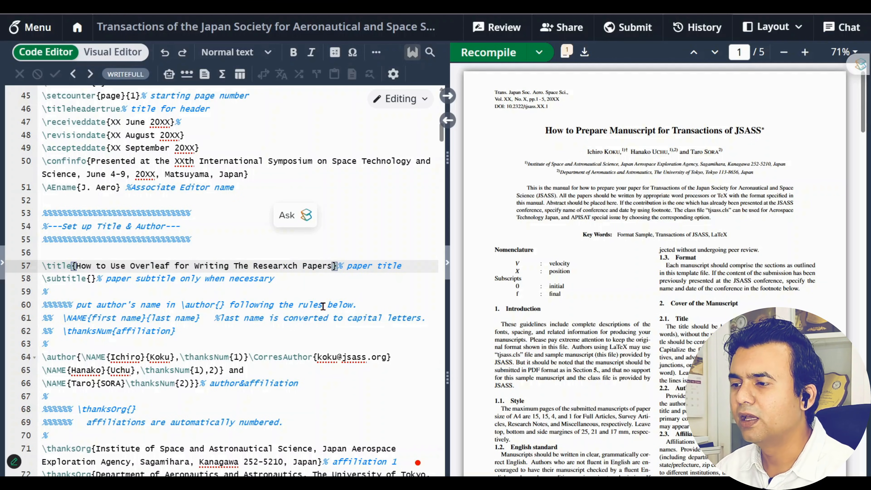
{"action": "left_click", "coordinate": [288, 266]}
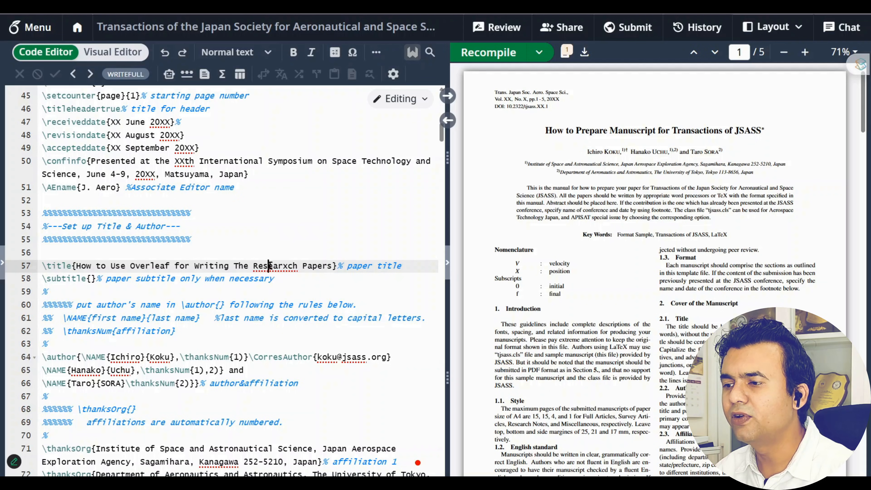
{"action": "right_click", "coordinate": [287, 265]}
{"action": "left_click", "coordinate": [283, 287]}
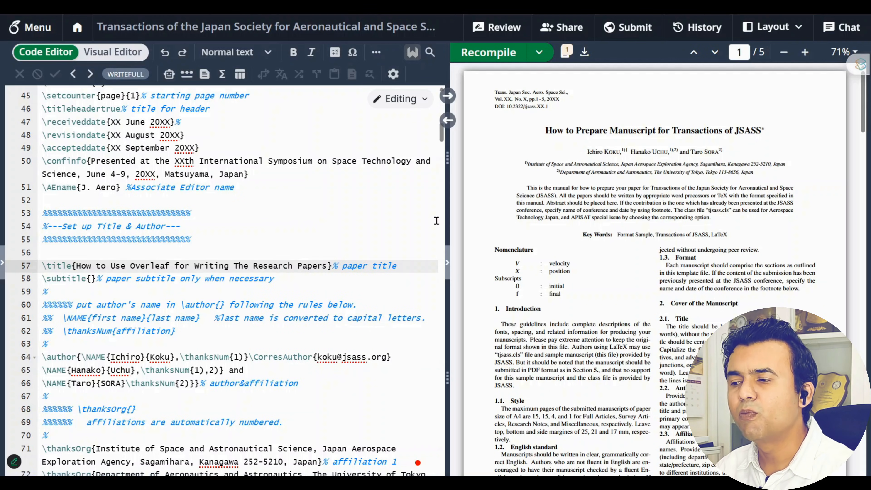
Recompile and highlight the new title in the PDF preview
{"action": "left_click_drag", "start_coordinate": [410, 270], "coordinate": [42, 266]}
{"action": "left_click", "coordinate": [490, 54]}
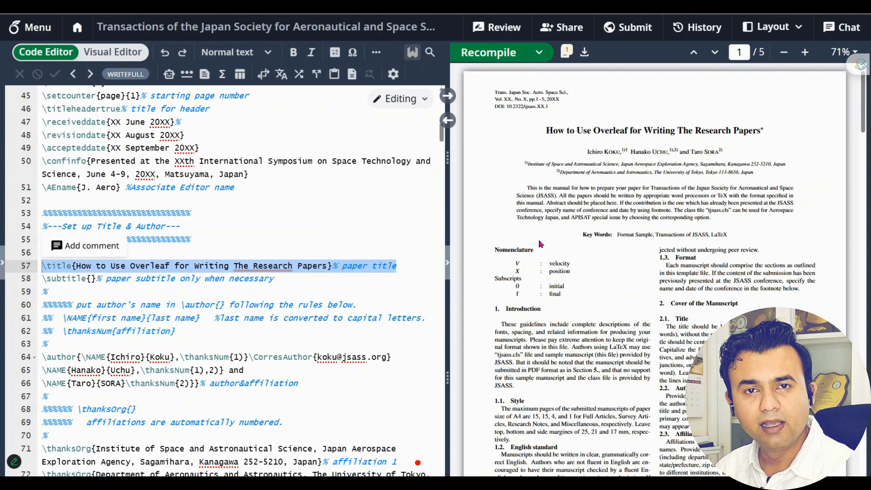
{"action": "left_click_drag", "start_coordinate": [546, 129], "coordinate": [774, 131]}
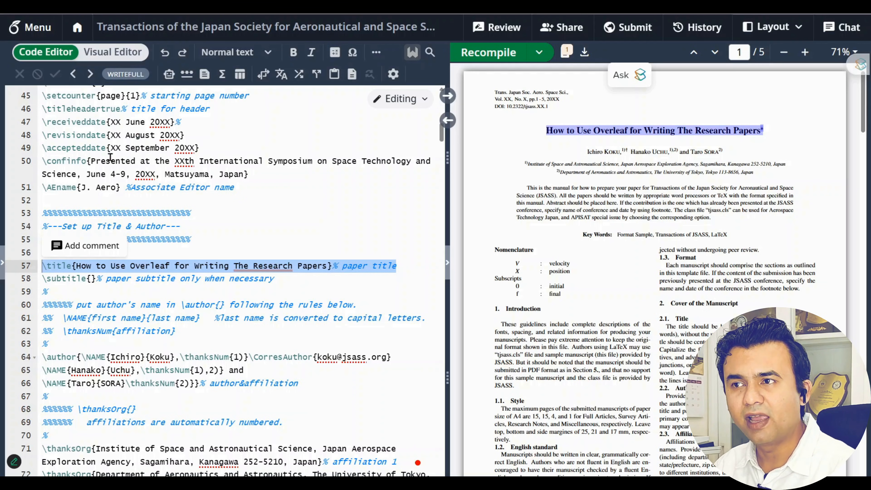
From the project list, start a blank project named 'Overleaf for a Research Paper'
{"action": "left_click", "coordinate": [77, 27]}
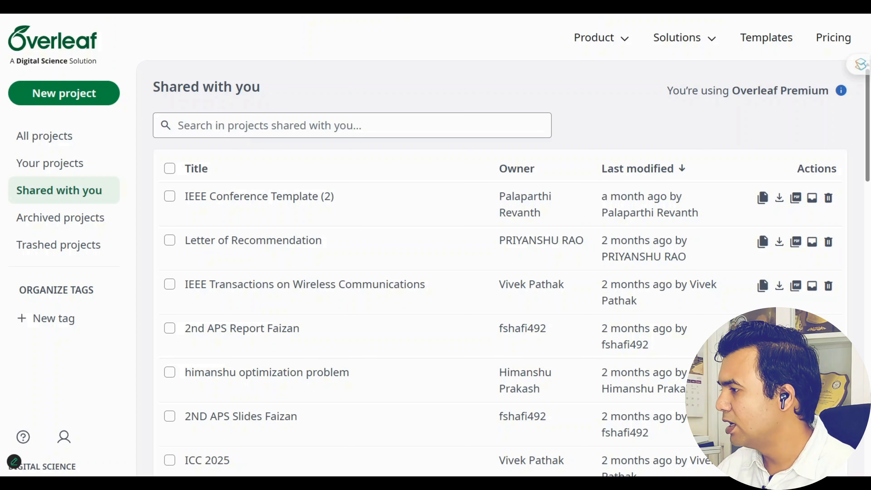
{"action": "left_click", "coordinate": [95, 102]}
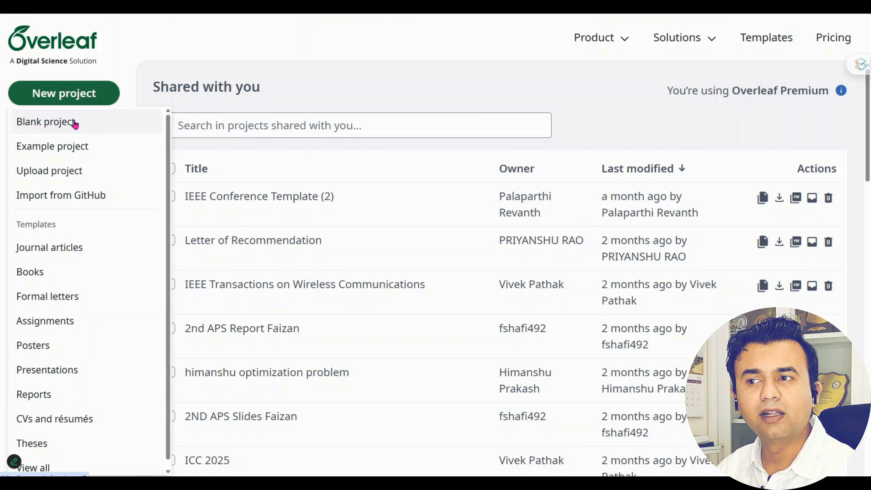
{"action": "left_click", "coordinate": [55, 128]}
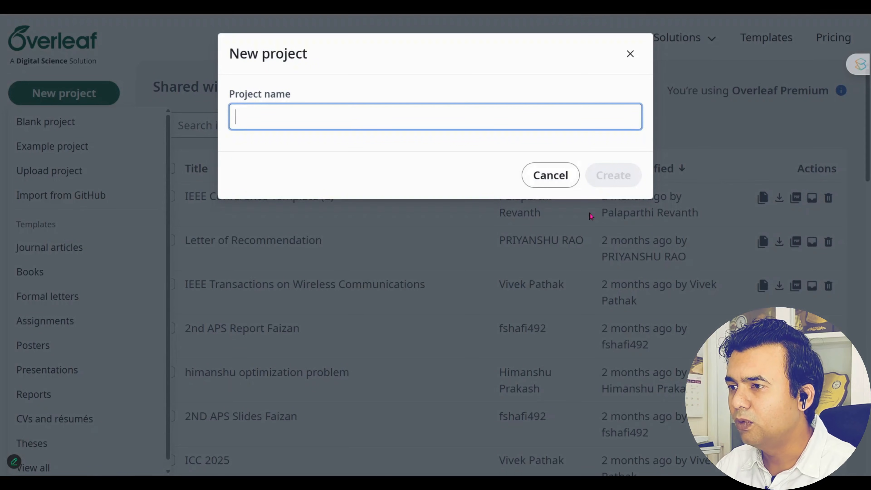
{"action": "type", "text": "Ov"}
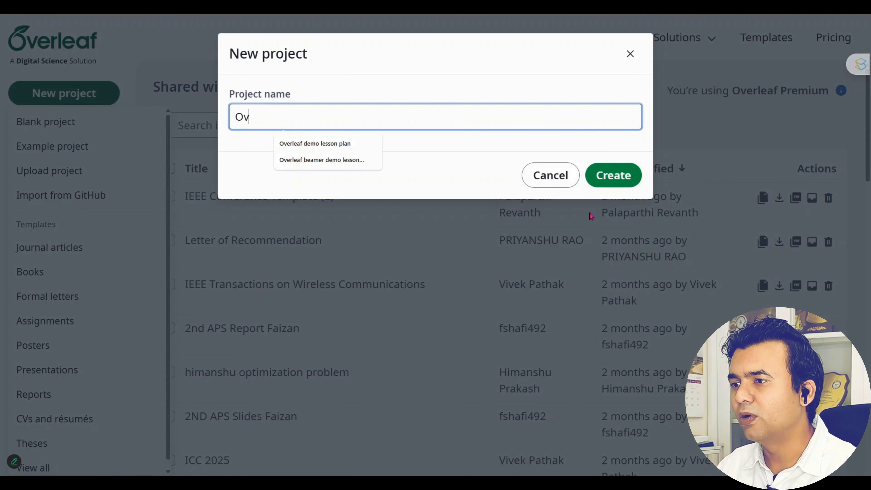
{"action": "type", "text": "erleaf for a"}
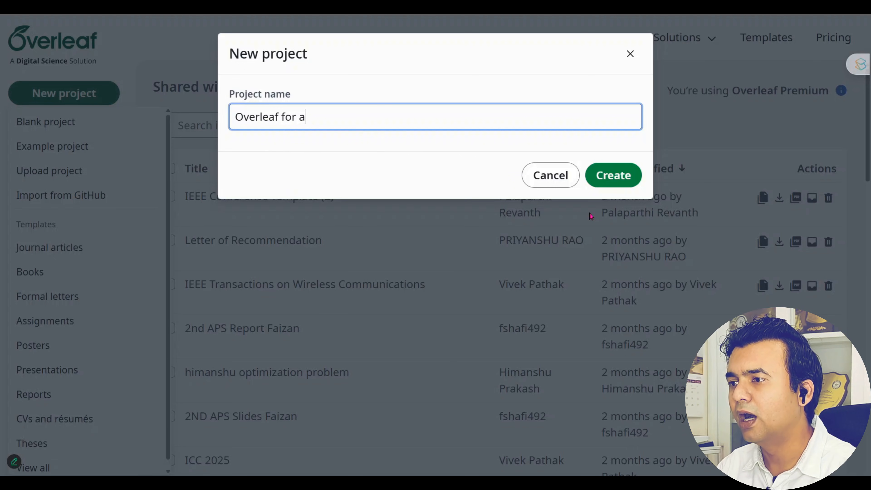
{"action": "type", "text": " res"}
{"action": "key", "text": "BackSpace"}
{"action": "key", "text": "BackSpace"}
{"action": "key", "text": "BackSpace"}
{"action": "type", "text": "Re"}
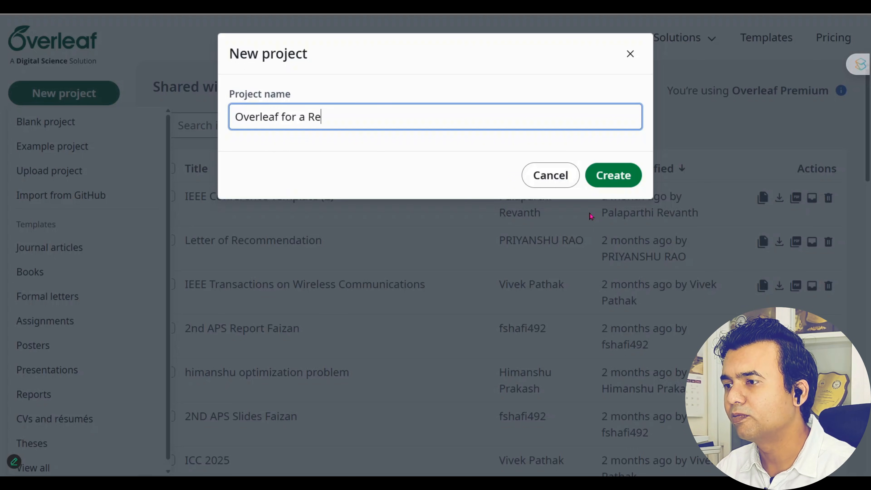
{"action": "type", "text": "search paper"}
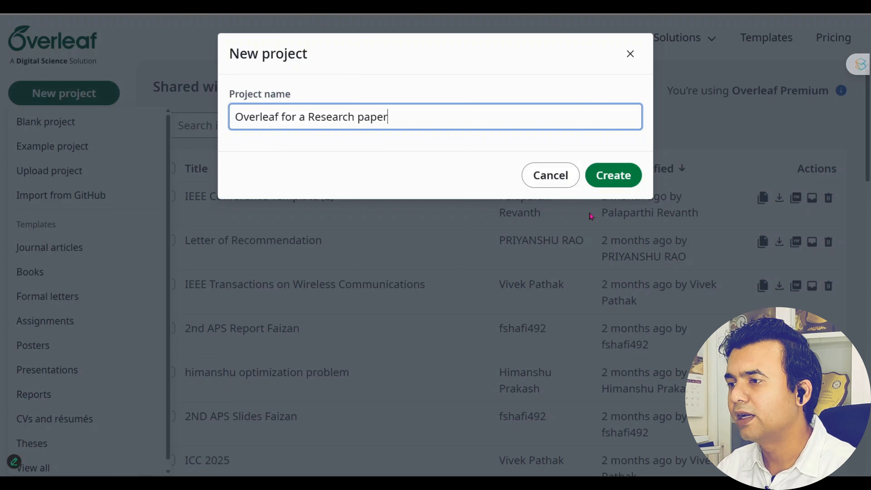
{"action": "key", "text": "BackSpace"}
{"action": "key", "text": "BackSpace"}
{"action": "key", "text": "BackSpace"}
{"action": "key", "text": "BackSpace"}
{"action": "key", "text": "BackSpace"}
{"action": "type", "text": "Paper"}
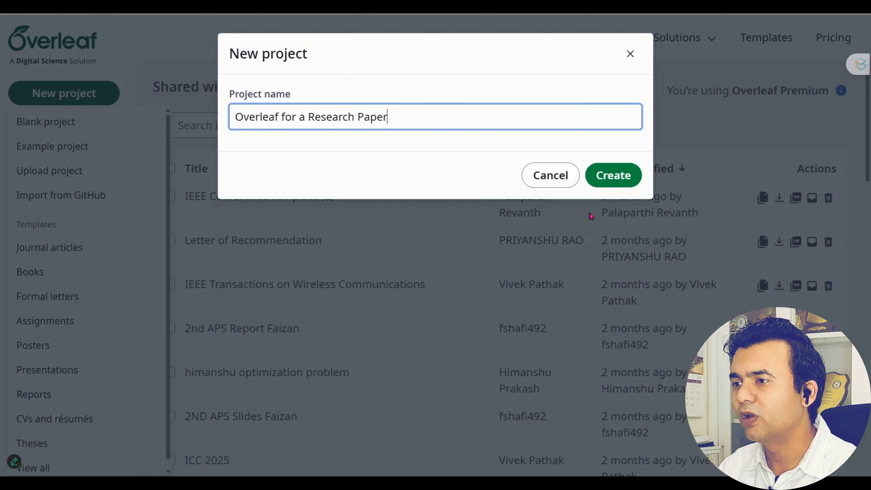
Create the 'Overleaf for a Research Paper' project and let its starter PDF compile
{"action": "left_click", "coordinate": [611, 175]}
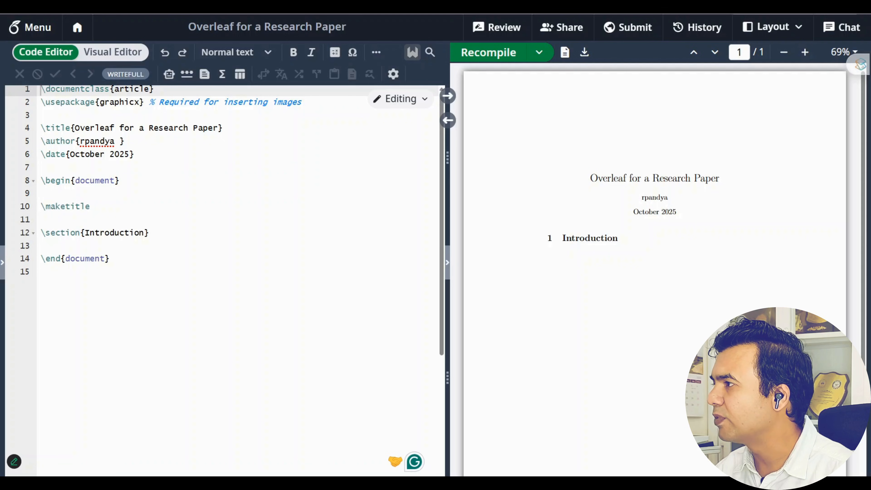
In a new Chrome tab, submit the copied Overleaf share link
{"action": "key", "text": "ctrl+t"}
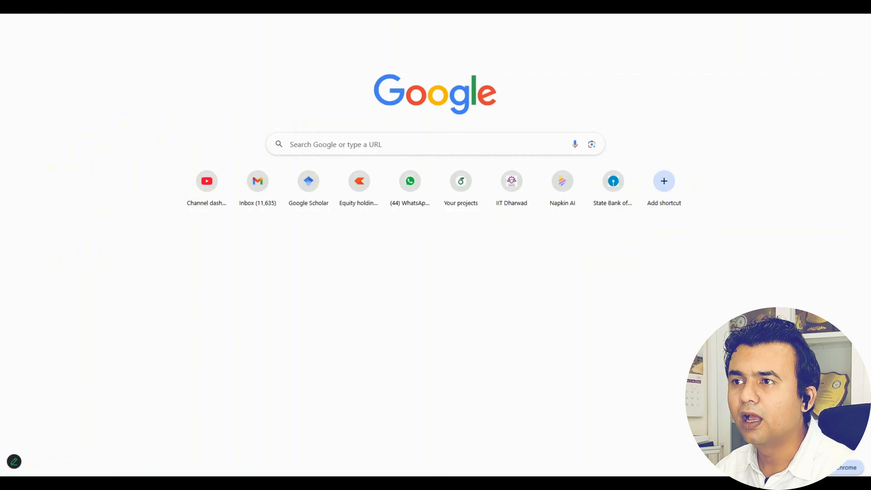
{"action": "key", "text": "Return"}
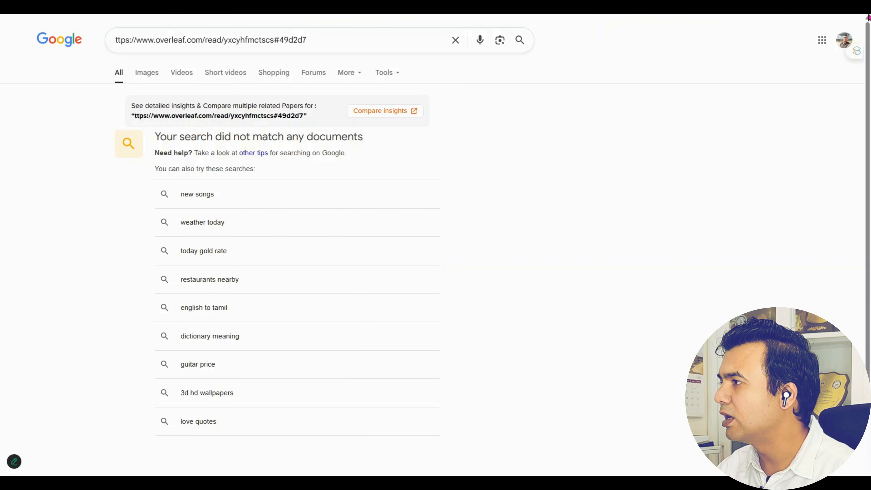
Return to the Overleaf projects page and focus the Shared with you search box
{"action": "key", "text": "ctrl+w"}
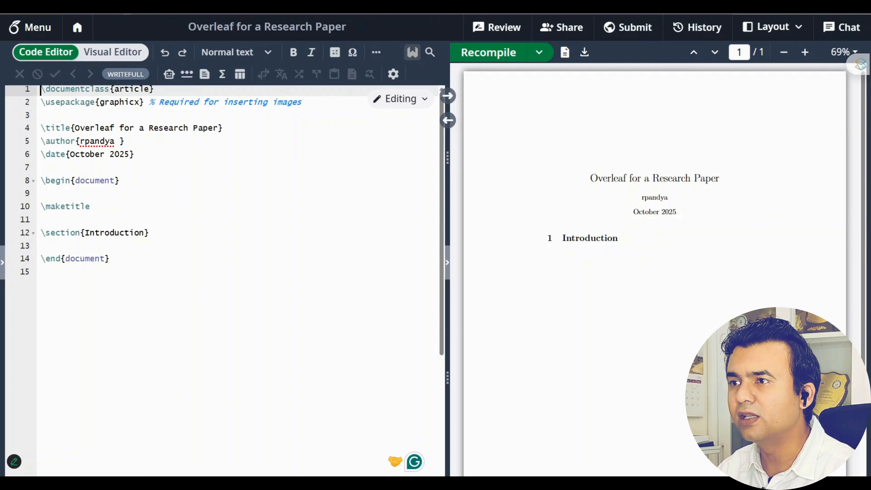
{"action": "right_click", "coordinate": [75, 26]}
{"action": "key", "text": "Escape"}
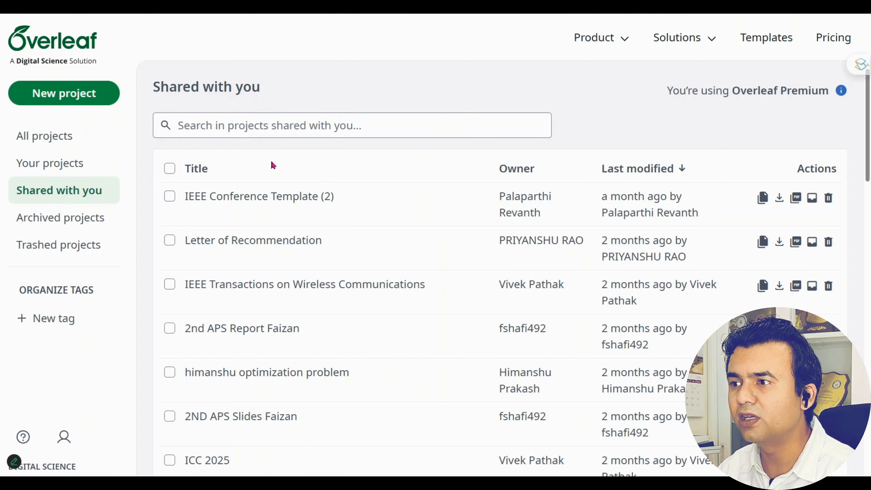
{"action": "left_click", "coordinate": [272, 125]}
Search shared projects for 'research paper', then load the sample paper's share link to join it
{"action": "type", "text": "res"}
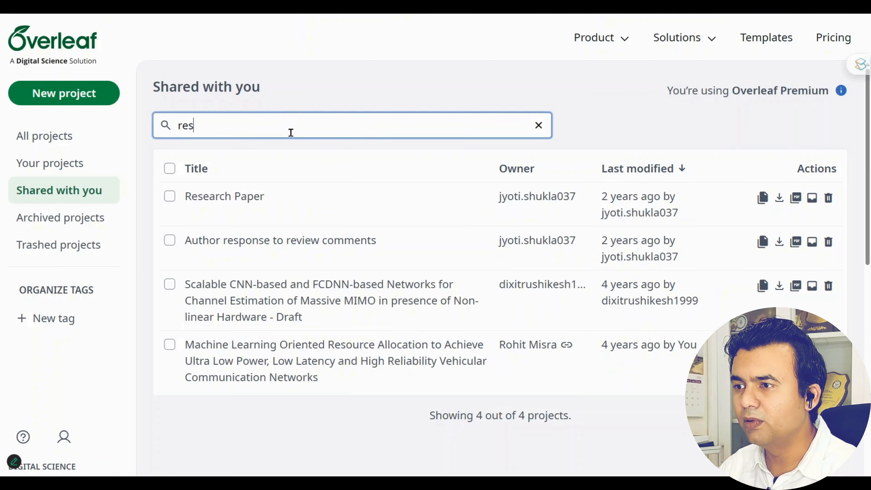
{"action": "type", "text": "earch"}
{"action": "key", "text": "BackSpace"}
{"action": "key", "text": "BackSpace"}
{"action": "key", "text": "BackSpace"}
{"action": "key", "text": "BackSpace"}
{"action": "key", "text": "BackSpace"}
{"action": "key", "text": "BackSpace"}
{"action": "key", "text": "BackSpace"}
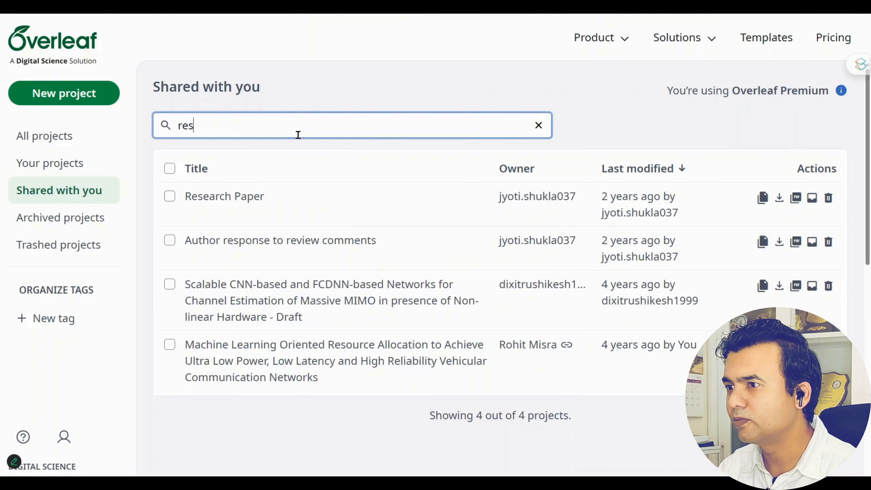
{"action": "type", "text": "esear"}
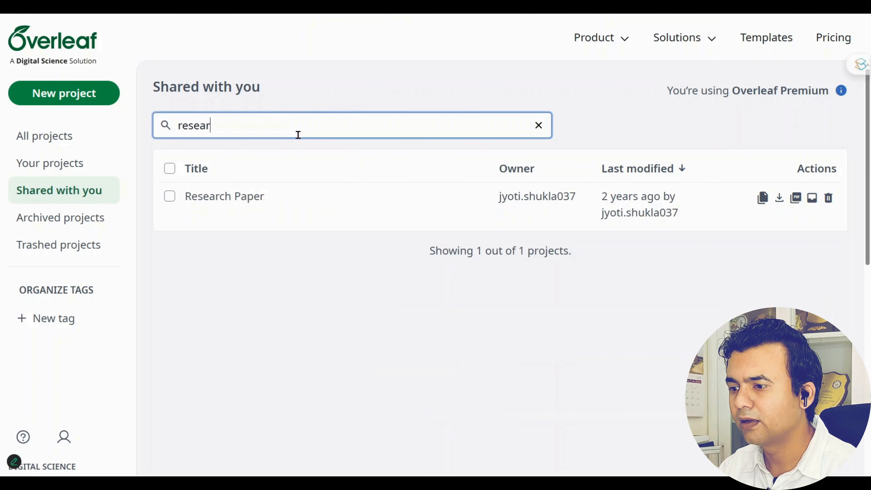
{"action": "key", "text": "BackSpace"}
{"action": "key", "text": "BackSpace"}
{"action": "key", "text": "BackSpace"}
{"action": "key", "text": "BackSpace"}
{"action": "key", "text": "BackSpace"}
{"action": "key", "text": "BackSpace"}
{"action": "type", "text": "paper"}
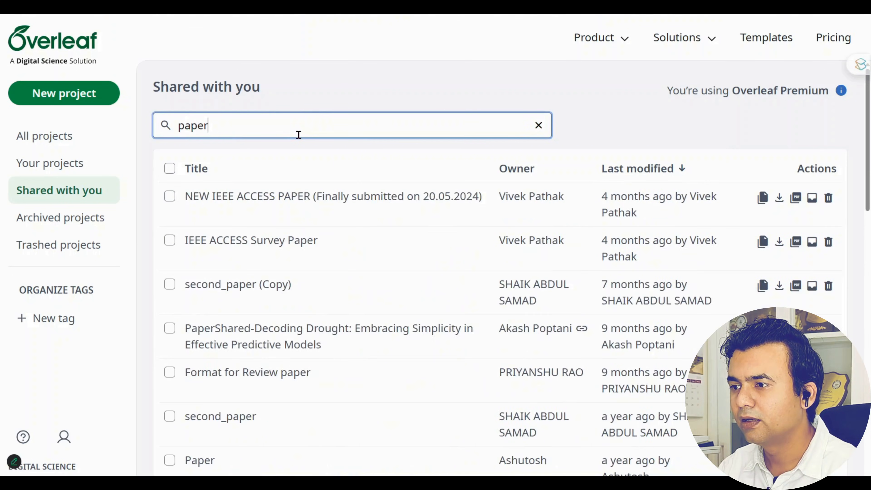
{"action": "key", "text": "BackSpace"}
{"action": "key", "text": "BackSpace"}
{"action": "key", "text": "BackSpace"}
{"action": "key", "text": "BackSpace"}
{"action": "key", "text": "BackSpace"}
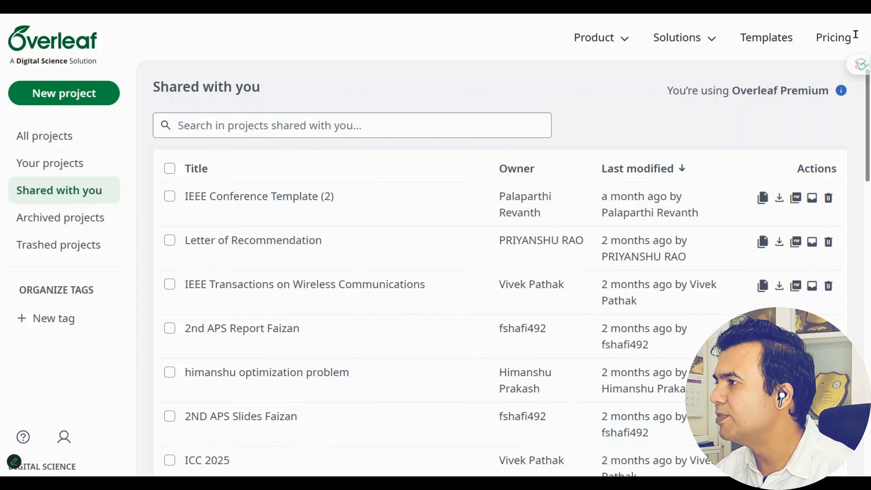
{"action": "key", "text": "ctrl+v"}
{"action": "key", "text": "Return"}
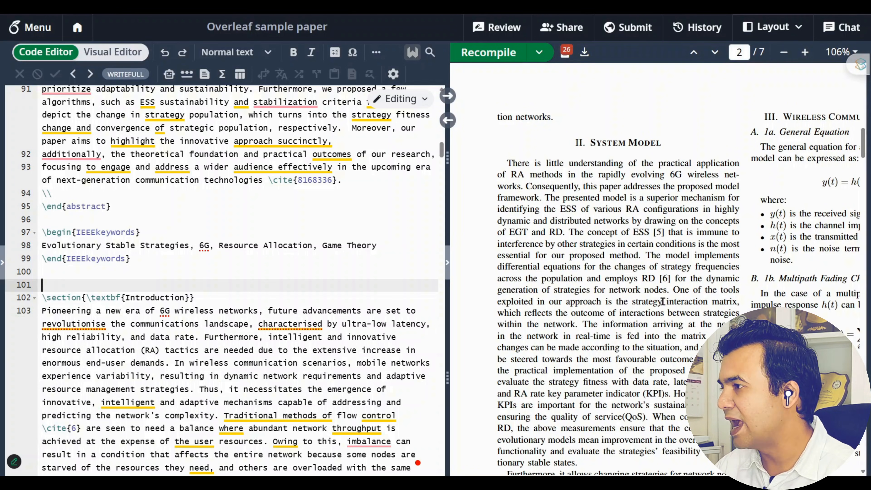
Widen the PDF preview and zoom out on page 1 to show the sample paper's full title
{"action": "left_click_drag", "start_coordinate": [449, 239], "coordinate": [383, 239]}
{"action": "scroll", "coordinate": [628, 242], "scroll_direction": "up", "scroll_amount": 10}
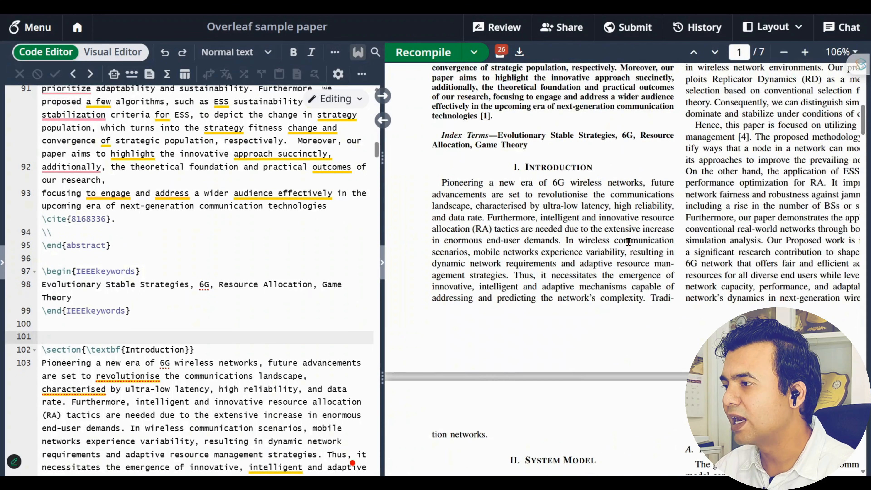
{"action": "scroll", "coordinate": [629, 242], "scroll_direction": "up", "scroll_amount": 3}
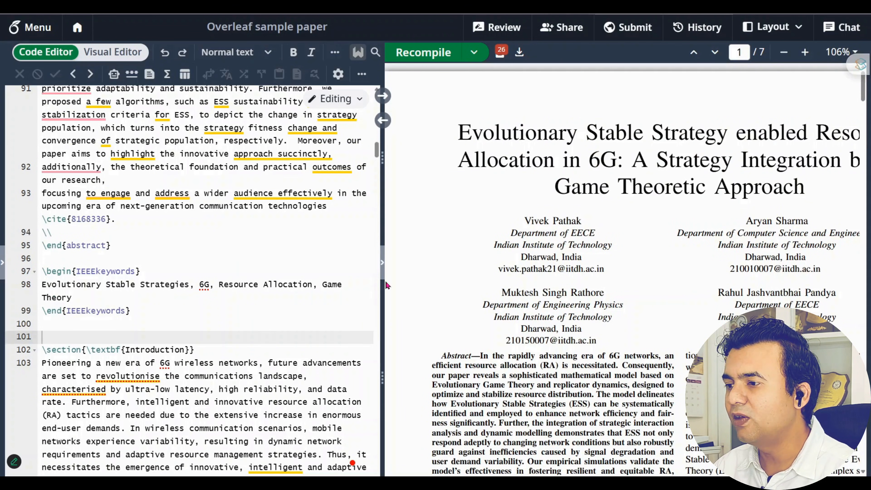
{"action": "left_click", "coordinate": [784, 53]}
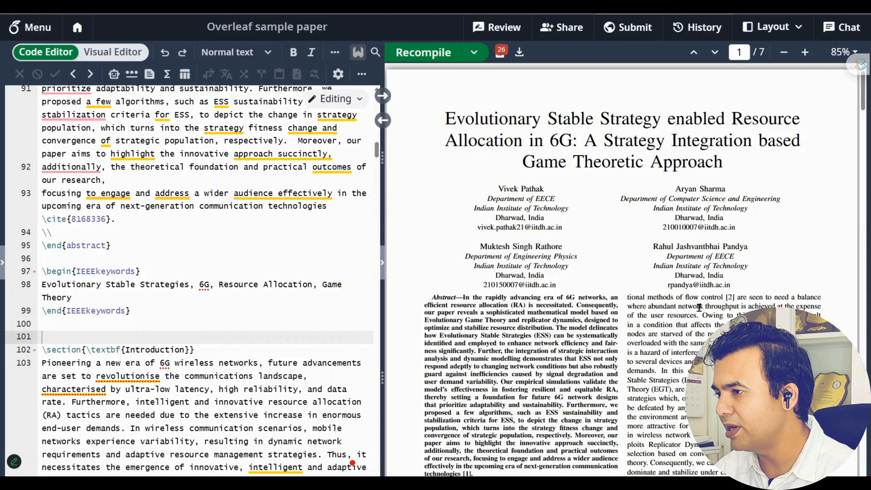
{"action": "scroll", "coordinate": [699, 308], "scroll_direction": "down", "scroll_amount": 2}
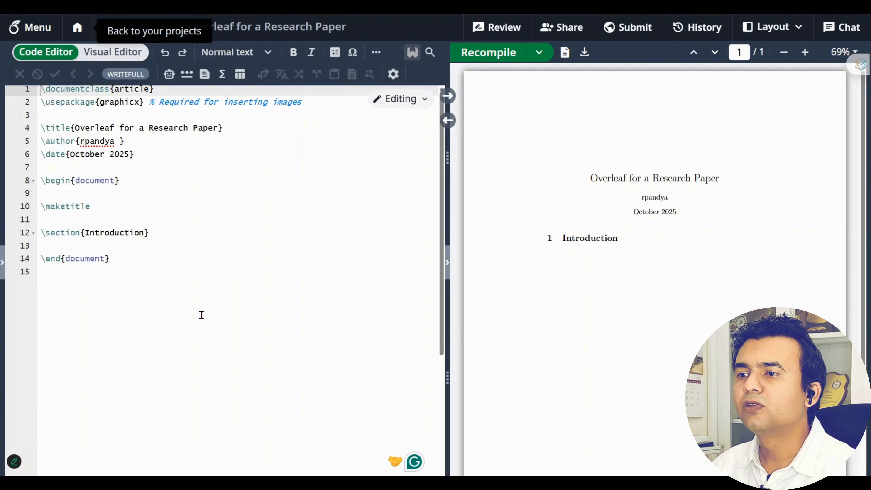
Scroll to the top of the research paper source and select all its text
{"action": "scroll", "coordinate": [201, 310], "scroll_direction": "up", "scroll_amount": 1}
{"action": "left_click", "coordinate": [161, 282]}
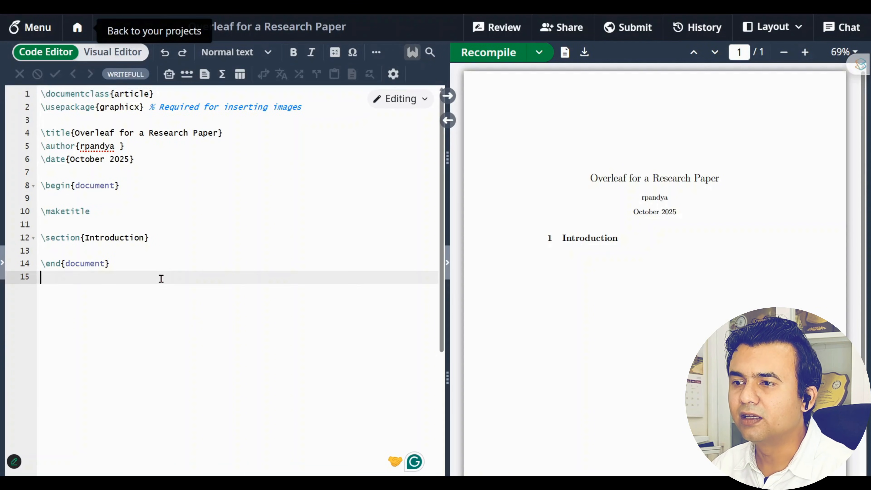
{"action": "key", "text": "ctrl+a"}
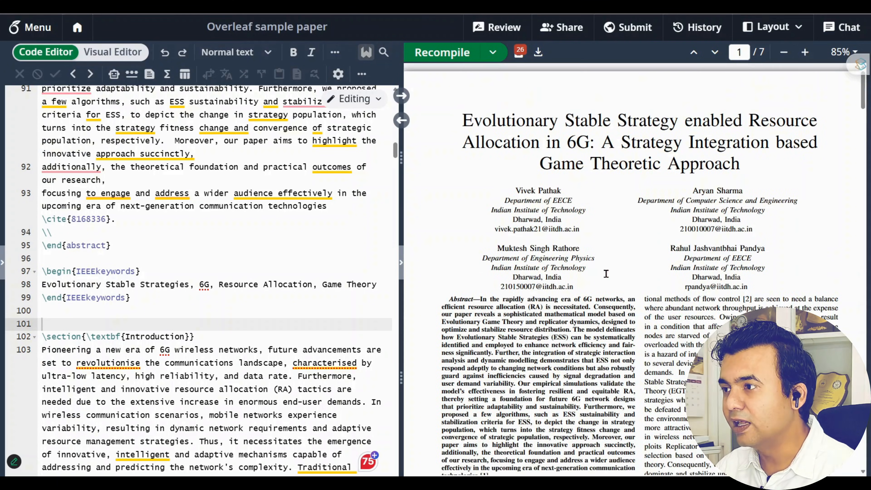
Review the preamble by selecting the \documentclass{article} and graphicx package lines
{"action": "scroll", "coordinate": [206, 272], "scroll_direction": "up", "scroll_amount": 5}
{"action": "scroll", "coordinate": [207, 272], "scroll_direction": "up", "scroll_amount": 15}
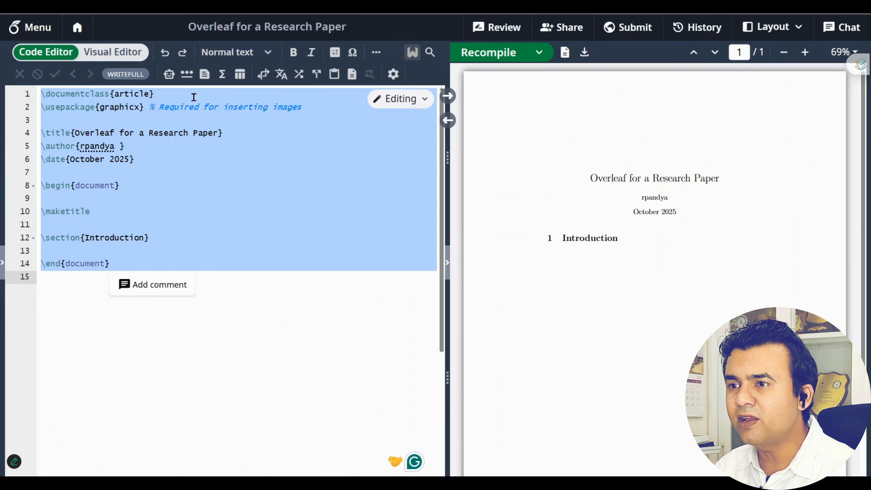
{"action": "left_click", "coordinate": [188, 93]}
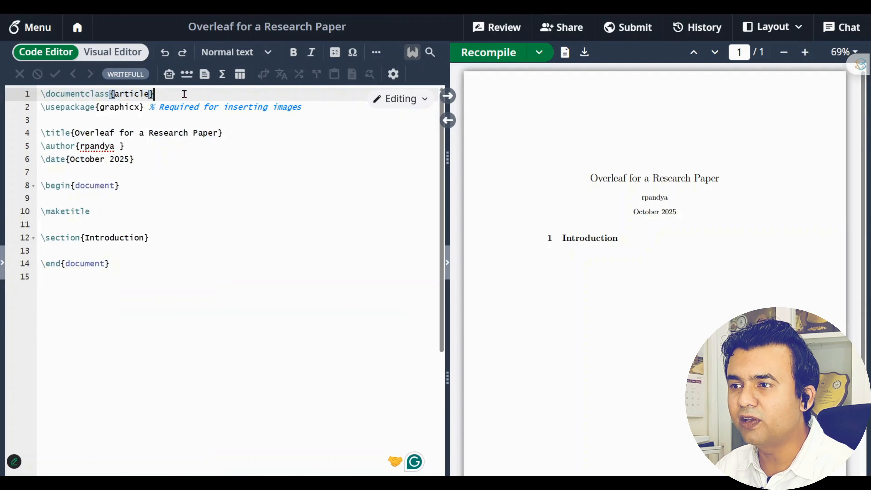
{"action": "left_click_drag", "start_coordinate": [185, 94], "coordinate": [40, 96]}
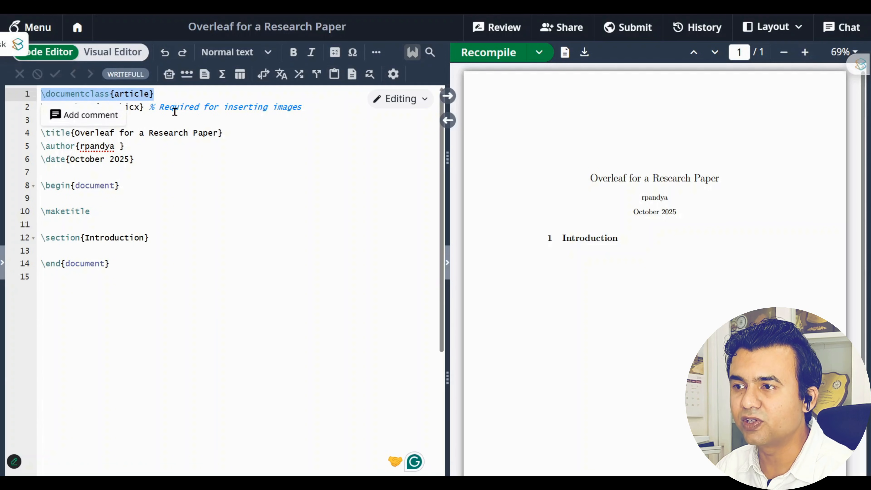
{"action": "left_click", "coordinate": [184, 95]}
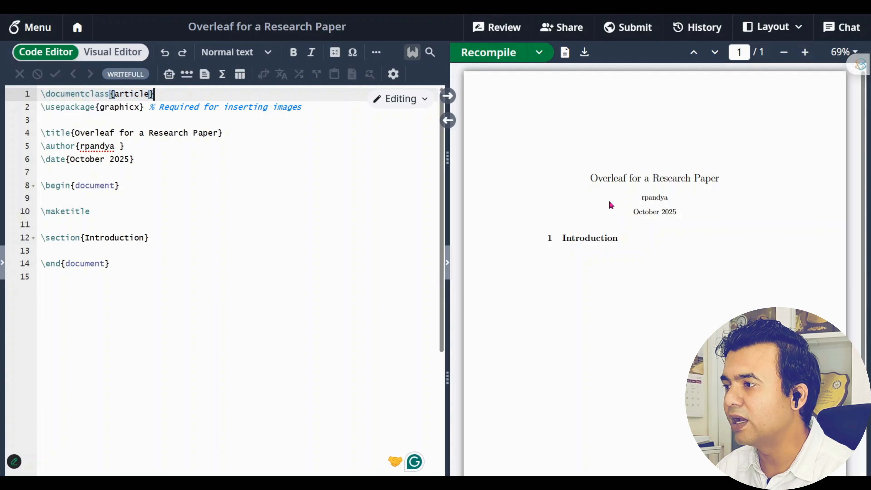
{"action": "left_click_drag", "start_coordinate": [181, 99], "coordinate": [40, 95]}
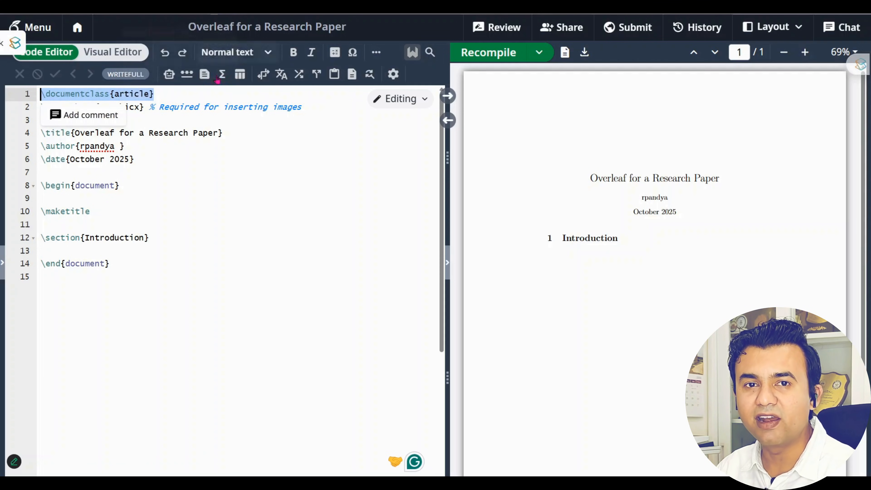
{"action": "left_click", "coordinate": [252, 201]}
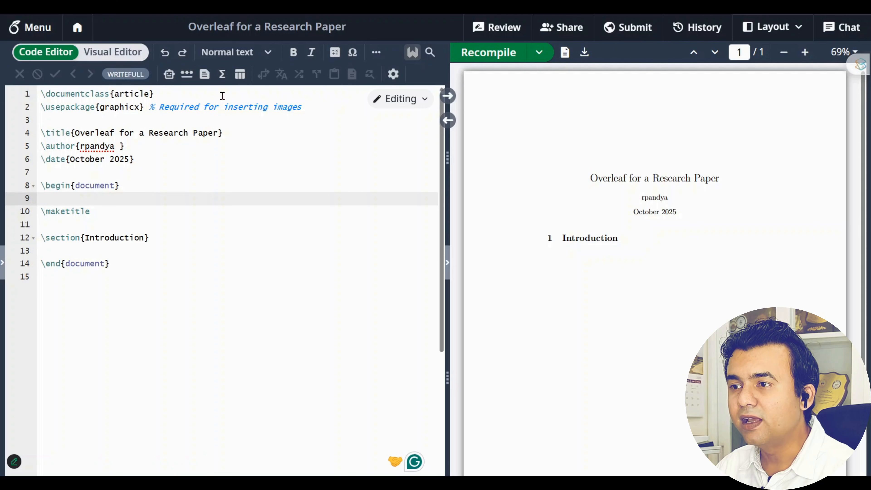
{"action": "left_click_drag", "start_coordinate": [223, 96], "coordinate": [34, 99]}
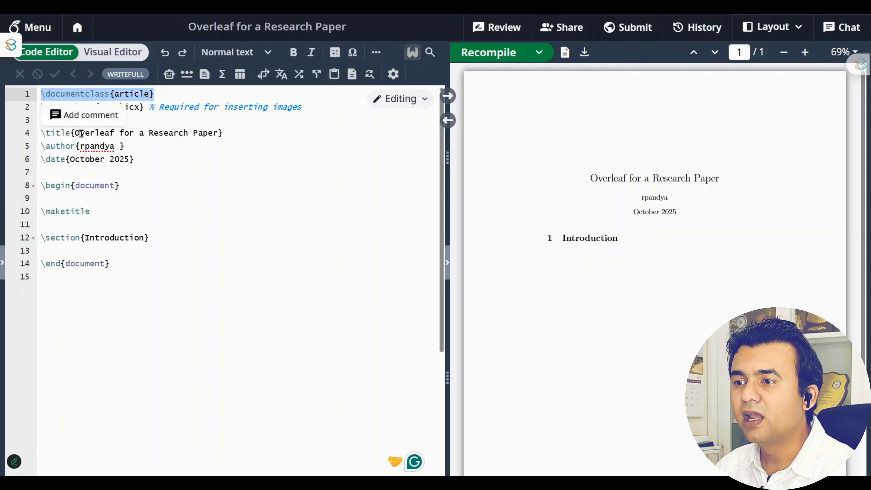
{"action": "left_click", "coordinate": [80, 159]}
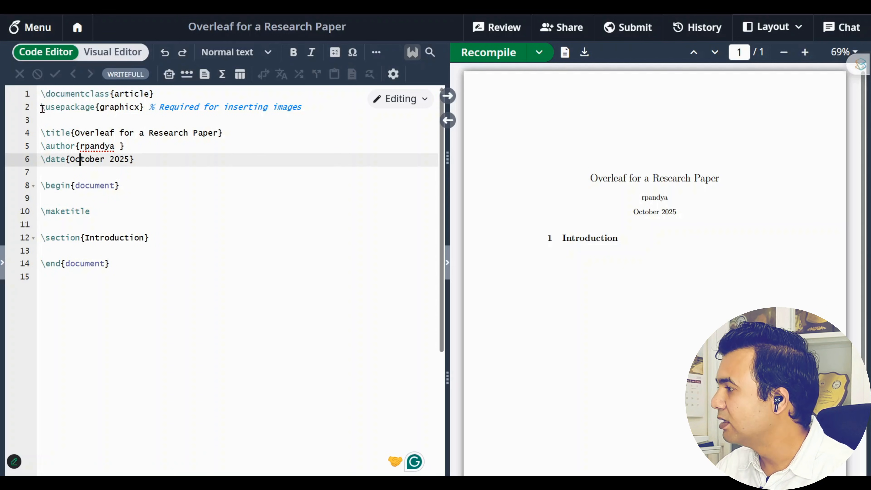
{"action": "left_click_drag", "start_coordinate": [42, 109], "coordinate": [335, 111]}
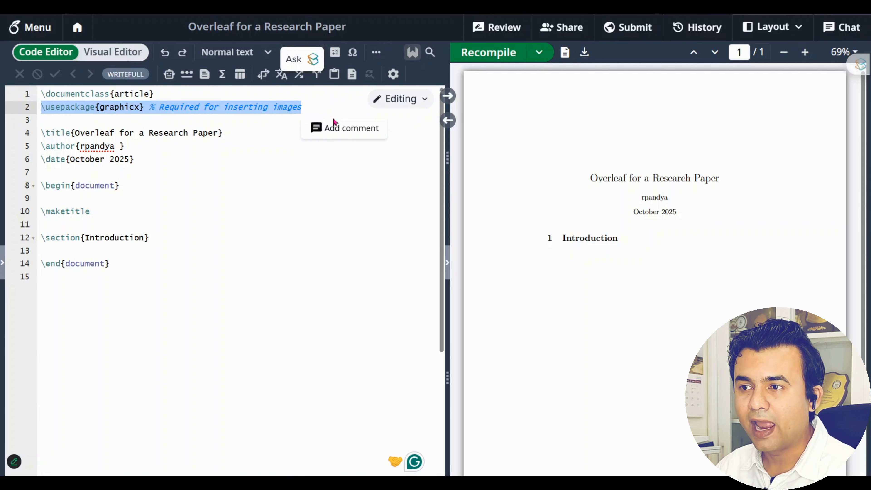
{"action": "left_click", "coordinate": [246, 118]}
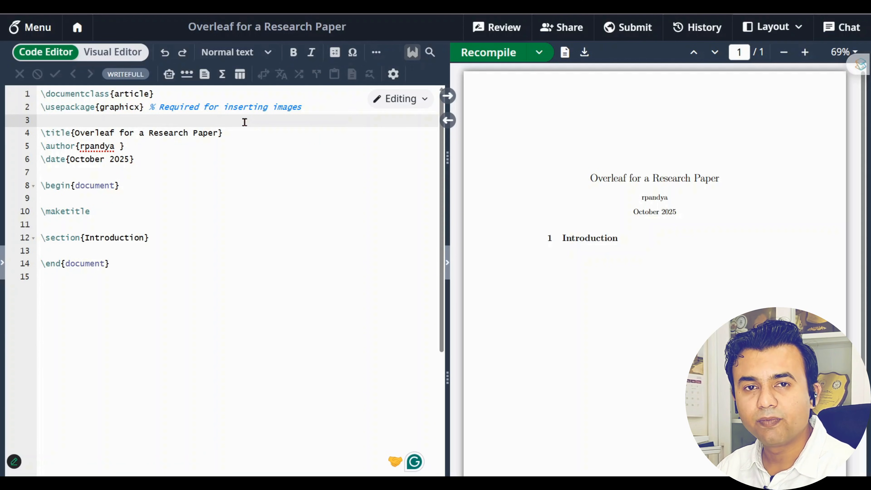
Add a blank line after the \title line and select the title text on line 4
{"action": "left_click", "coordinate": [248, 135]}
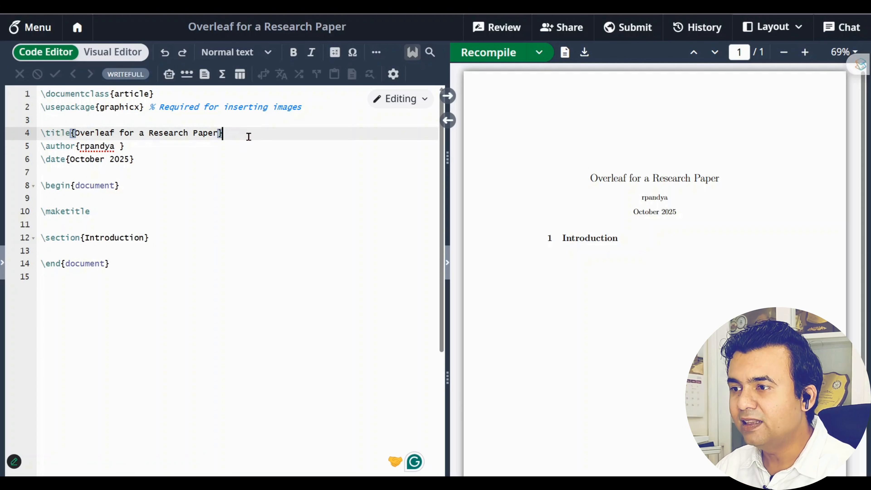
{"action": "key", "text": "Return"}
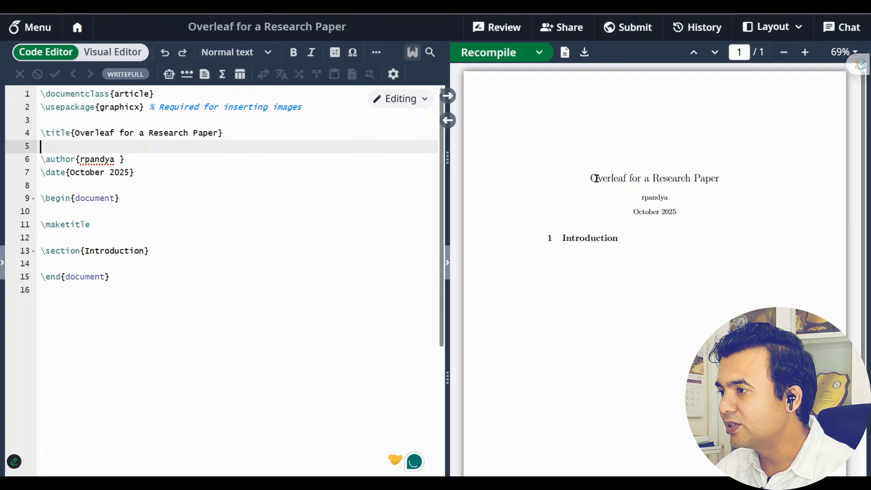
{"action": "left_click_drag", "start_coordinate": [593, 178], "coordinate": [721, 179]}
{"action": "left_click", "coordinate": [207, 175]}
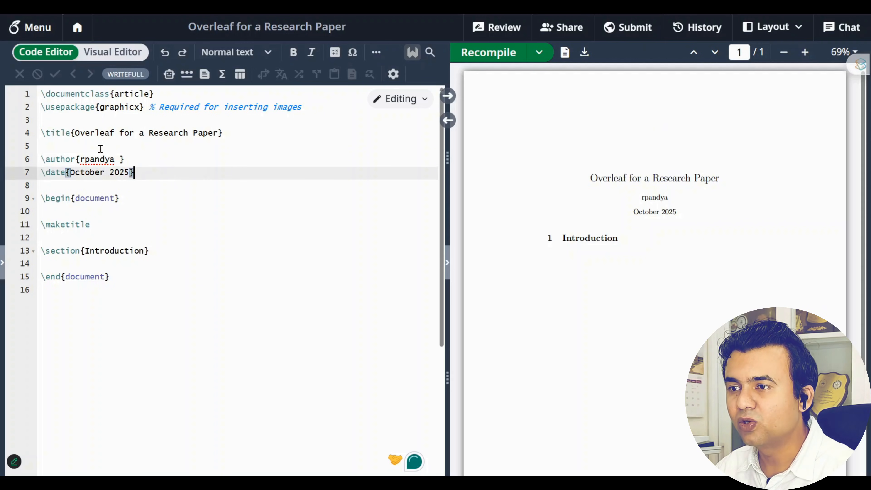
{"action": "left_click_drag", "start_coordinate": [75, 133], "coordinate": [218, 133]}
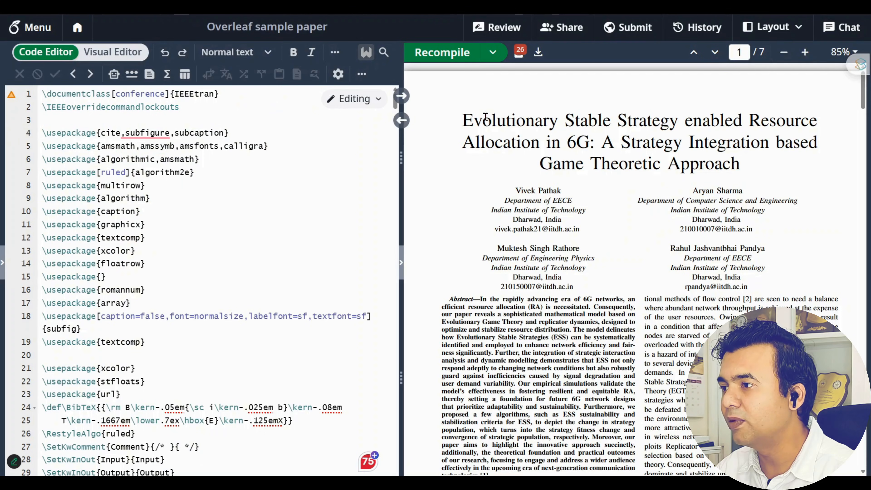
Paste the copied 'Evolutionary Stable Strategy enabled Resource Allocation in 6G' title over line 4's title
{"action": "double_click", "coordinate": [467, 121]}
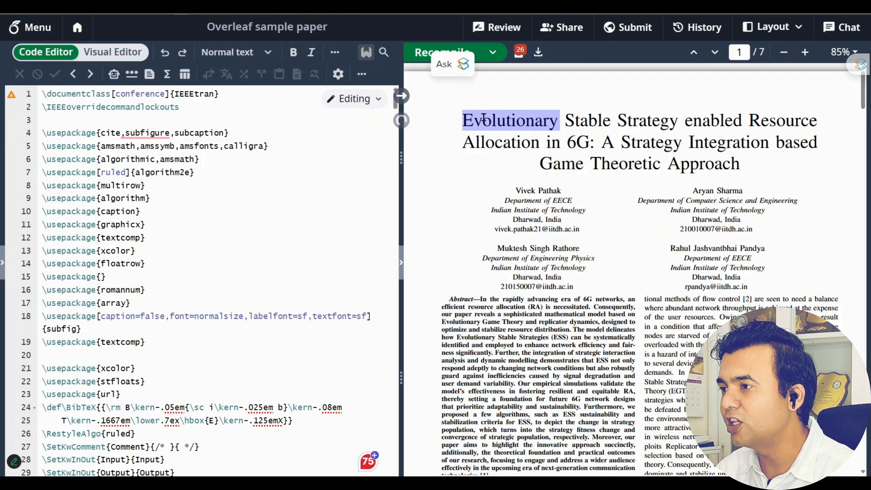
{"action": "left_click_drag", "start_coordinate": [465, 121], "coordinate": [736, 164]}
{"action": "key", "text": "ctrl+c"}
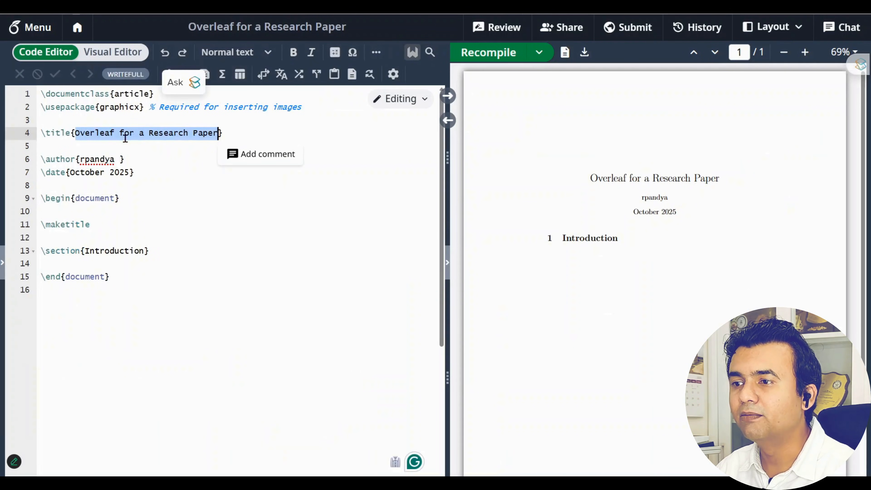
{"action": "left_click", "coordinate": [72, 132]}
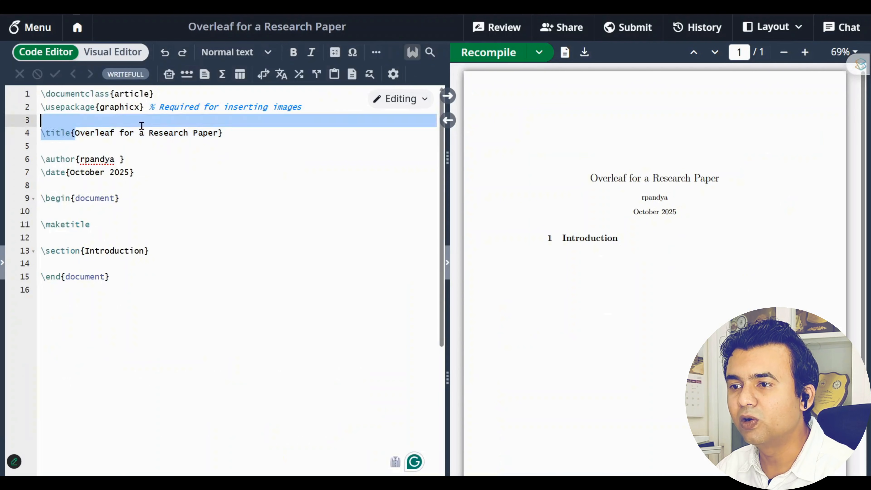
{"action": "left_click_drag", "start_coordinate": [76, 134], "coordinate": [216, 133]}
{"action": "key", "text": "ctrl+v"}
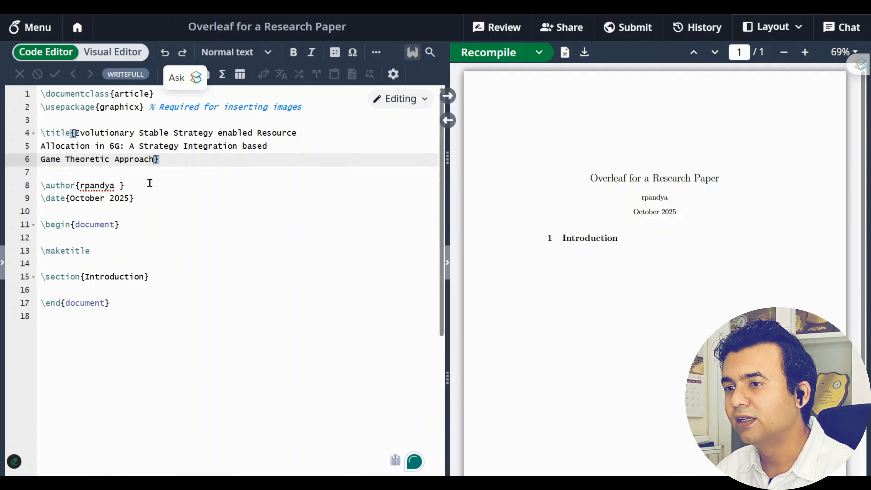
Save with Ctrl+S to recompile and highlight the new title in the PDF preview
{"action": "left_click_drag", "start_coordinate": [175, 158], "coordinate": [71, 134]}
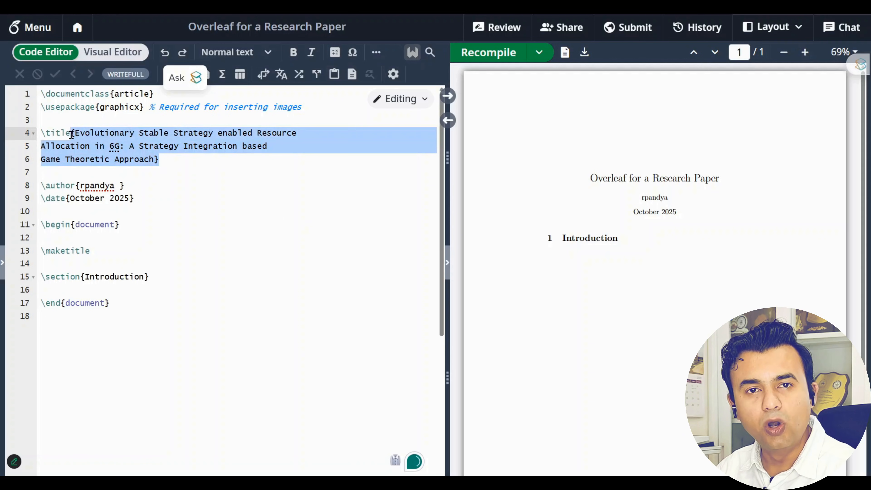
{"action": "key", "text": "ctrl+s"}
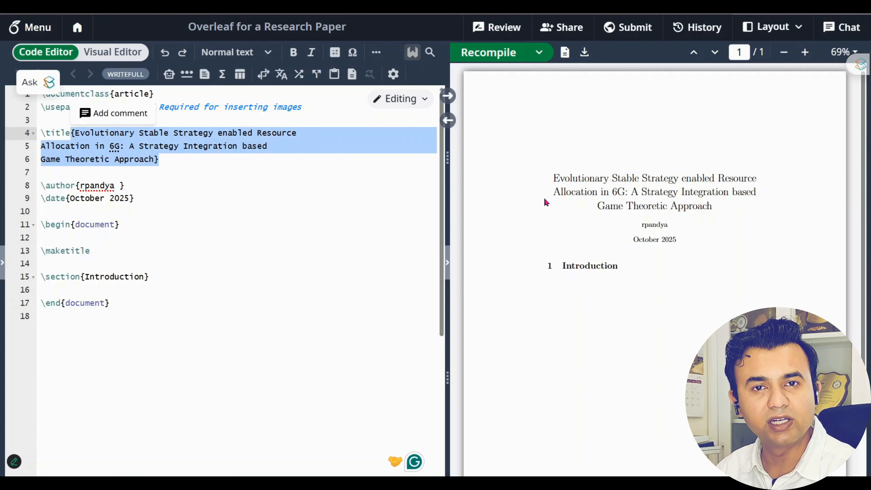
{"action": "scroll", "coordinate": [555, 179], "scroll_direction": "down", "scroll_amount": 1}
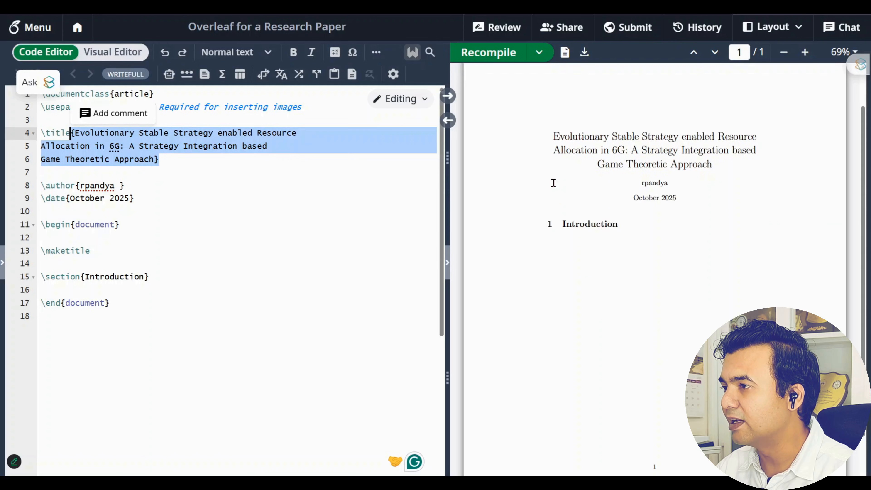
{"action": "left_click_drag", "start_coordinate": [555, 133], "coordinate": [717, 165]}
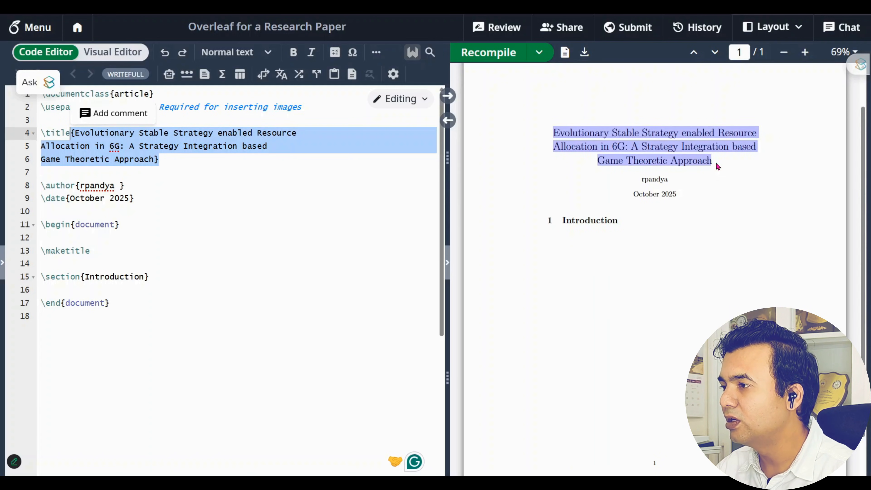
{"action": "mouse_move", "coordinate": [671, 112]}
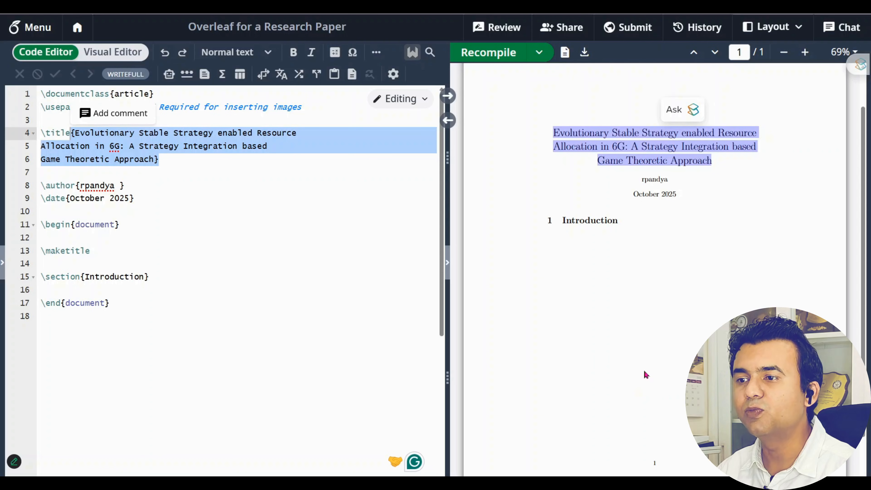
Inspect the author, preamble, \begin{document} and \maketitle lines and the compiled title
{"action": "left_click", "coordinate": [150, 200]}
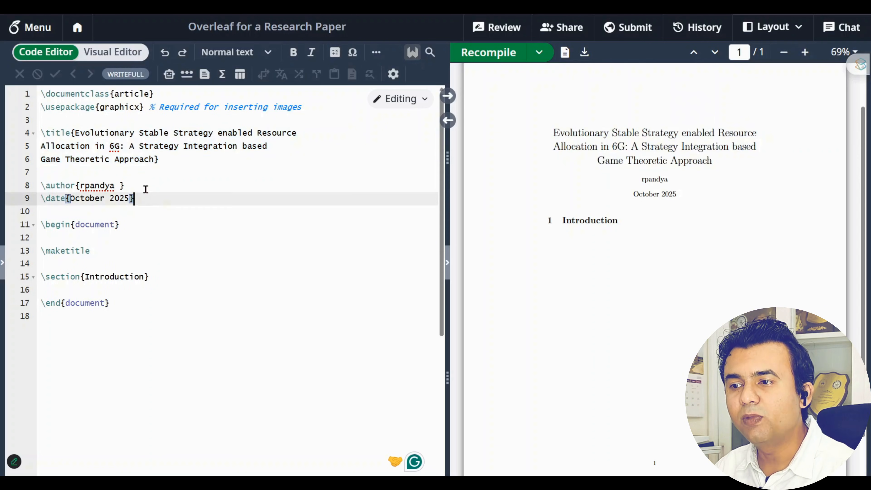
{"action": "left_click_drag", "start_coordinate": [145, 189], "coordinate": [19, 186]}
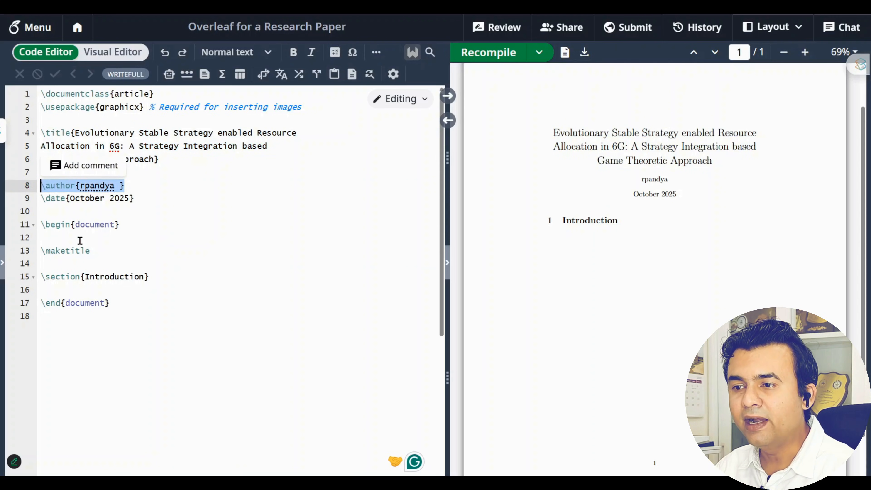
{"action": "left_click_drag", "start_coordinate": [148, 198], "coordinate": [23, 98]}
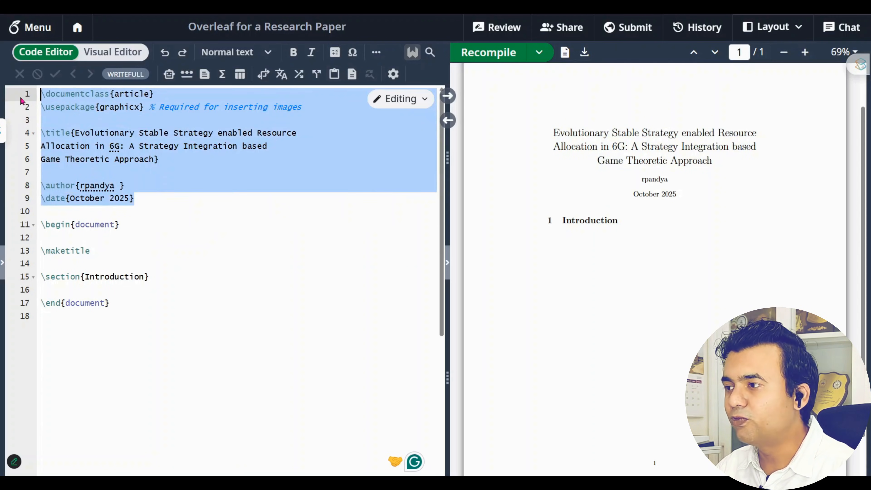
{"action": "left_click", "coordinate": [41, 224]}
{"action": "left_click_drag", "start_coordinate": [40, 223], "coordinate": [145, 225]}
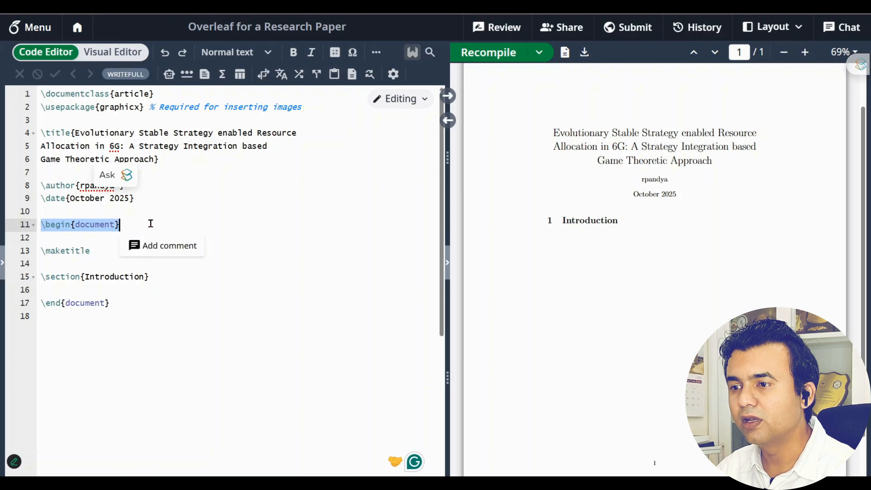
{"action": "left_click", "coordinate": [150, 224]}
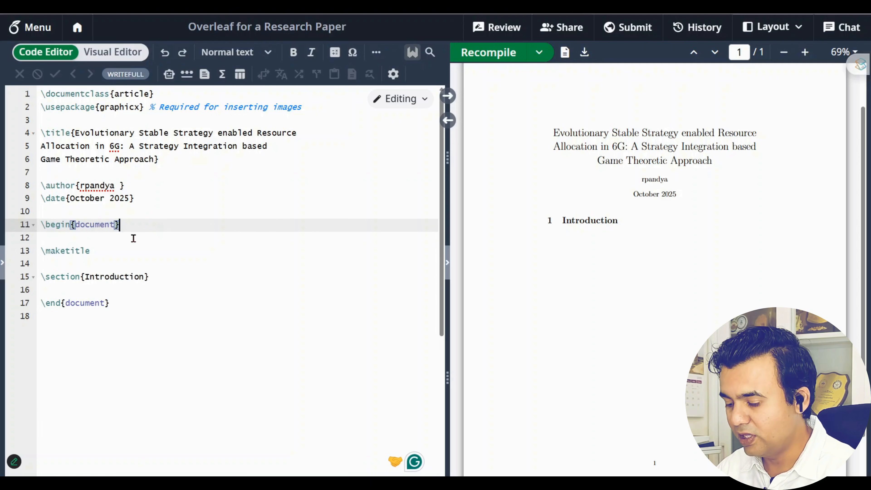
{"action": "key", "text": "shift+Home"}
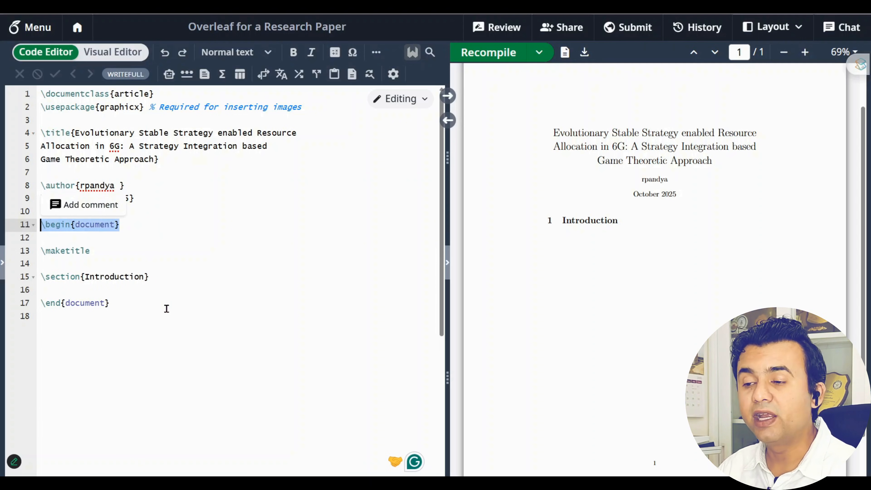
{"action": "left_click", "coordinate": [172, 251]}
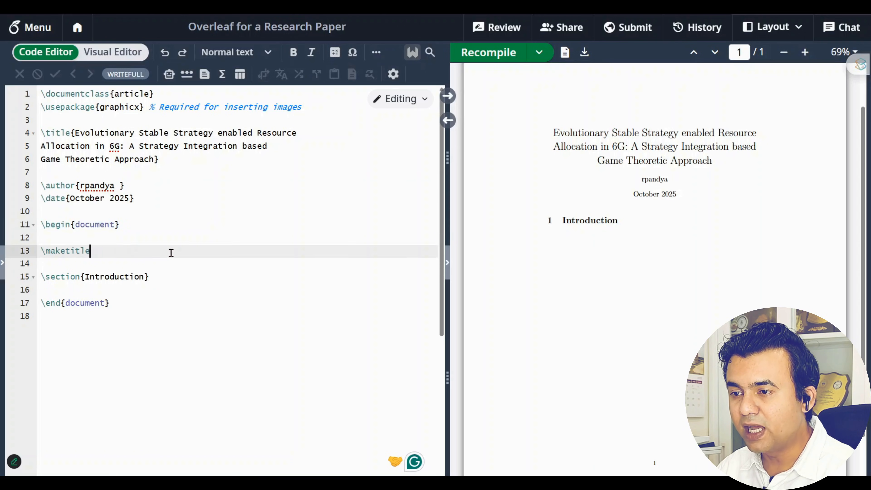
{"action": "key", "text": "shift+Home"}
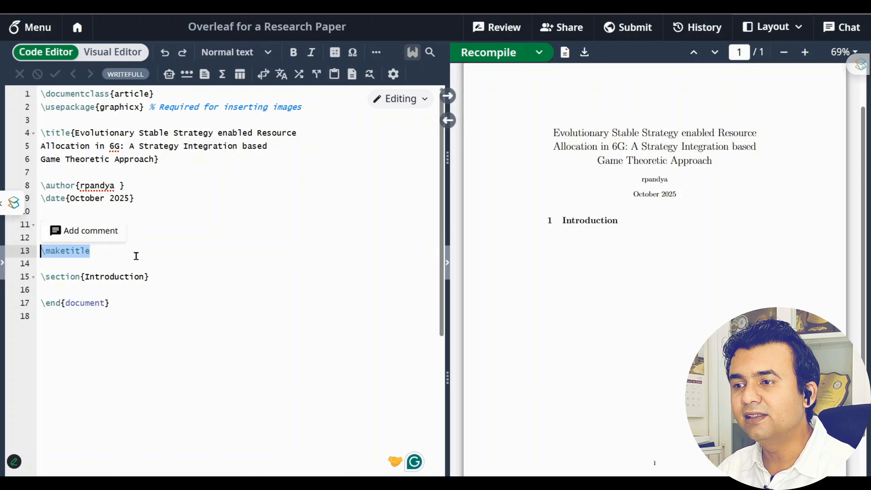
{"action": "left_click", "coordinate": [136, 256]}
{"action": "left_click_drag", "start_coordinate": [559, 135], "coordinate": [717, 162]}
Insert a blank line below \section{Introduction}
{"action": "left_click_drag", "start_coordinate": [175, 278], "coordinate": [34, 281]}
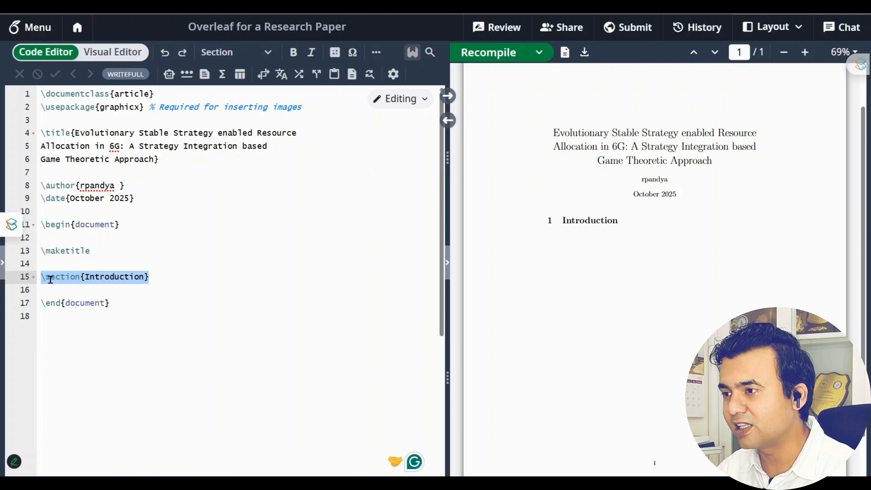
{"action": "left_click", "coordinate": [164, 279]}
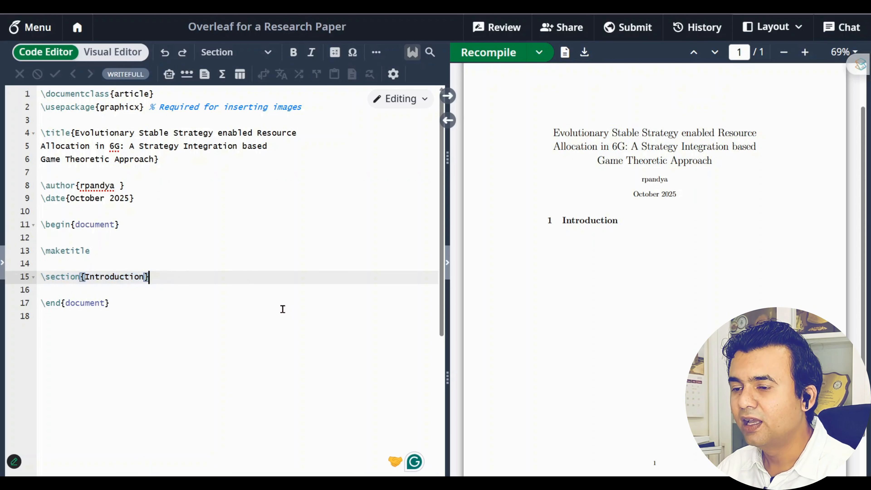
{"action": "key", "text": "Return"}
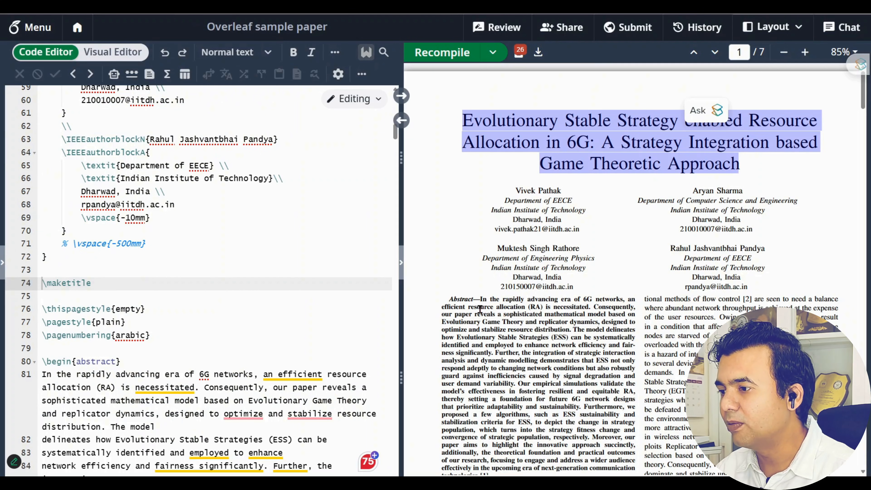
Paste the sample paper's Introduction paragraph under the Introduction heading
{"action": "scroll", "coordinate": [481, 306], "scroll_direction": "down", "scroll_amount": 5}
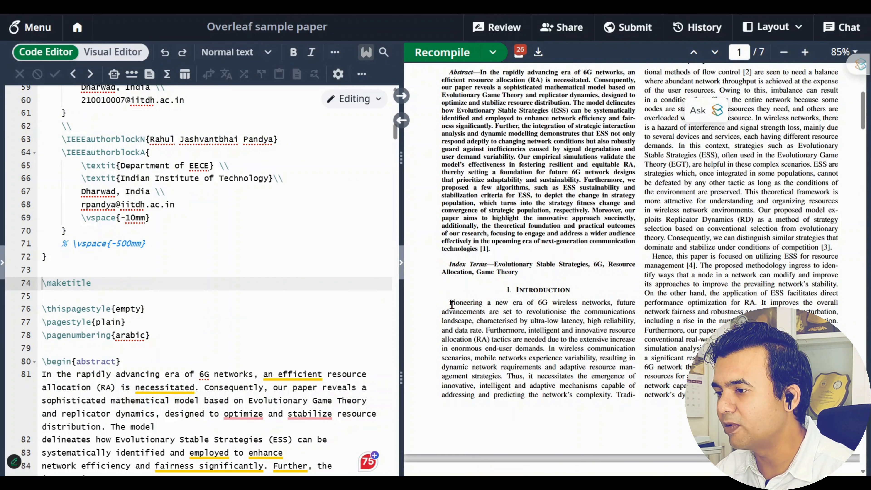
{"action": "left_click_drag", "start_coordinate": [454, 302], "coordinate": [613, 394]}
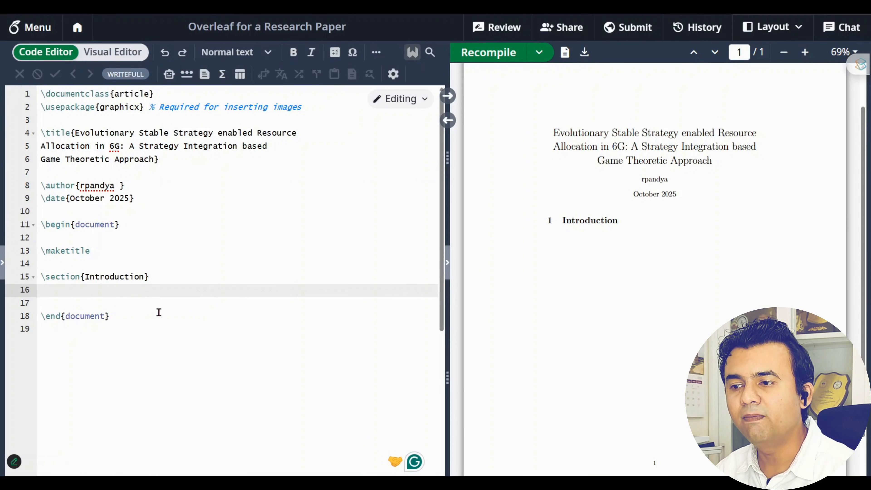
{"action": "type", "text": "ioneering a new era of 6G wireless networks, future advancements are set to revolutionise the communications landscape, characterised by ultra-low latency, high reliability, and data rate. Furthermore, intelligent and innovative resource allocation (RA) tactics are needed due to the extensive increase in enormous end-user demands. In wireless communication scenarios, mobile networks experience variability, resulting in dynamic network requirements and adaptive resource man- agement strategies. Thus, it necessitates the emergence of innovative, intelligent and adaptive mechanisms capable of addressing and predicting the network’s complexity"}
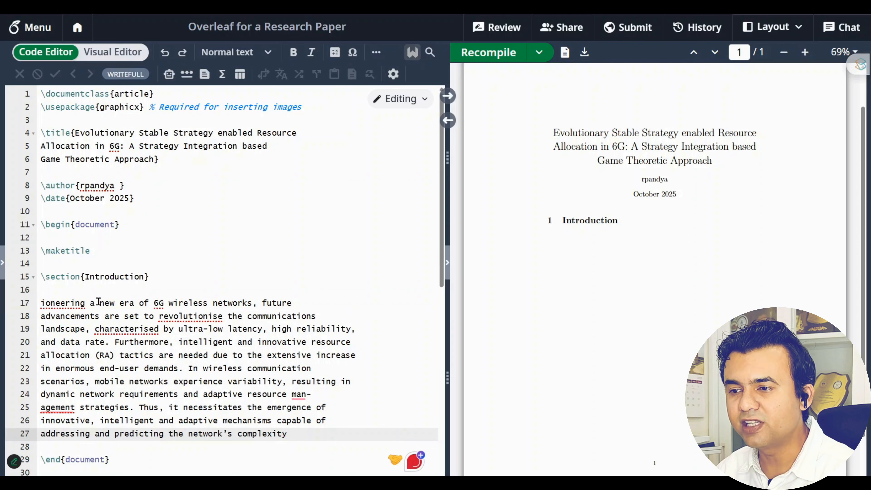
Add the missing P so the paragraph starts with 'Pioneering', then save and recompile
{"action": "left_click", "coordinate": [99, 302]}
{"action": "type", "text": "P"}
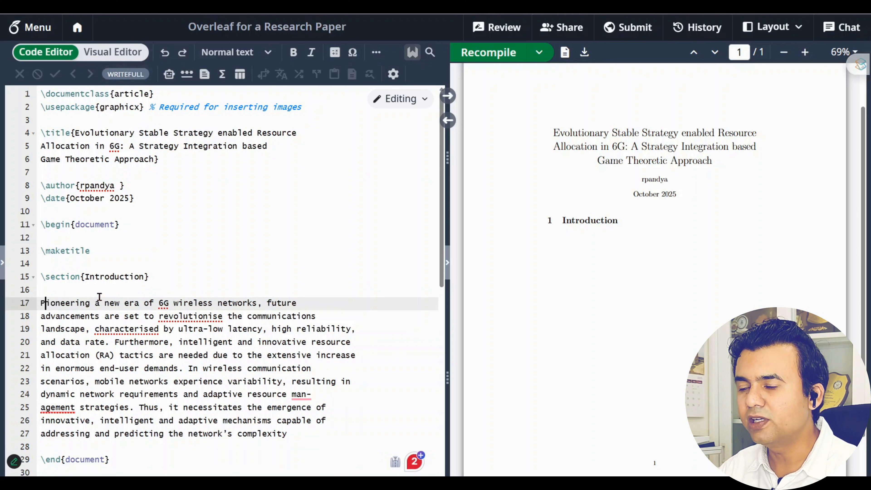
{"action": "key", "text": "ctrl+s"}
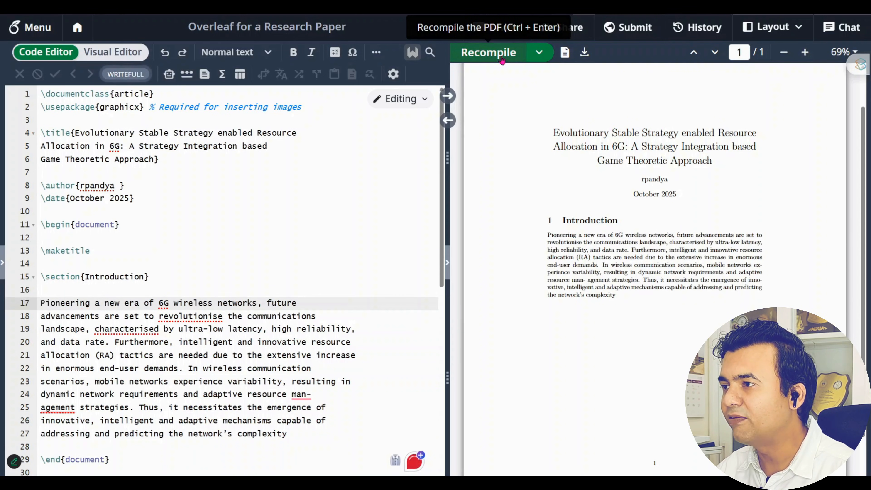
{"action": "left_click", "coordinate": [485, 52]}
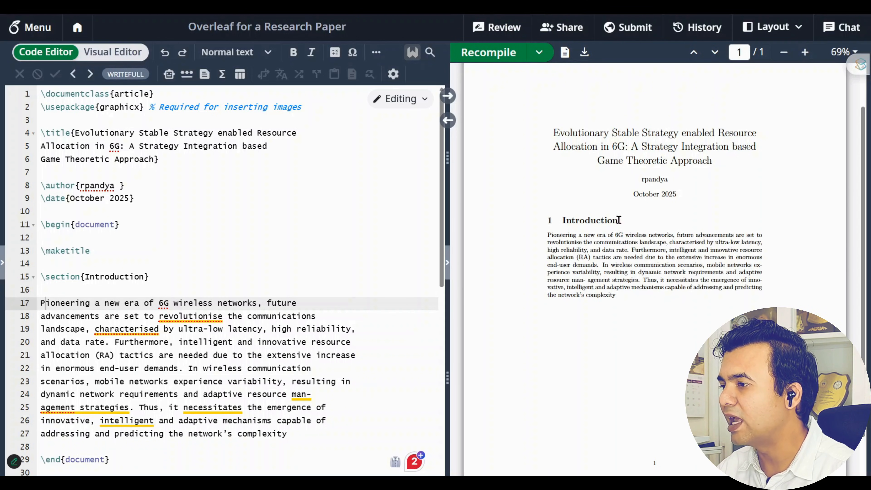
Zoom in the PDF preview and check the source down to \end{document}
{"action": "left_click", "coordinate": [805, 53]}
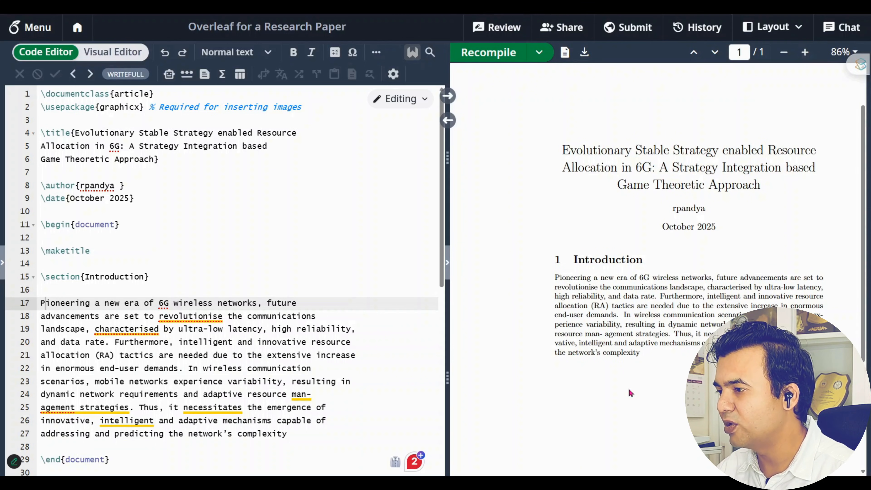
{"action": "scroll", "coordinate": [205, 357], "scroll_direction": "down", "scroll_amount": 5}
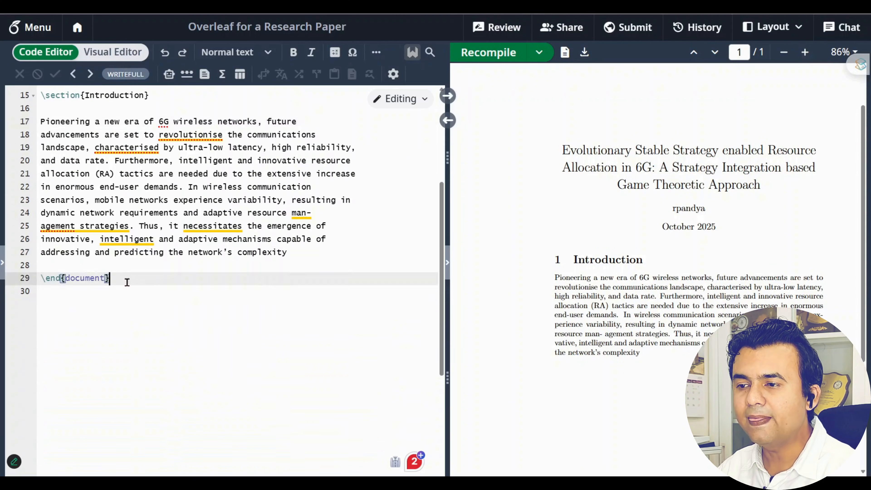
{"action": "left_click_drag", "start_coordinate": [126, 279], "coordinate": [31, 278]}
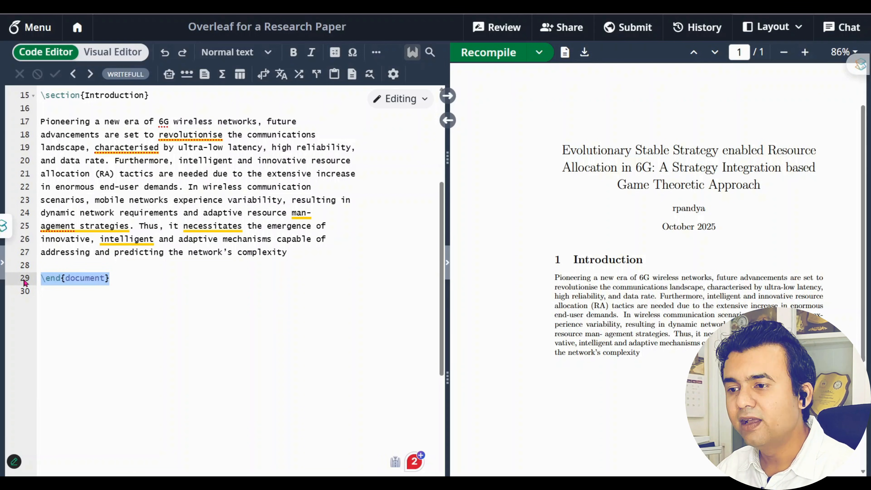
{"action": "scroll", "coordinate": [619, 417], "scroll_direction": "down", "scroll_amount": 5}
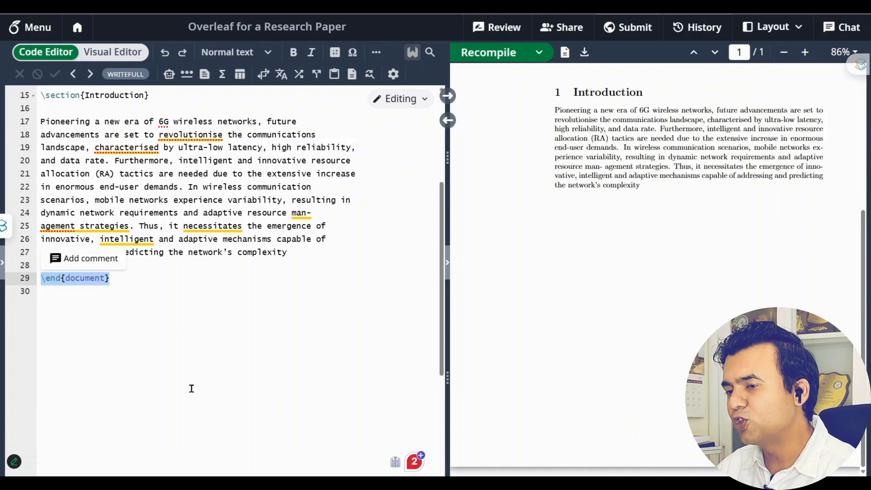
{"action": "scroll", "coordinate": [191, 388], "scroll_direction": "up", "scroll_amount": 5}
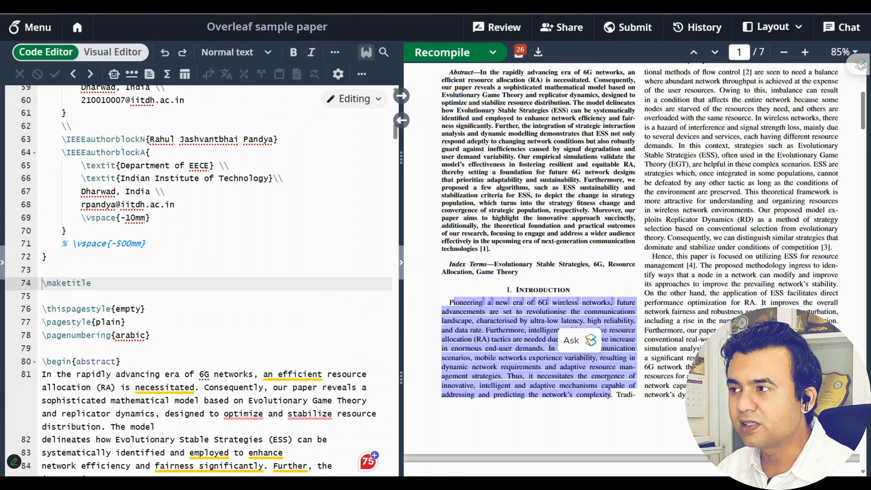
{"action": "scroll", "coordinate": [709, 296], "scroll_direction": "up", "scroll_amount": 5}
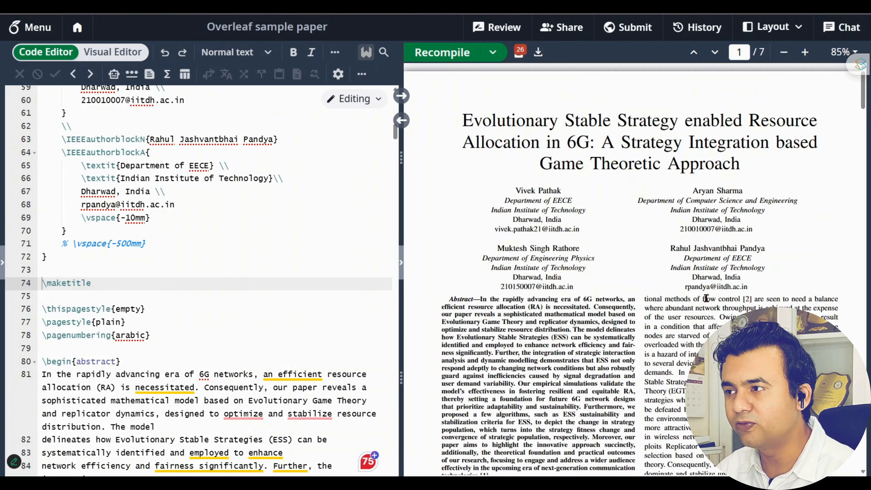
{"action": "left_click_drag", "start_coordinate": [402, 302], "coordinate": [415, 298]}
{"action": "scroll", "coordinate": [359, 294], "scroll_direction": "up", "scroll_amount": 15}
{"action": "scroll", "coordinate": [358, 293], "scroll_direction": "up", "scroll_amount": 3}
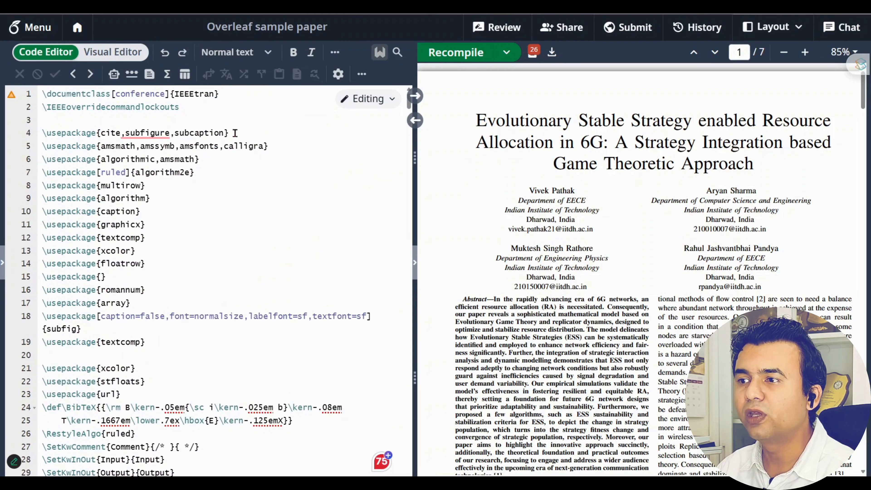
{"action": "left_click", "coordinate": [228, 94]}
{"action": "key", "text": "shift+Home"}
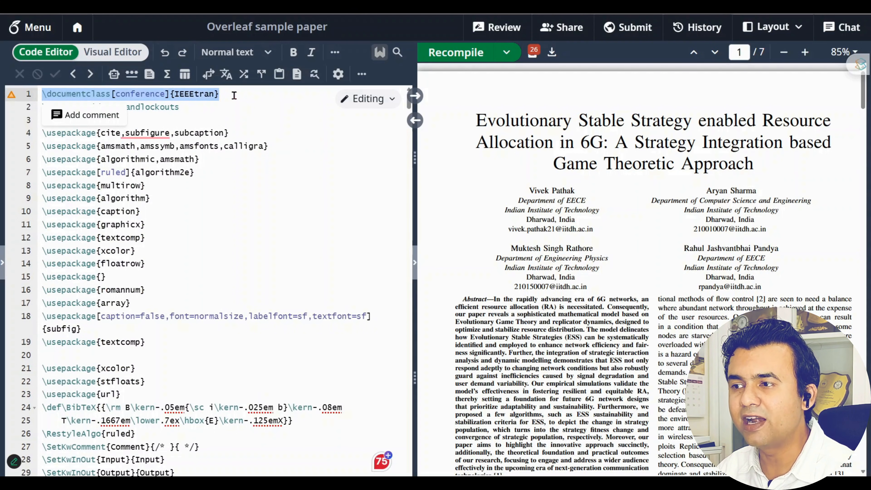
{"action": "left_click", "coordinate": [220, 94]}
{"action": "left_click_drag", "start_coordinate": [220, 94], "coordinate": [37, 94]}
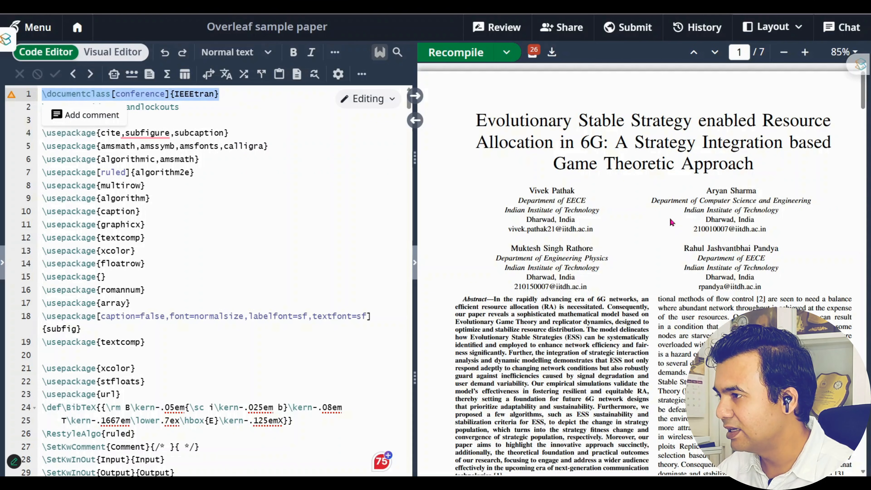
{"action": "left_click", "coordinate": [311, 199]}
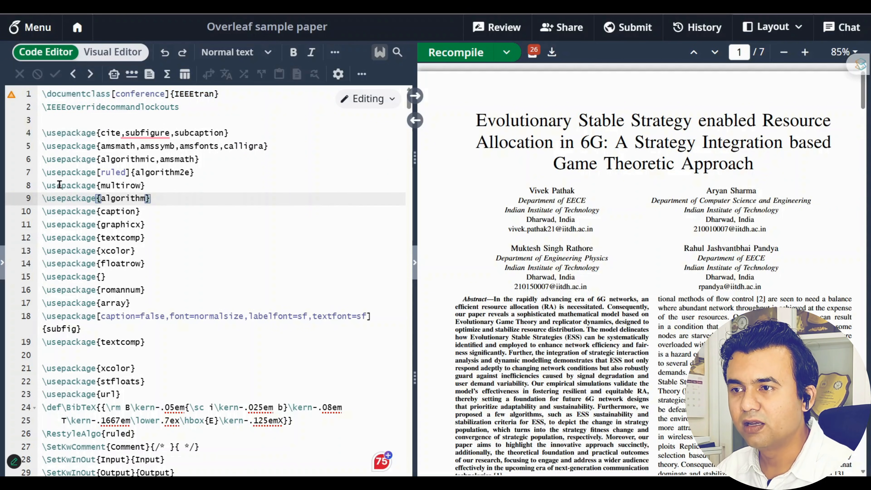
{"action": "left_click_drag", "start_coordinate": [44, 137], "coordinate": [254, 393]}
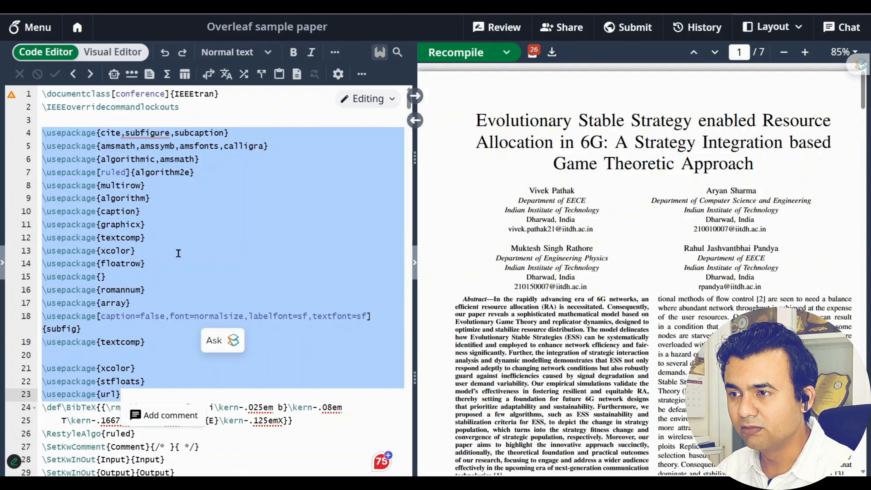
{"action": "left_click", "coordinate": [198, 203]}
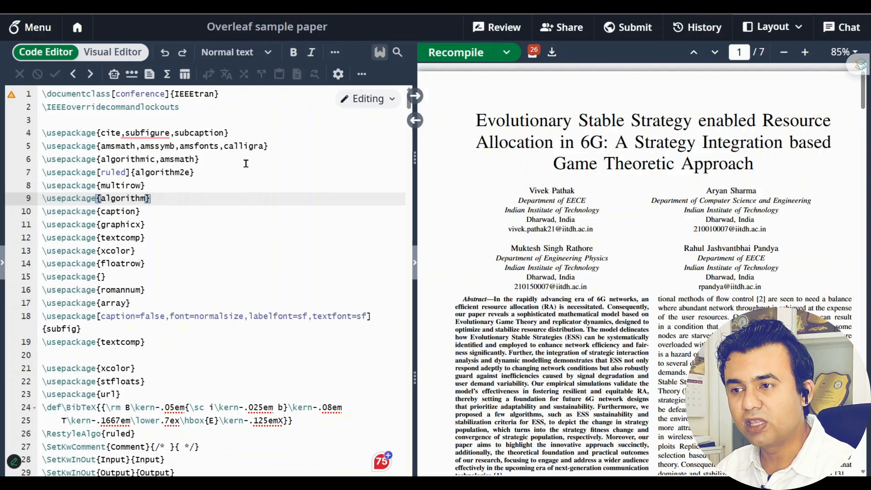
{"action": "left_click", "coordinate": [40, 133]}
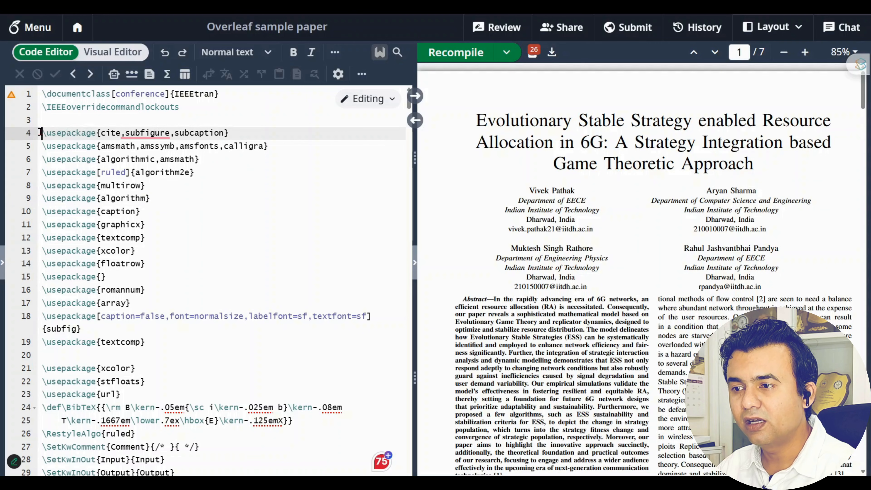
{"action": "left_click_drag", "start_coordinate": [40, 132], "coordinate": [164, 337]}
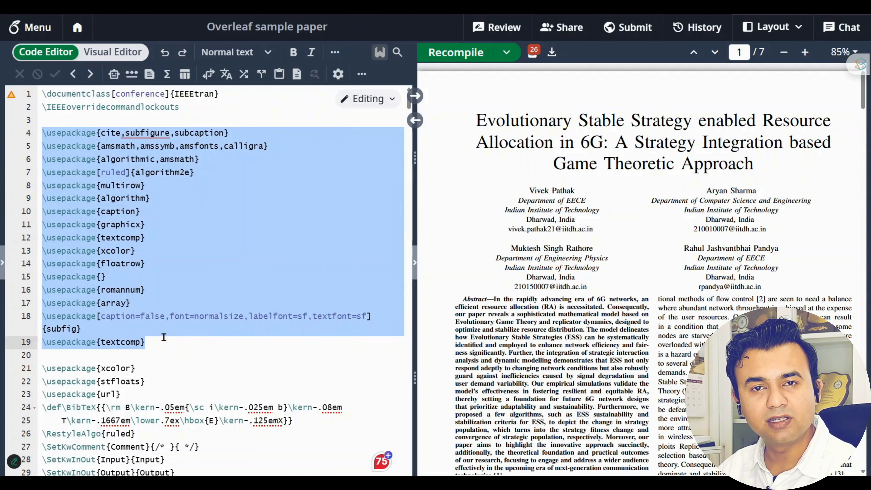
Ask ChatGPT 'give me the overleaf package for writing the equations'
{"action": "left_click", "coordinate": [164, 337]}
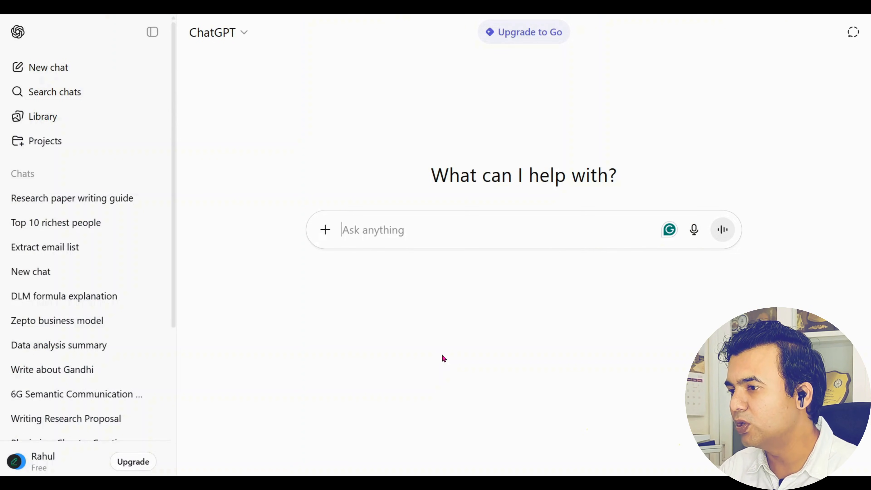
{"action": "type", "text": "gi"}
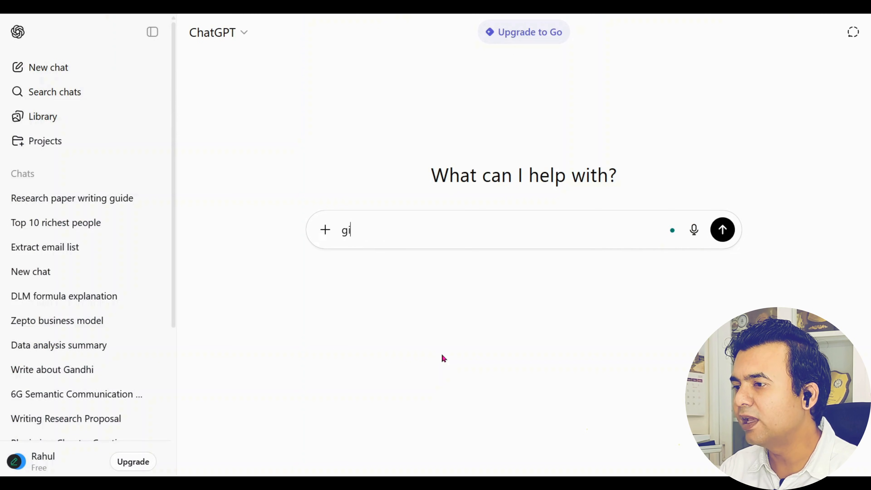
{"action": "type", "text": "ve me the over"}
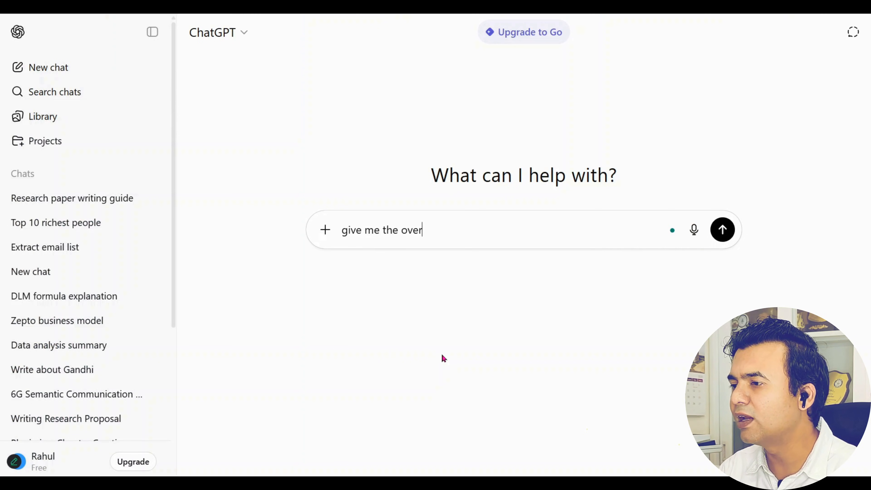
{"action": "type", "text": "leaf pac"}
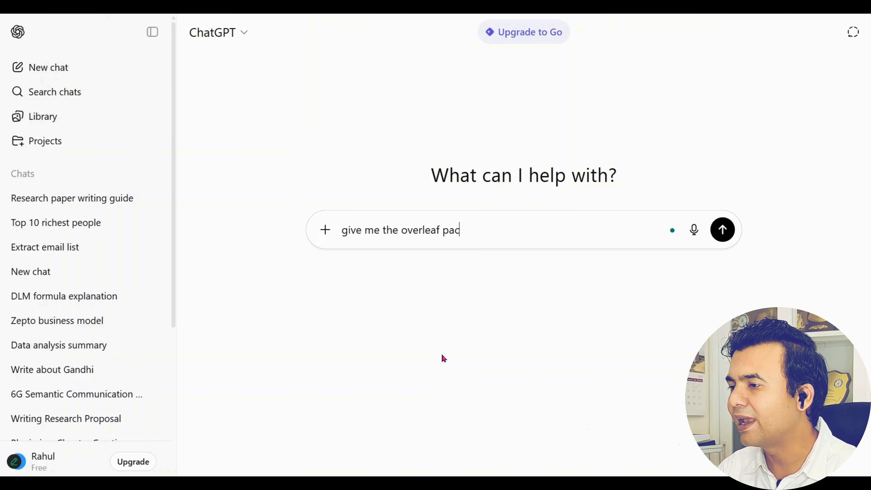
{"action": "type", "text": "kage for wr"}
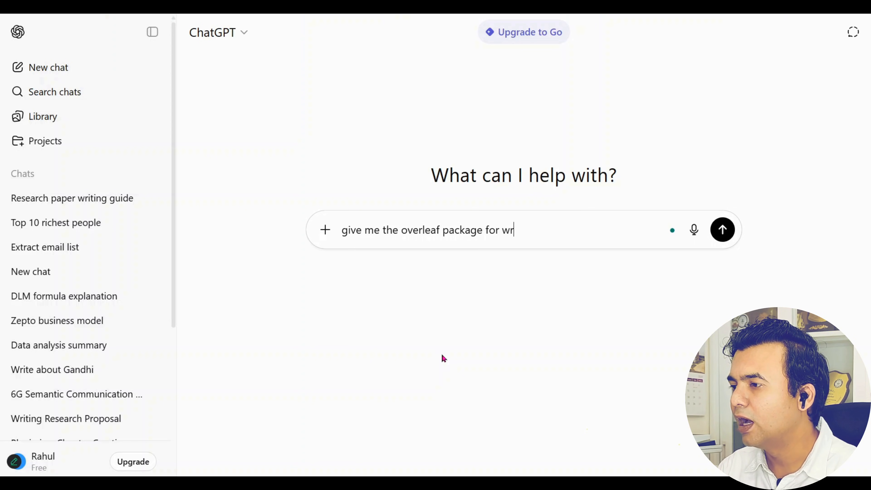
{"action": "type", "text": "iting the ma"}
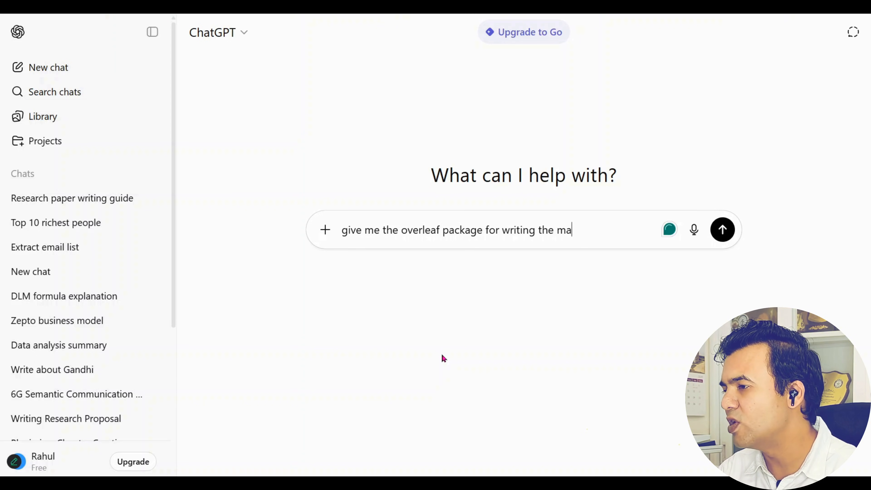
{"action": "key", "text": "BackSpace"}
{"action": "key", "text": "BackSpace"}
{"action": "type", "text": "equations"}
{"action": "key", "text": "Return"}
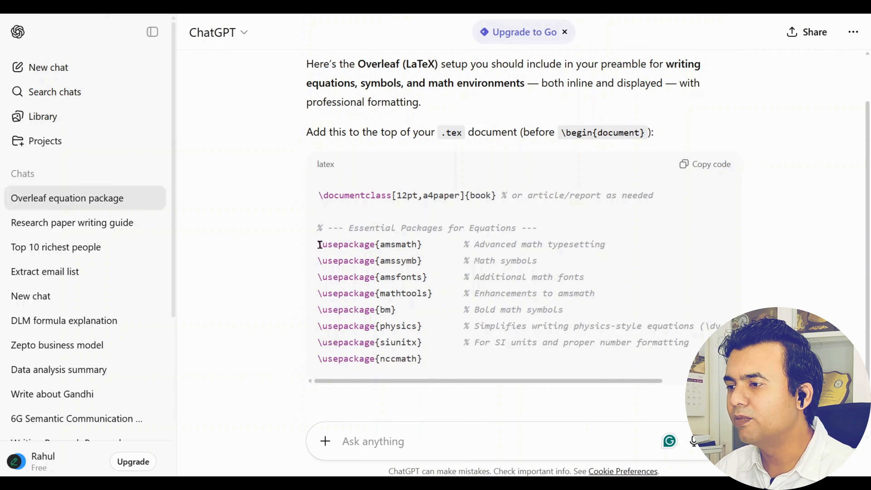
Select the \usepackage{amsmath} line in ChatGPT's reply and look over the suggested equation packages
{"action": "left_click_drag", "start_coordinate": [318, 244], "coordinate": [431, 255]}
{"action": "scroll", "coordinate": [431, 255], "scroll_direction": "down", "scroll_amount": 5}
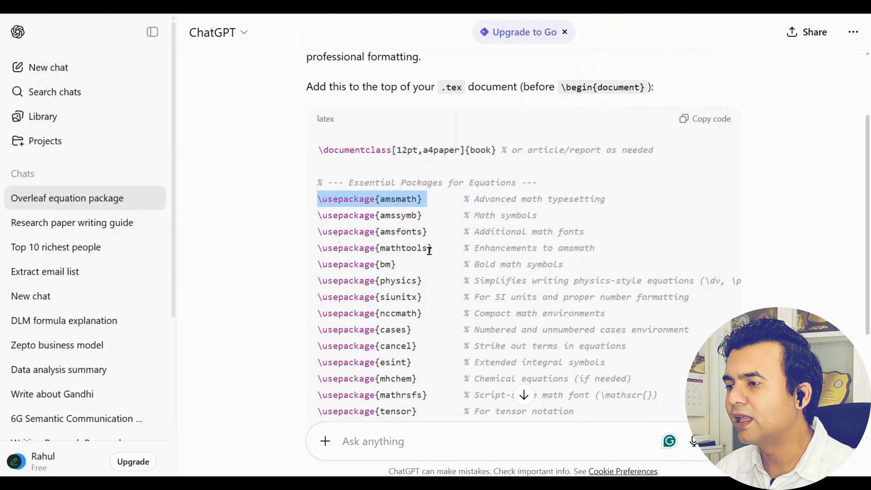
{"action": "scroll", "coordinate": [429, 252], "scroll_direction": "down", "scroll_amount": 2}
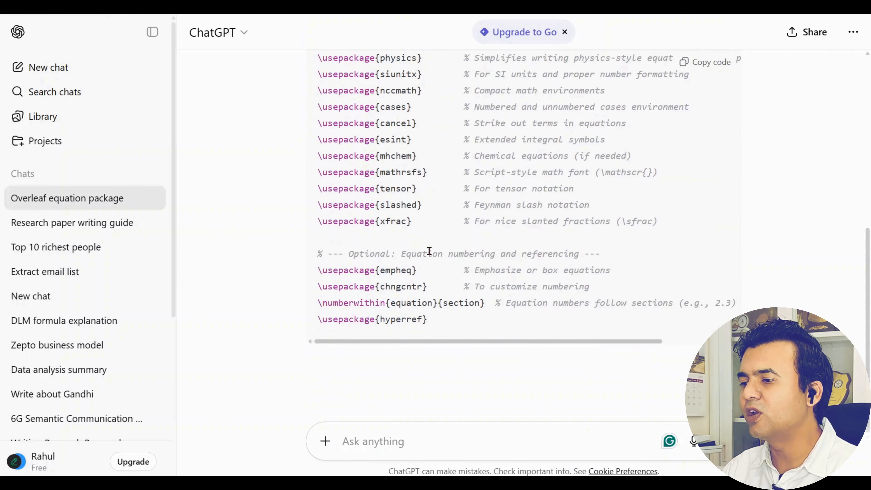
{"action": "scroll", "coordinate": [459, 271], "scroll_direction": "up", "scroll_amount": 5}
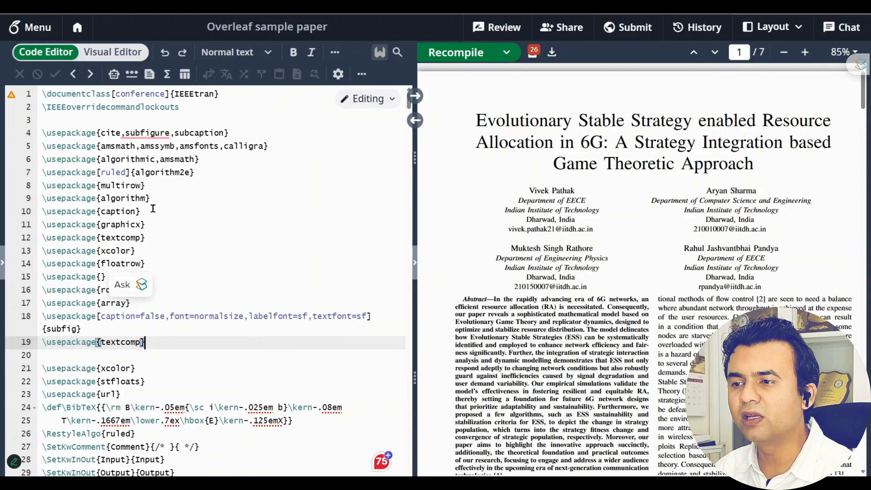
{"action": "scroll", "coordinate": [153, 209], "scroll_direction": "down", "scroll_amount": 1}
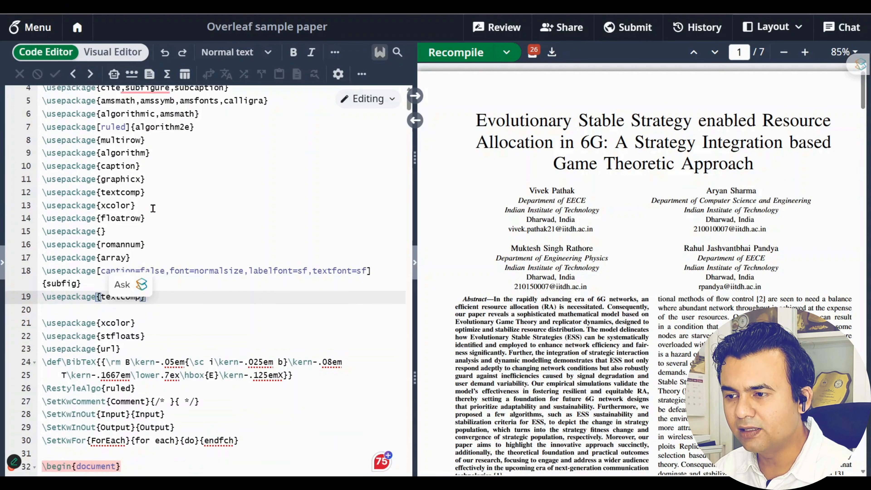
{"action": "scroll", "coordinate": [153, 208], "scroll_direction": "up", "scroll_amount": 1}
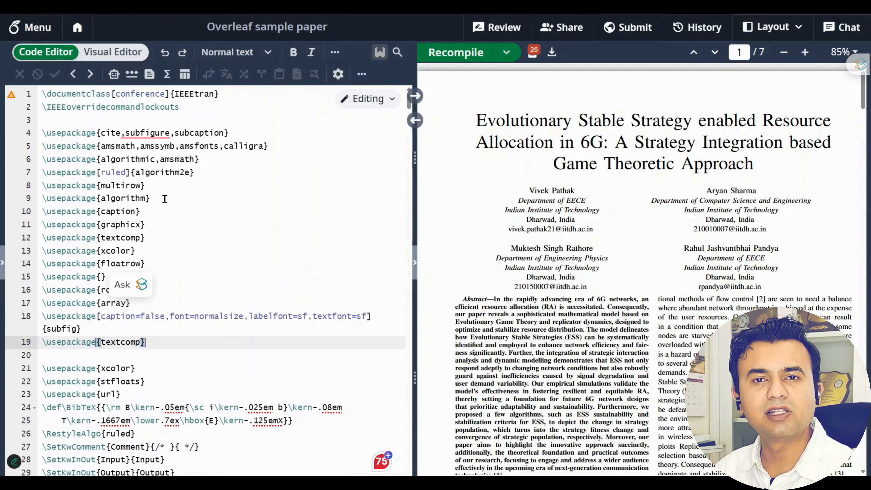
{"action": "left_click_drag", "start_coordinate": [164, 199], "coordinate": [35, 204]}
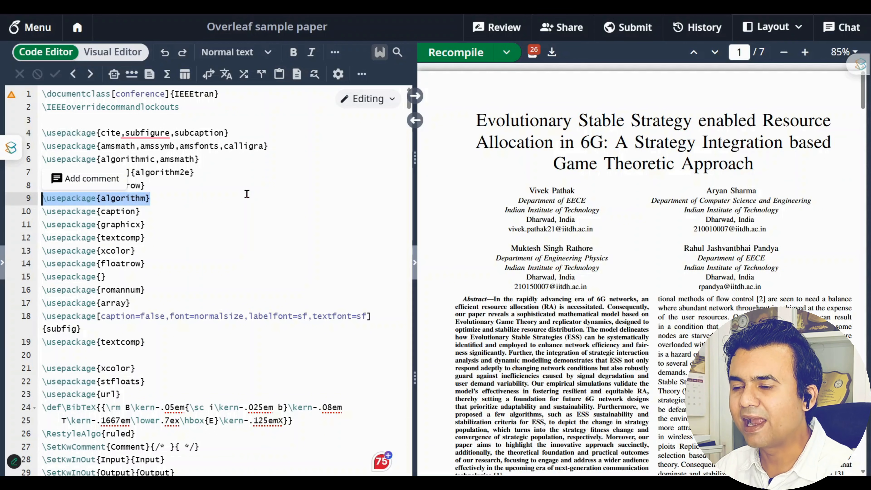
{"action": "scroll", "coordinate": [247, 195], "scroll_direction": "down", "scroll_amount": 1}
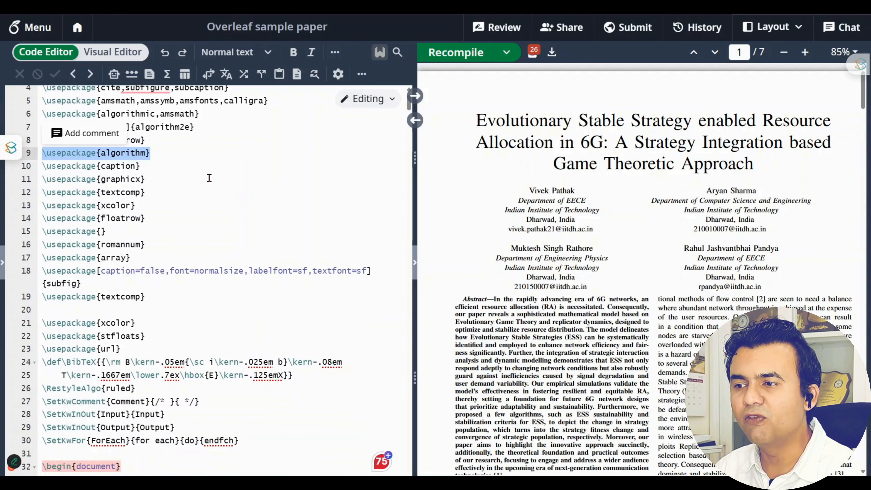
{"action": "left_click_drag", "start_coordinate": [208, 178], "coordinate": [37, 181]}
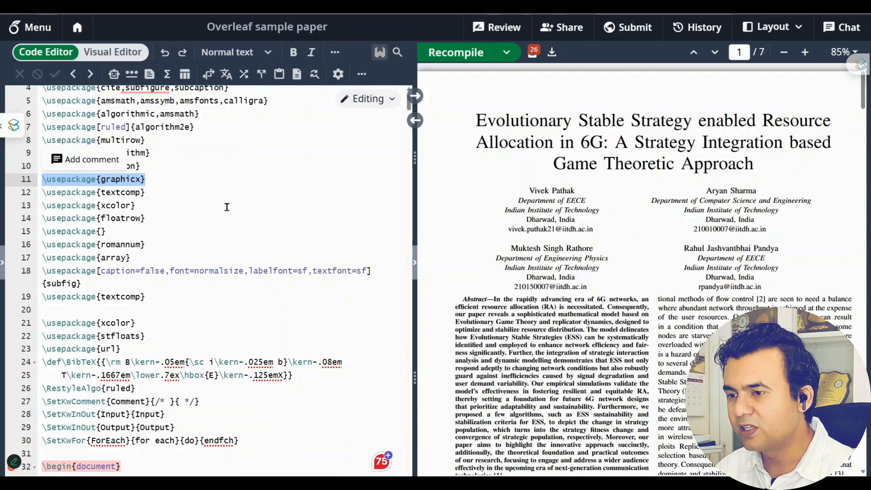
{"action": "scroll", "coordinate": [227, 207], "scroll_direction": "down", "scroll_amount": 7}
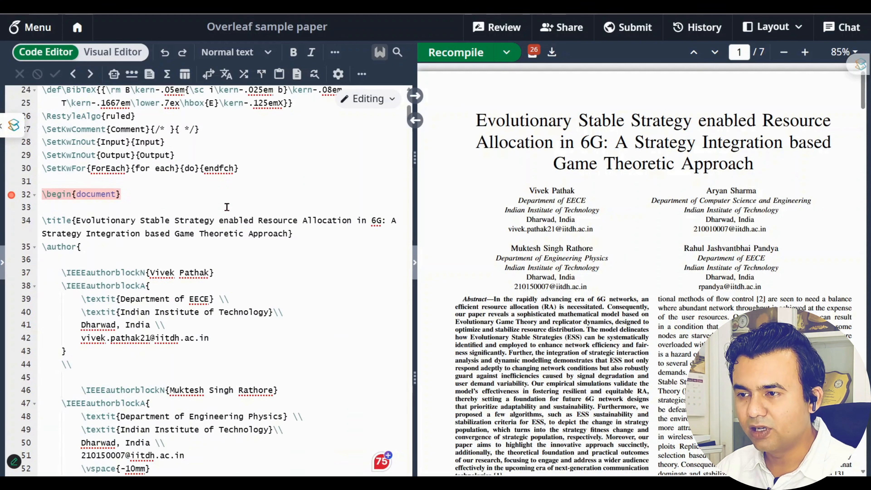
{"action": "scroll", "coordinate": [227, 207], "scroll_direction": "up", "scroll_amount": 4}
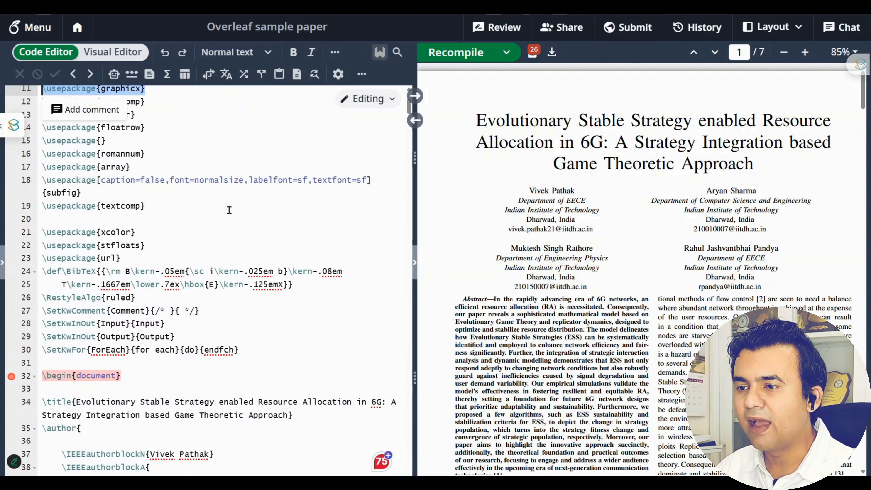
{"action": "scroll", "coordinate": [229, 210], "scroll_direction": "down", "scroll_amount": 4}
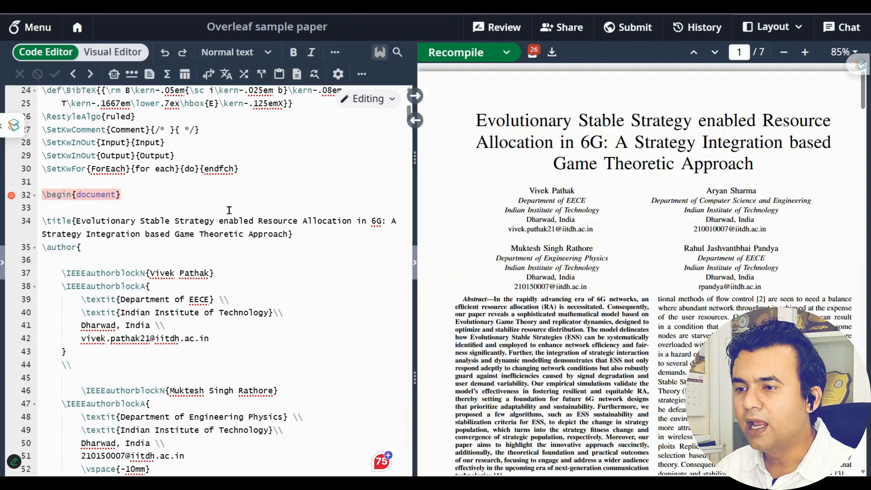
{"action": "left_click_drag", "start_coordinate": [98, 246], "coordinate": [29, 225]}
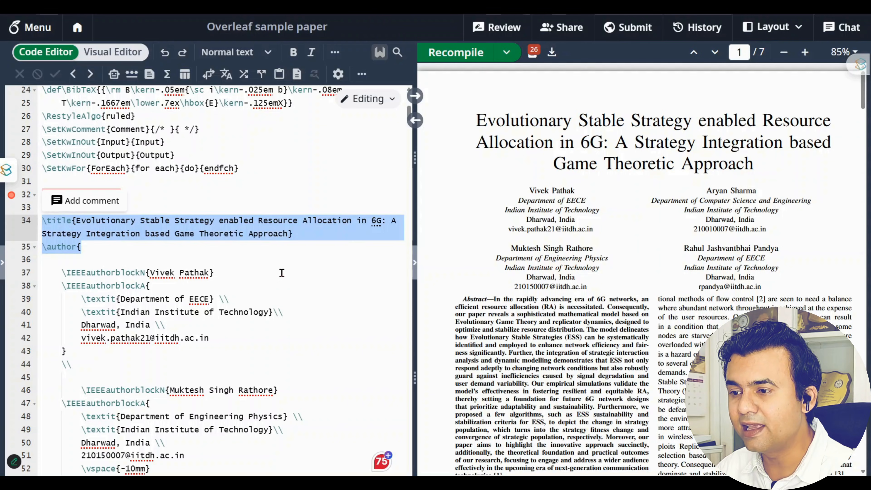
{"action": "scroll", "coordinate": [282, 273], "scroll_direction": "down", "scroll_amount": 1}
{"action": "left_click_drag", "start_coordinate": [48, 231], "coordinate": [251, 297]}
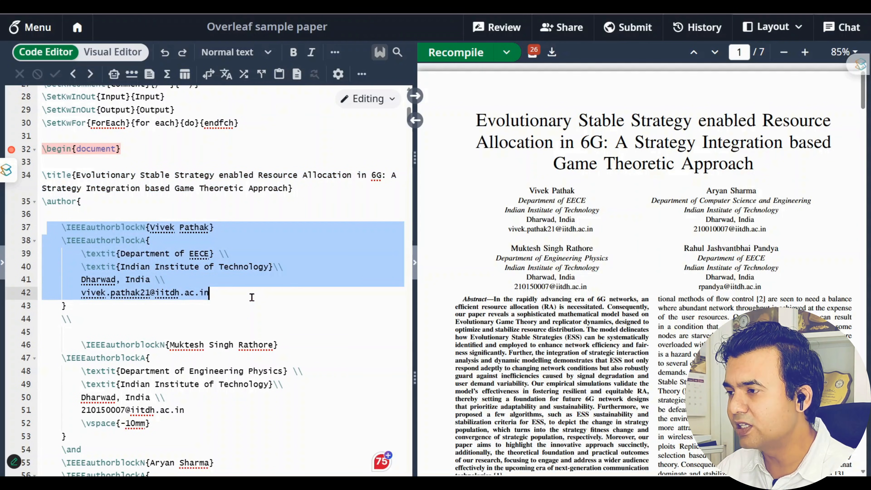
{"action": "scroll", "coordinate": [101, 273], "scroll_direction": "down", "scroll_amount": 5}
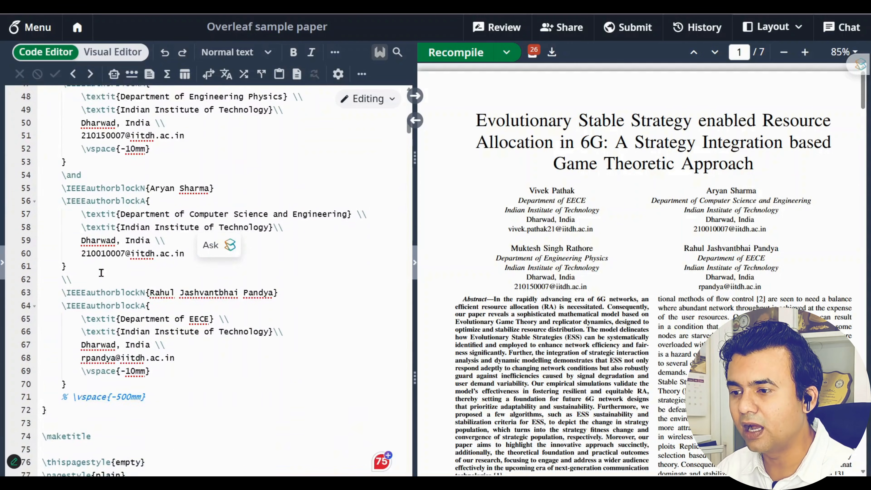
{"action": "scroll", "coordinate": [102, 273], "scroll_direction": "down", "scroll_amount": 1}
{"action": "left_click_drag", "start_coordinate": [52, 248], "coordinate": [211, 332]}
{"action": "left_click", "coordinate": [209, 332]}
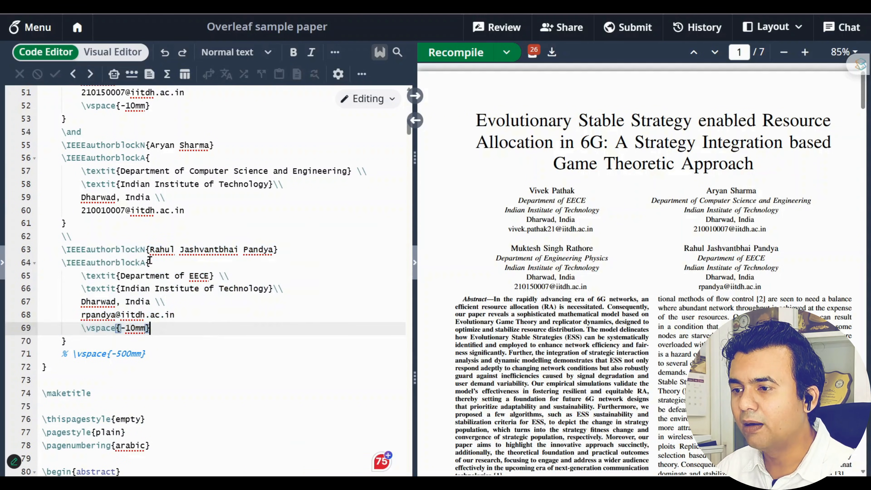
{"action": "left_click_drag", "start_coordinate": [151, 250], "coordinate": [273, 250]}
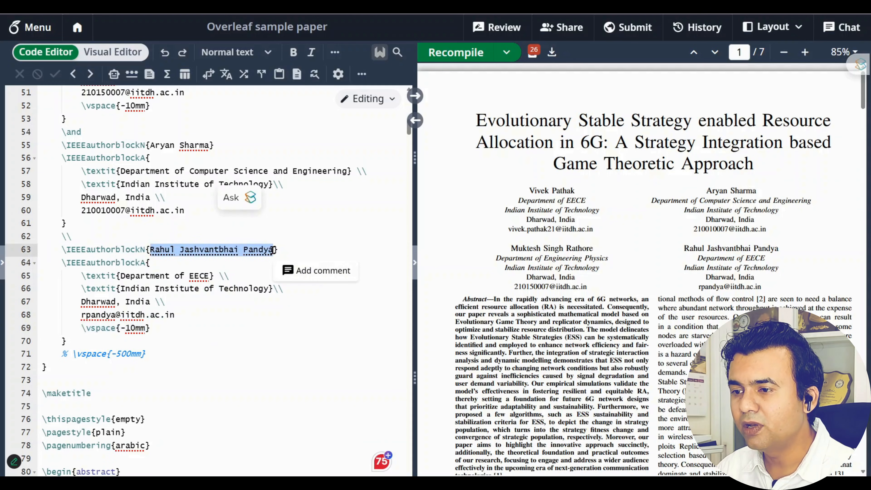
{"action": "left_click_drag", "start_coordinate": [120, 276], "coordinate": [208, 276]}
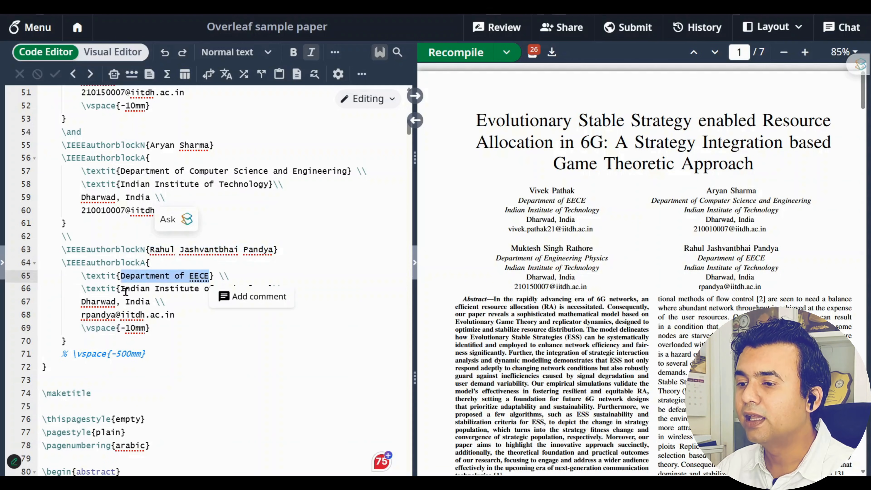
{"action": "left_click_drag", "start_coordinate": [120, 289], "coordinate": [273, 289]}
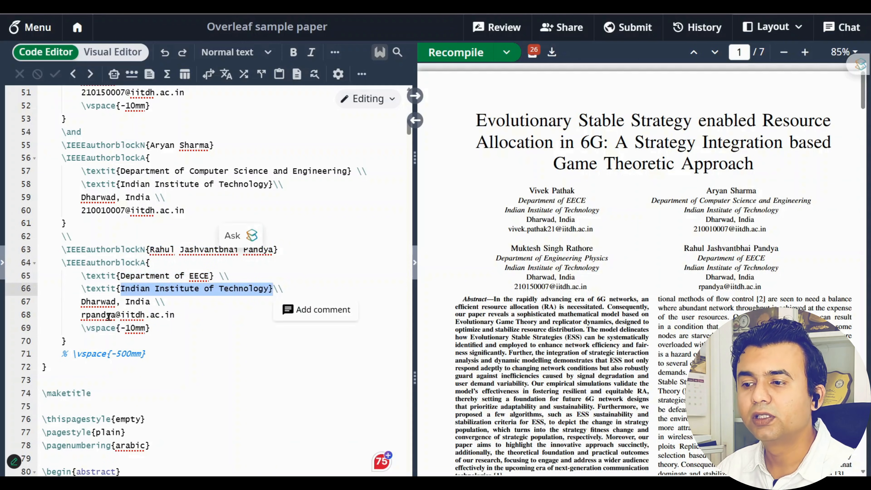
{"action": "left_click", "coordinate": [61, 314]}
{"action": "left_click_drag", "start_coordinate": [61, 315], "coordinate": [176, 315]}
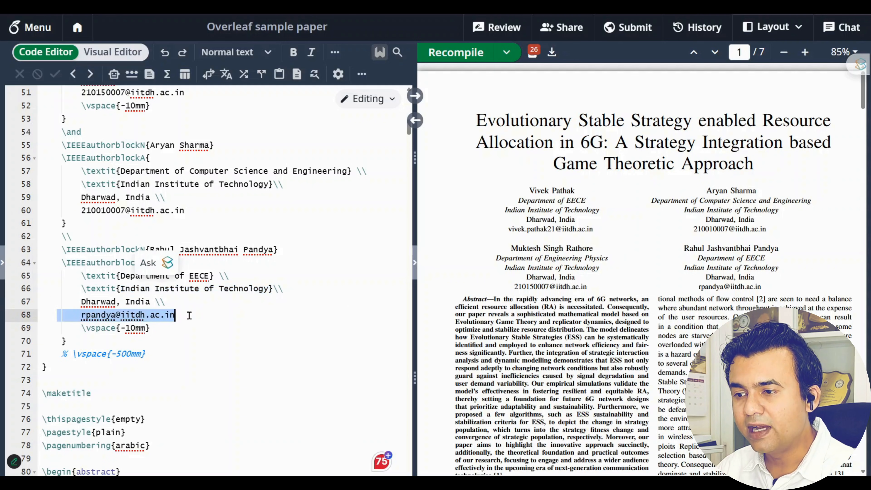
{"action": "scroll", "coordinate": [277, 338], "scroll_direction": "down", "scroll_amount": 4}
{"action": "scroll", "coordinate": [277, 338], "scroll_direction": "down", "scroll_amount": 1}
Highlight the title and author blocks in the compiled PDF preview
{"action": "left_click", "coordinate": [359, 267]}
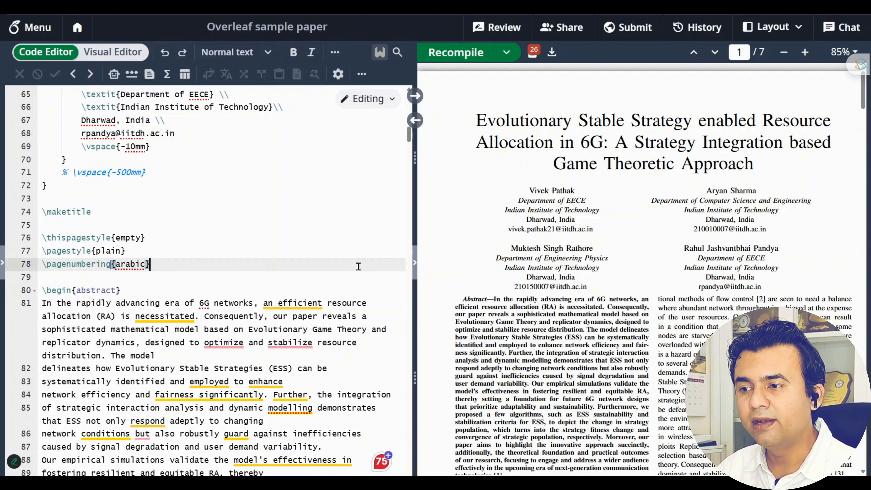
{"action": "scroll", "coordinate": [344, 272], "scroll_direction": "down", "scroll_amount": 1}
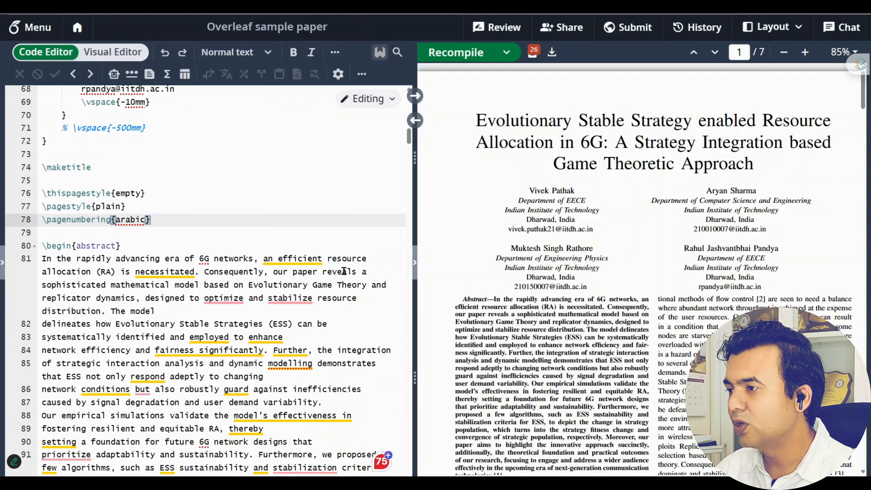
{"action": "left_click_drag", "start_coordinate": [477, 114], "coordinate": [764, 290]}
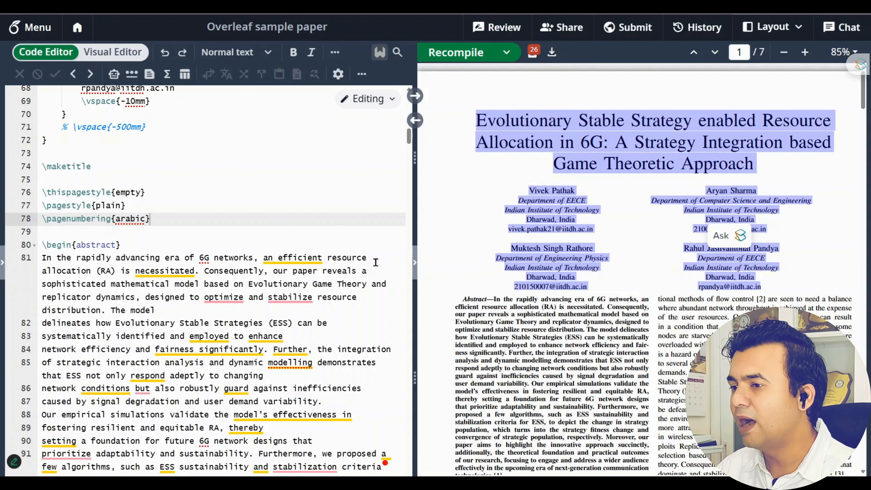
{"action": "left_click", "coordinate": [293, 245]}
{"action": "scroll", "coordinate": [613, 264], "scroll_direction": "down", "scroll_amount": 3}
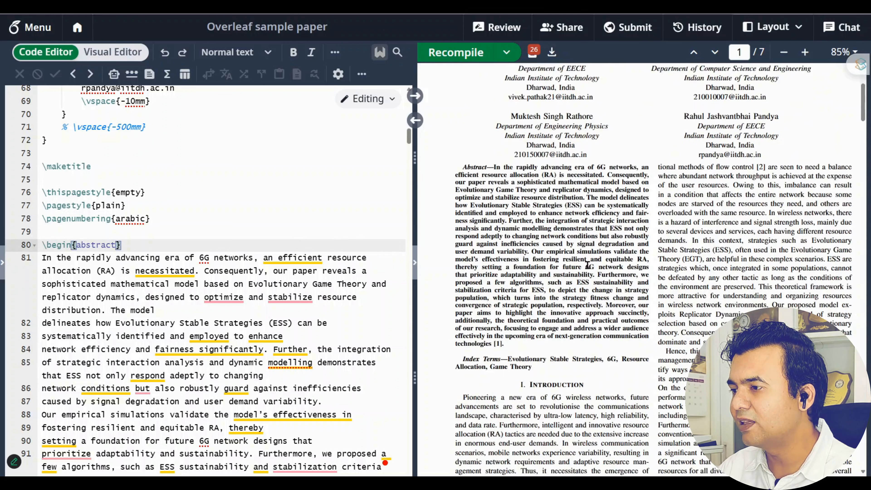
Zoom the PDF preview to 106% and scroll the source to the line above the abstract
{"action": "left_click", "coordinate": [805, 52]}
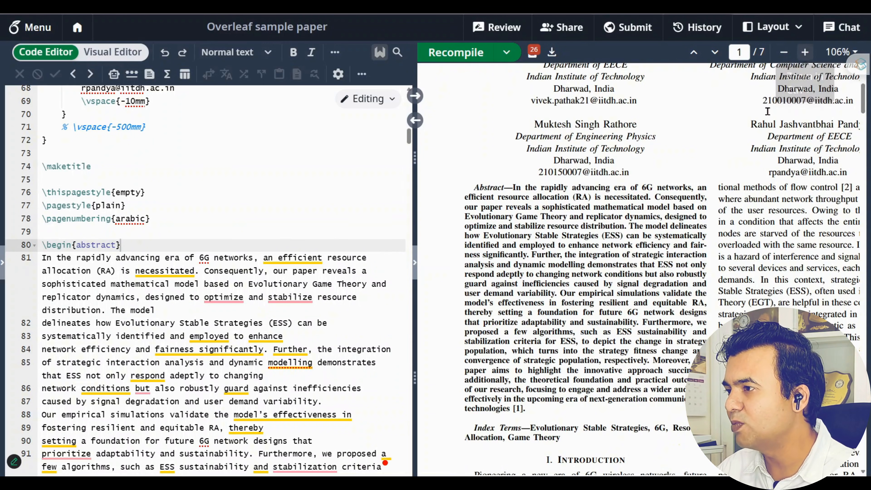
{"action": "scroll", "coordinate": [58, 271], "scroll_direction": "down", "scroll_amount": 1}
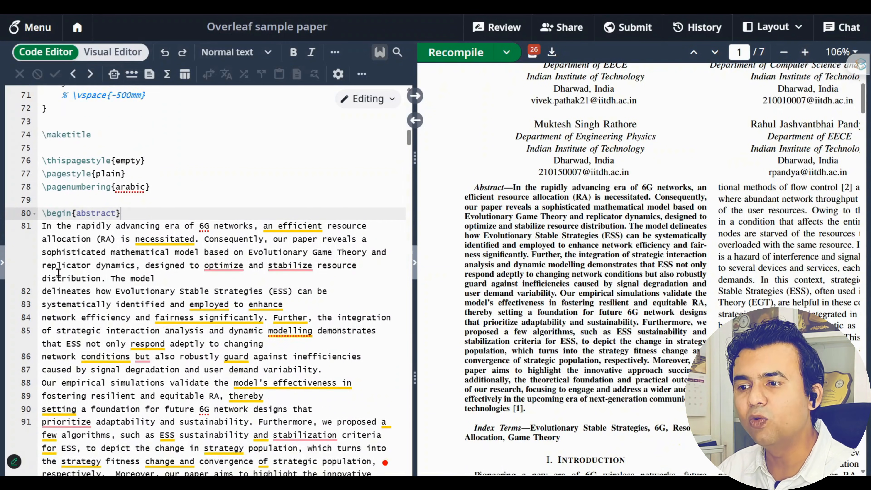
{"action": "scroll", "coordinate": [59, 270], "scroll_direction": "up", "scroll_amount": 2}
{"action": "scroll", "coordinate": [59, 270], "scroll_direction": "up", "scroll_amount": 5}
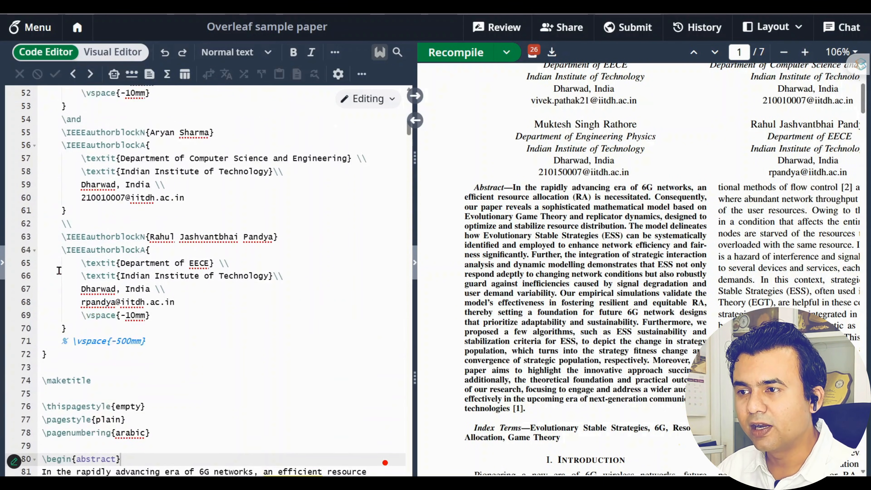
{"action": "scroll", "coordinate": [59, 271], "scroll_direction": "down", "scroll_amount": 3}
{"action": "scroll", "coordinate": [59, 271], "scroll_direction": "up", "scroll_amount": 5}
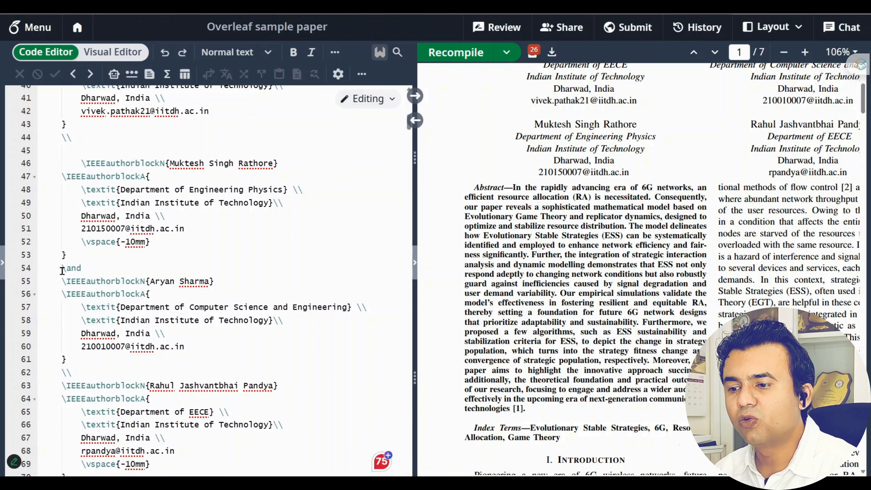
{"action": "scroll", "coordinate": [62, 271], "scroll_direction": "down", "scroll_amount": 7}
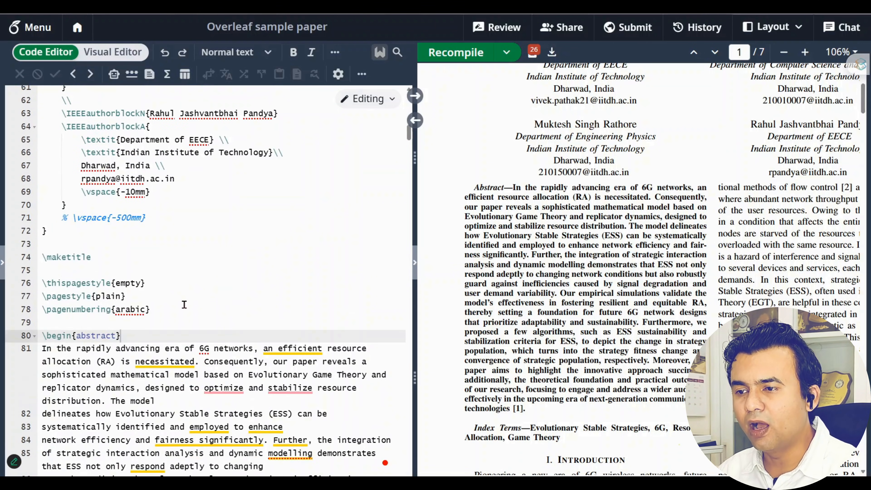
{"action": "left_click", "coordinate": [191, 324]}
{"action": "scroll", "coordinate": [191, 321], "scroll_direction": "up", "scroll_amount": 12}
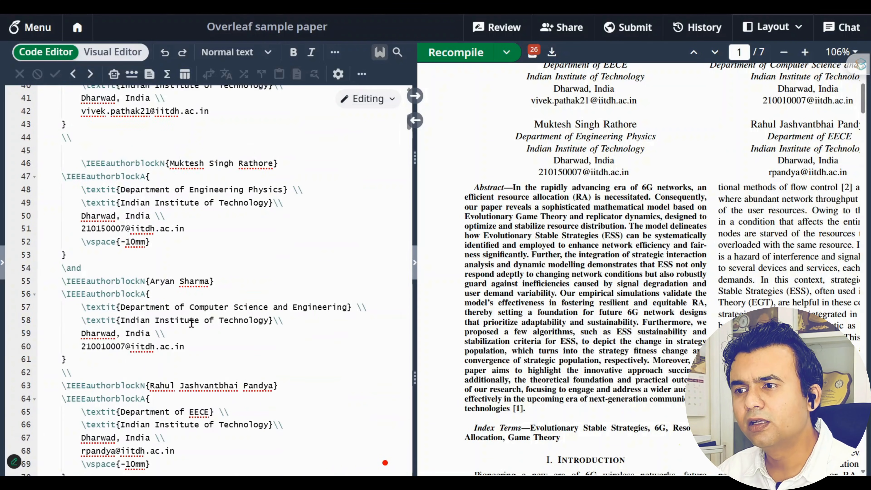
Move \begin{document} from above the title to just before \begin{abstract} and recompile
{"action": "left_click_drag", "start_coordinate": [138, 201], "coordinate": [43, 203]}
{"action": "key", "text": "ctrl+c"}
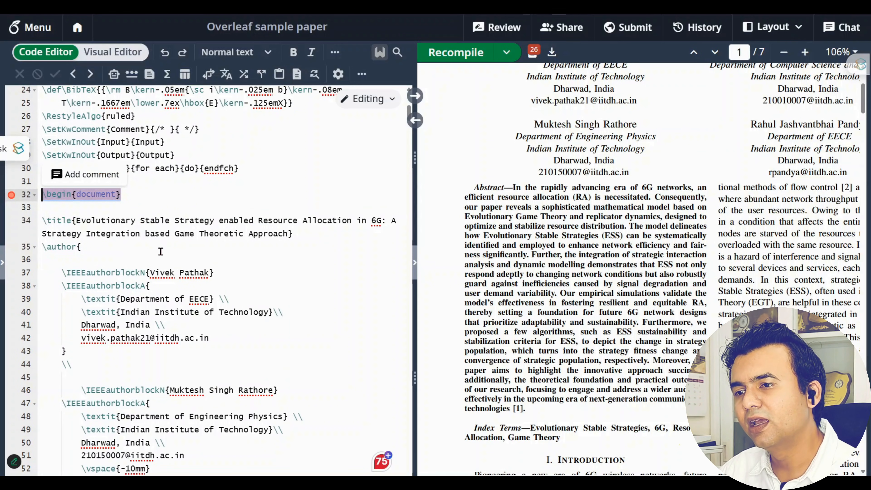
{"action": "key", "text": "BackSpace"}
{"action": "scroll", "coordinate": [193, 302], "scroll_direction": "down", "scroll_amount": 9}
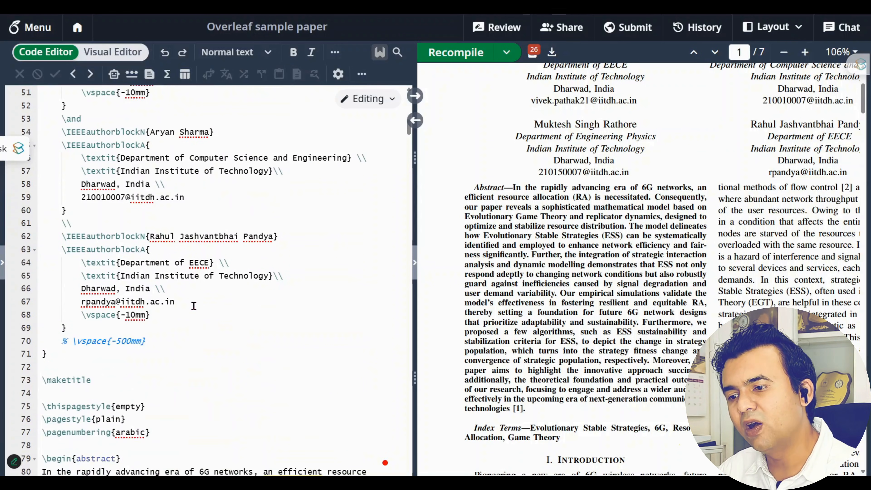
{"action": "scroll", "coordinate": [194, 306], "scroll_direction": "down", "scroll_amount": 5}
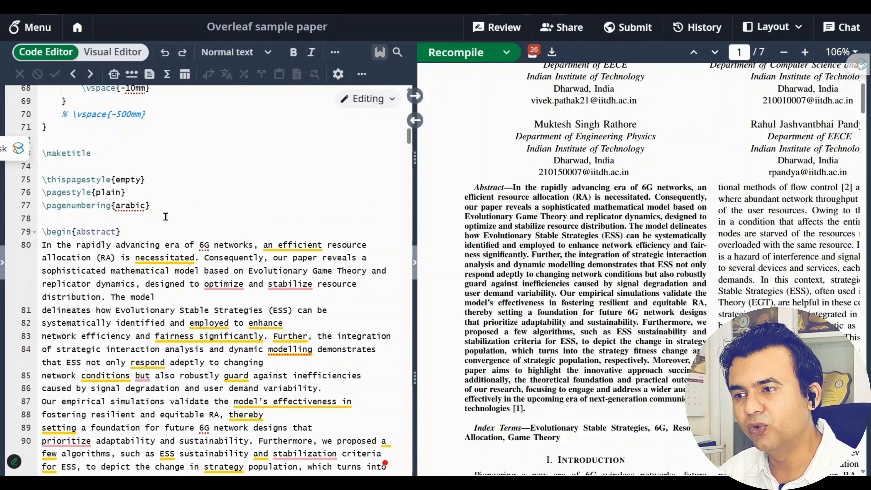
{"action": "left_click", "coordinate": [191, 215]}
{"action": "key", "text": "Return"}
{"action": "key", "text": "ctrl+v"}
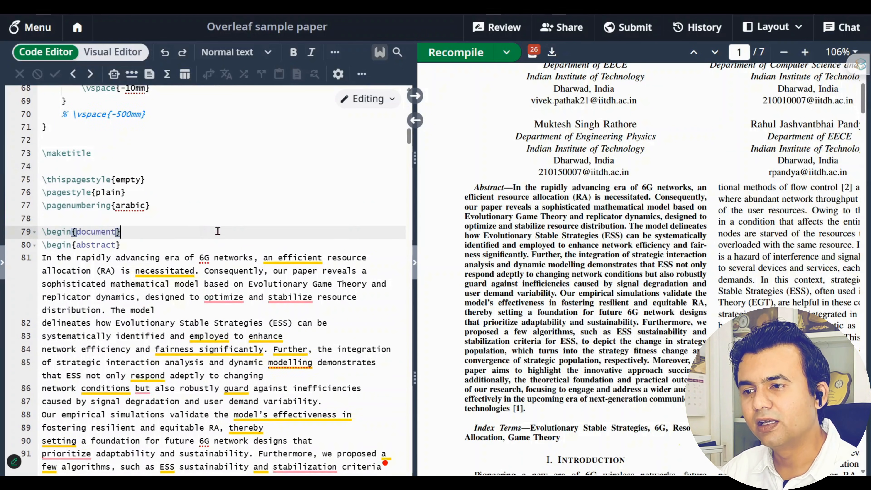
{"action": "key", "text": "Return"}
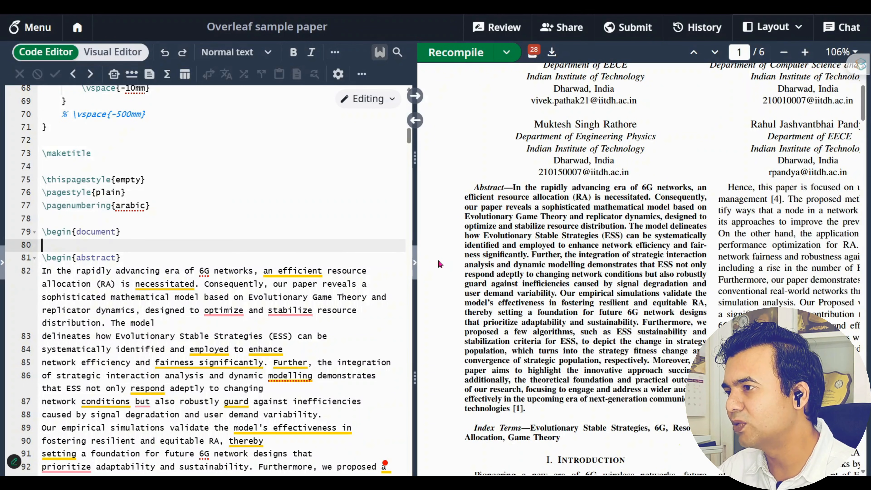
Highlight the relocated \begin{document} line to confirm it sits right above the abstract
{"action": "scroll", "coordinate": [643, 278], "scroll_direction": "up", "scroll_amount": 5}
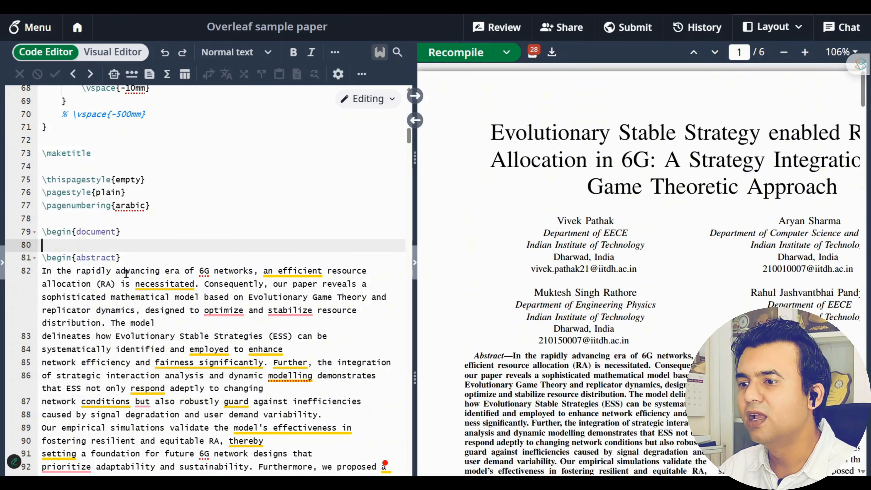
{"action": "left_click_drag", "start_coordinate": [168, 233], "coordinate": [29, 234]}
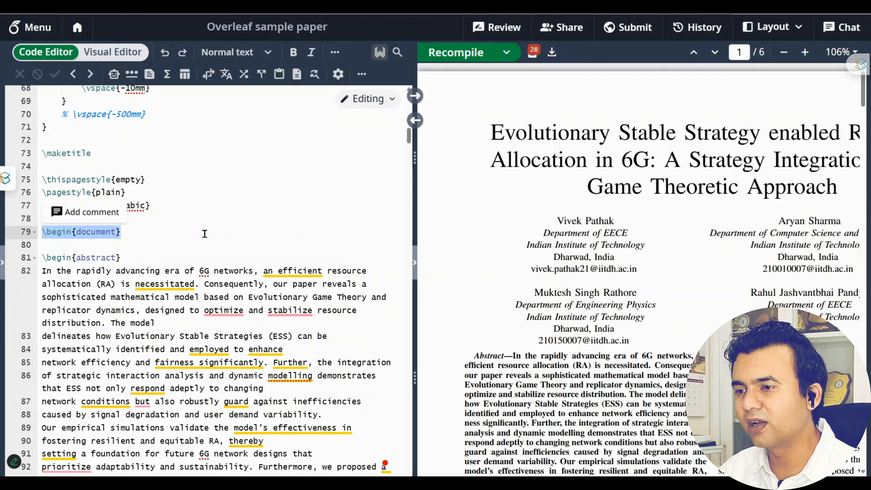
{"action": "left_click", "coordinate": [209, 233]}
{"action": "key", "text": "shift+Home"}
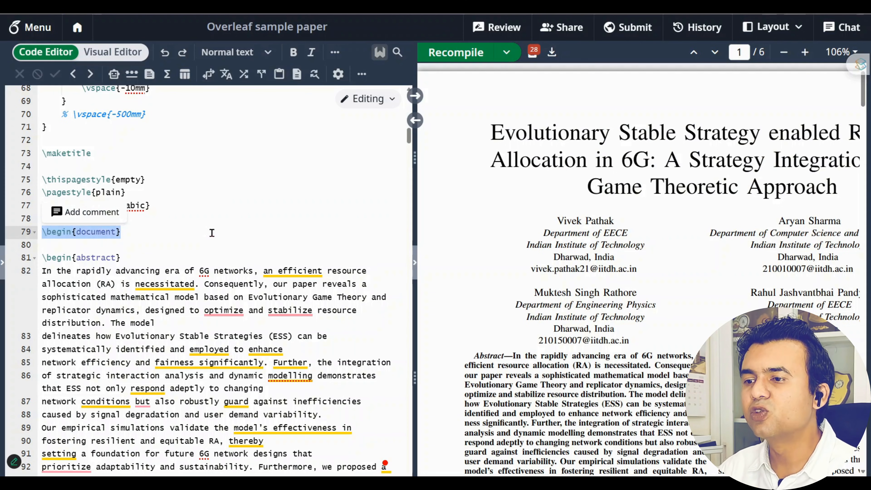
{"action": "key", "text": "Home"}
{"action": "key", "text": "shift+End"}
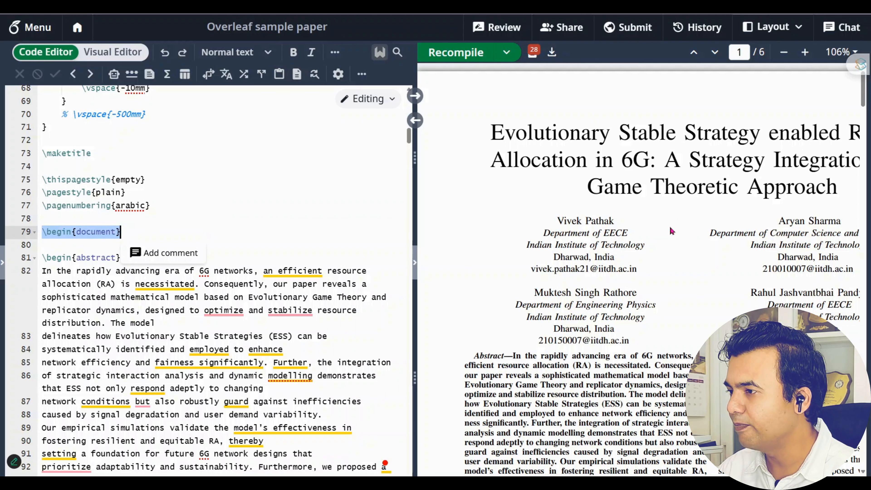
{"action": "left_click", "coordinate": [284, 255]}
{"action": "scroll", "coordinate": [47, 213], "scroll_direction": "down", "scroll_amount": 3}
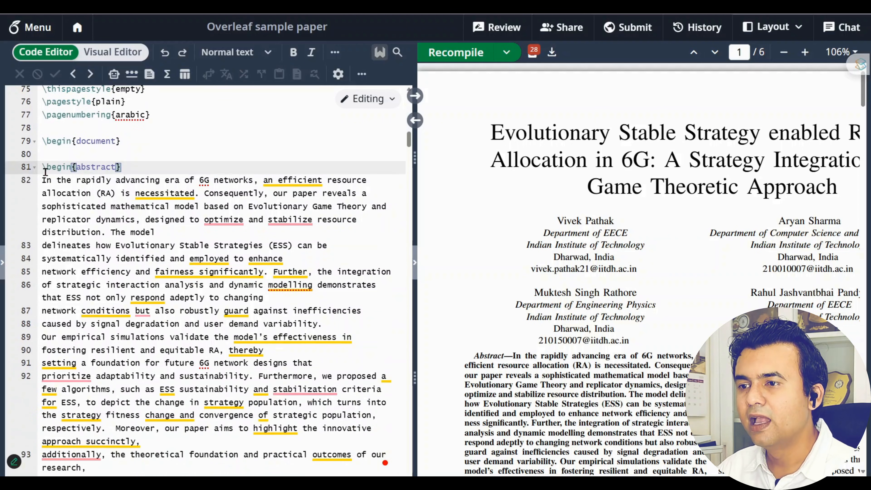
{"action": "left_click_drag", "start_coordinate": [43, 167], "coordinate": [146, 163]}
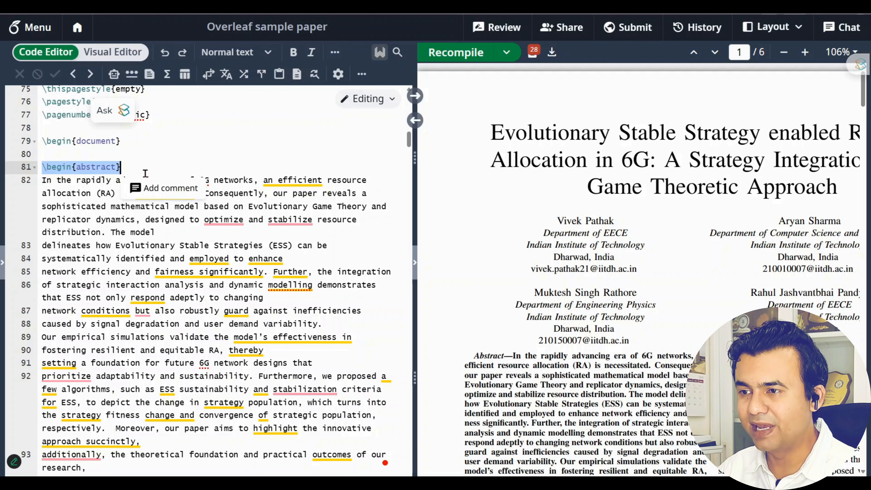
{"action": "left_click", "coordinate": [209, 165]}
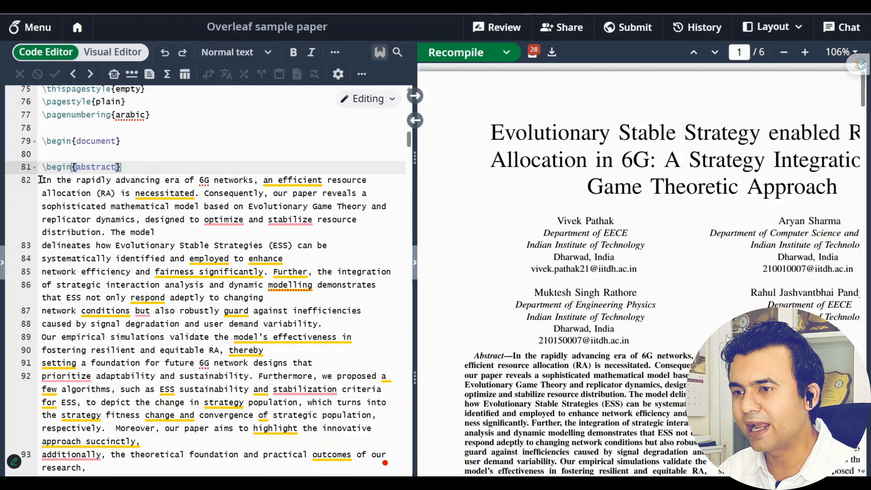
{"action": "left_click_drag", "start_coordinate": [41, 180], "coordinate": [333, 358]}
{"action": "scroll", "coordinate": [677, 279], "scroll_direction": "down", "scroll_amount": 8}
{"action": "scroll", "coordinate": [518, 193], "scroll_direction": "up", "scroll_amount": 2}
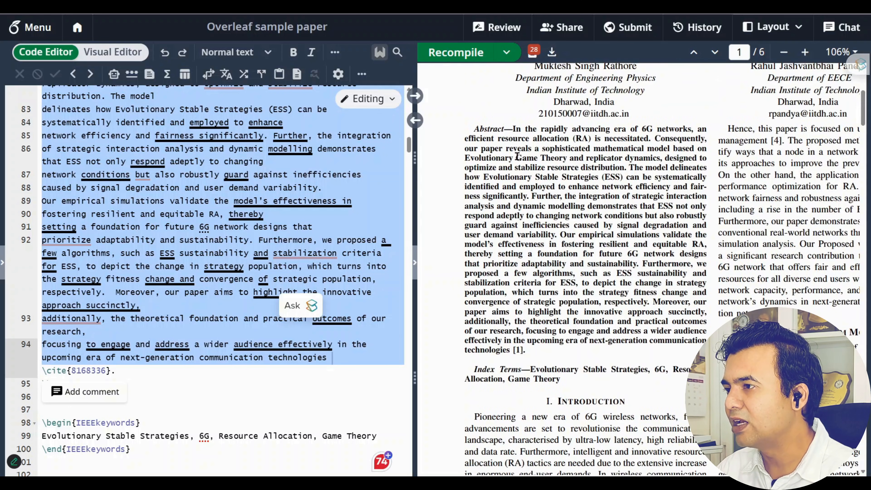
{"action": "left_click_drag", "start_coordinate": [515, 130], "coordinate": [529, 355]}
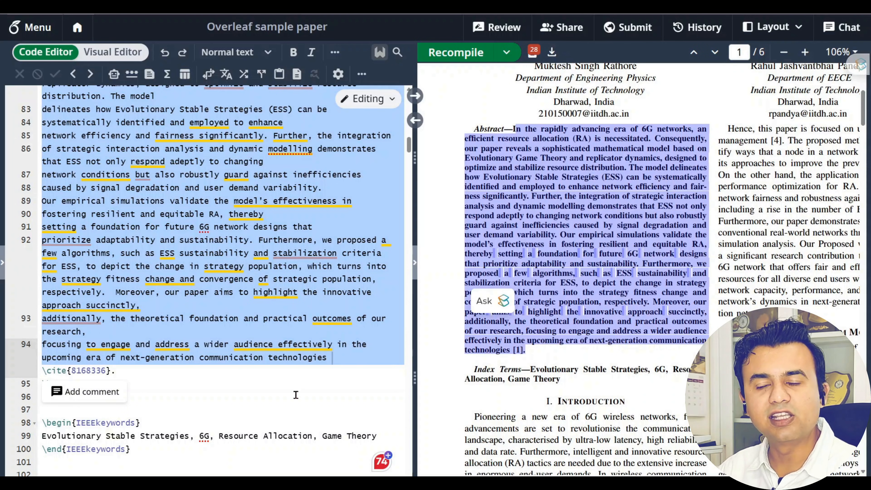
{"action": "left_click", "coordinate": [167, 399]}
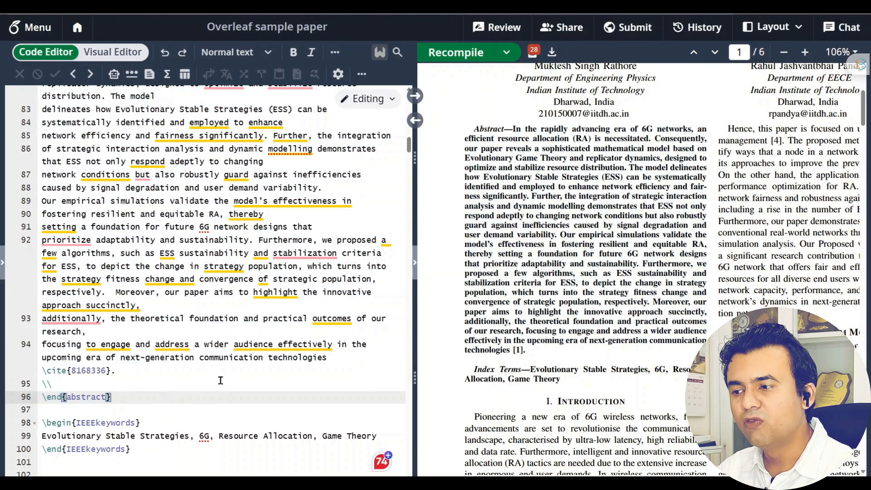
{"action": "left_click", "coordinate": [338, 359]}
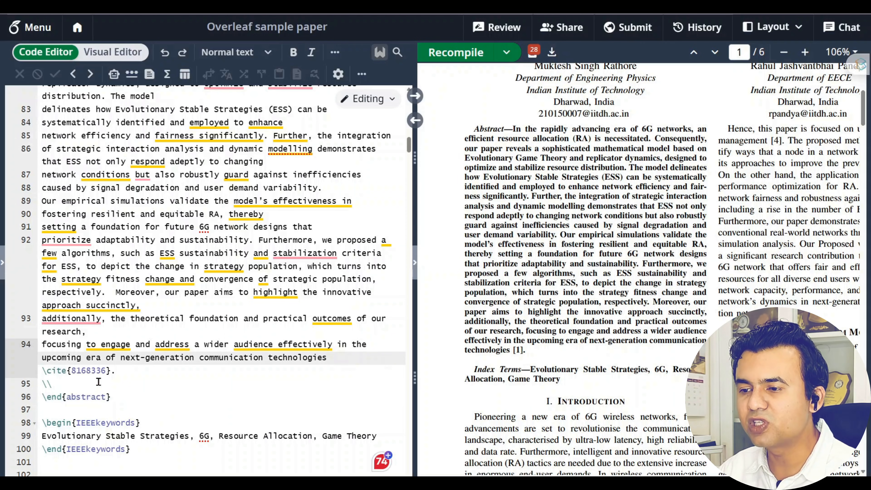
{"action": "double_click", "coordinate": [107, 371]}
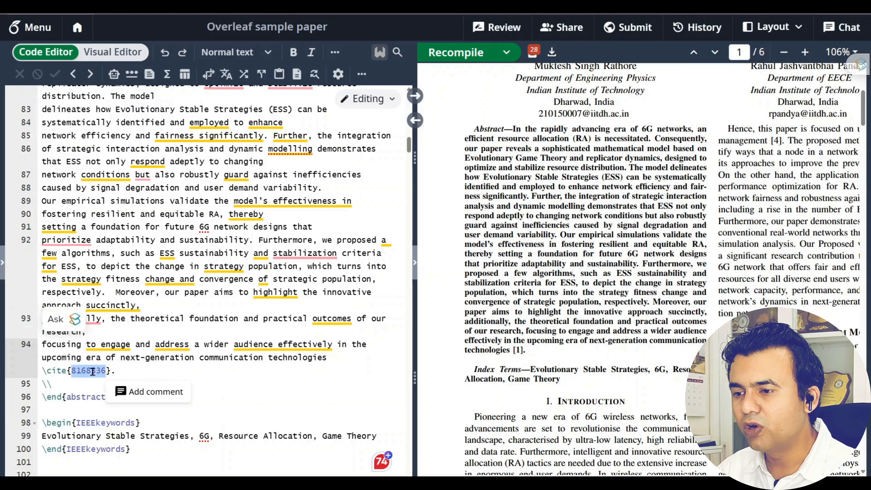
{"action": "left_click_drag", "start_coordinate": [42, 371], "coordinate": [111, 371]}
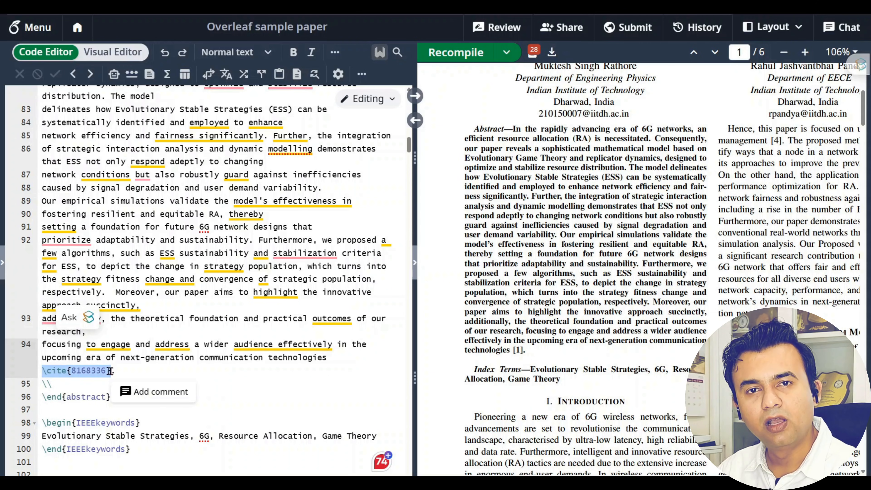
{"action": "left_click", "coordinate": [304, 368]}
{"action": "scroll", "coordinate": [304, 367], "scroll_direction": "down", "scroll_amount": 4}
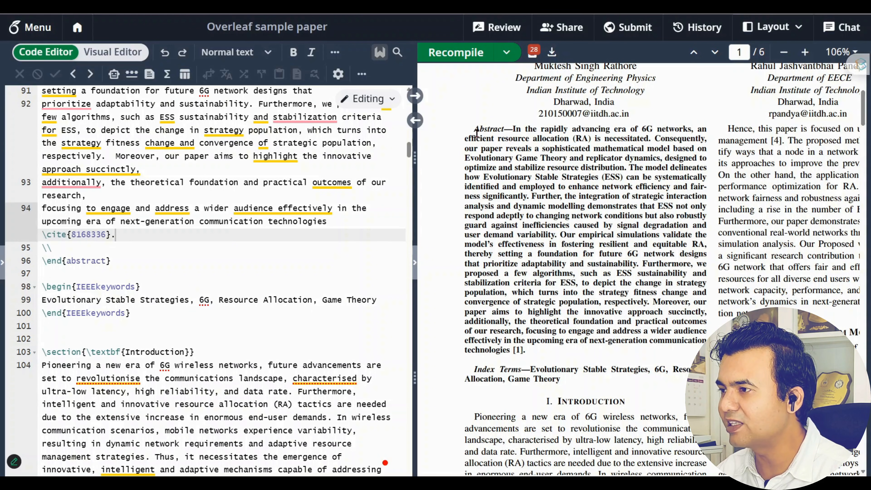
{"action": "left_click_drag", "start_coordinate": [476, 132], "coordinate": [530, 353]}
{"action": "left_click", "coordinate": [530, 354]}
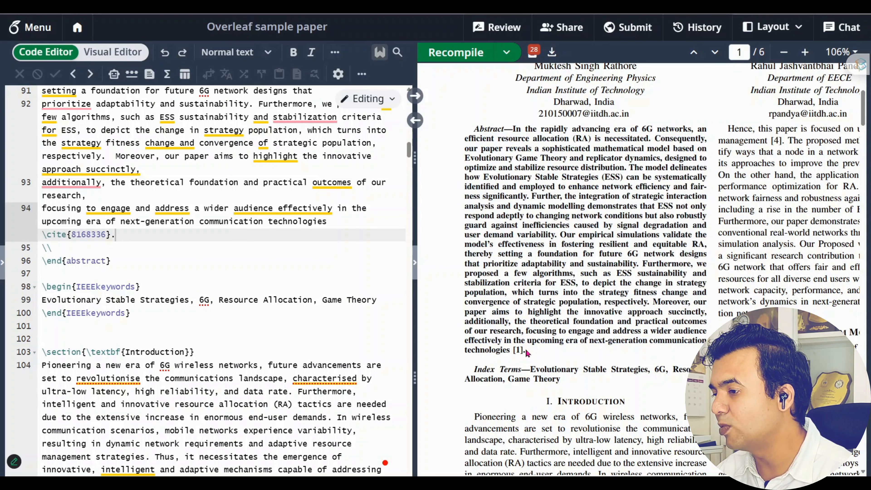
{"action": "scroll", "coordinate": [225, 257], "scroll_direction": "up", "scroll_amount": 3}
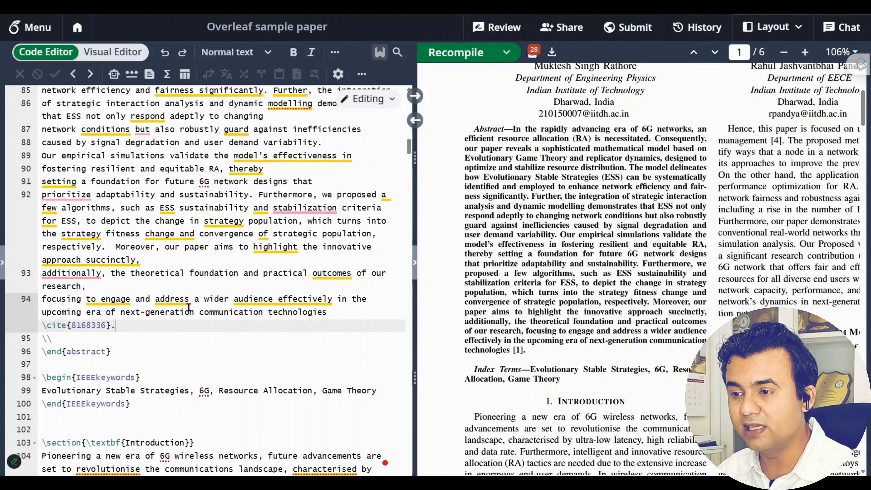
{"action": "scroll", "coordinate": [192, 304], "scroll_direction": "down", "scroll_amount": 5}
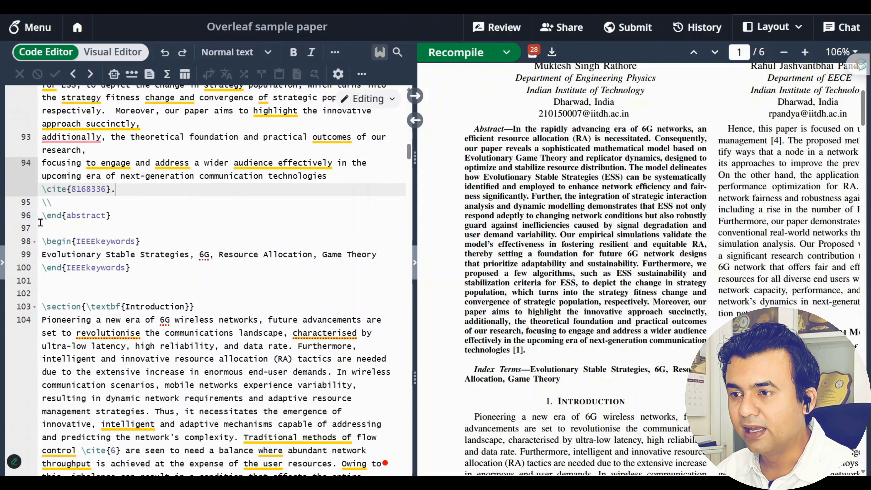
{"action": "left_click_drag", "start_coordinate": [41, 216], "coordinate": [121, 219]}
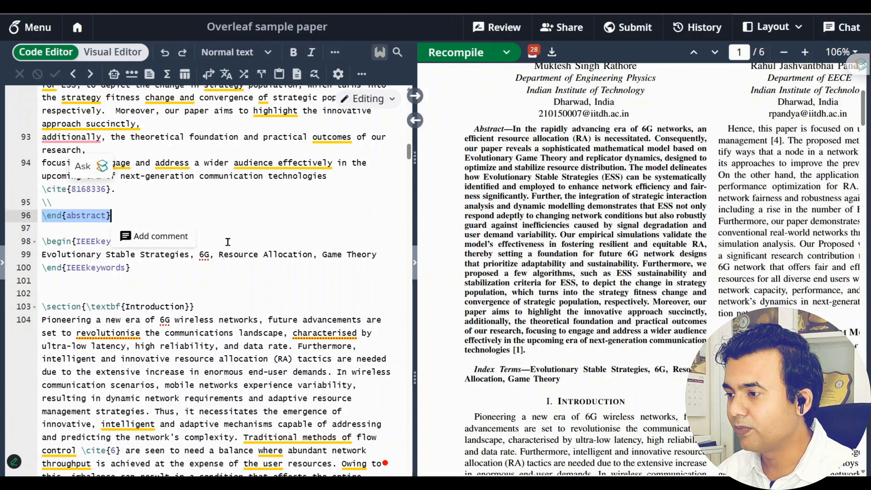
{"action": "left_click", "coordinate": [235, 222]}
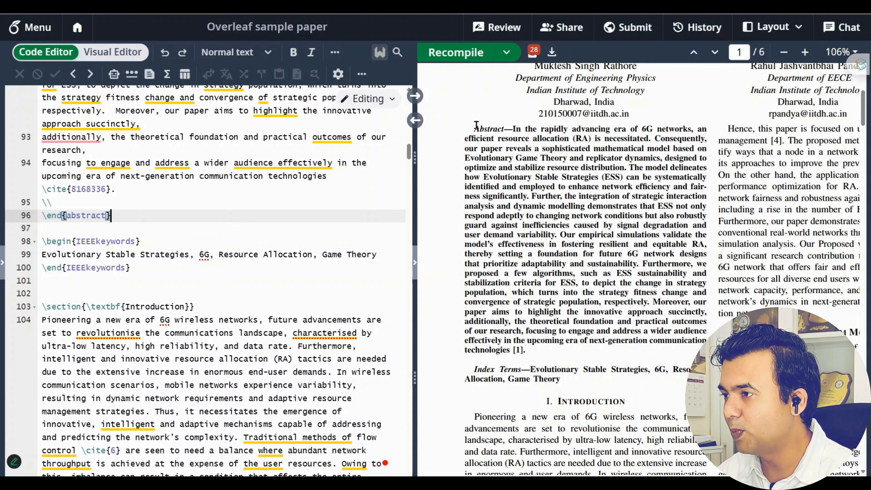
{"action": "left_click_drag", "start_coordinate": [475, 127], "coordinate": [528, 354]}
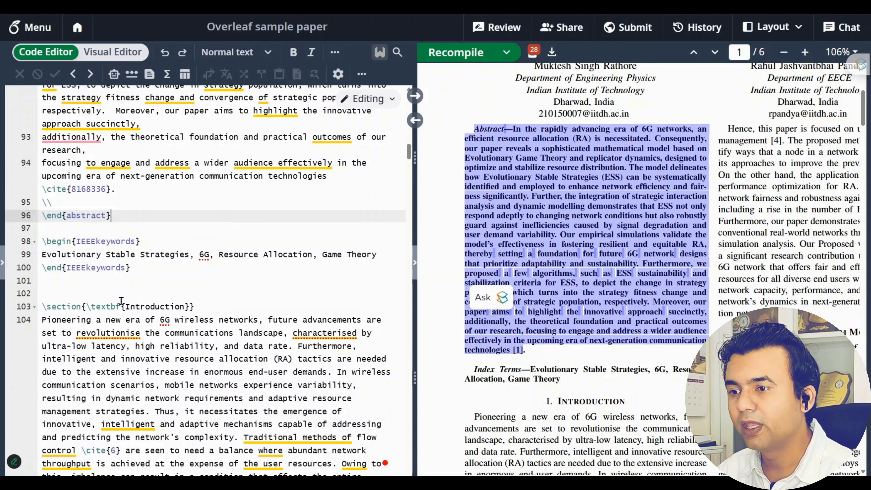
{"action": "scroll", "coordinate": [121, 299], "scroll_direction": "down", "scroll_amount": 3}
Select the IEEEkeywords block on lines 98–100, including its begin, end and keyword lines
{"action": "left_click", "coordinate": [163, 180]}
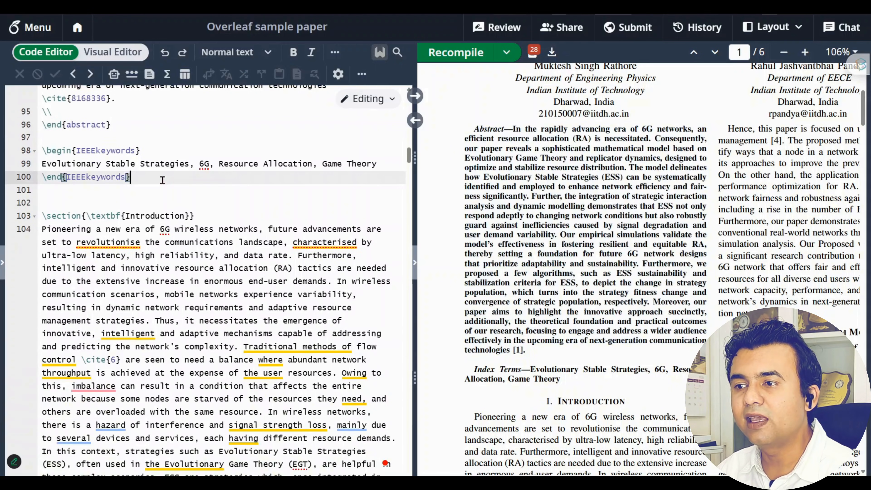
{"action": "left_click_drag", "start_coordinate": [163, 177], "coordinate": [20, 152]}
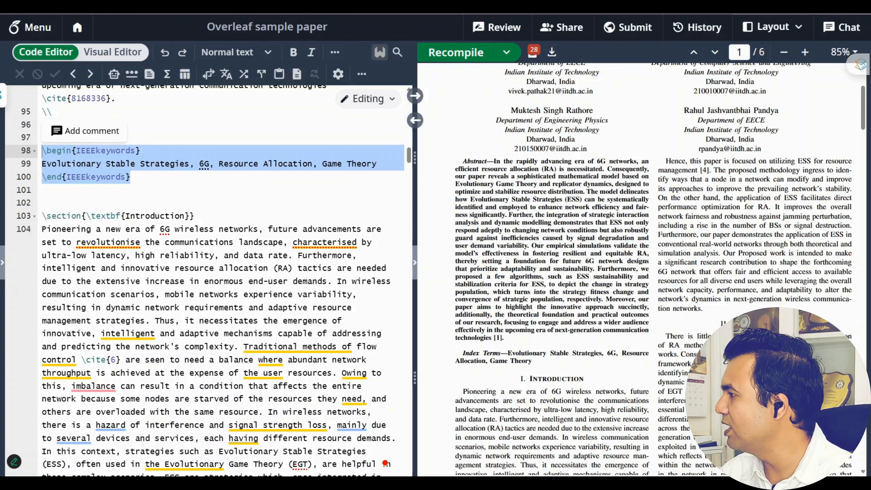
{"action": "key", "text": "alt+Tab"}
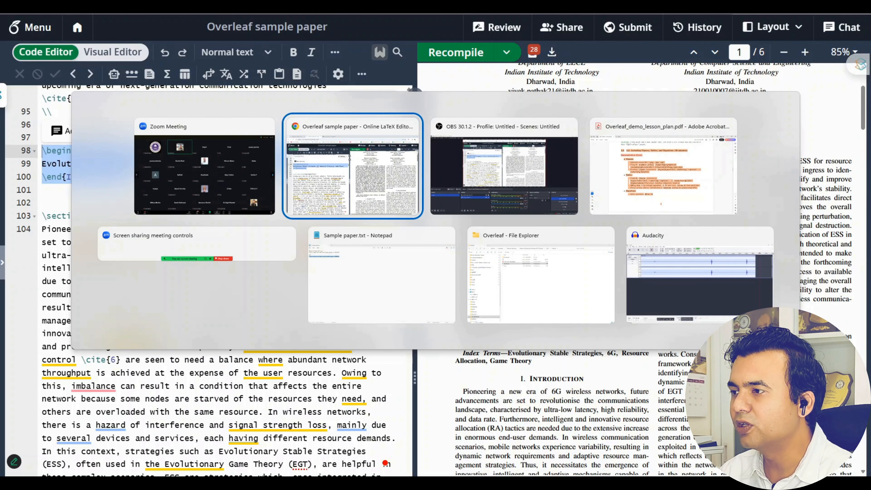
{"action": "key", "text": "alt+Tab"}
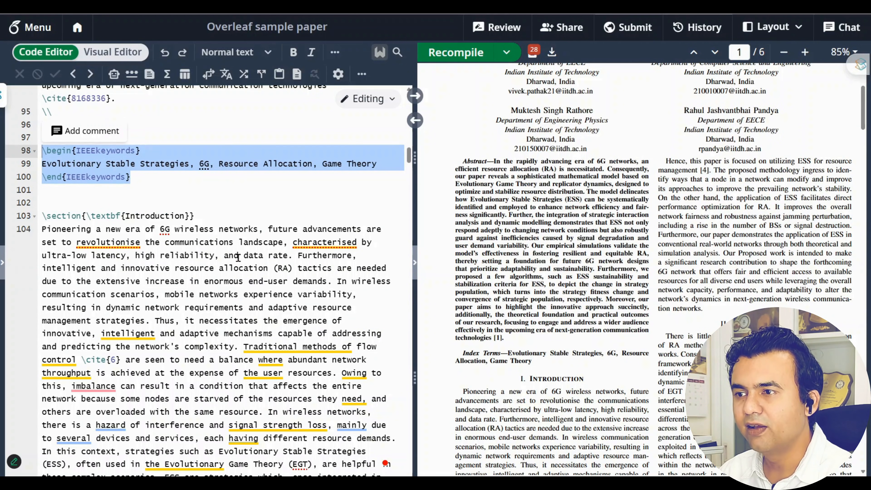
{"action": "left_click", "coordinate": [176, 179]}
{"action": "left_click_drag", "start_coordinate": [149, 150], "coordinate": [37, 159]}
{"action": "left_click_drag", "start_coordinate": [148, 182], "coordinate": [42, 179]}
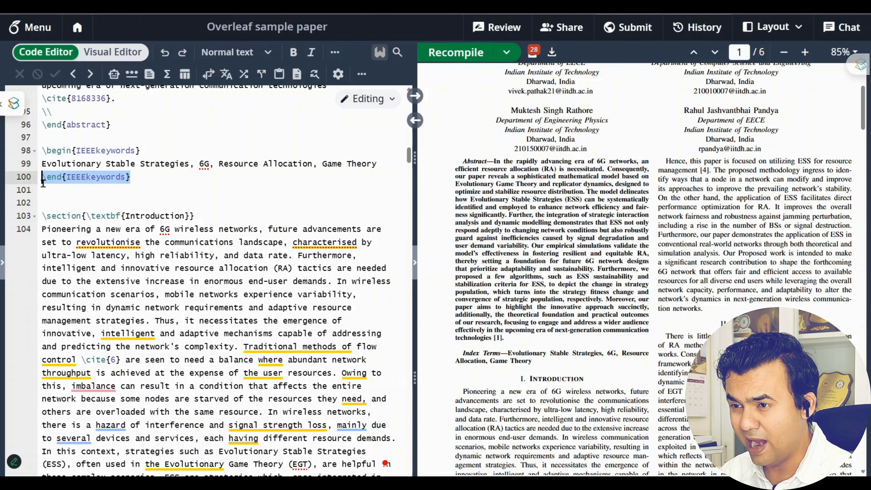
{"action": "left_click_drag", "start_coordinate": [377, 163], "coordinate": [41, 164]}
Highlight Index Terms in the PDF and recompile the paper
{"action": "scroll", "coordinate": [587, 362], "scroll_direction": "down", "scroll_amount": 4}
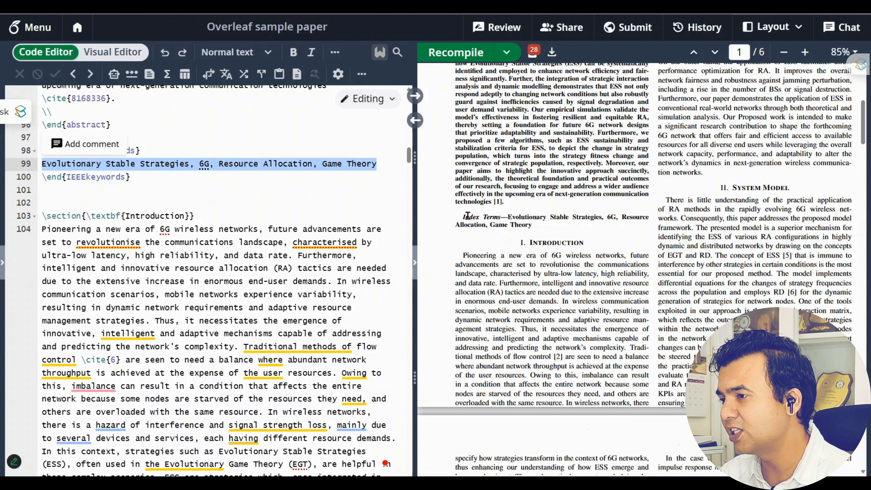
{"action": "left_click_drag", "start_coordinate": [464, 217], "coordinate": [546, 226]}
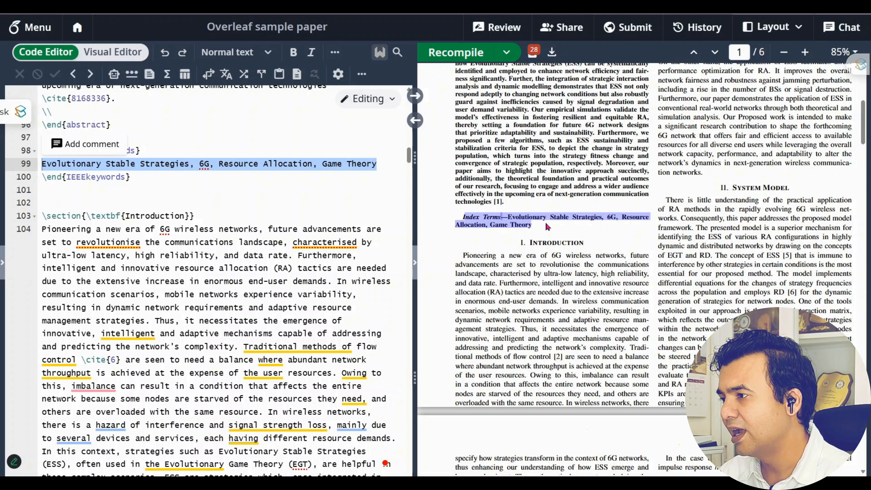
{"action": "scroll", "coordinate": [546, 226], "scroll_direction": "down", "scroll_amount": 4}
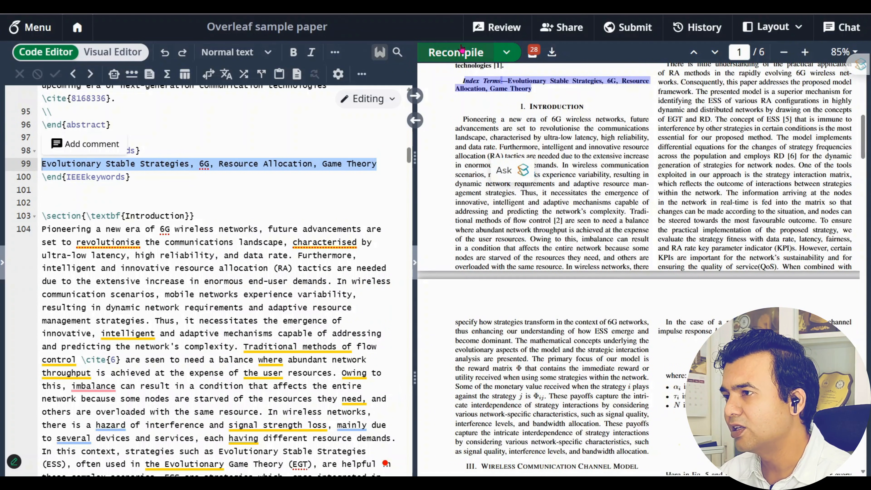
{"action": "left_click", "coordinate": [467, 53]}
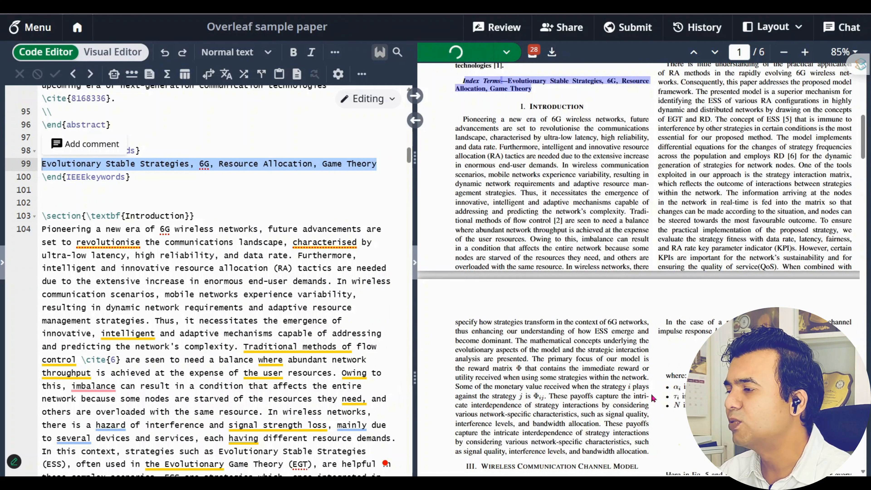
{"action": "scroll", "coordinate": [654, 399], "scroll_direction": "up", "scroll_amount": 1}
{"action": "scroll", "coordinate": [92, 268], "scroll_direction": "down", "scroll_amount": 1}
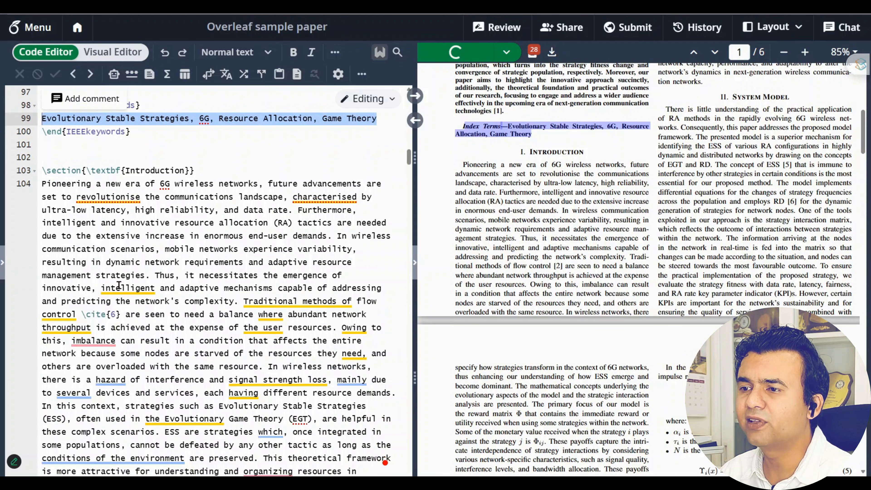
{"action": "left_click_drag", "start_coordinate": [203, 172], "coordinate": [35, 176]}
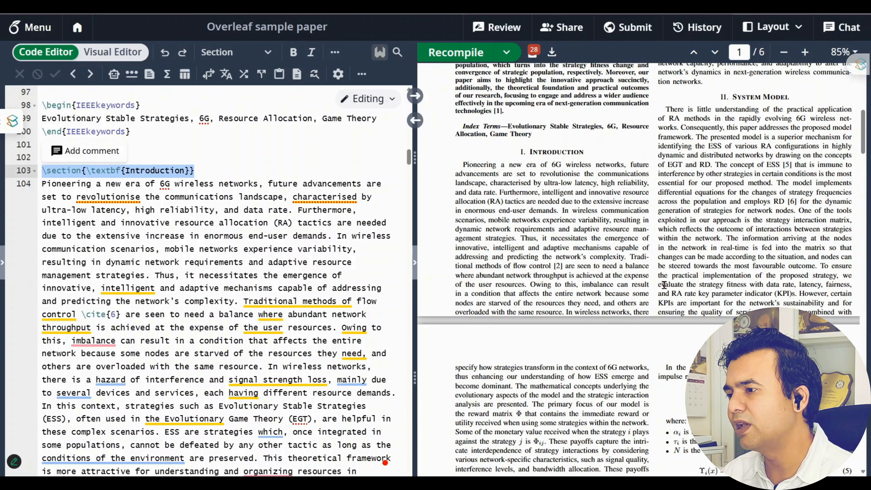
{"action": "scroll", "coordinate": [663, 286], "scroll_direction": "up", "scroll_amount": 4}
{"action": "scroll", "coordinate": [664, 286], "scroll_direction": "down", "scroll_amount": 15}
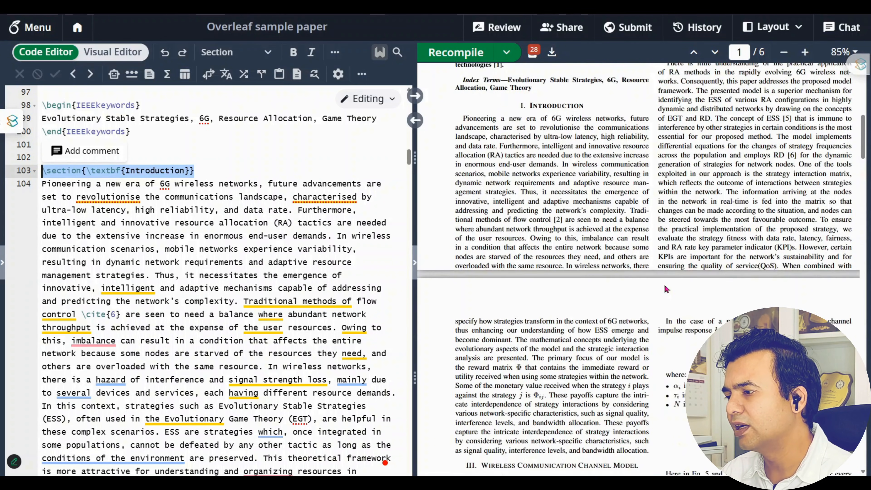
{"action": "scroll", "coordinate": [664, 285], "scroll_direction": "up", "scroll_amount": 1}
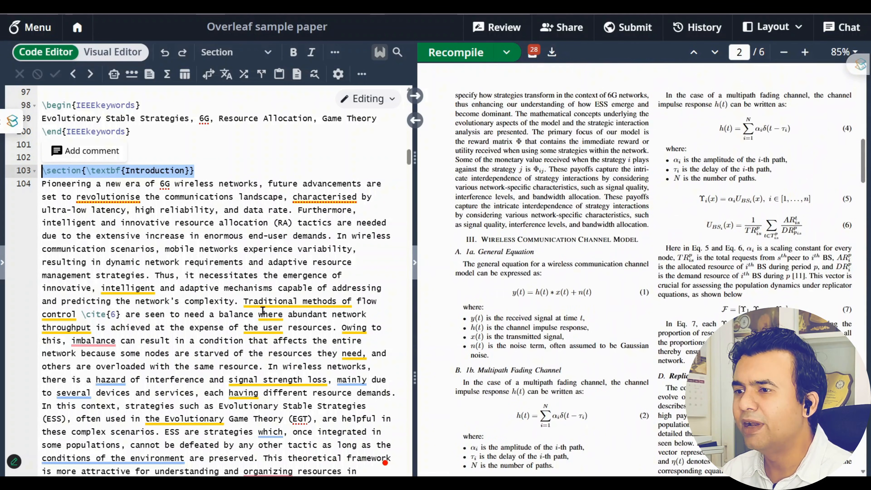
{"action": "left_click", "coordinate": [42, 171]}
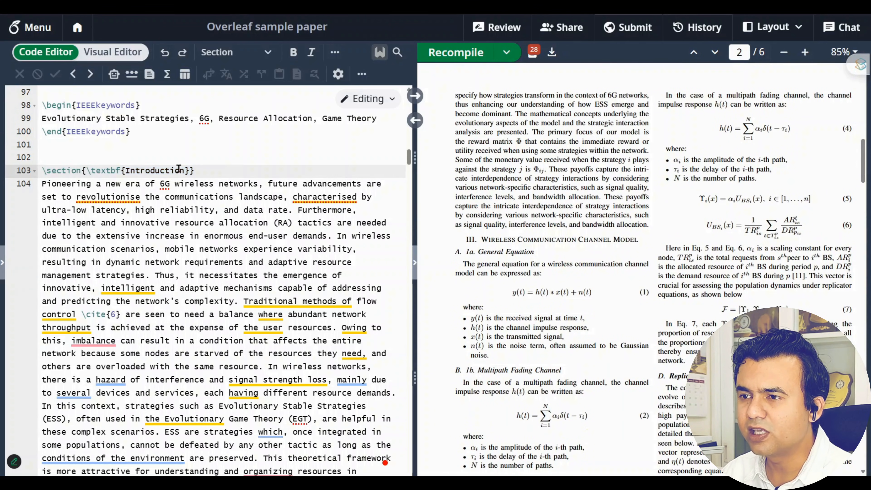
{"action": "left_click_drag", "start_coordinate": [42, 170], "coordinate": [206, 171]}
{"action": "scroll", "coordinate": [548, 316], "scroll_direction": "up", "scroll_amount": 5}
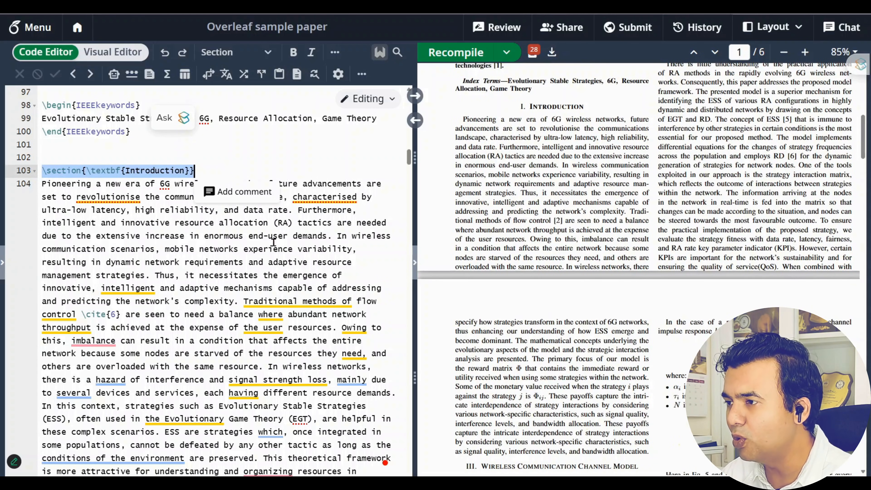
{"action": "left_click", "coordinate": [116, 197]}
{"action": "left_click_drag", "start_coordinate": [86, 170], "coordinate": [121, 171]}
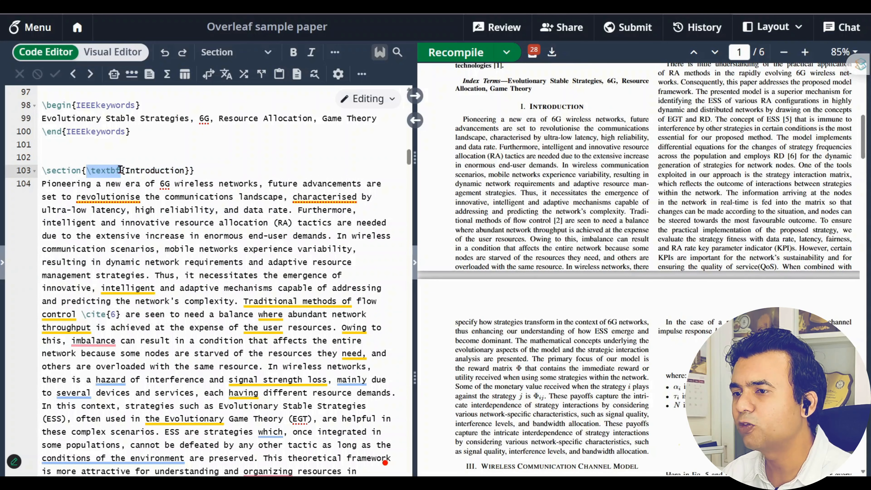
{"action": "left_click_drag", "start_coordinate": [125, 171], "coordinate": [85, 171]}
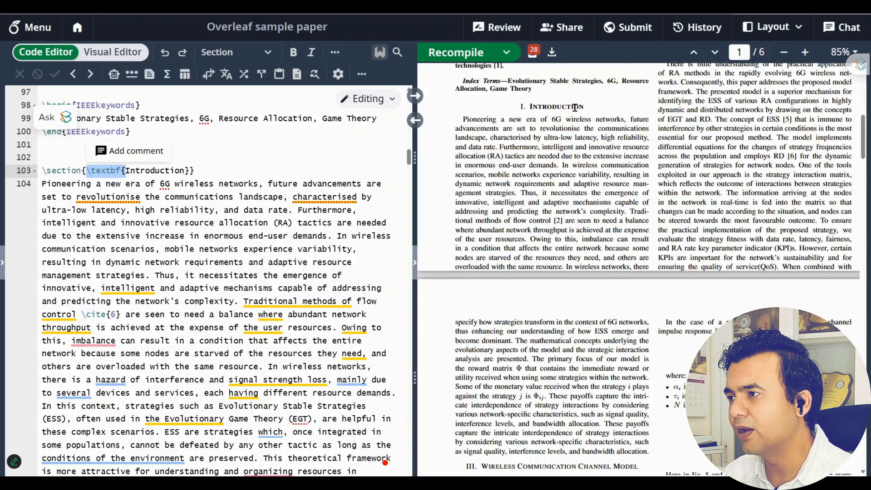
{"action": "left_click_drag", "start_coordinate": [216, 169], "coordinate": [101, 318]}
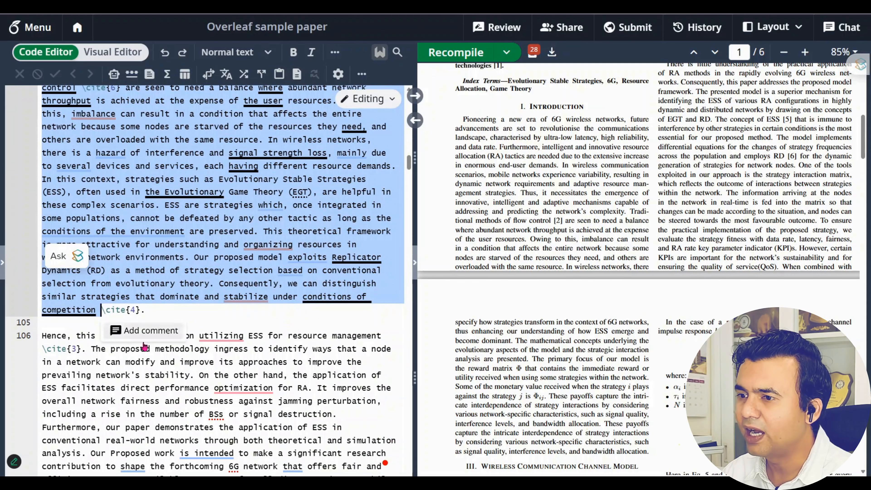
{"action": "left_click", "coordinate": [149, 324]}
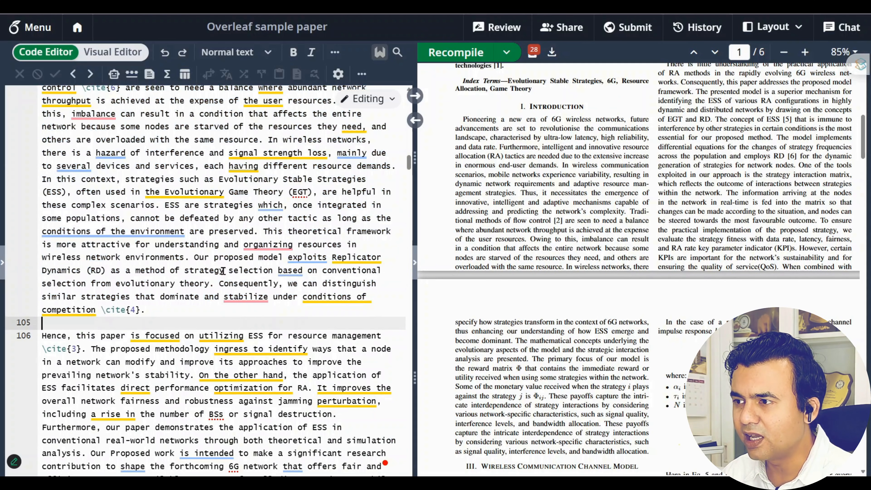
{"action": "scroll", "coordinate": [282, 257], "scroll_direction": "up", "scroll_amount": 5}
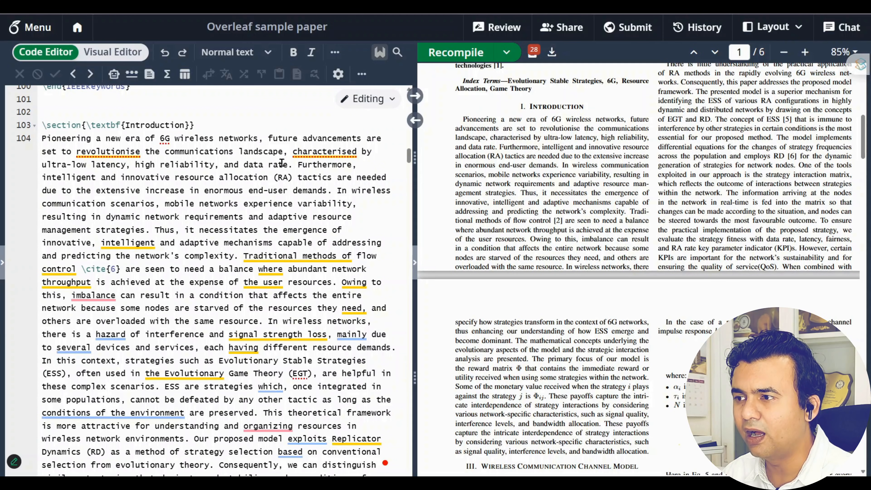
Insert \cite{1} after 'data rate' on line 104, picking key 1 from the citation list
{"action": "left_click", "coordinate": [292, 165]}
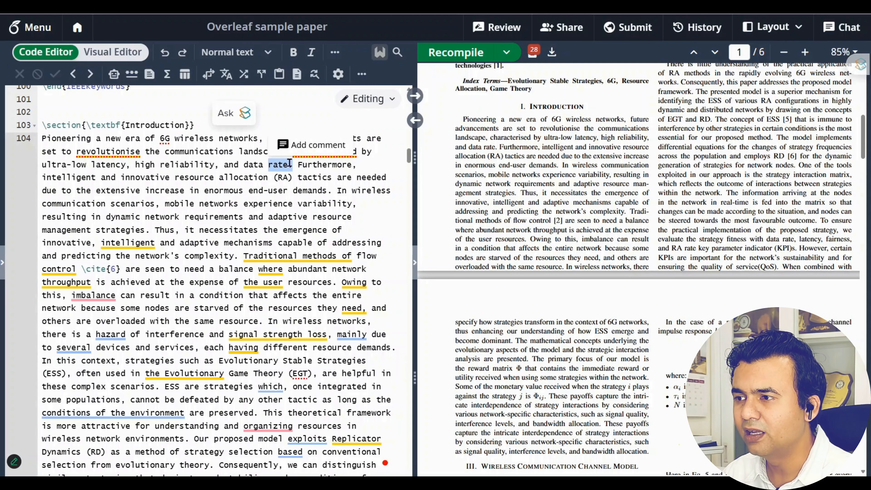
{"action": "left_click", "coordinate": [288, 165]}
{"action": "type", "text": "\\cite"}
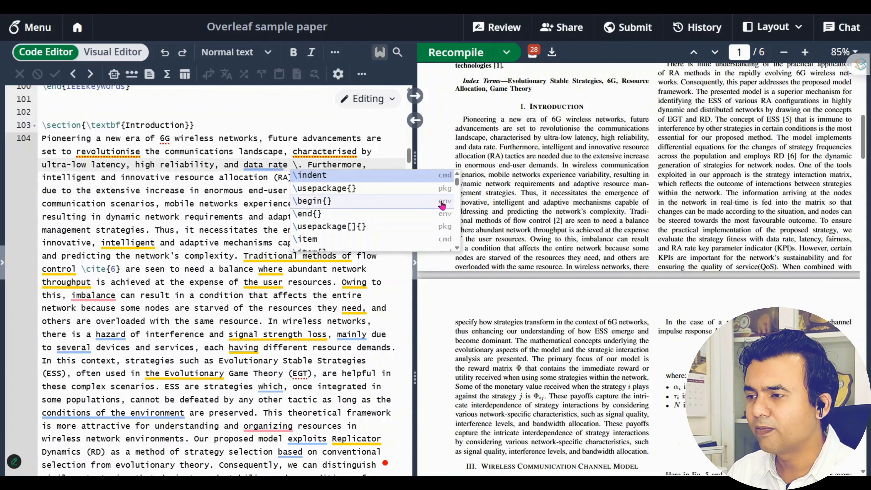
{"action": "left_click", "coordinate": [403, 175]}
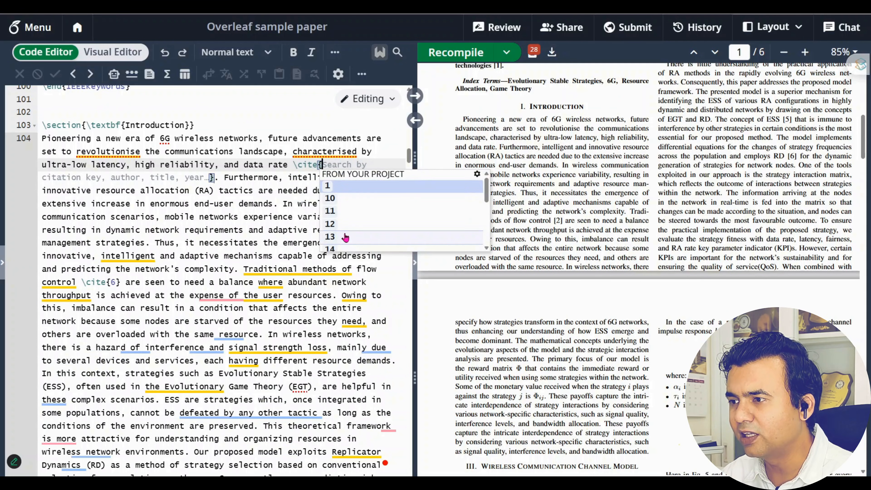
{"action": "scroll", "coordinate": [347, 233], "scroll_direction": "down", "scroll_amount": 2}
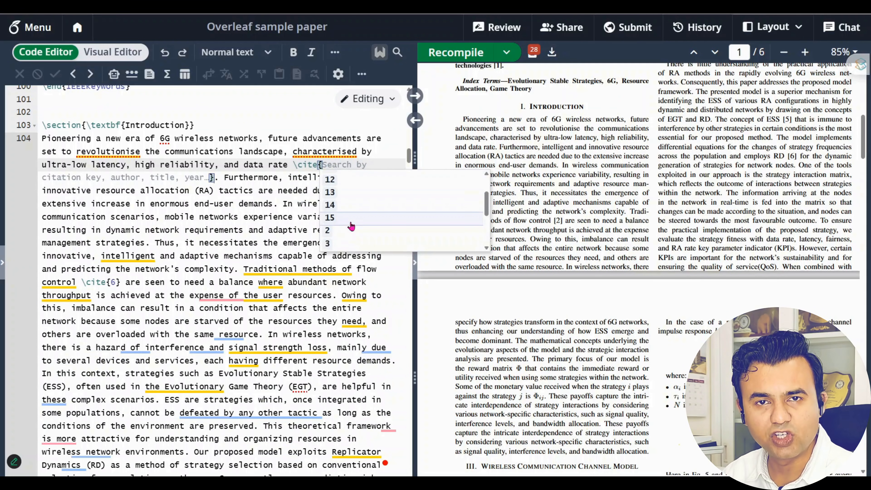
{"action": "scroll", "coordinate": [353, 222], "scroll_direction": "up", "scroll_amount": 3}
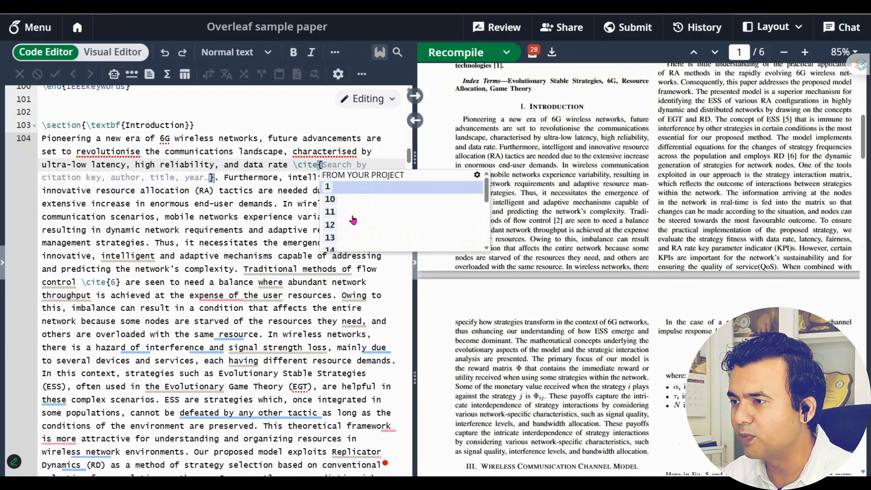
{"action": "left_click", "coordinate": [369, 193]}
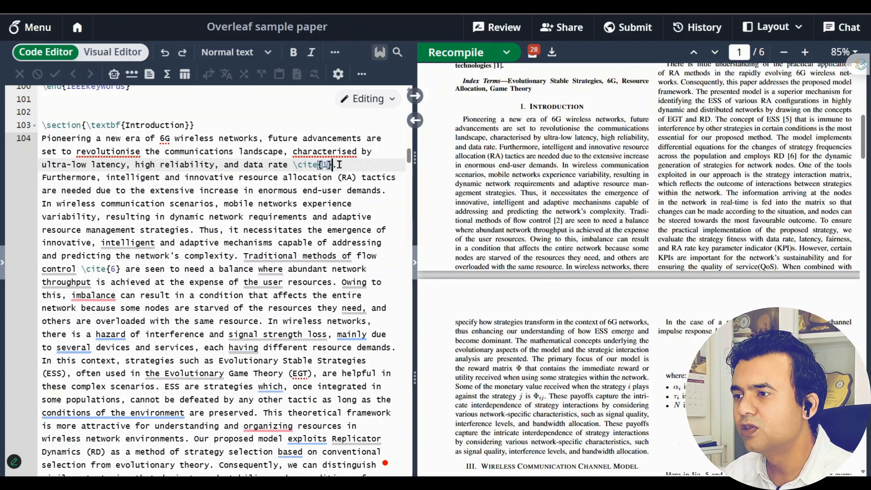
{"action": "left_click_drag", "start_coordinate": [338, 165], "coordinate": [294, 165]}
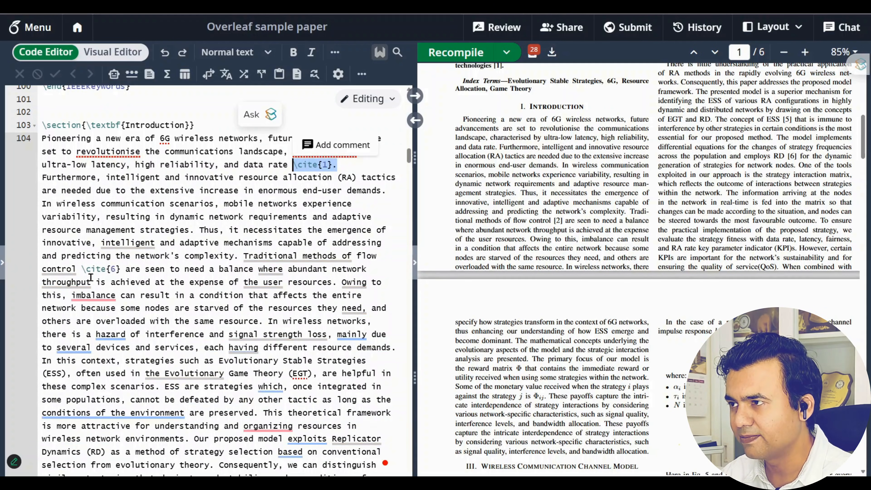
{"action": "left_click", "coordinate": [2, 261]}
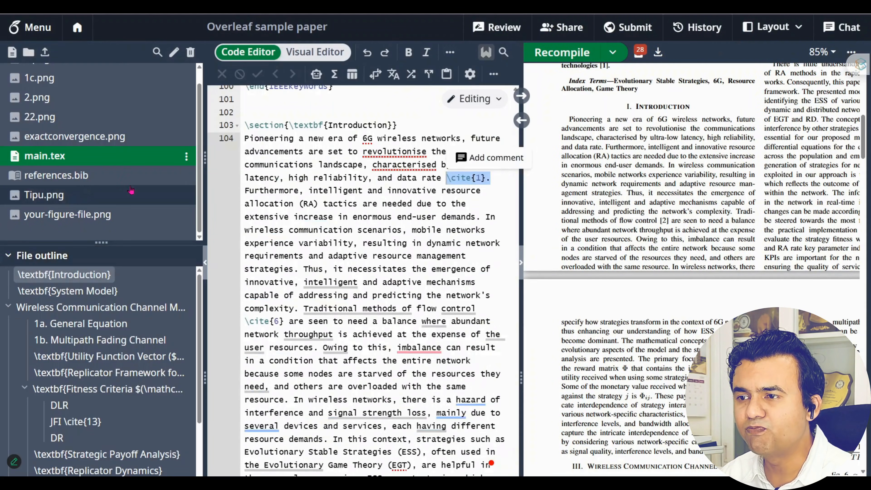
{"action": "left_click", "coordinate": [127, 175]}
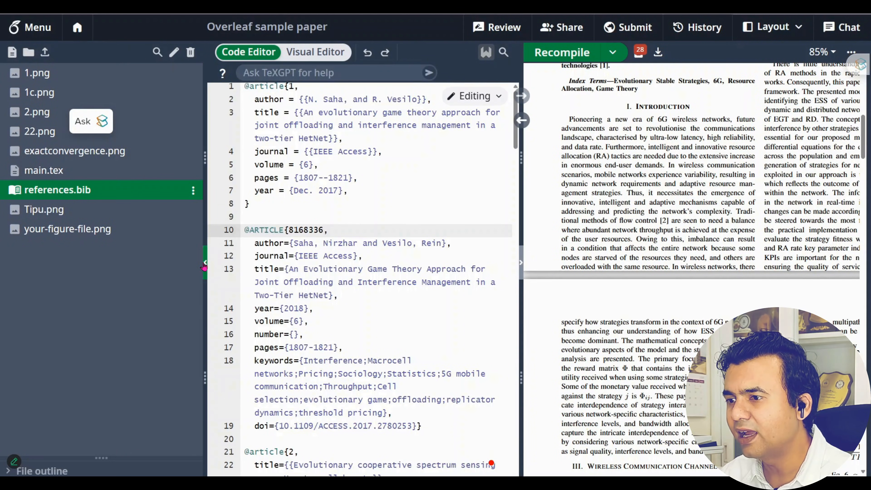
{"action": "left_click", "coordinate": [205, 265]}
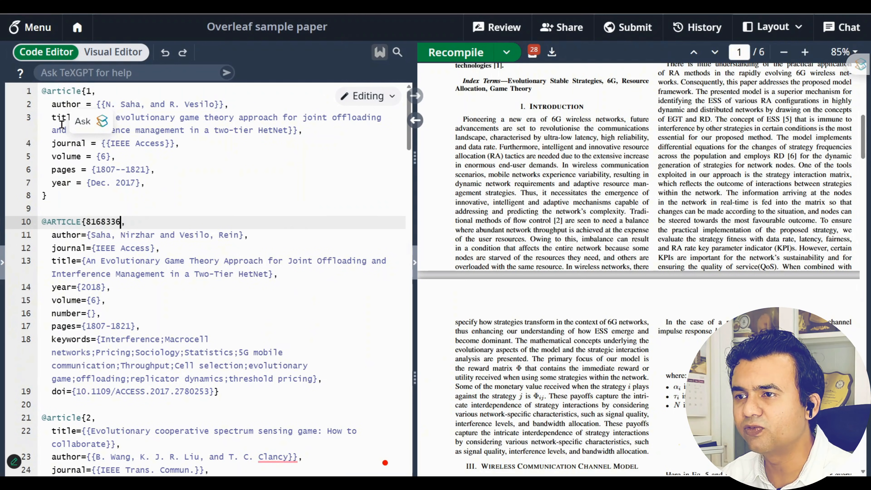
{"action": "left_click_drag", "start_coordinate": [41, 91], "coordinate": [48, 196]}
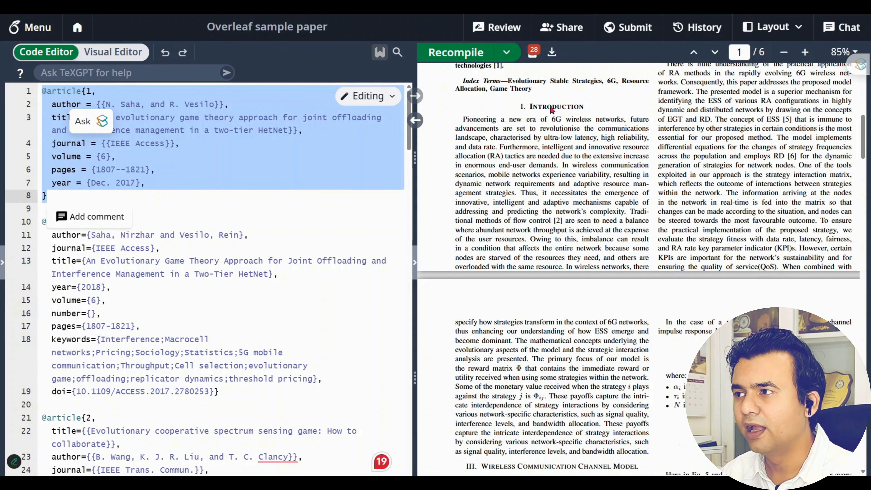
{"action": "left_click", "coordinate": [460, 52]}
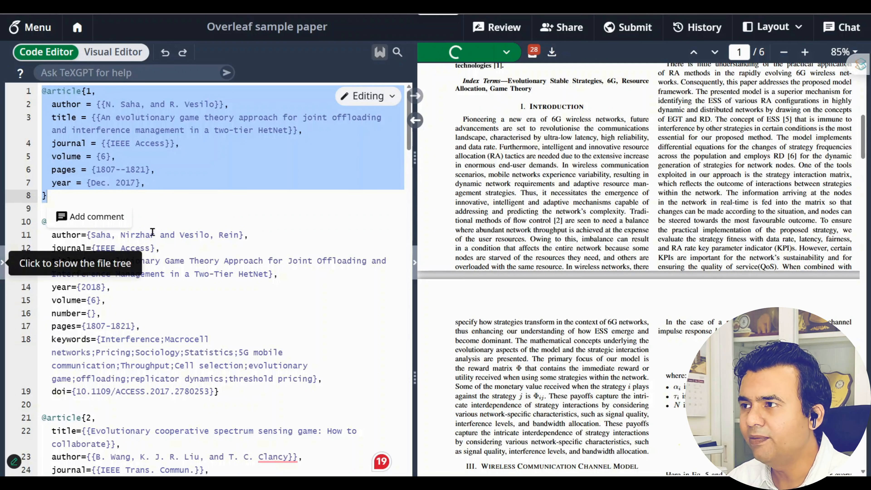
{"action": "left_click", "coordinate": [2, 261]}
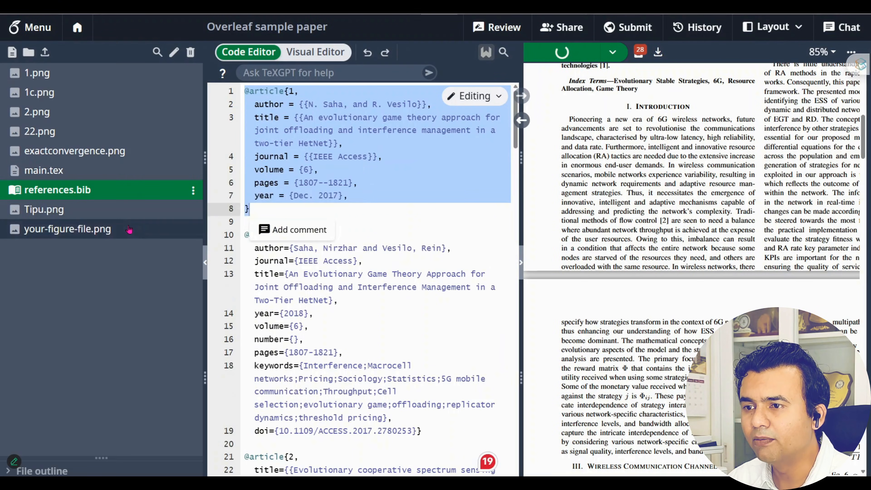
{"action": "left_click", "coordinate": [44, 170]}
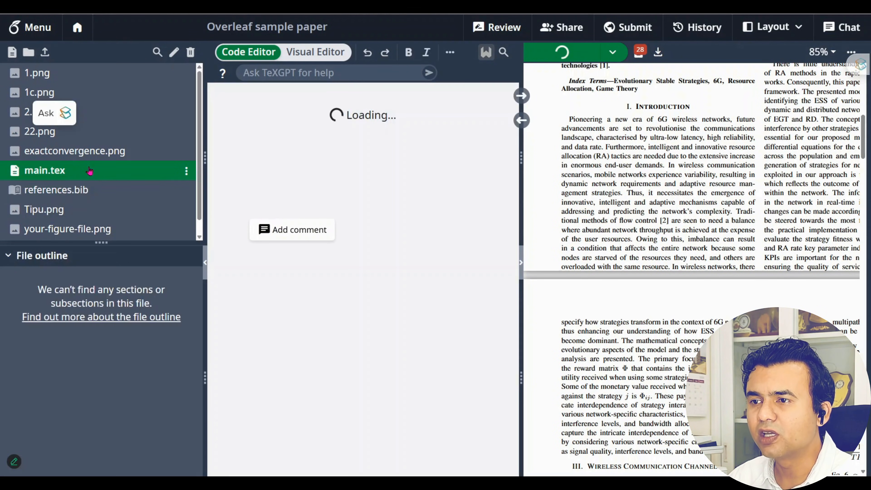
Compare the PDF's [2] citation after 'data rate' with \cite{1} in the source
{"action": "left_click", "coordinate": [205, 267]}
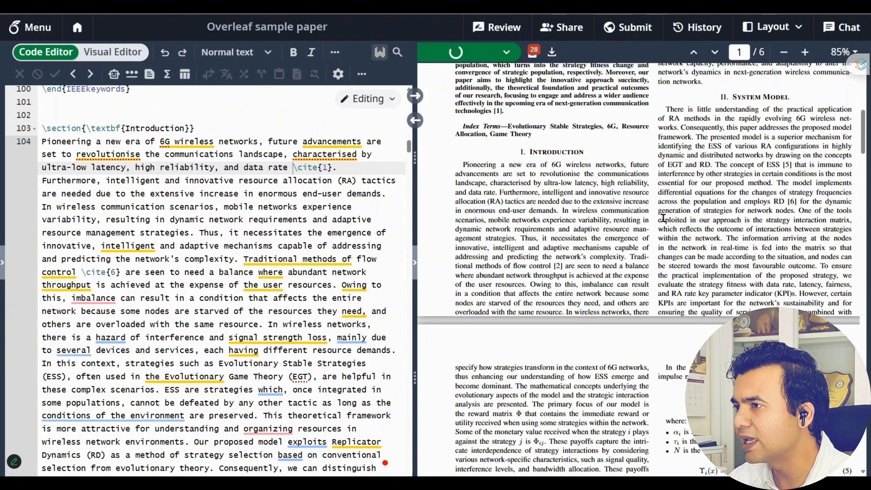
{"action": "scroll", "coordinate": [660, 219], "scroll_direction": "up", "scroll_amount": 4}
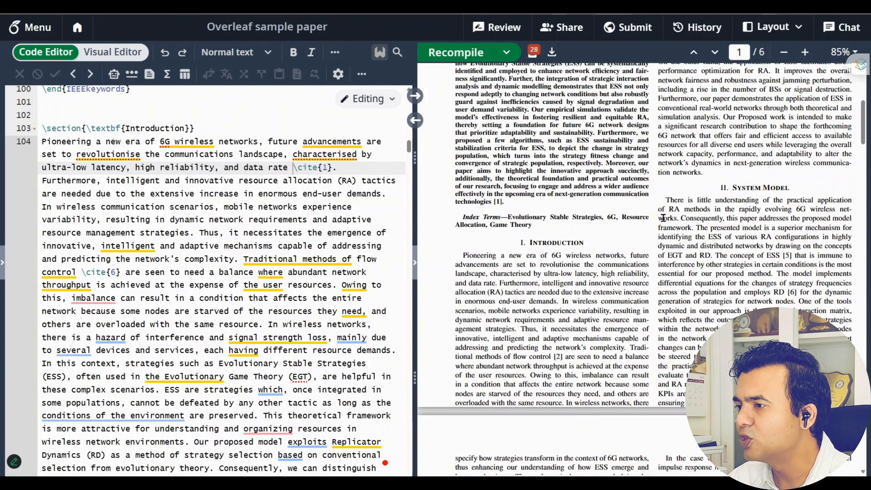
{"action": "scroll", "coordinate": [664, 218], "scroll_direction": "down", "scroll_amount": 4}
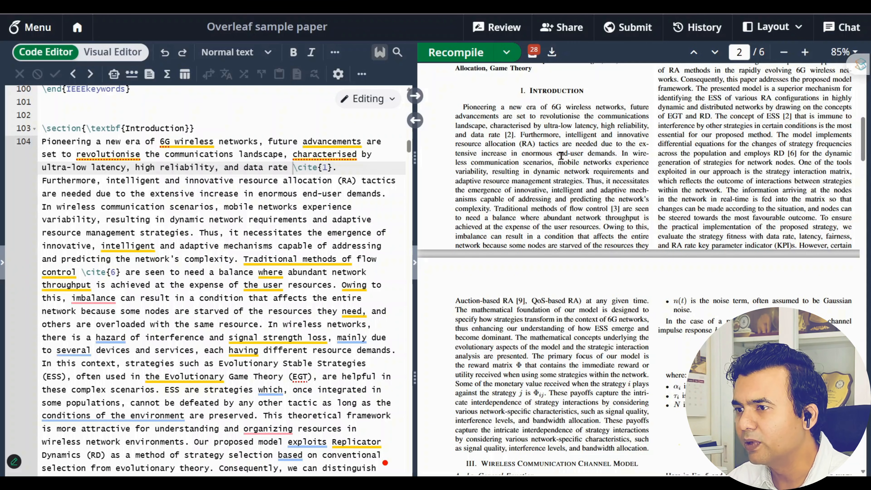
{"action": "left_click_drag", "start_coordinate": [523, 137], "coordinate": [503, 135]}
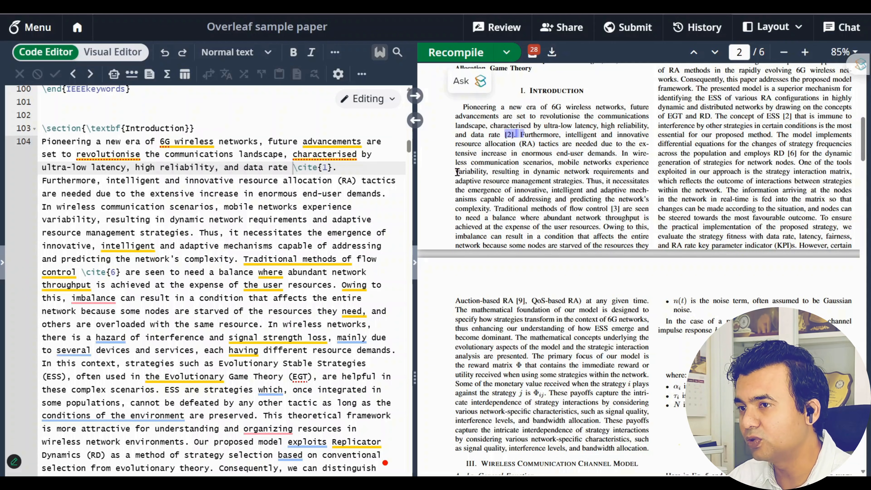
{"action": "left_click_drag", "start_coordinate": [336, 169], "coordinate": [318, 168]}
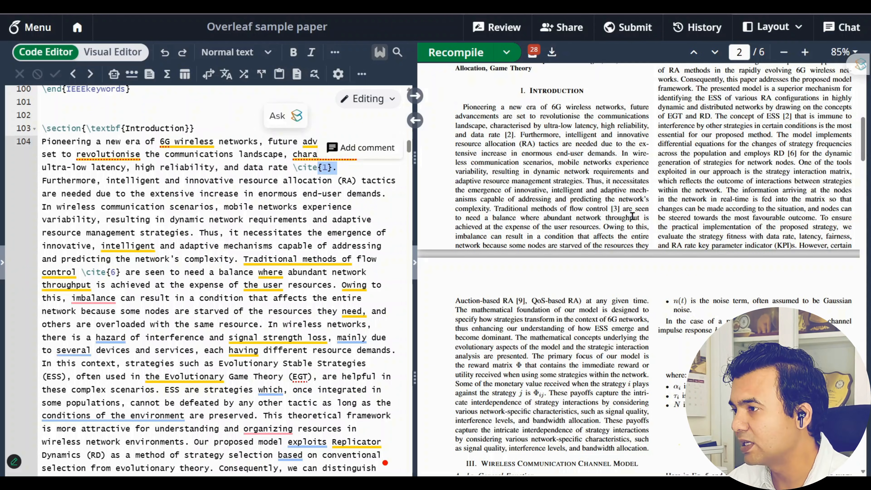
{"action": "scroll", "coordinate": [636, 217], "scroll_direction": "down", "scroll_amount": 4}
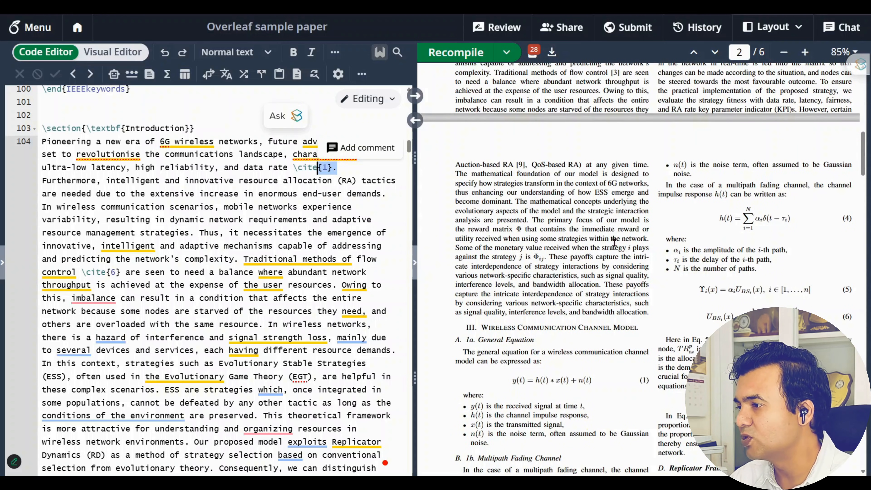
{"action": "scroll", "coordinate": [612, 249], "scroll_direction": "up", "scroll_amount": 6}
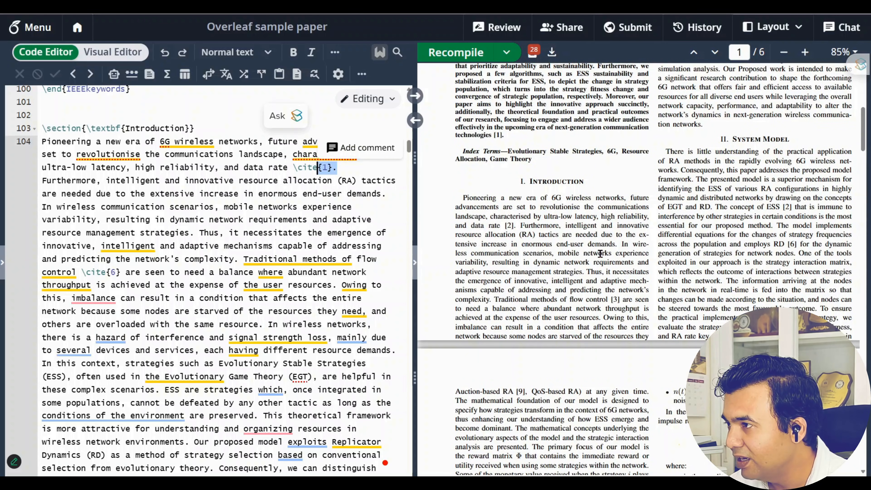
{"action": "scroll", "coordinate": [601, 253], "scroll_direction": "down", "scroll_amount": 2}
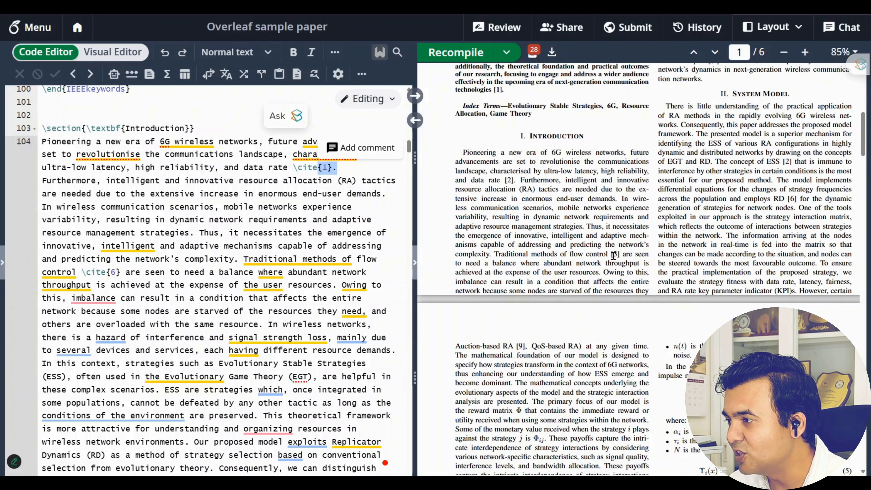
{"action": "scroll", "coordinate": [613, 255], "scroll_direction": "down", "scroll_amount": 7}
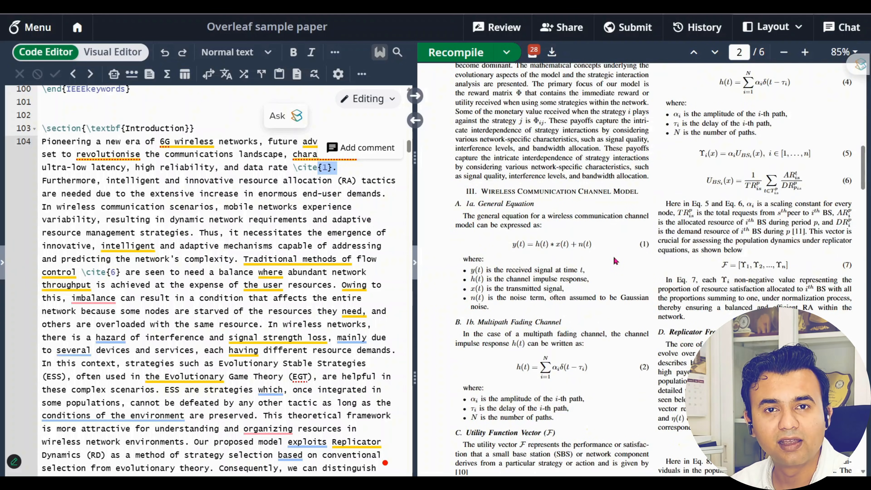
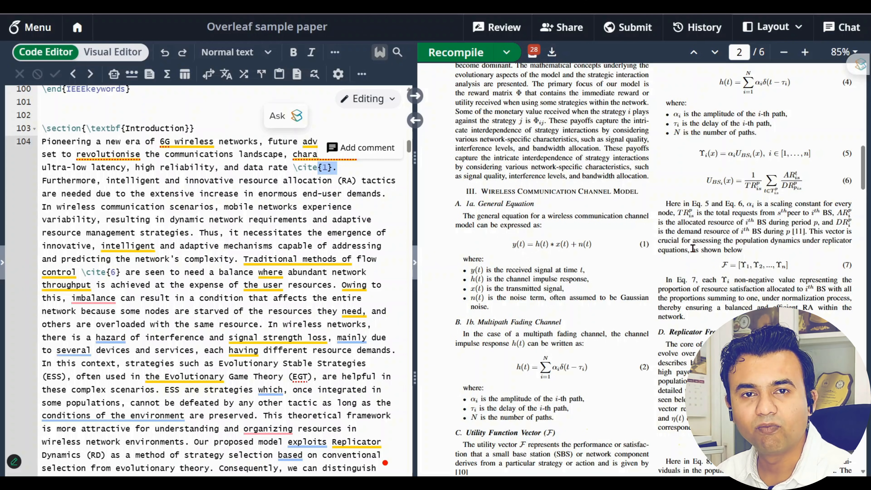
Highlight citations [2] and [4] in the PDF preview to check them
{"action": "scroll", "coordinate": [688, 255], "scroll_direction": "up", "scroll_amount": 5}
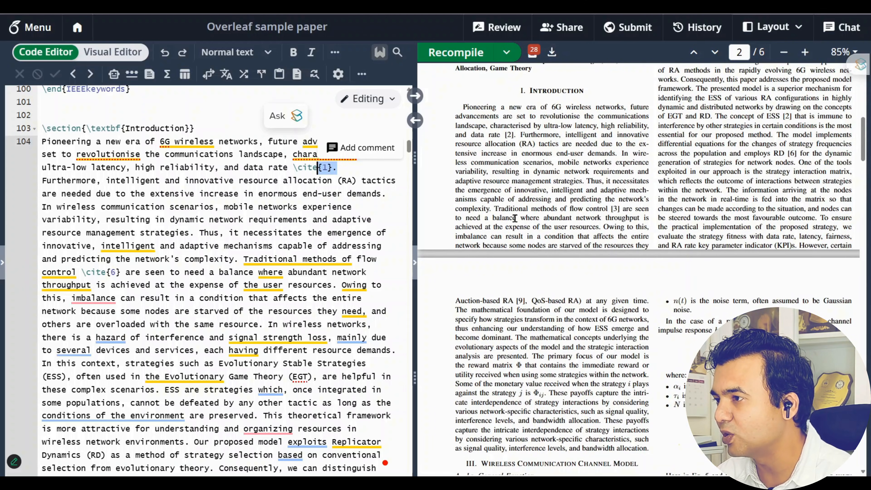
{"action": "left_click_drag", "start_coordinate": [506, 135], "coordinate": [514, 135]}
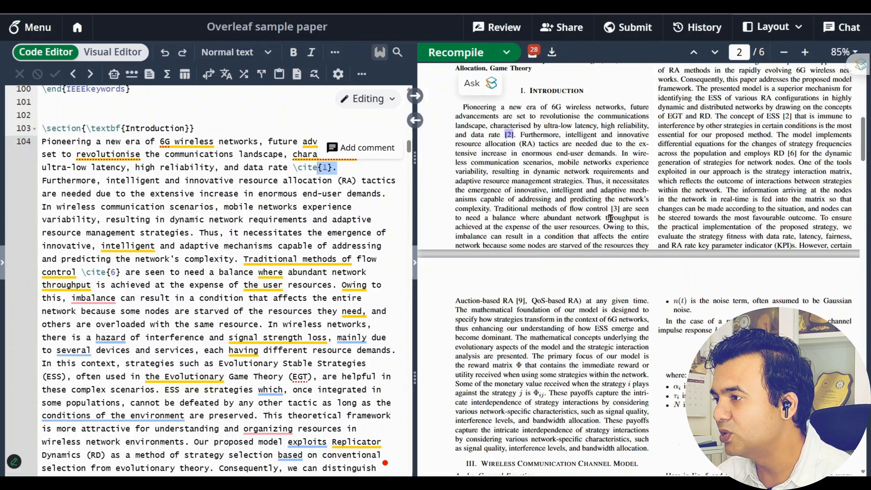
{"action": "left_click_drag", "start_coordinate": [613, 214], "coordinate": [631, 209]}
{"action": "scroll", "coordinate": [728, 256], "scroll_direction": "up", "scroll_amount": 5}
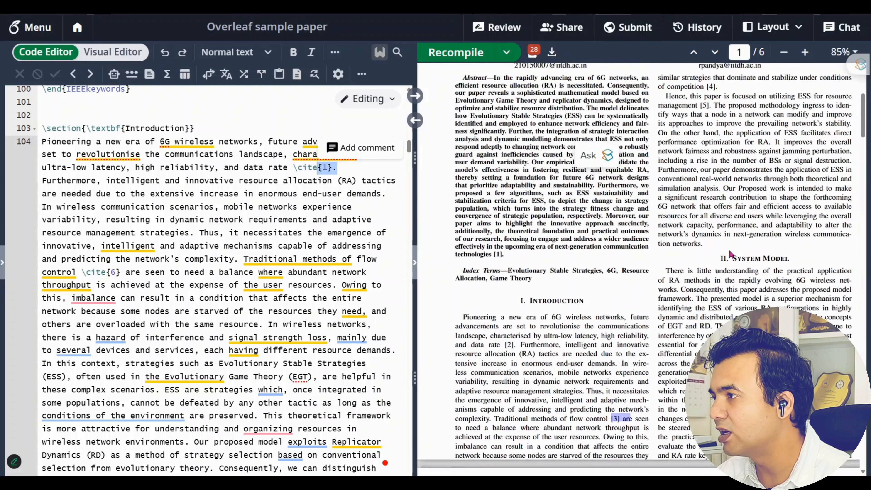
{"action": "mouse_move", "coordinate": [707, 103]}
{"action": "left_mouse_down"}
{"action": "mouse_move", "coordinate": [718, 104]}
{"action": "mouse_move", "coordinate": [709, 121]}
{"action": "left_mouse_up"}
{"action": "left_click", "coordinate": [699, 118]}
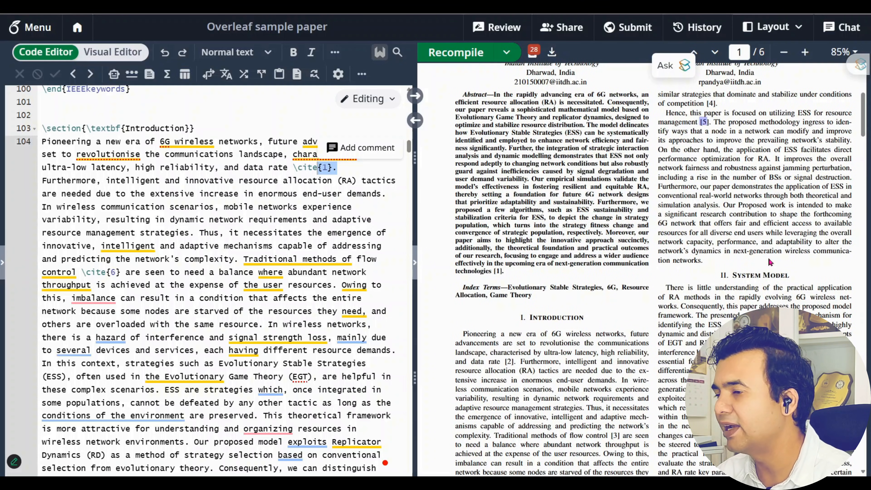
Jump from the PDF's 'III. Wireless Communication Channel Model' heading to its source on line 111
{"action": "scroll", "coordinate": [759, 275], "scroll_direction": "down", "scroll_amount": 6}
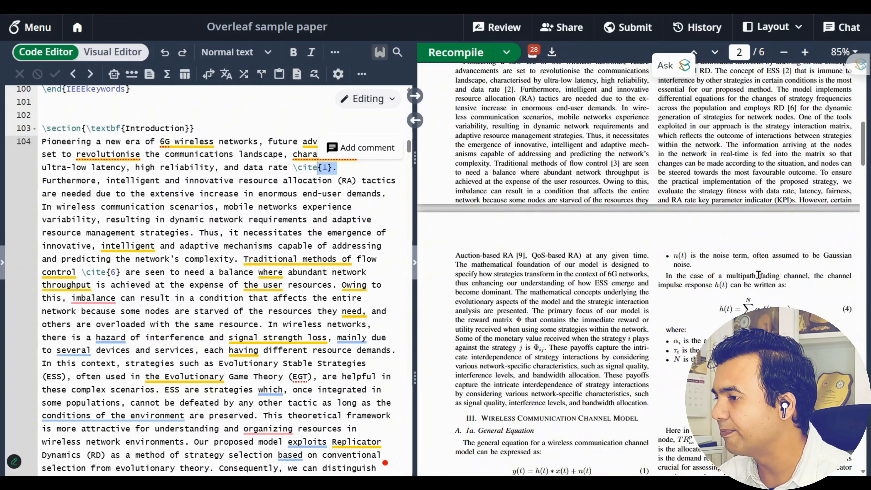
{"action": "scroll", "coordinate": [759, 274], "scroll_direction": "down", "scroll_amount": 8}
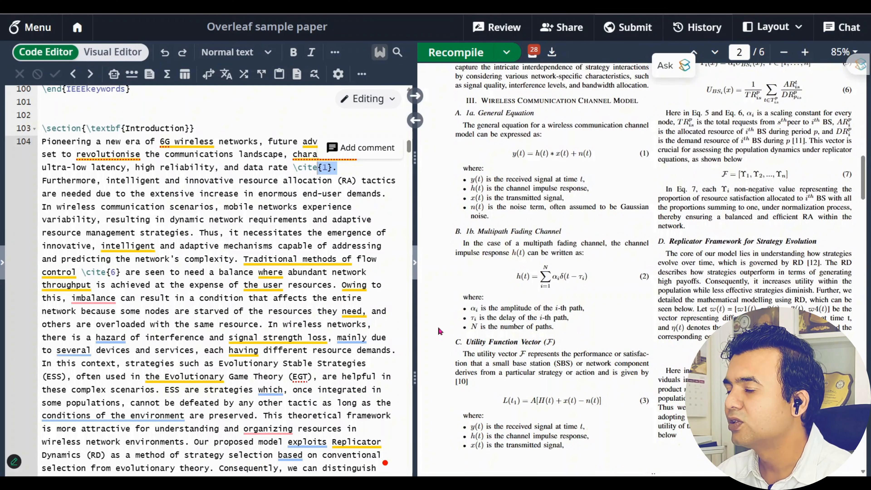
{"action": "double_click", "coordinate": [494, 103]}
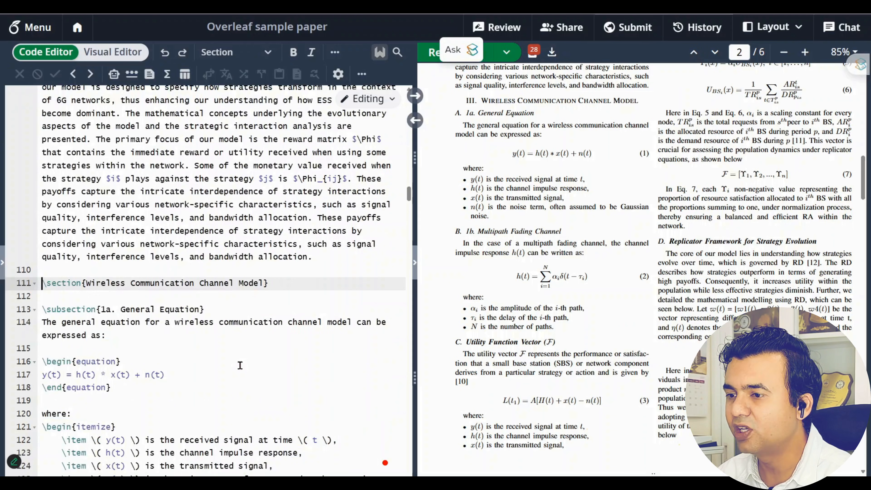
Select heading line 111, zoom the PDF preview to 133% and highlight equation (1)
{"action": "left_click_drag", "start_coordinate": [276, 284], "coordinate": [42, 284]}
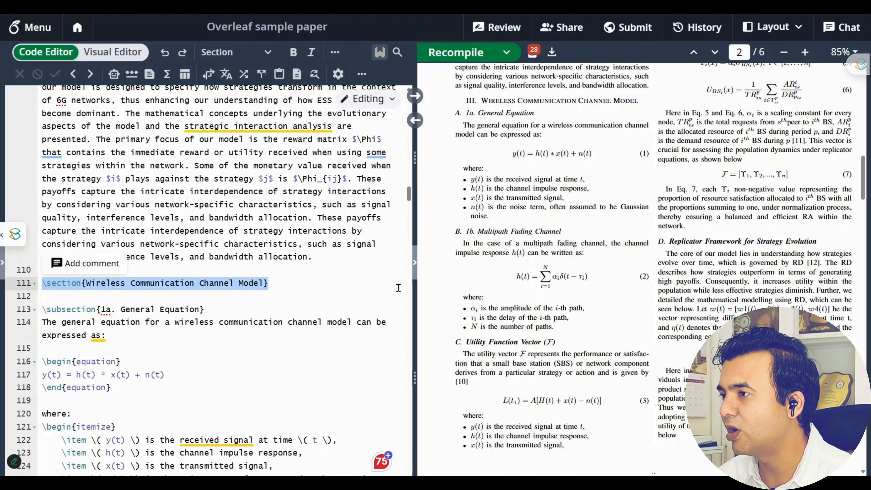
{"action": "scroll", "coordinate": [539, 292], "scroll_direction": "down", "scroll_amount": 2}
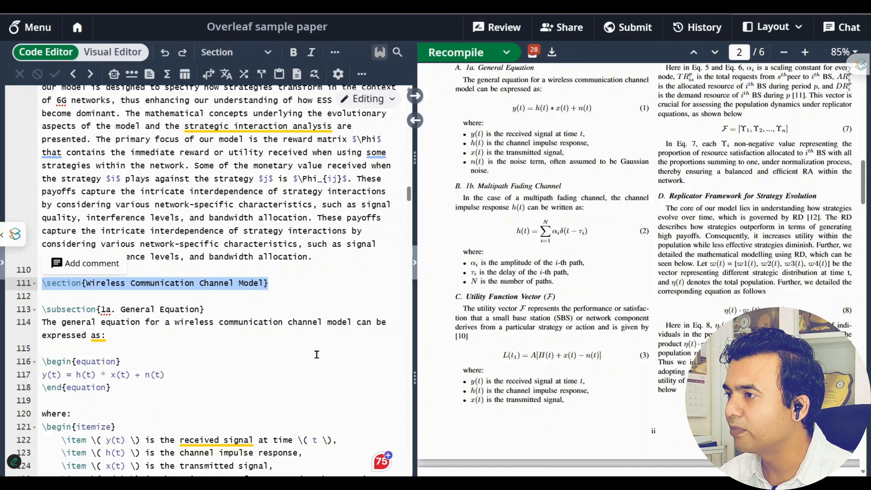
{"action": "left_click", "coordinate": [806, 52]}
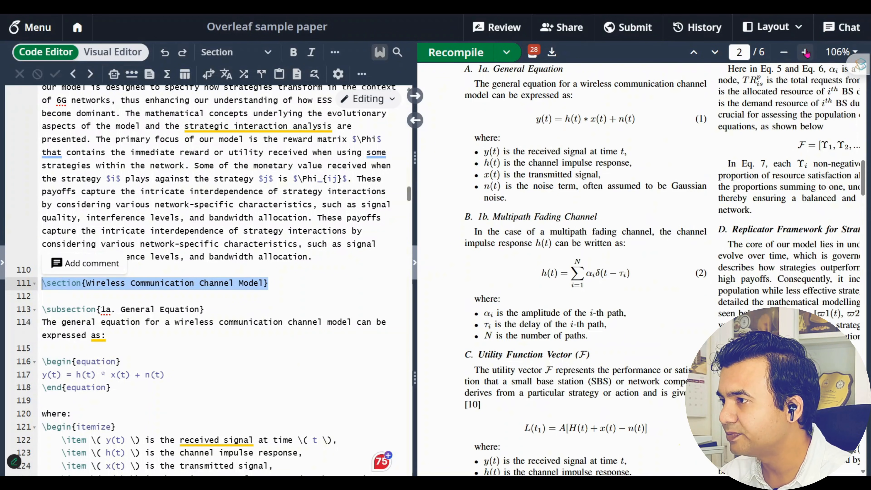
{"action": "left_click", "coordinate": [806, 52]}
{"action": "scroll", "coordinate": [564, 176], "scroll_direction": "up", "scroll_amount": 1}
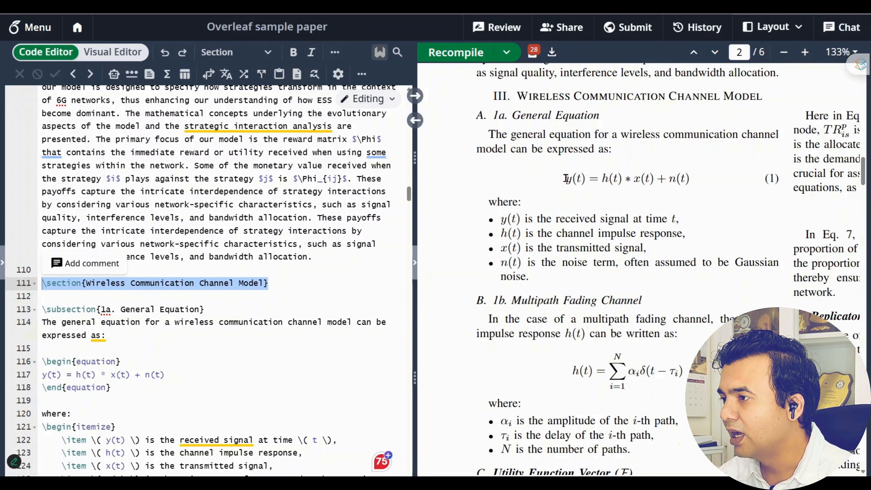
{"action": "left_click_drag", "start_coordinate": [565, 179], "coordinate": [697, 182]}
{"action": "left_click", "coordinate": [693, 199]}
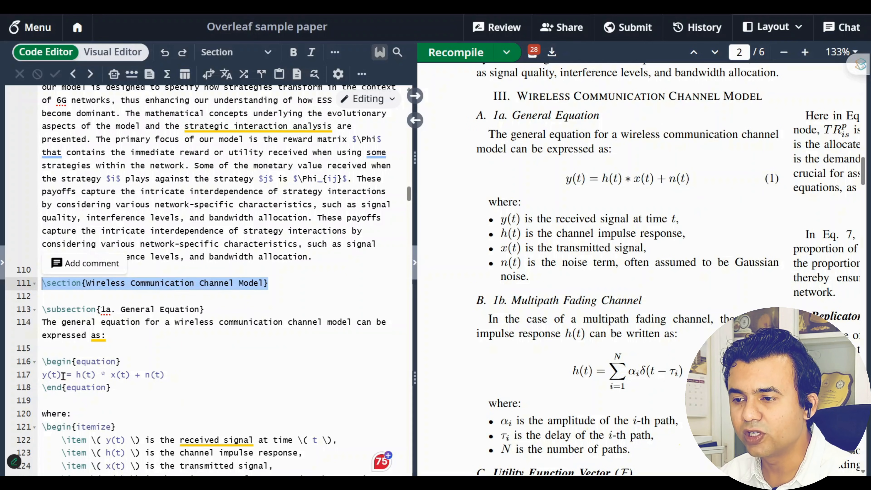
Select the \begin{equation}…\end{equation} block on lines 116–118 that produces equation (1)
{"action": "left_click_drag", "start_coordinate": [42, 361], "coordinate": [127, 359]}
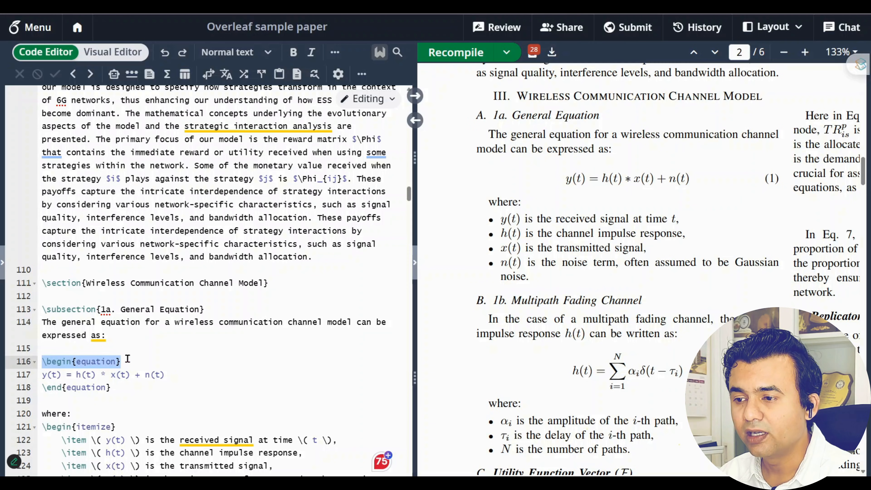
{"action": "left_click_drag", "start_coordinate": [240, 373], "coordinate": [30, 367]}
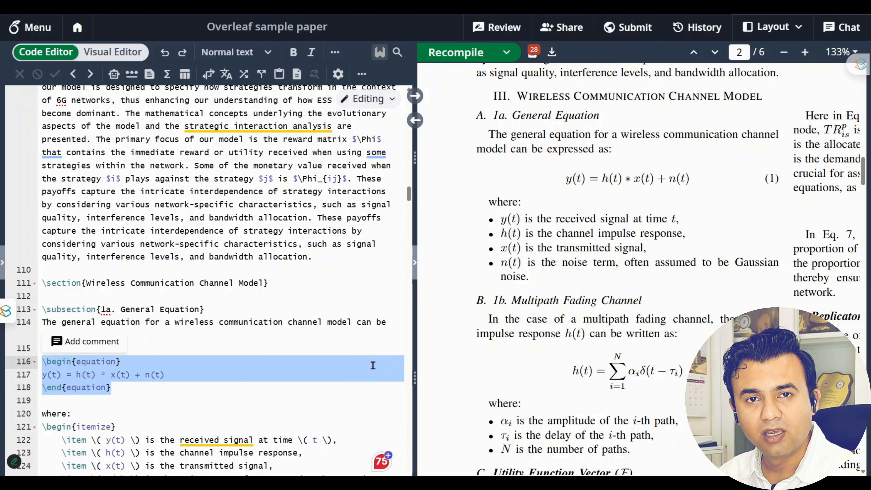
{"action": "scroll", "coordinate": [580, 321], "scroll_direction": "down", "scroll_amount": 3}
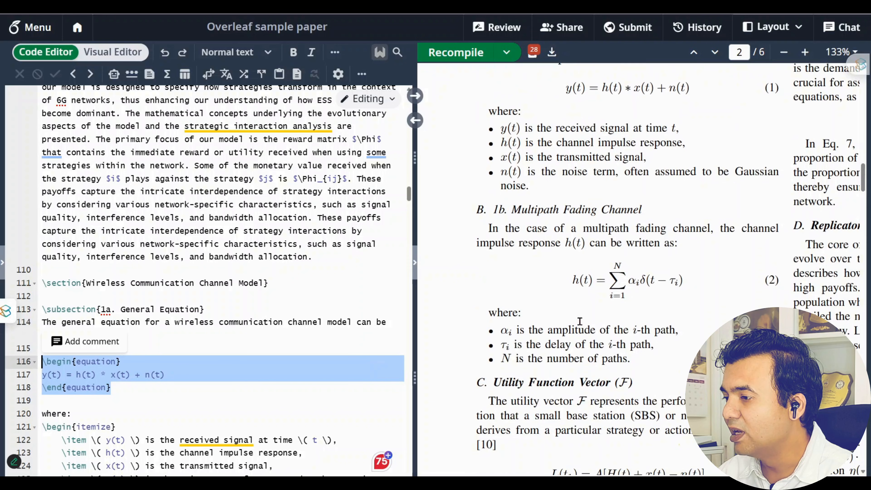
Jump to equation (2)'s source, select its block on lines 131–133, then switch to ChatGPT
{"action": "double_click", "coordinate": [585, 284]}
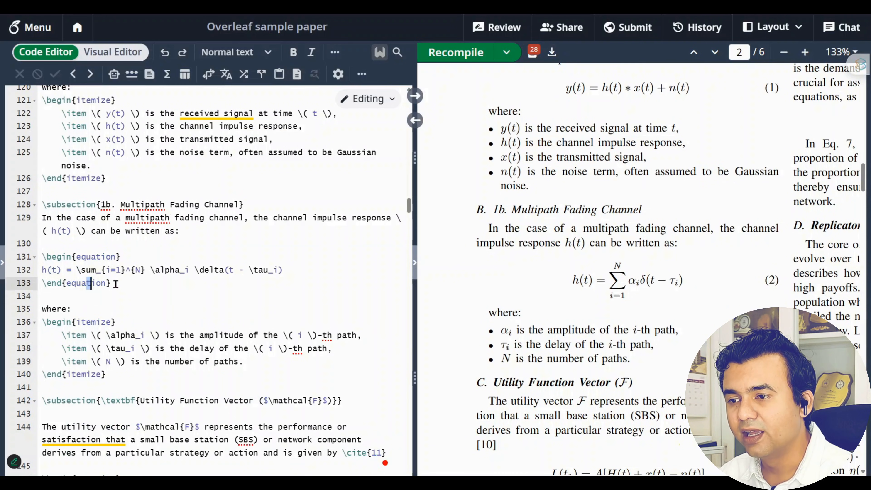
{"action": "left_click_drag", "start_coordinate": [111, 284], "coordinate": [51, 258]}
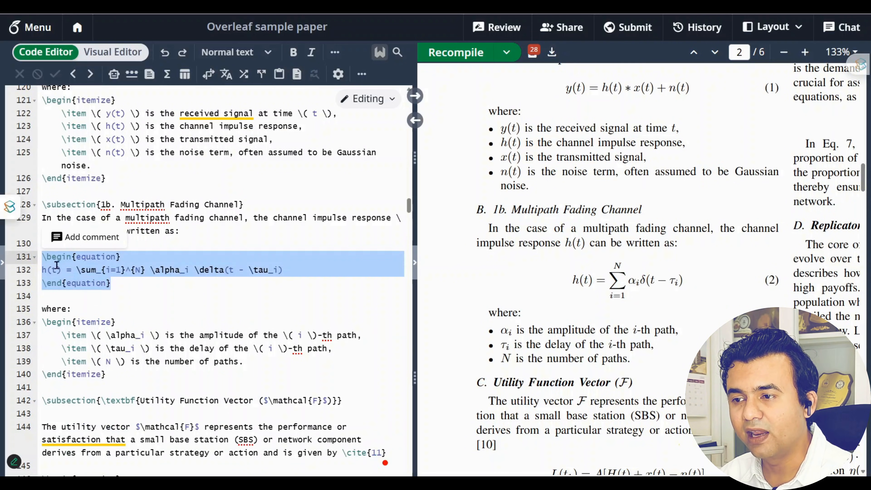
{"action": "left_click", "coordinate": [44, 271]}
{"action": "left_click_drag", "start_coordinate": [44, 271], "coordinate": [289, 274]}
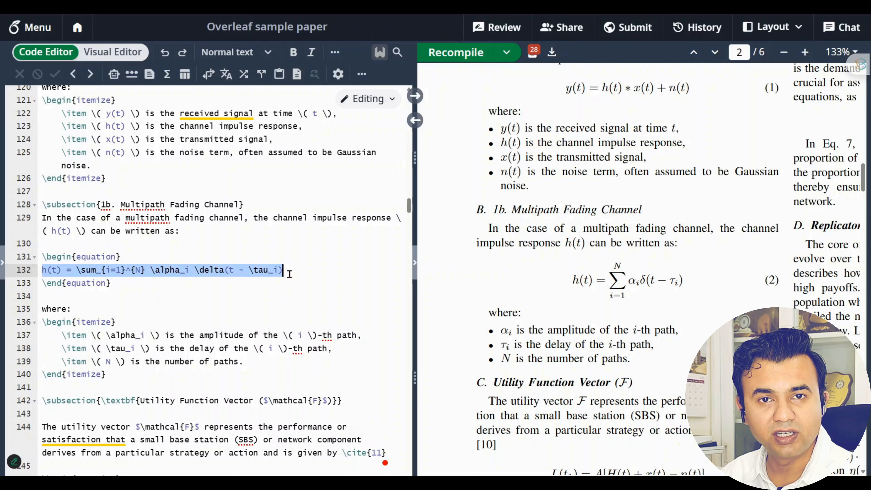
{"action": "left_click_drag", "start_coordinate": [111, 284], "coordinate": [43, 257]}
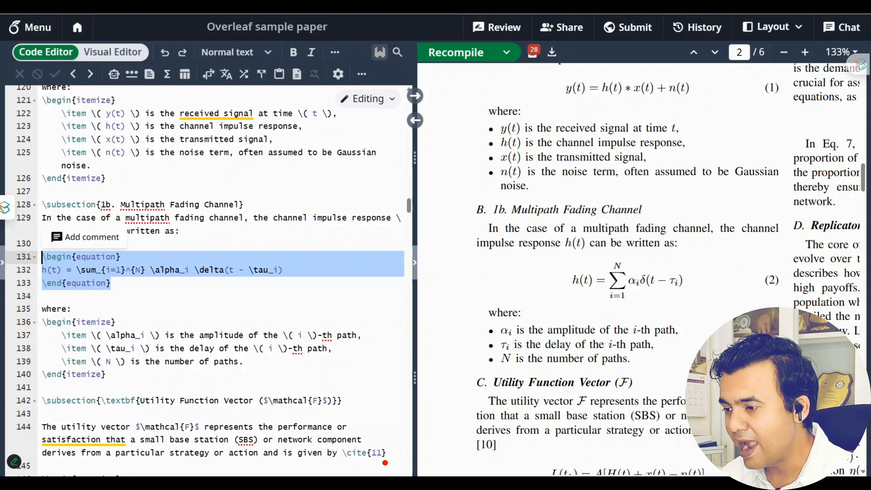
{"action": "key", "text": "ctrl+Tab"}
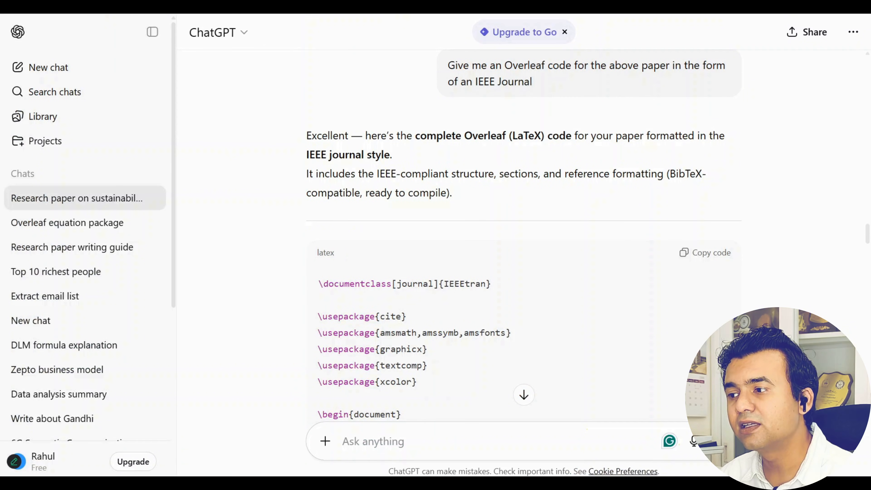
{"action": "left_click", "coordinate": [434, 436]}
{"action": "scroll", "coordinate": [521, 298], "scroll_direction": "down", "scroll_amount": 15}
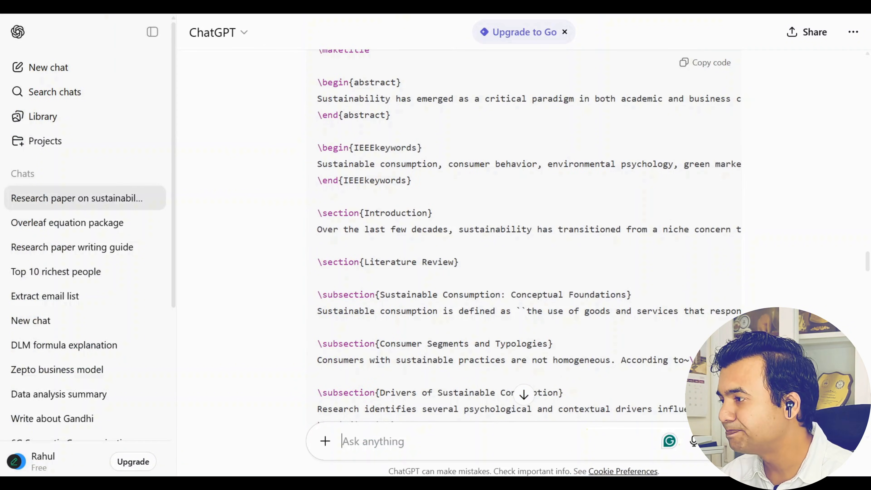
{"action": "left_click_drag", "start_coordinate": [867, 261], "coordinate": [558, 452]}
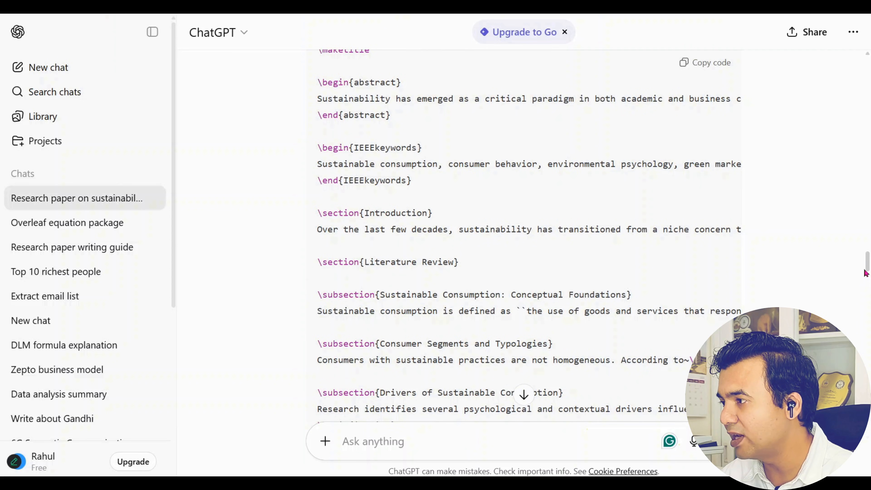
{"action": "left_click_drag", "start_coordinate": [867, 265], "coordinate": [867, 430]}
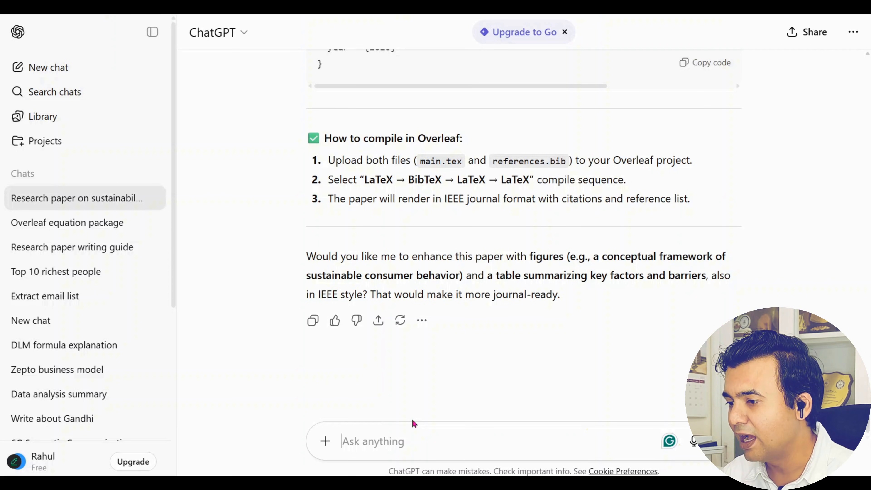
Ask ChatGPT: 'give me the overleaf code for (a+b)^3'
{"action": "type", "text": "give me t"}
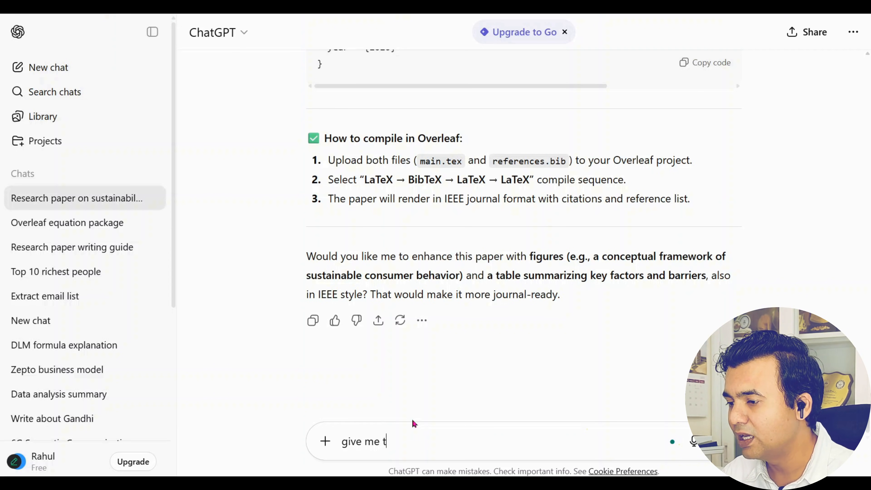
{"action": "type", "text": "he overleaf co"}
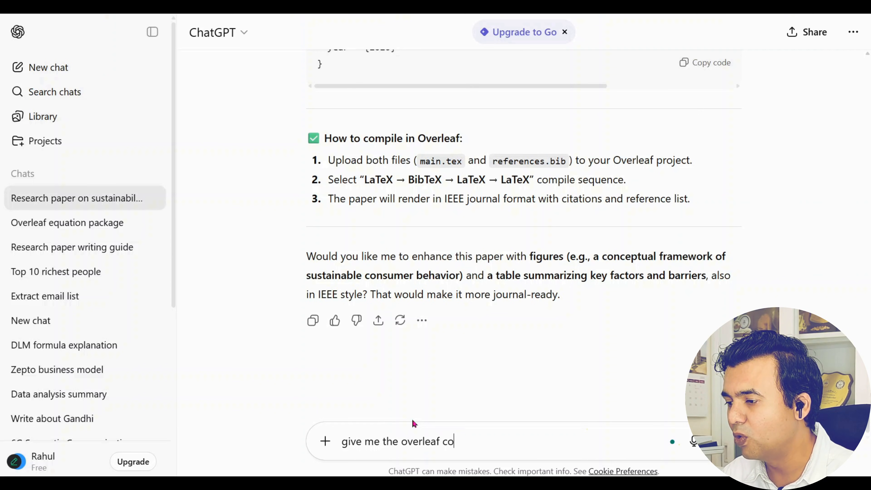
{"action": "type", "text": "de for "}
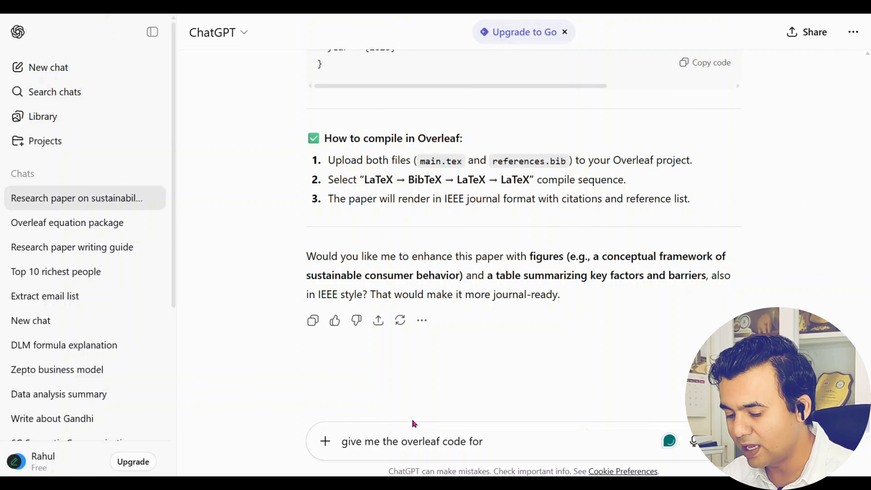
{"action": "type", "text": "(a+"}
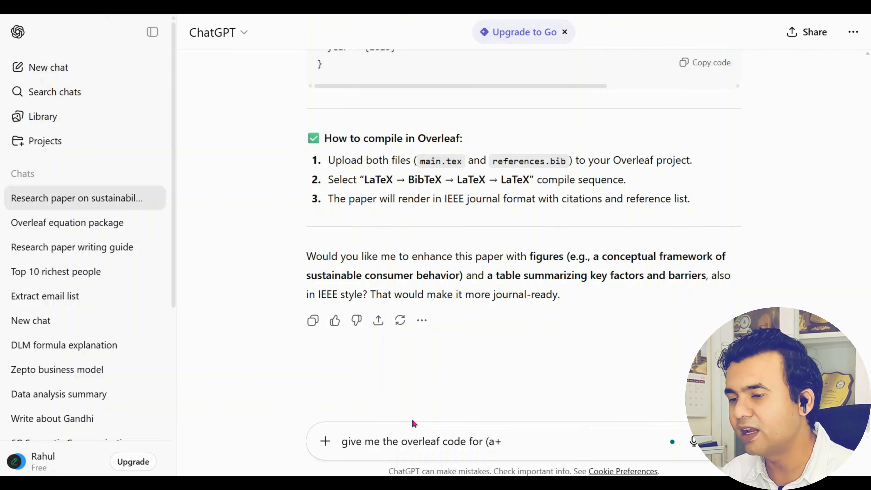
{"action": "type", "text": "b"}
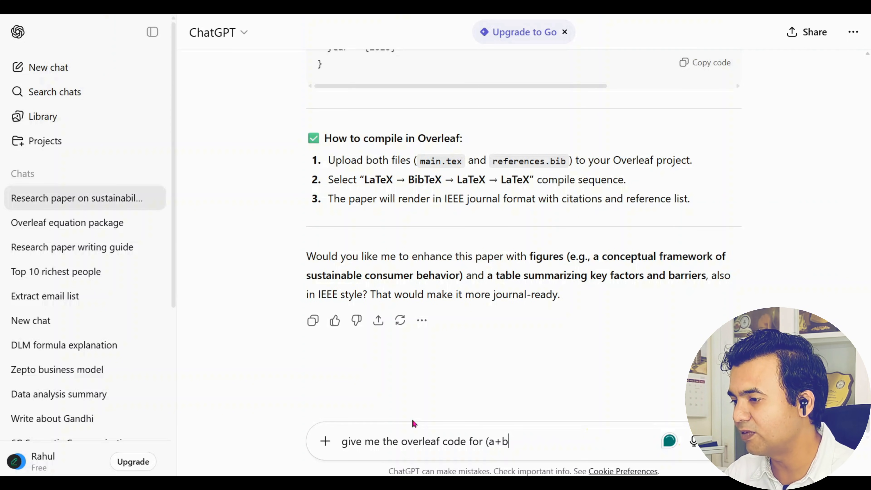
{"action": "type", "text": ")"}
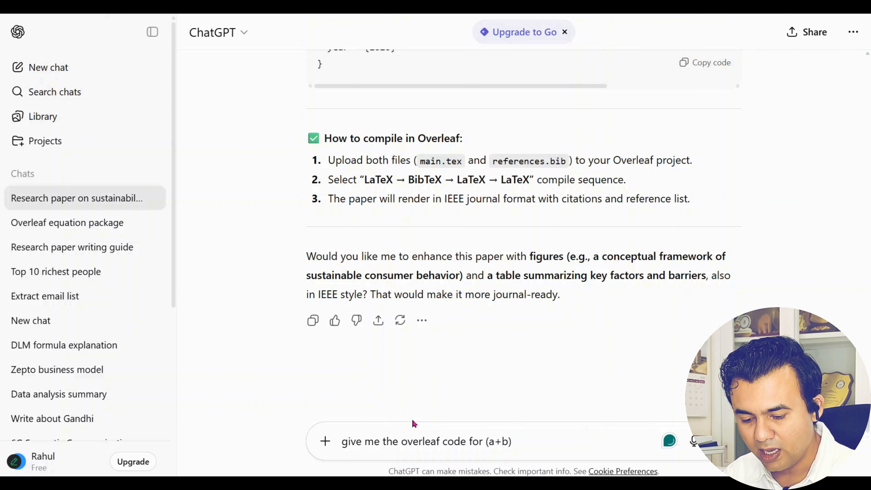
{"action": "type", "text": "^3"}
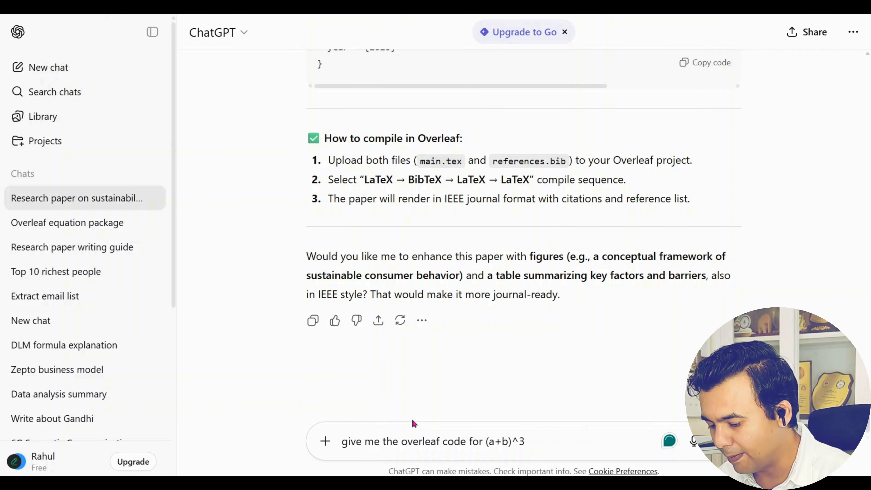
{"action": "key", "text": "Return"}
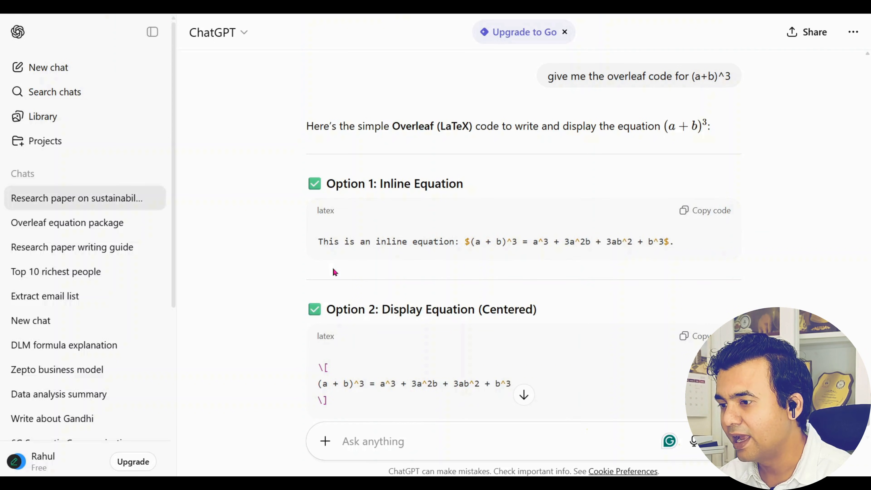
Select Option 3's numbered equation code for (a+b)^3 and return to Overleaf
{"action": "scroll", "coordinate": [332, 268], "scroll_direction": "down", "scroll_amount": 4}
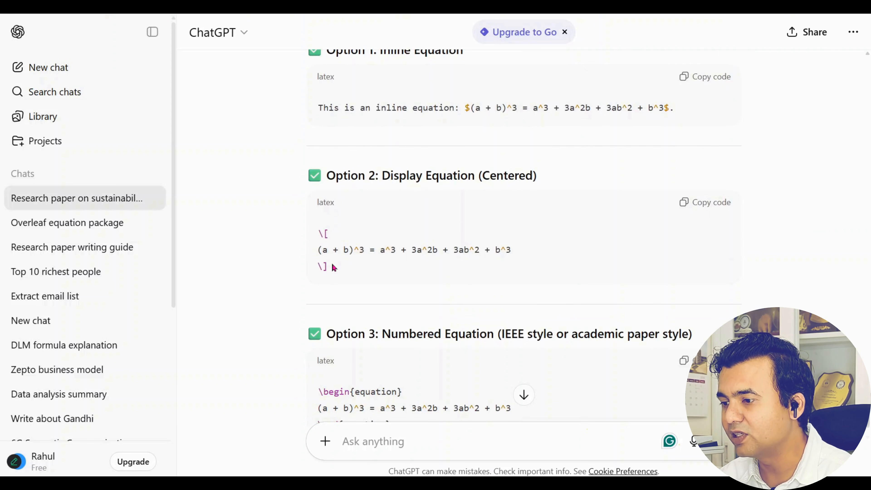
{"action": "scroll", "coordinate": [326, 268], "scroll_direction": "down", "scroll_amount": 3}
{"action": "left_click_drag", "start_coordinate": [319, 299], "coordinate": [389, 334]}
{"action": "key", "text": "ctrl+c"}
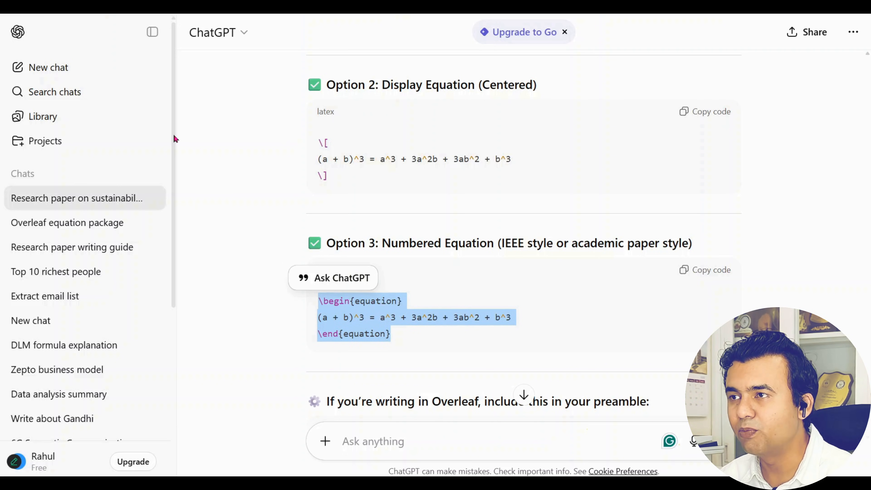
{"action": "left_click", "coordinate": [116, 8]}
Paste the numbered (a + b)^3 equation block below the Introduction paragraph on line 27
{"action": "scroll", "coordinate": [187, 338], "scroll_direction": "down", "scroll_amount": 4}
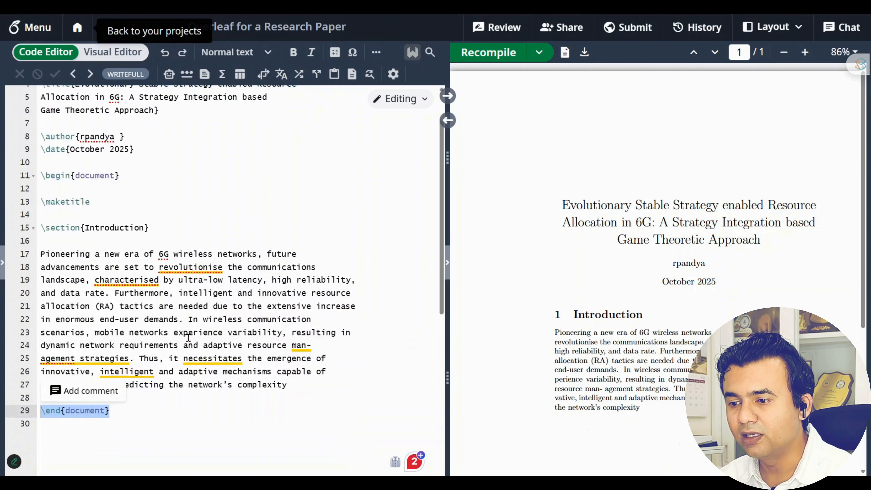
{"action": "scroll", "coordinate": [245, 347], "scroll_direction": "up", "scroll_amount": 5}
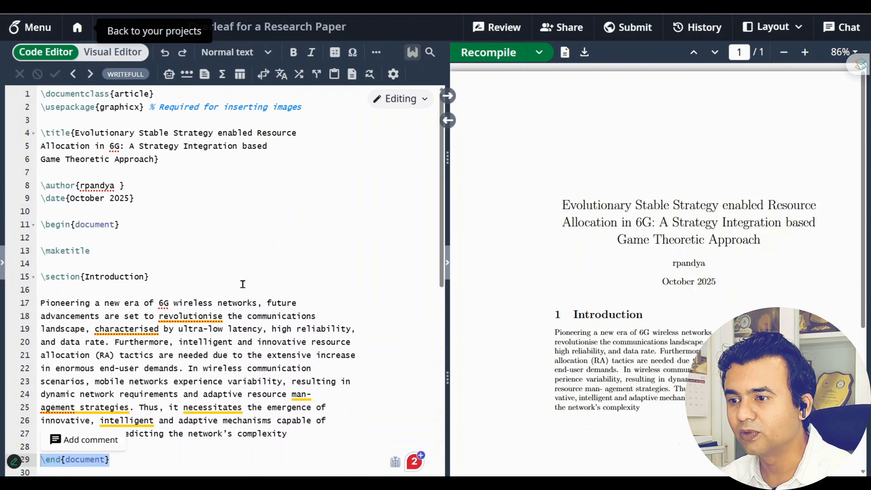
{"action": "scroll", "coordinate": [638, 266], "scroll_direction": "down", "scroll_amount": 3}
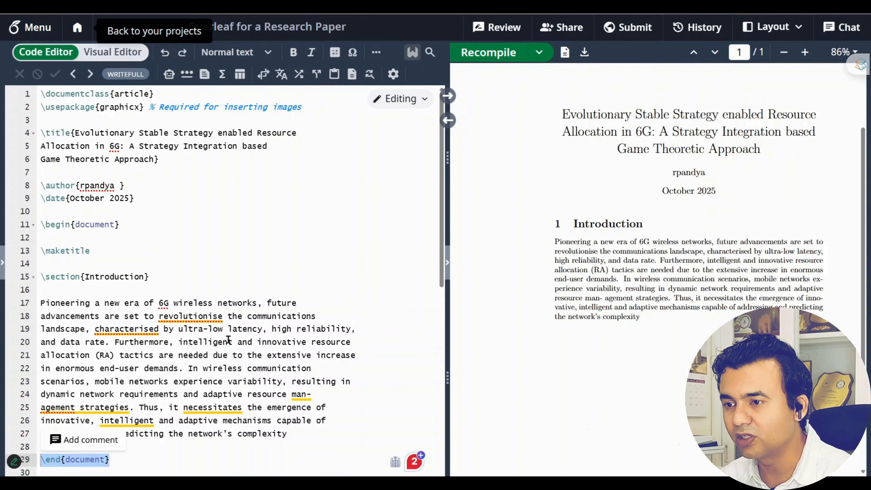
{"action": "scroll", "coordinate": [229, 340], "scroll_direction": "down", "scroll_amount": 3}
{"action": "left_click", "coordinate": [328, 339]}
{"action": "key", "text": "Return"}
{"action": "key", "text": "Return"}
{"action": "key", "text": "Return"}
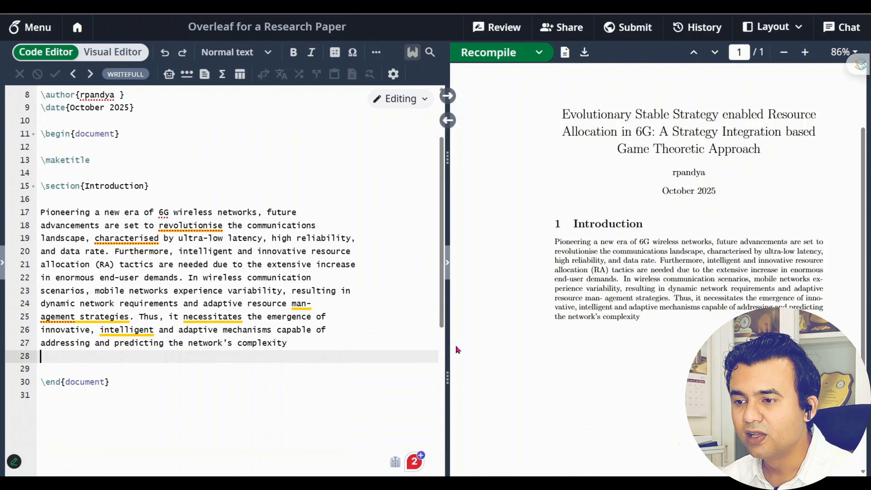
{"action": "key", "text": "ctrl+v"}
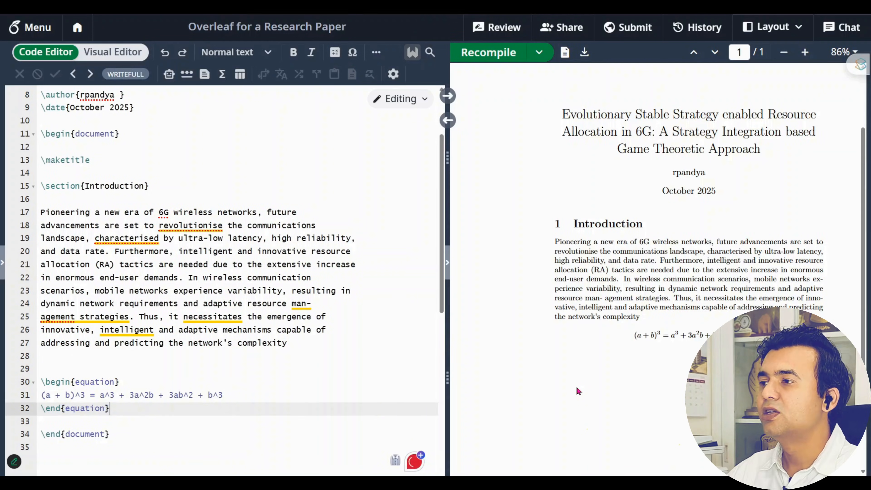
Zoom the PDF preview to 135% and confirm the (a + b)^3 equation is numbered (1)
{"action": "scroll", "coordinate": [580, 389], "scroll_direction": "down", "scroll_amount": 3}
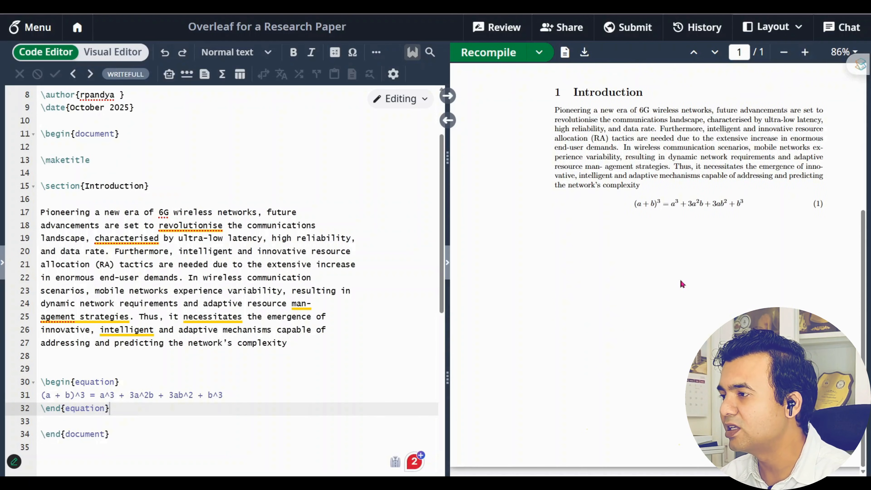
{"action": "left_click_drag", "start_coordinate": [637, 201], "coordinate": [746, 202]}
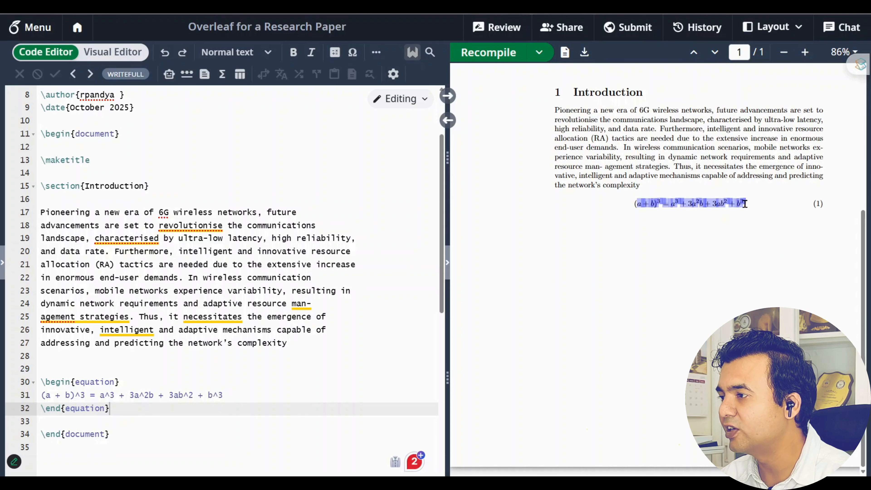
{"action": "left_click", "coordinate": [691, 263]}
{"action": "left_click", "coordinate": [806, 53]}
{"action": "left_click", "coordinate": [805, 52]}
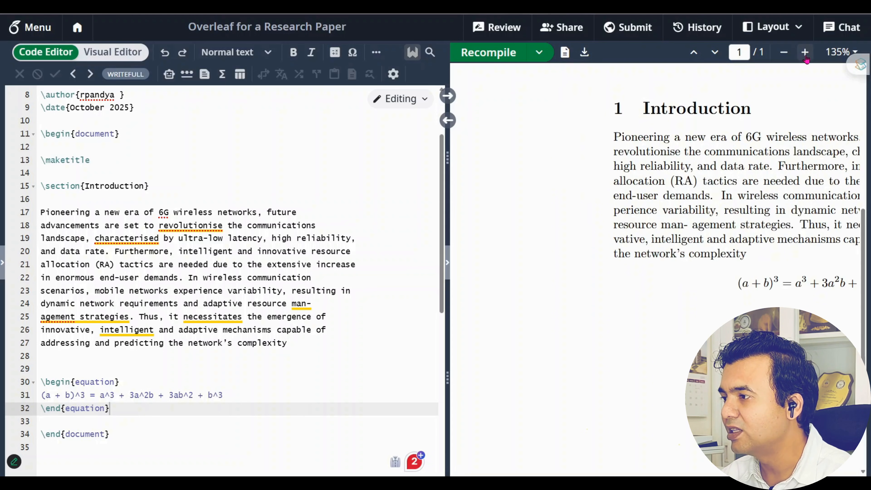
{"action": "left_click_drag", "start_coordinate": [644, 478], "coordinate": [748, 478]}
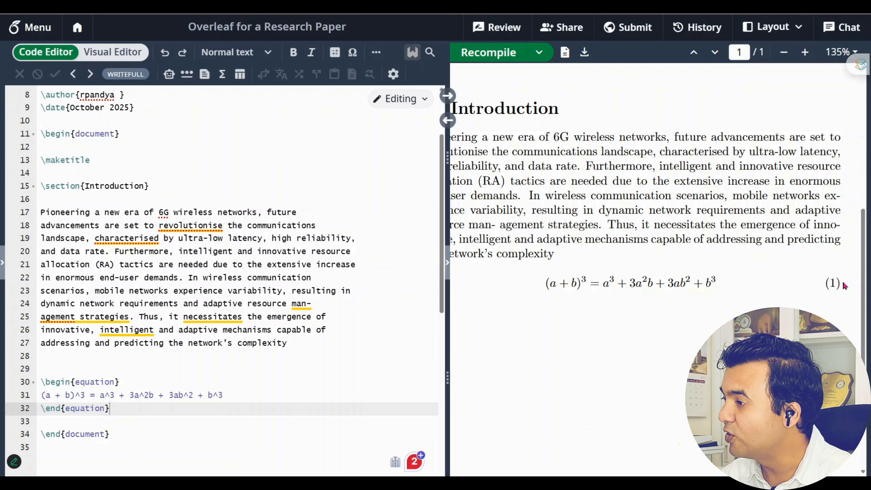
{"action": "left_click_drag", "start_coordinate": [838, 282], "coordinate": [812, 292]}
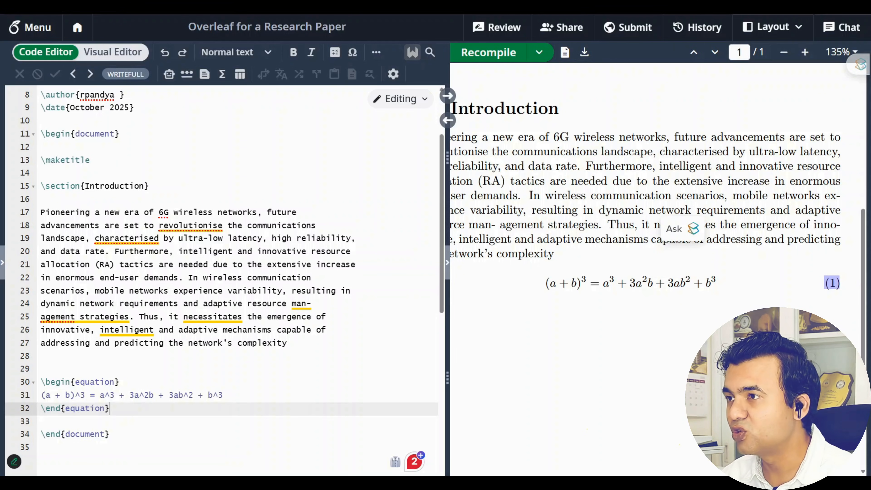
Paste the (a + b)^3 equation block after the h(t) equation on line 133 and recompile
{"action": "left_click", "coordinate": [465, 484]}
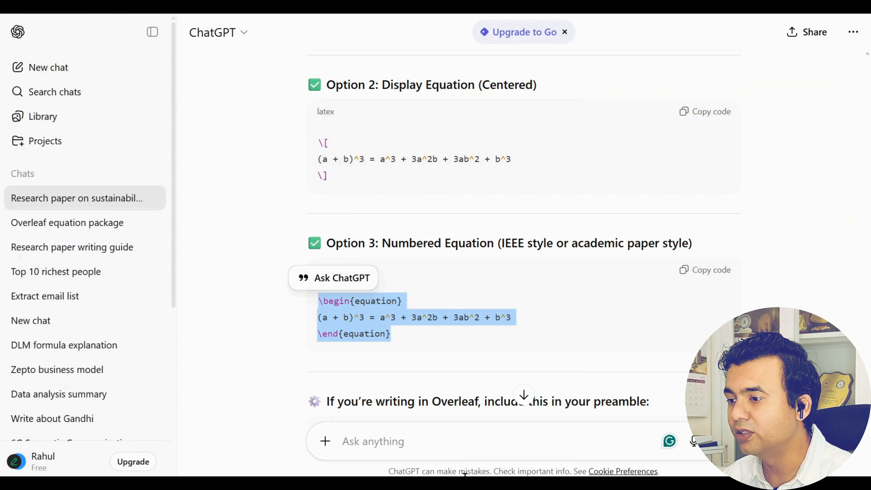
{"action": "left_click", "coordinate": [420, 432]}
{"action": "key", "text": "alt+Tab"}
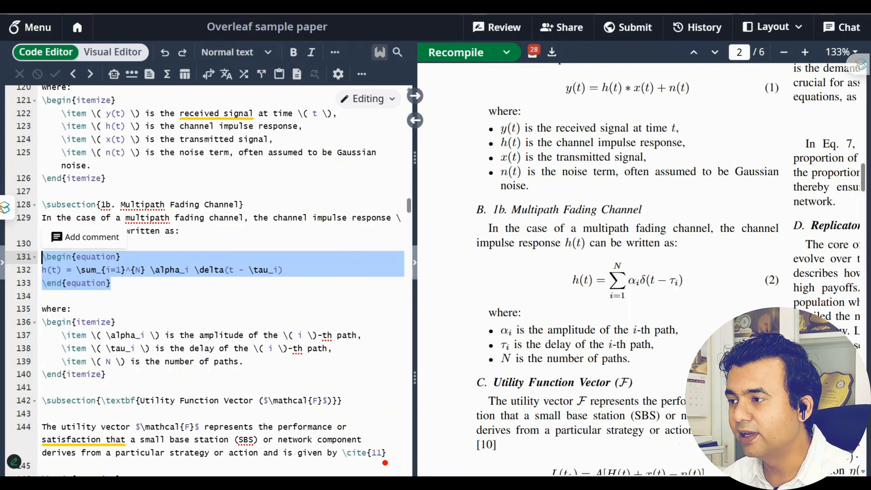
{"action": "left_click", "coordinate": [165, 288]}
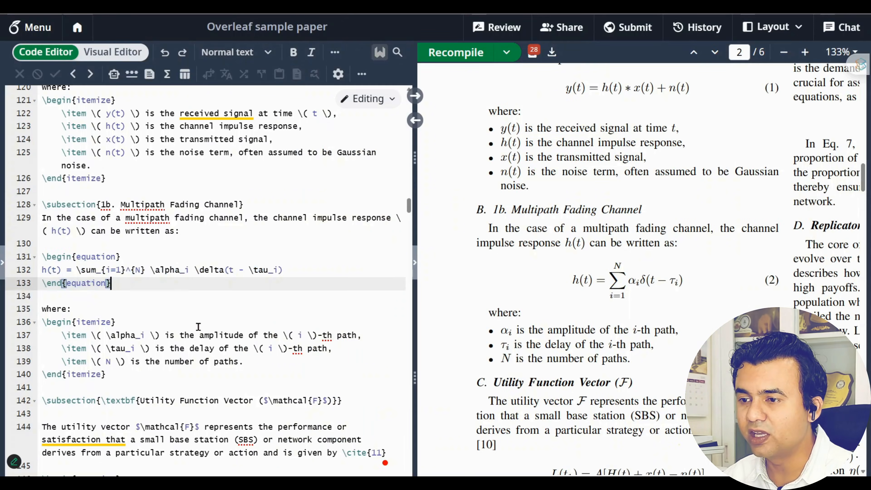
{"action": "key", "text": "Return"}
{"action": "key", "text": "Return"}
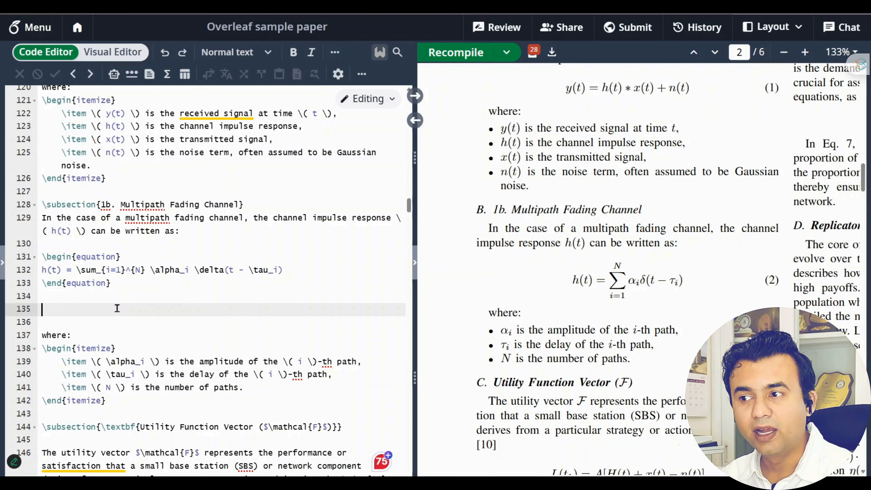
{"action": "key", "text": "ctrl+v"}
{"action": "left_click", "coordinate": [453, 50]}
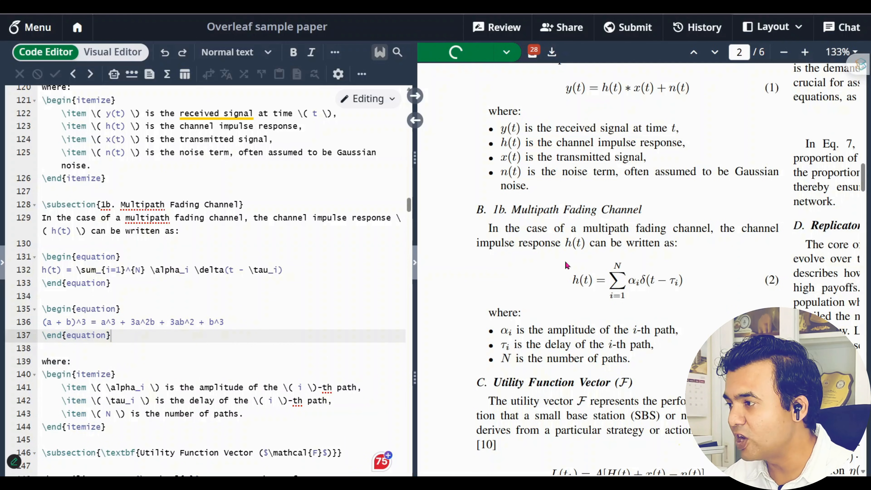
Widen the PDF pane and confirm the new (a + b)^3 equation is numbered (3)
{"action": "scroll", "coordinate": [566, 263], "scroll_direction": "down", "scroll_amount": 3}
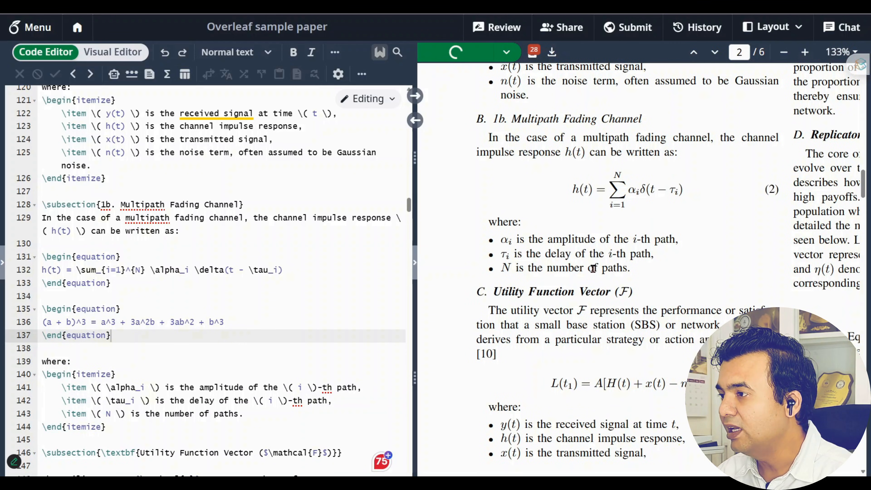
{"action": "left_click_drag", "start_coordinate": [415, 321], "coordinate": [376, 322]}
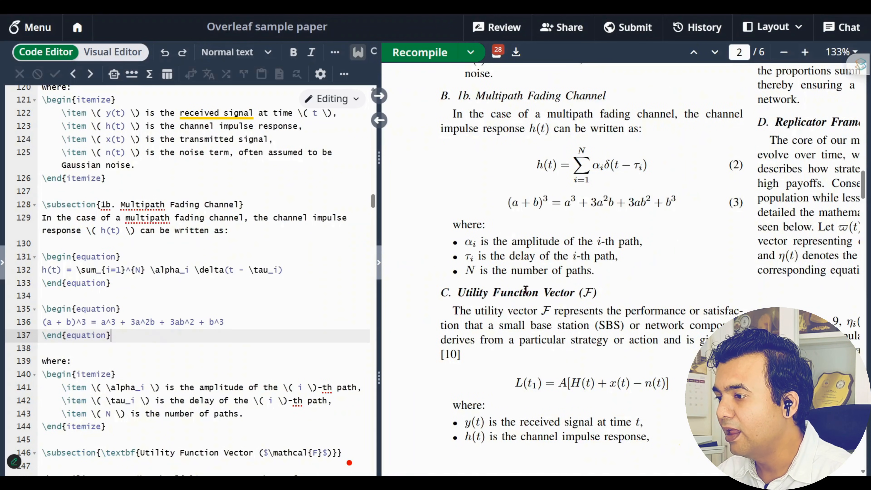
{"action": "left_click_drag", "start_coordinate": [507, 204], "coordinate": [675, 199]}
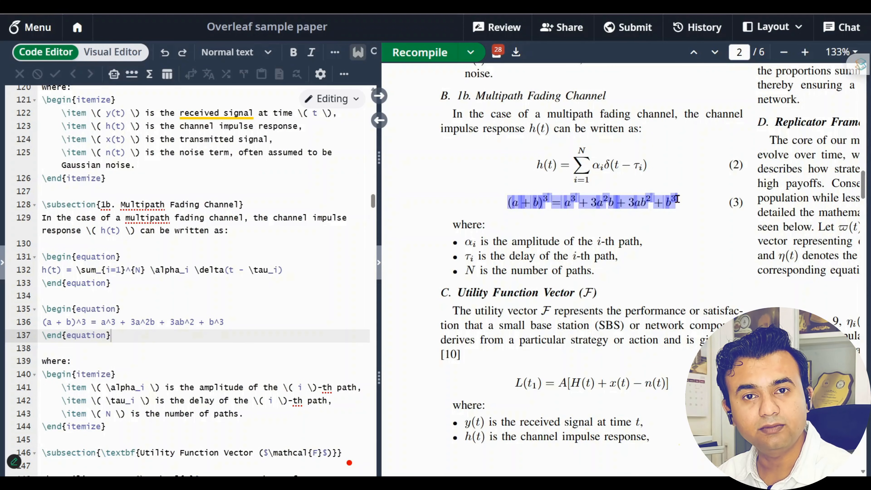
{"action": "left_click", "coordinate": [738, 205]}
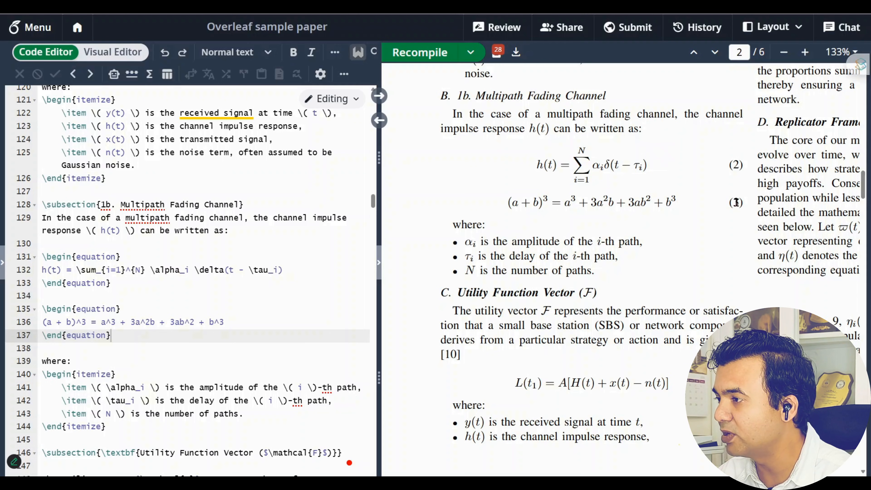
{"action": "double_click", "coordinate": [740, 203]}
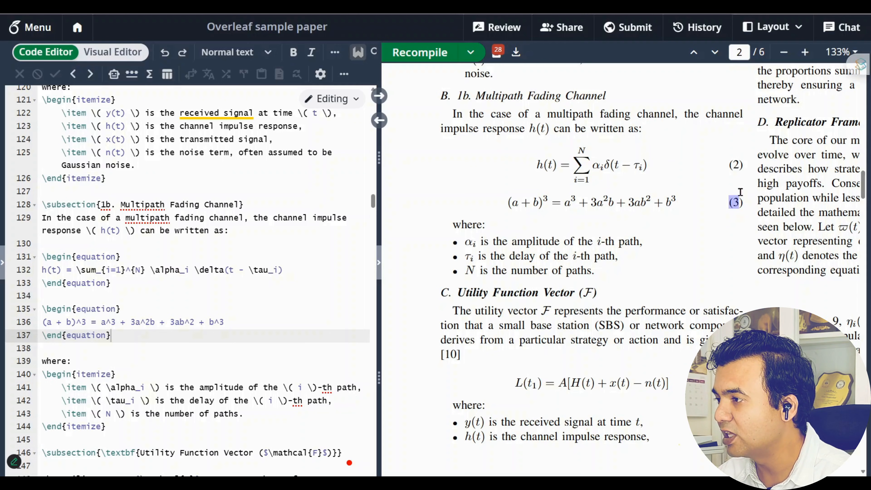
Browse the other equations in the PDF, then return to ChatGPT
{"action": "scroll", "coordinate": [736, 201], "scroll_direction": "down", "scroll_amount": 3}
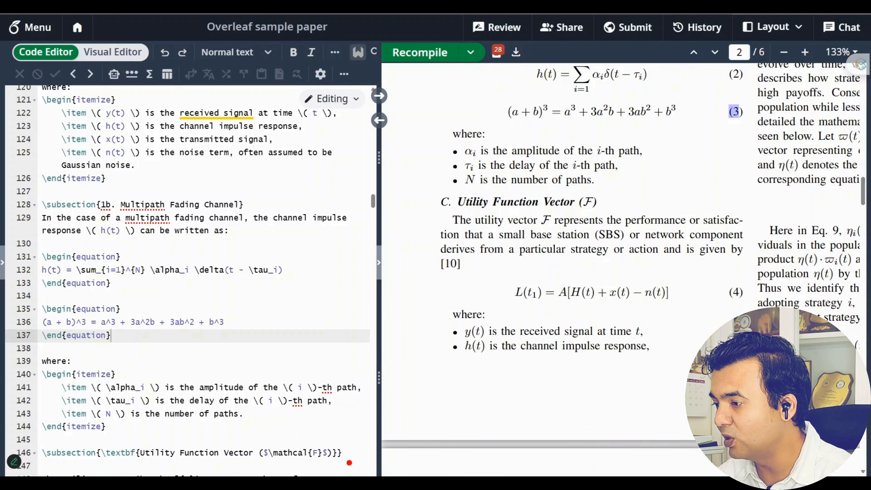
{"action": "left_click_drag", "start_coordinate": [569, 478], "coordinate": [702, 478]}
{"action": "scroll", "coordinate": [739, 297], "scroll_direction": "up", "scroll_amount": 12}
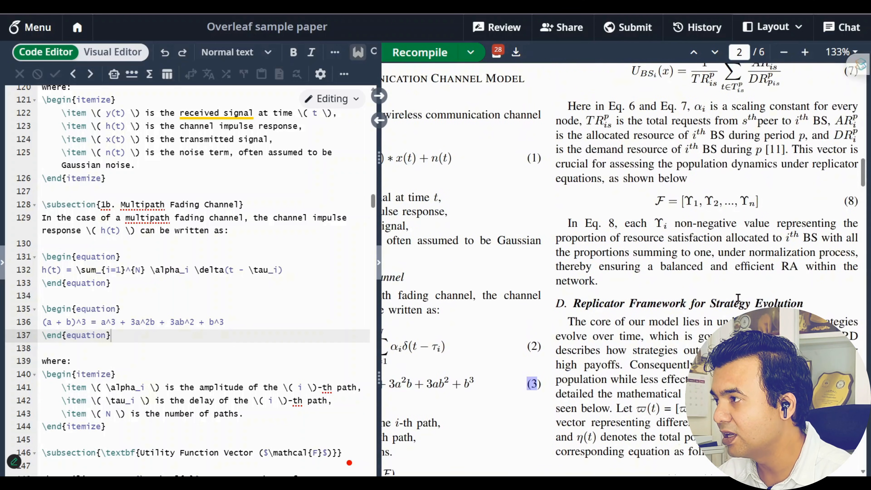
{"action": "scroll", "coordinate": [786, 258], "scroll_direction": "up", "scroll_amount": 5}
{"action": "scroll", "coordinate": [786, 257], "scroll_direction": "left", "scroll_amount": 2}
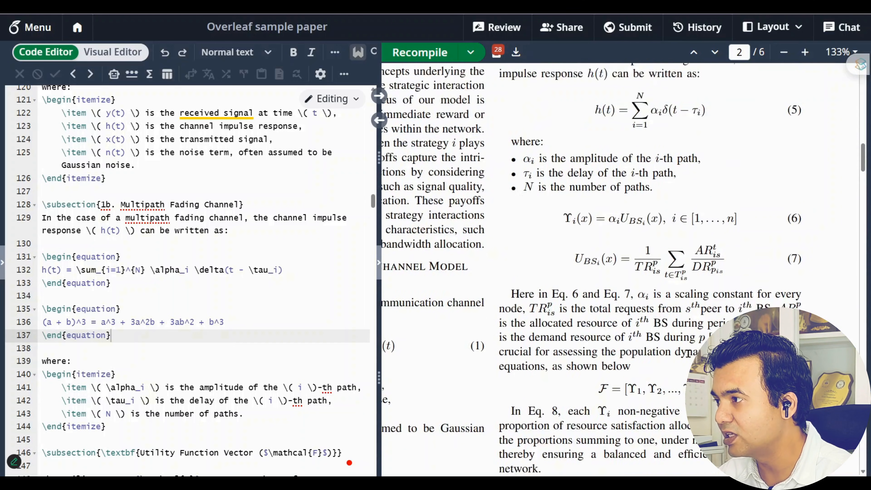
{"action": "scroll", "coordinate": [621, 268], "scroll_direction": "down", "scroll_amount": 5}
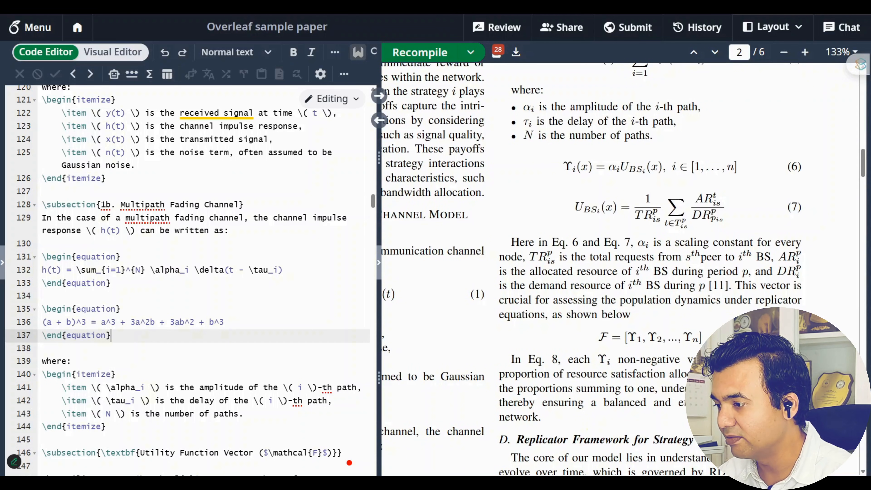
{"action": "scroll", "coordinate": [621, 268], "scroll_direction": "left", "scroll_amount": 8}
{"action": "scroll", "coordinate": [560, 369], "scroll_direction": "down", "scroll_amount": 5}
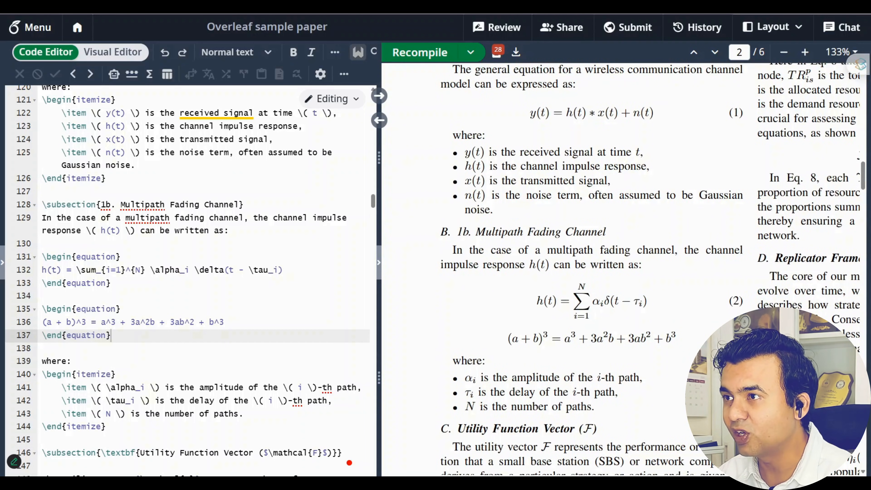
{"action": "left_click", "coordinate": [309, 6]}
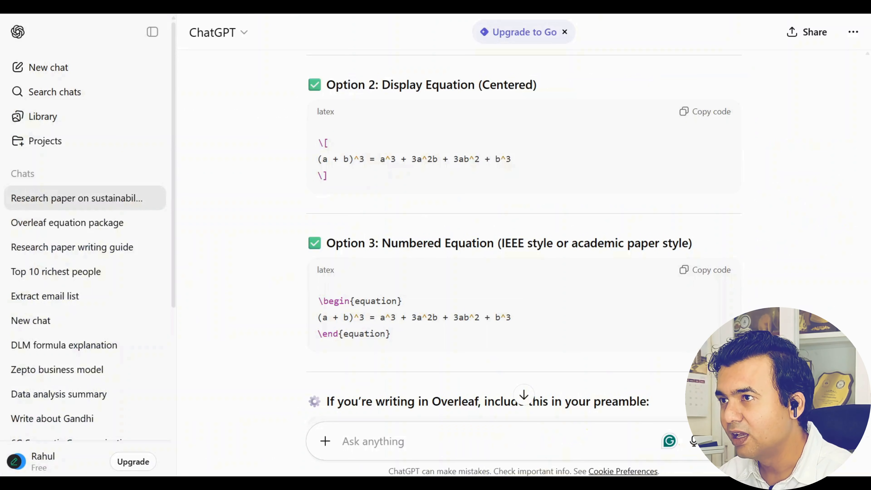
Highlight the L(t1) equation in the Overleaf preview, then return to ChatGPT
{"action": "left_click", "coordinate": [154, 7]}
{"action": "scroll", "coordinate": [682, 319], "scroll_direction": "down", "scroll_amount": 5}
{"action": "left_click_drag", "start_coordinate": [516, 335], "coordinate": [674, 338]}
{"action": "left_click", "coordinate": [309, 7]}
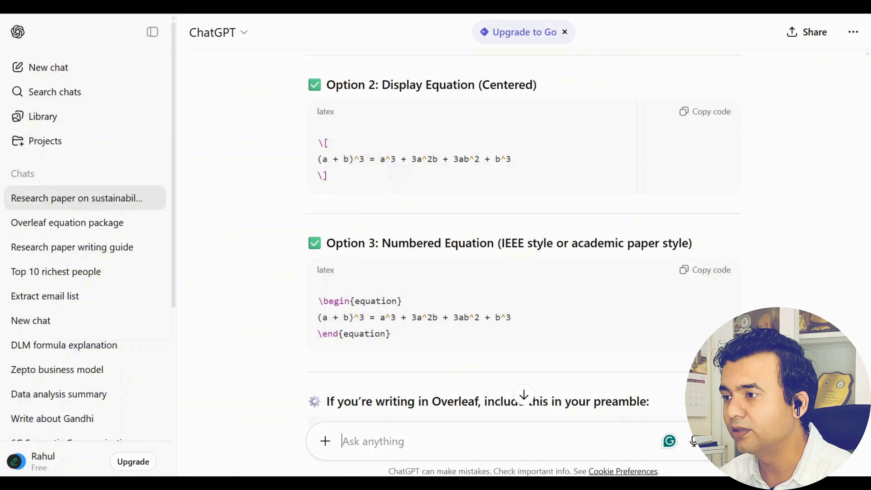
{"action": "scroll", "coordinate": [524, 358], "scroll_direction": "down", "scroll_amount": 1}
{"action": "scroll", "coordinate": [548, 339], "scroll_direction": "down", "scroll_amount": 5}
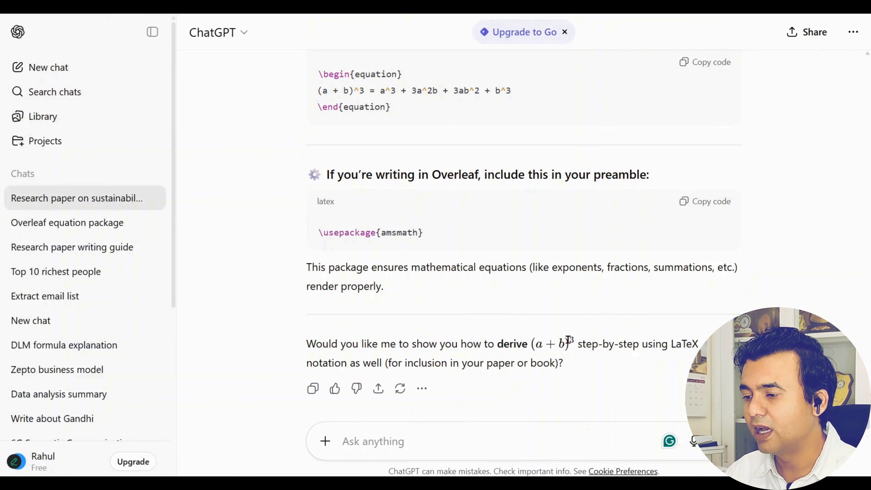
Ask 'do the same for (A+B)^2' and select the numbered Option 3 equation code
{"action": "type", "text": "do"}
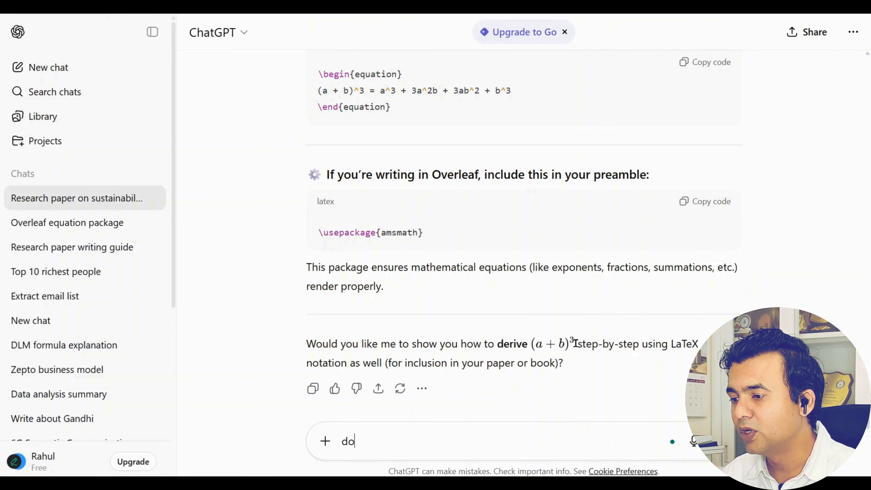
{"action": "type", "text": " the "}
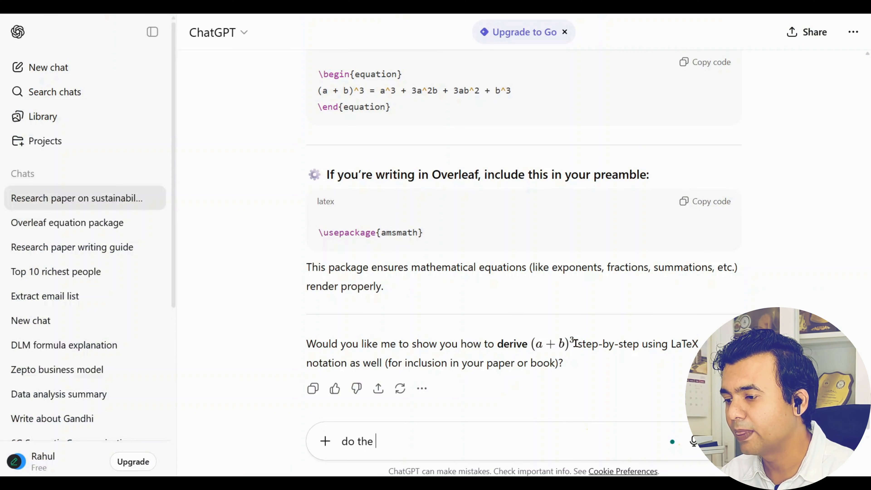
{"action": "type", "text": "same for ("}
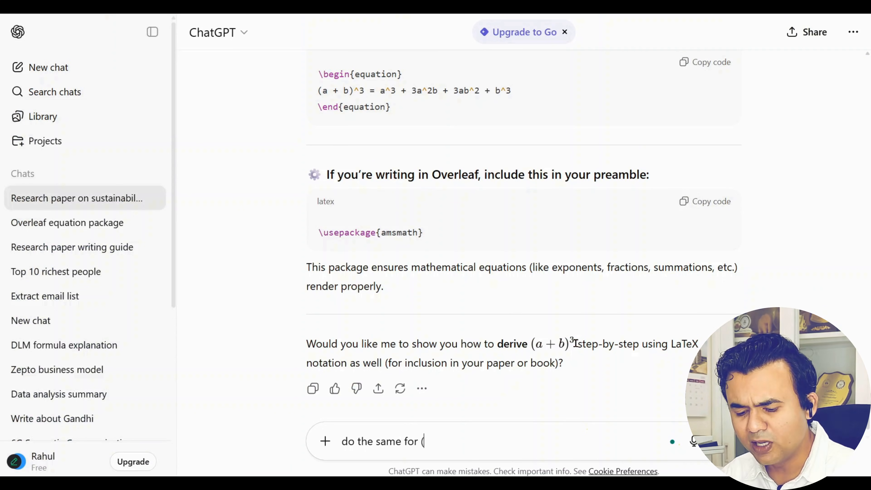
{"action": "type", "text": "A+B"}
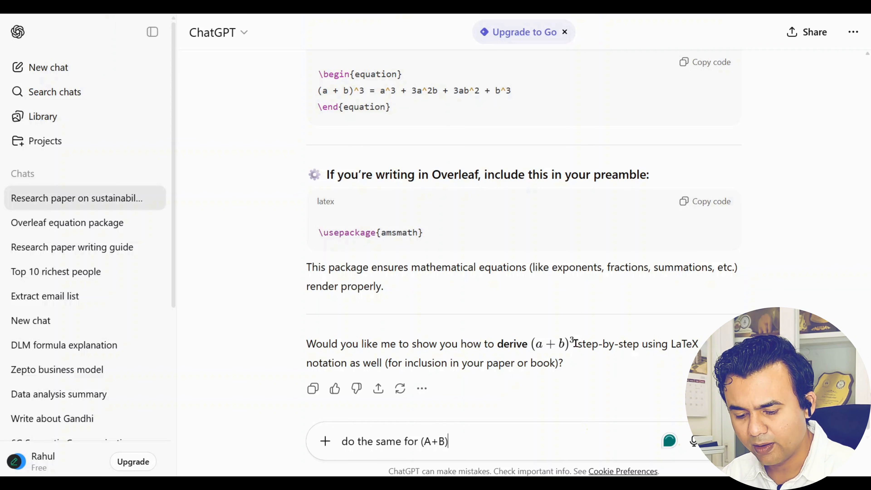
{"action": "type", "text": ")^2"}
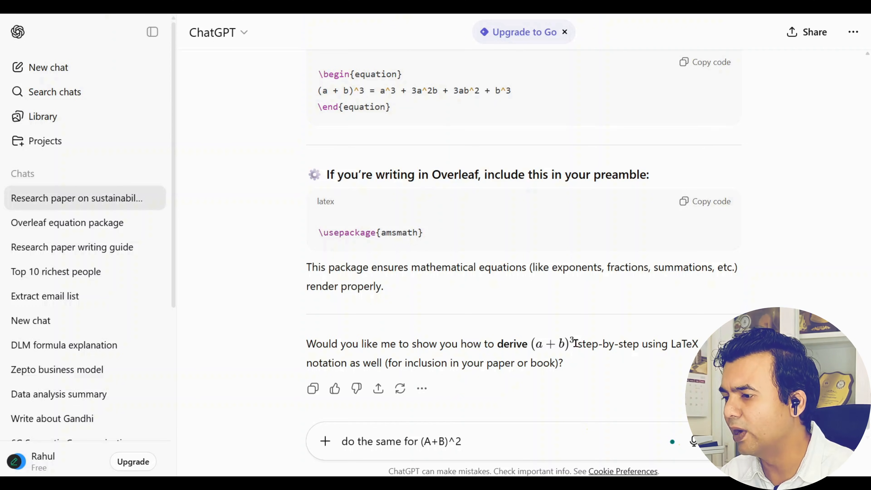
{"action": "key", "text": "Return"}
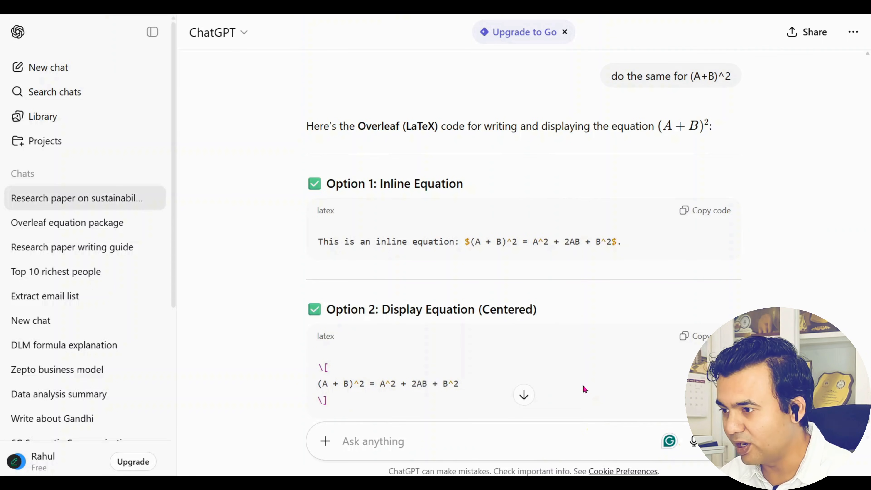
{"action": "scroll", "coordinate": [583, 388], "scroll_direction": "down", "scroll_amount": 8}
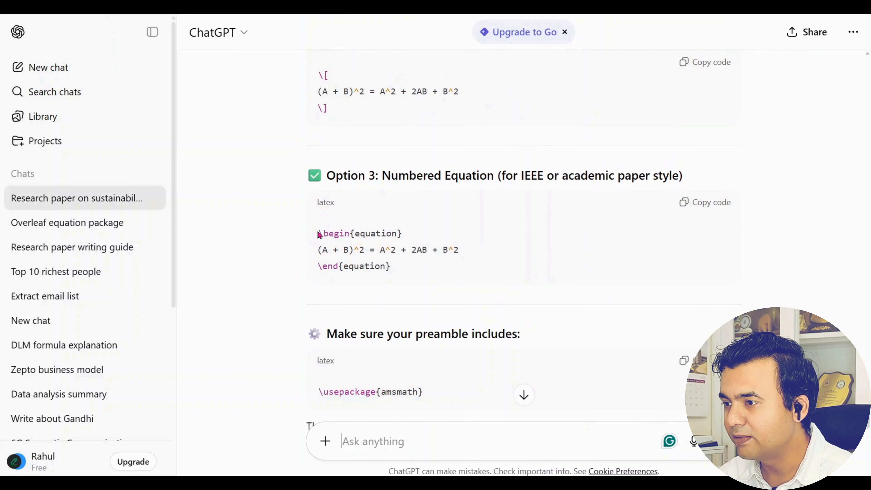
{"action": "left_click_drag", "start_coordinate": [319, 233], "coordinate": [315, 307]}
{"action": "scroll", "coordinate": [434, 343], "scroll_direction": "down", "scroll_amount": 3}
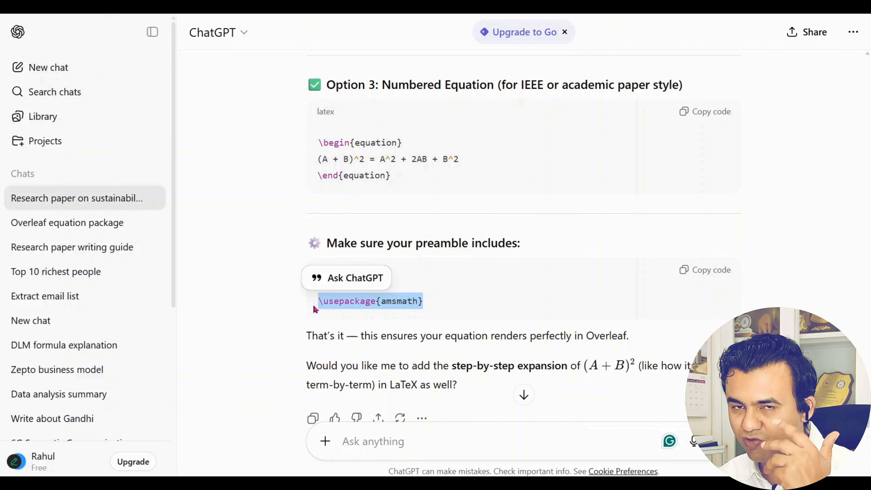
{"action": "key", "text": "ctrl+Tab"}
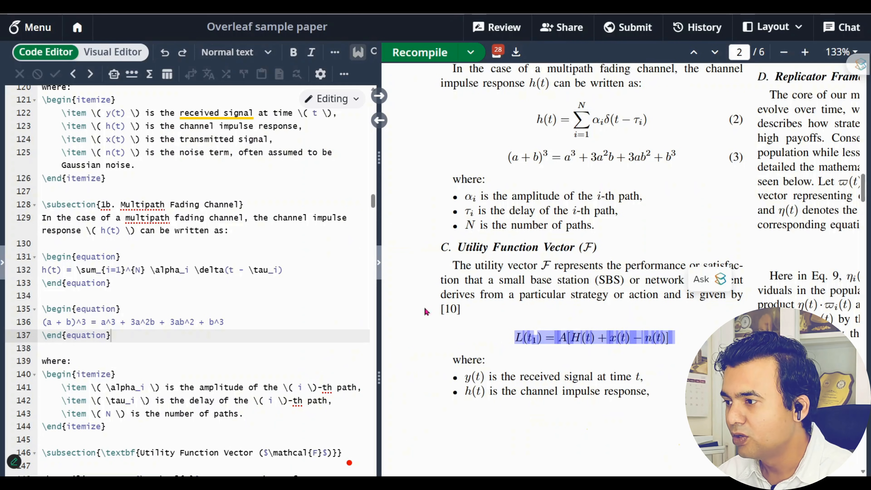
Paste the numbered (A+B)^2 = A^2 + 2AB + B^2 equation below the cube equation and recompile
{"action": "left_click", "coordinate": [217, 341]}
{"action": "key", "text": "Return"}
{"action": "key", "text": "Return"}
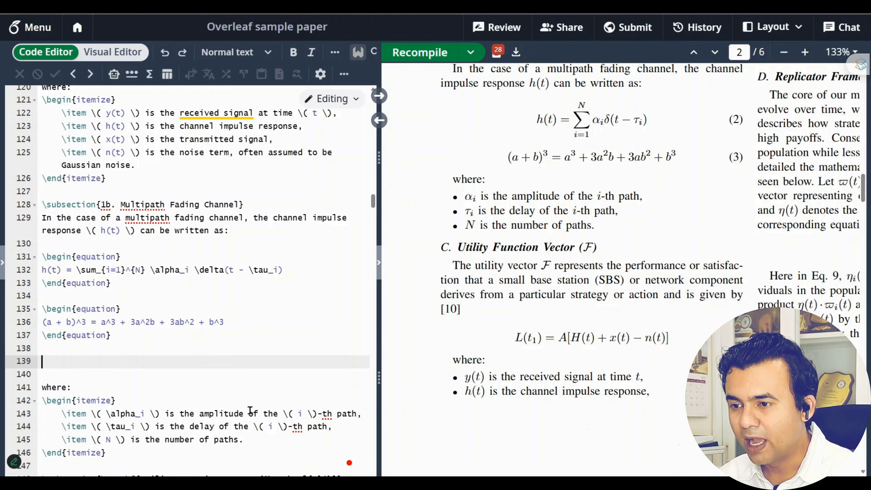
{"action": "type", "text": "\\begin{equation} (A + B)^2 = A^2 + 2AB + B^2 \\end{equation}"}
{"action": "left_click_drag", "start_coordinate": [127, 389], "coordinate": [23, 320]}
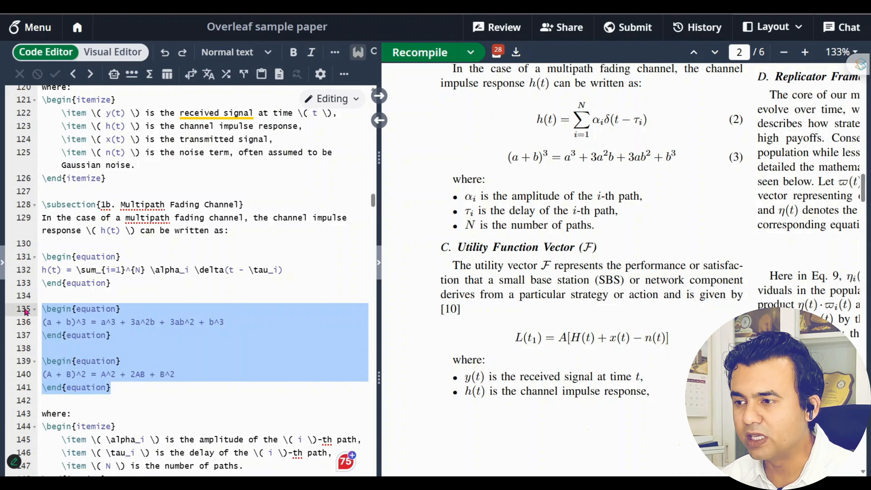
{"action": "left_click", "coordinate": [137, 403]}
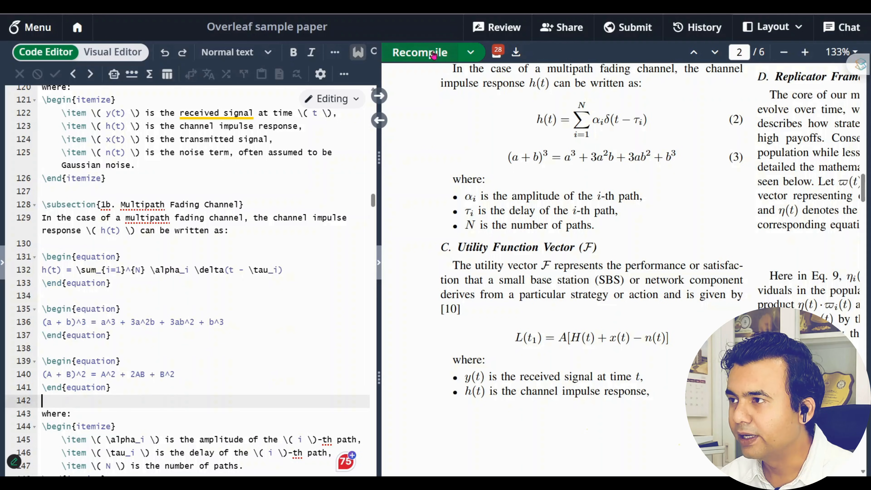
{"action": "left_click", "coordinate": [433, 54]}
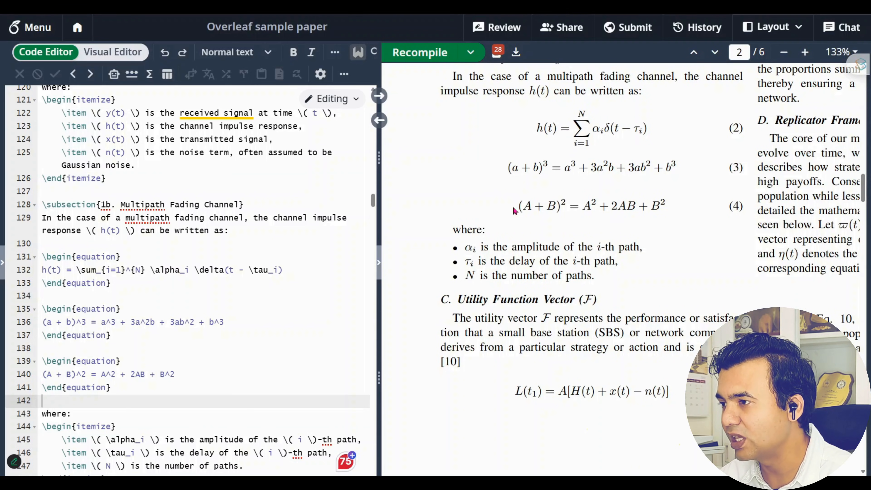
Highlight the new equation (4) and then equation (5) in the compiled PDF
{"action": "left_click_drag", "start_coordinate": [519, 206], "coordinate": [743, 208]}
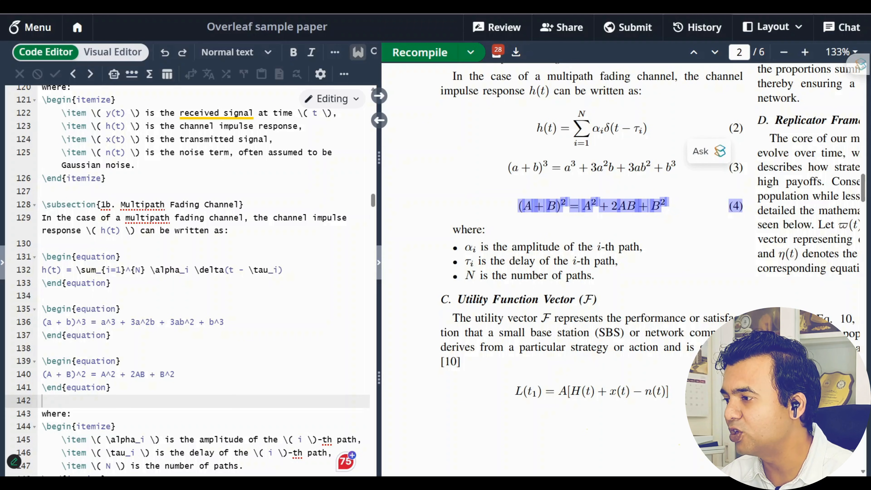
{"action": "scroll", "coordinate": [539, 320], "scroll_direction": "down", "scroll_amount": 3}
{"action": "left_click", "coordinate": [539, 320]}
{"action": "left_click_drag", "start_coordinate": [514, 301], "coordinate": [686, 367]}
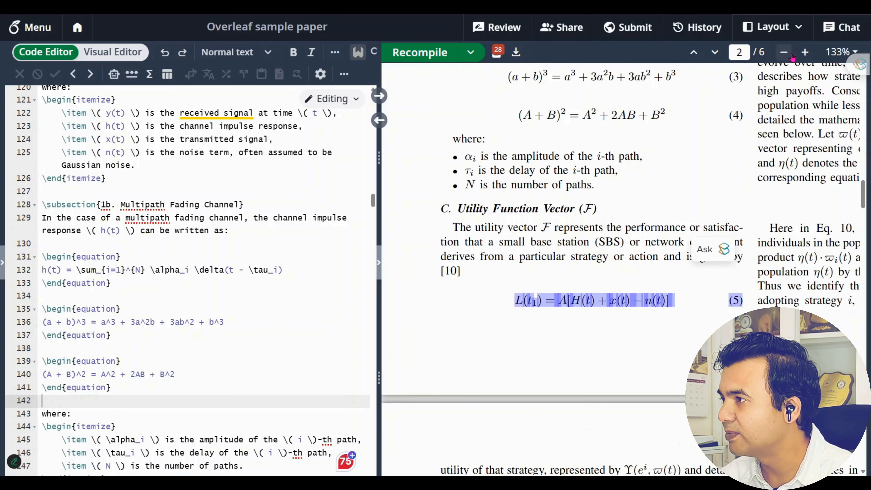
Zoom out the PDF preview and scroll through its pages
{"action": "left_click", "coordinate": [784, 52]}
{"action": "scroll", "coordinate": [645, 412], "scroll_direction": "up", "scroll_amount": 10}
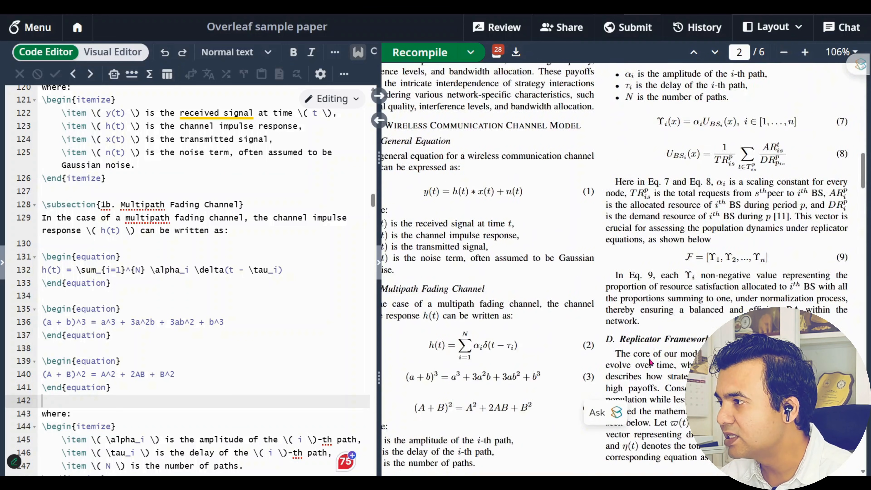
{"action": "scroll", "coordinate": [649, 358], "scroll_direction": "down", "scroll_amount": 4}
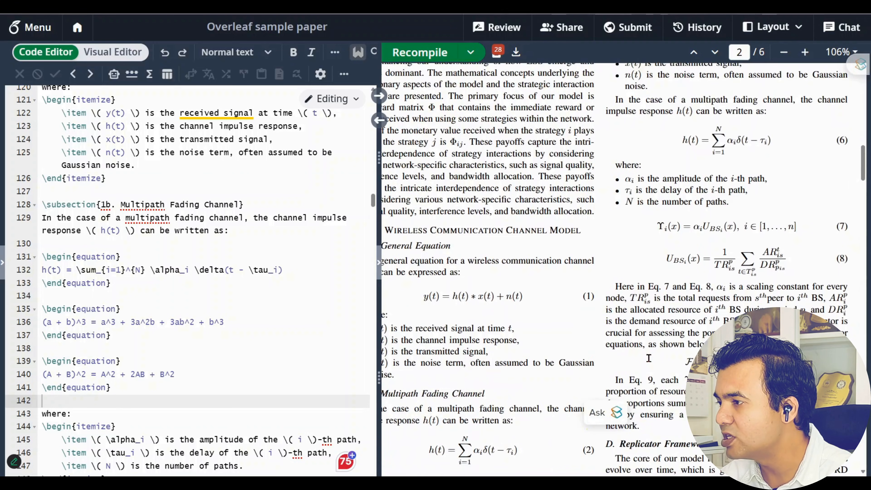
{"action": "scroll", "coordinate": [651, 363], "scroll_direction": "down", "scroll_amount": 9}
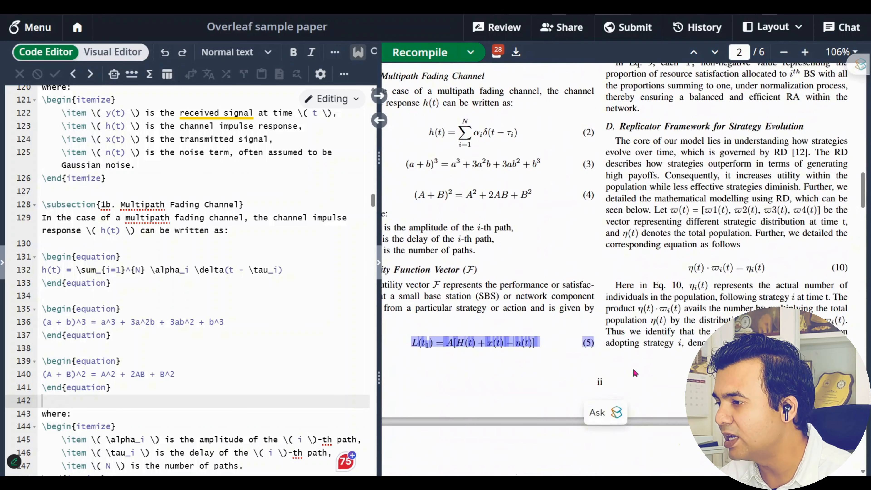
{"action": "scroll", "coordinate": [598, 420], "scroll_direction": "down", "scroll_amount": 9}
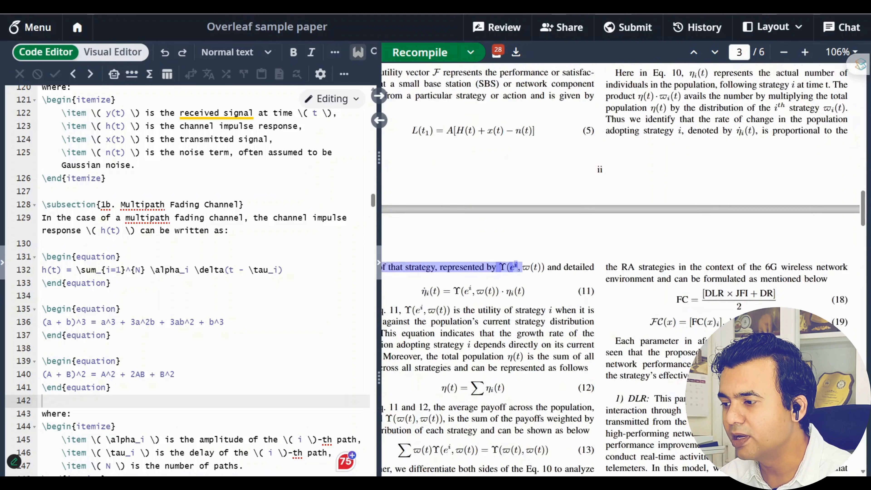
{"action": "left_click", "coordinate": [666, 403]}
{"action": "scroll", "coordinate": [665, 403], "scroll_direction": "left", "scroll_amount": 2}
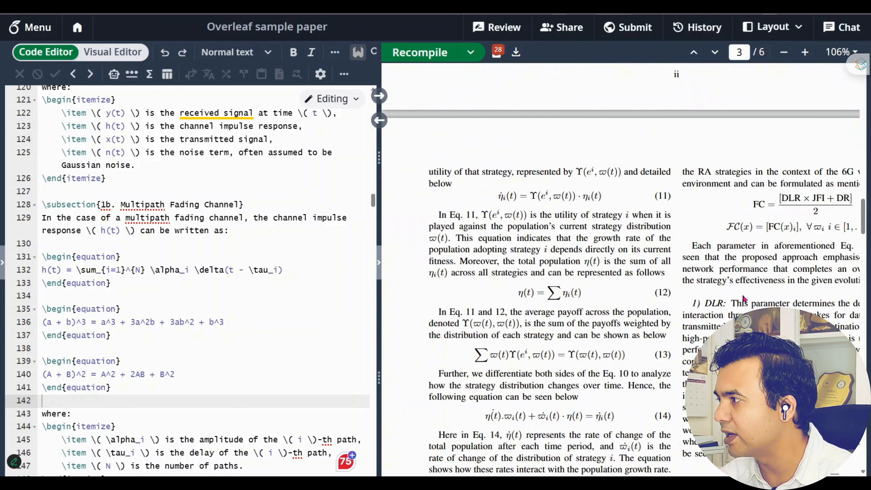
{"action": "scroll", "coordinate": [743, 299], "scroll_direction": "up", "scroll_amount": 5}
In ChatGPT, scroll up to Option 1 and select the inline (A+B)^2 equation code
{"action": "left_click", "coordinate": [292, 5]}
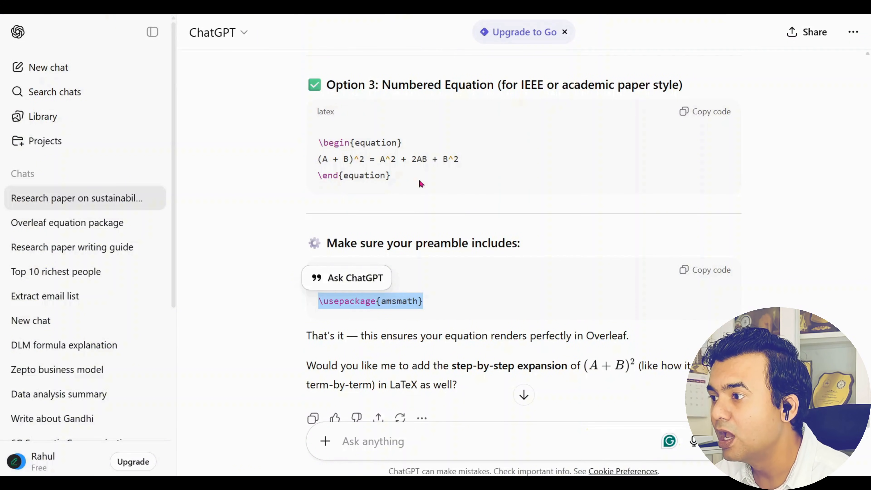
{"action": "scroll", "coordinate": [503, 262], "scroll_direction": "up", "scroll_amount": 5}
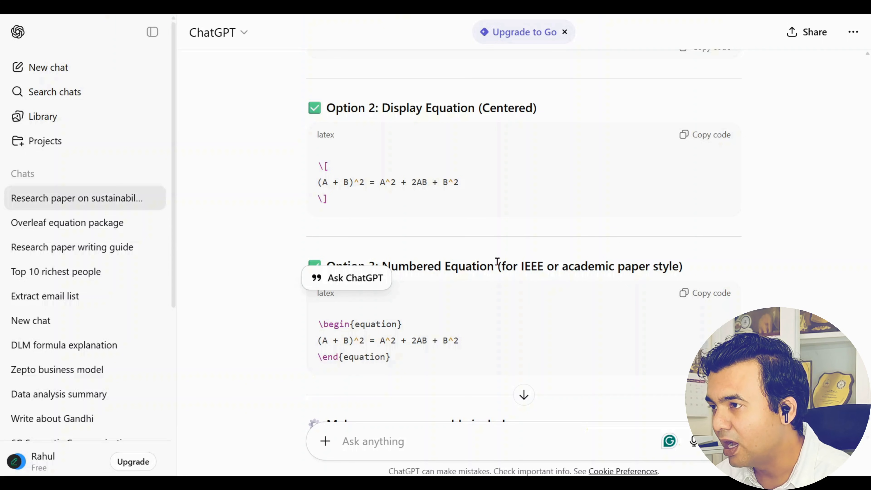
{"action": "scroll", "coordinate": [498, 262], "scroll_direction": "up", "scroll_amount": 5}
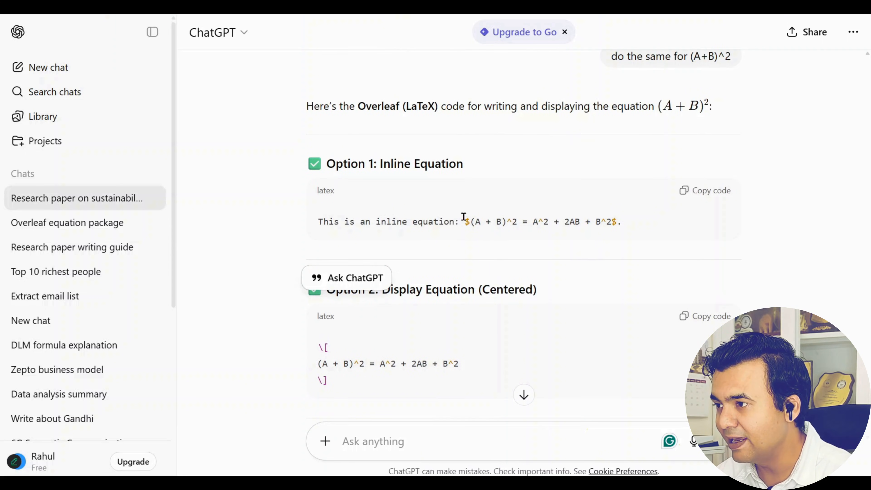
{"action": "left_click_drag", "start_coordinate": [463, 217], "coordinate": [616, 221]}
{"action": "key", "text": "ctrl+c"}
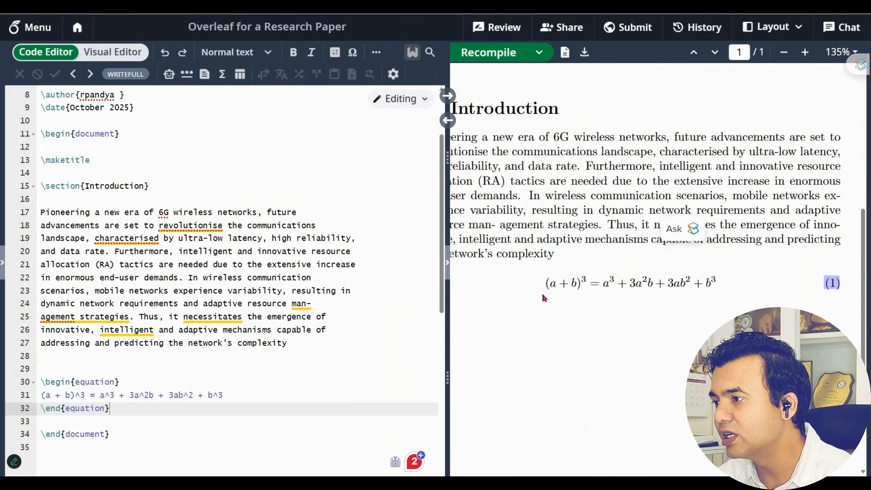
{"action": "left_click_drag", "start_coordinate": [619, 480], "coordinate": [539, 480]}
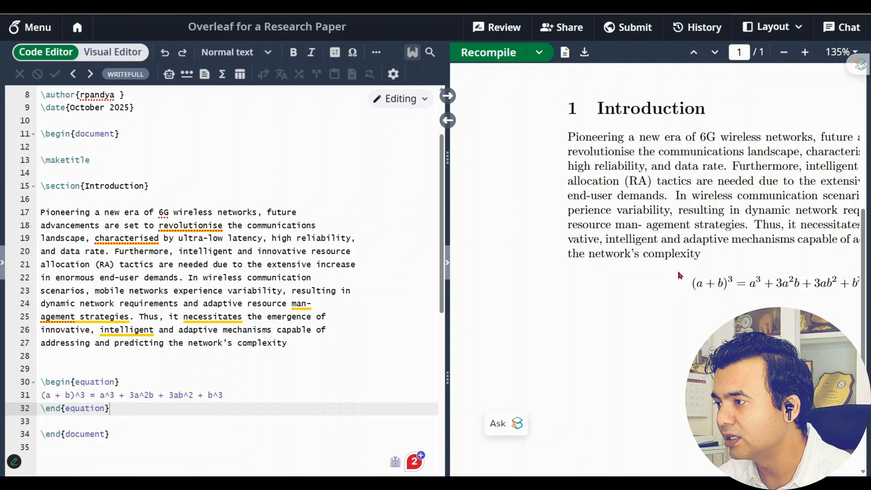
Paste the inline (A+B)^2 equation after 'complexity' on line 27 and inspect its $ delimiters
{"action": "double_click", "coordinate": [677, 254]}
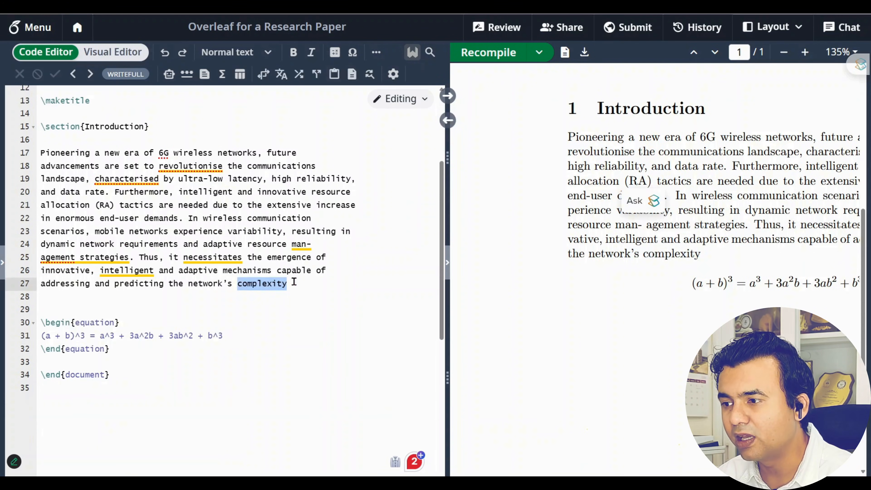
{"action": "left_click", "coordinate": [292, 283]}
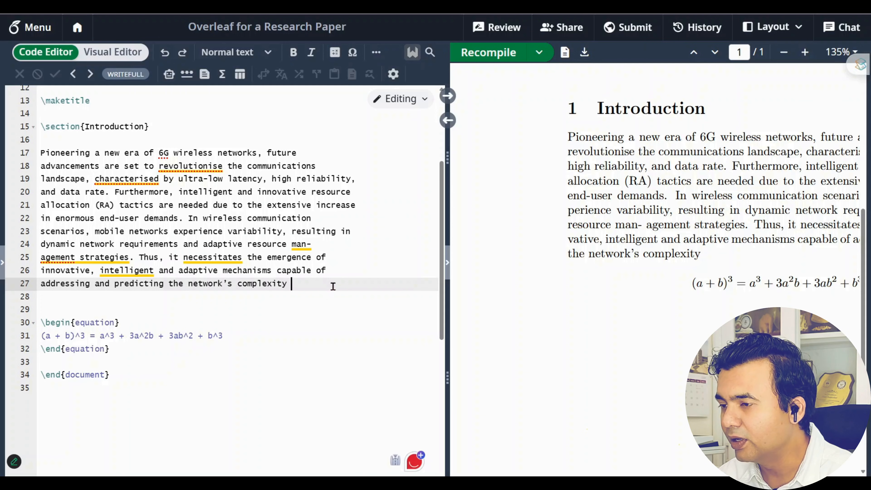
{"action": "key", "text": "ctrl+v"}
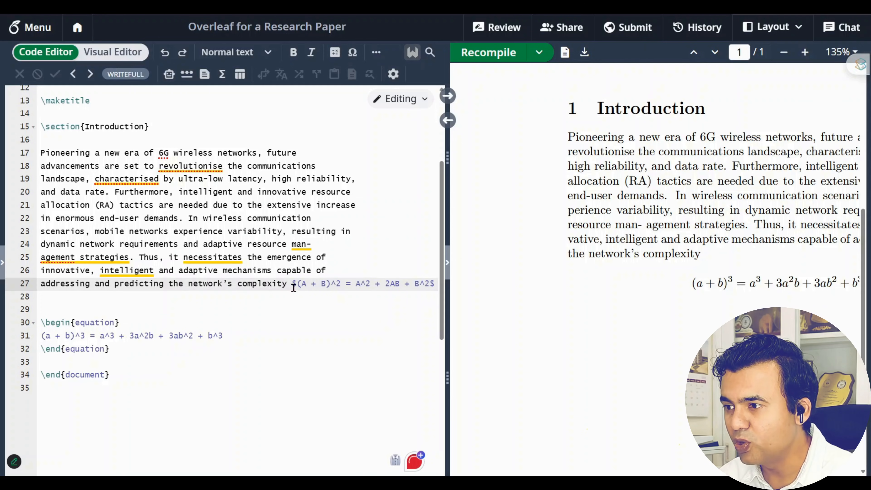
{"action": "left_click_drag", "start_coordinate": [297, 285], "coordinate": [292, 284]}
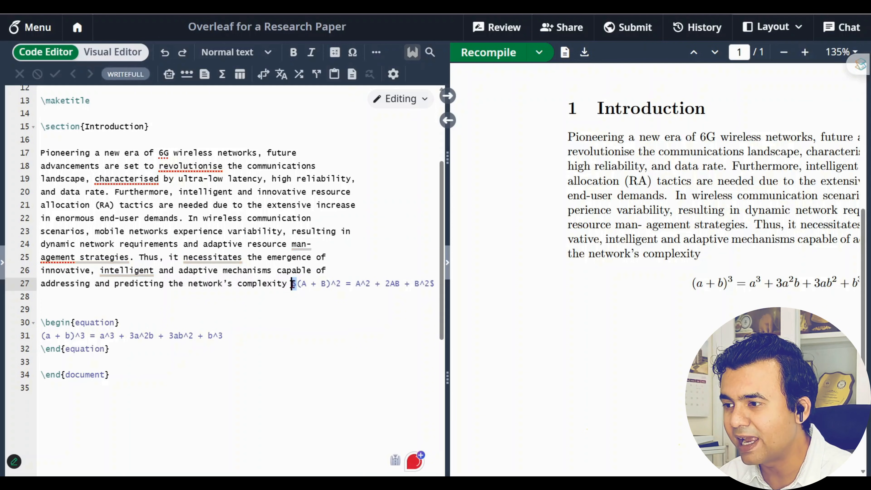
{"action": "left_click_drag", "start_coordinate": [434, 284], "coordinate": [429, 283]}
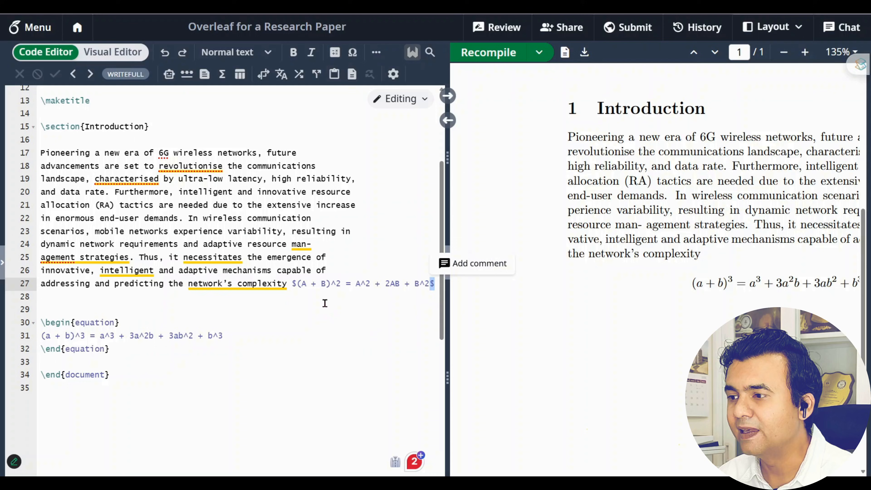
{"action": "left_click_drag", "start_coordinate": [301, 284], "coordinate": [432, 285]}
{"action": "left_click", "coordinate": [346, 325]}
Recompile to show the inline equation ending the Introduction, then delete it from line 27
{"action": "left_click", "coordinate": [298, 285]}
{"action": "left_click_drag", "start_coordinate": [298, 284], "coordinate": [430, 285]}
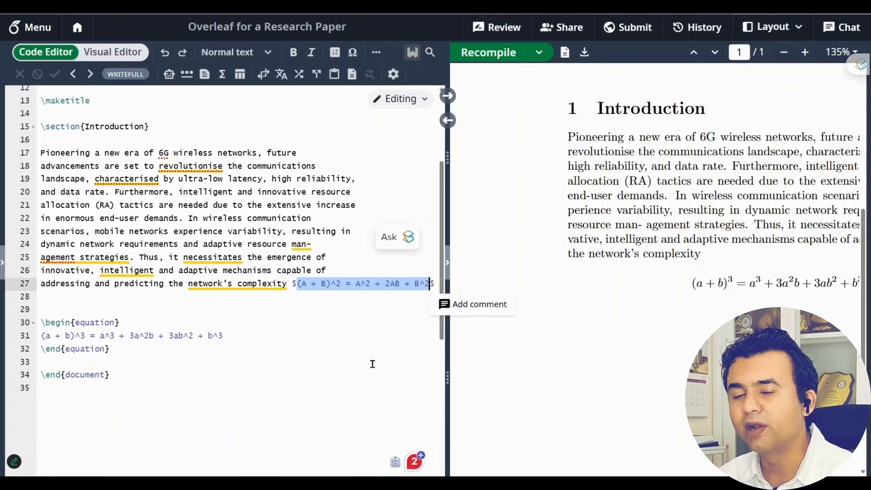
{"action": "left_click_drag", "start_coordinate": [447, 379], "coordinate": [470, 379]}
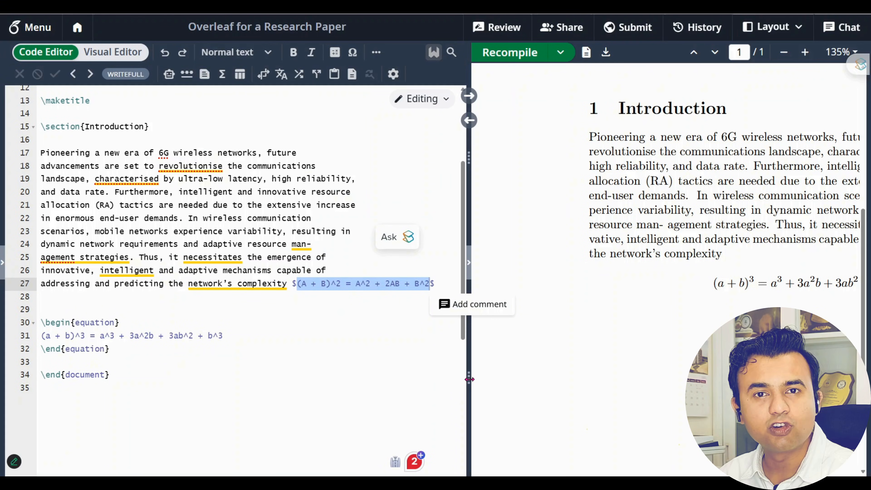
{"action": "left_click", "coordinate": [410, 351]}
{"action": "left_click", "coordinate": [511, 53]}
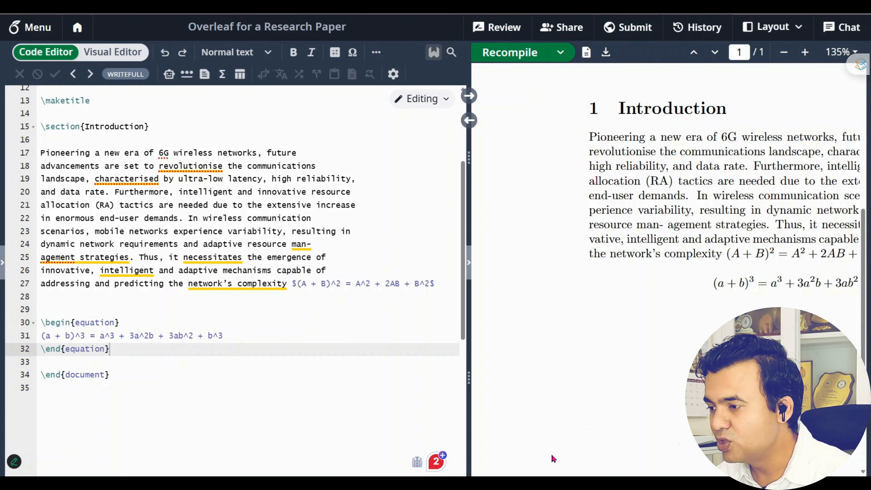
{"action": "scroll", "coordinate": [603, 315], "scroll_direction": "right", "scroll_amount": 3}
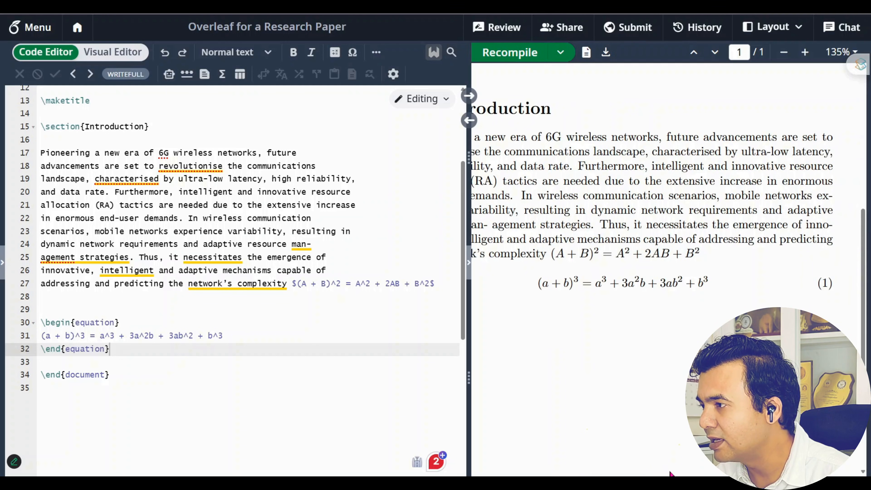
{"action": "left_click_drag", "start_coordinate": [552, 254], "coordinate": [704, 260]}
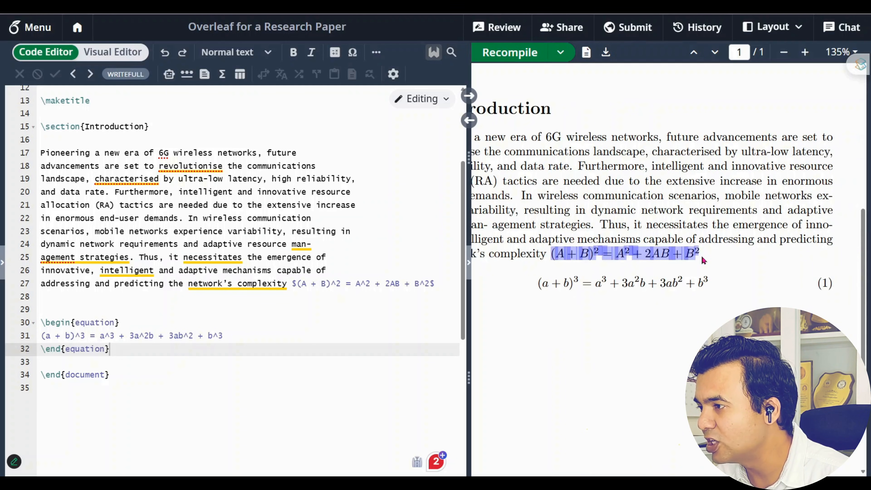
{"action": "left_click_drag", "start_coordinate": [292, 284], "coordinate": [443, 281]}
{"action": "key", "text": "ctrl+c"}
{"action": "key", "text": "BackSpace"}
Paste the inline (A+B)^2 equation after 'communications landscape,' on line 19, recompile, and widen the PDF preview
{"action": "left_click", "coordinate": [95, 179]}
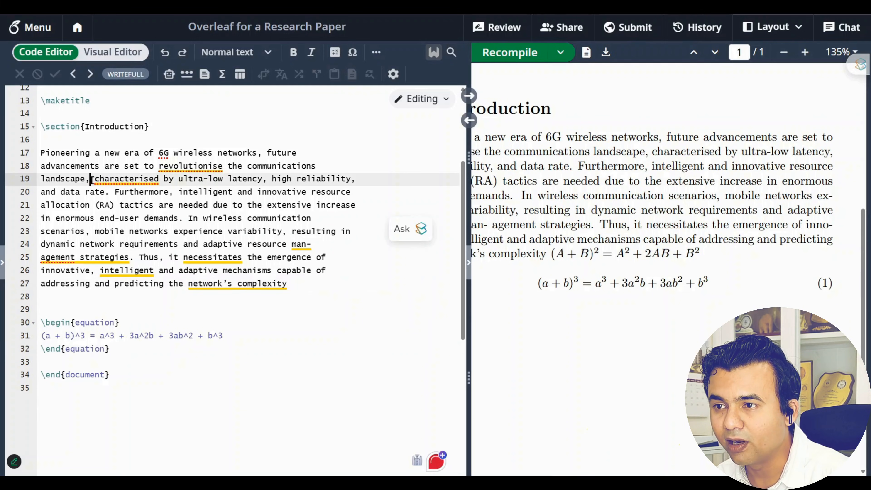
{"action": "key", "text": "ctrl+v"}
{"action": "key", "text": "Down"}
{"action": "key", "text": "Delete"}
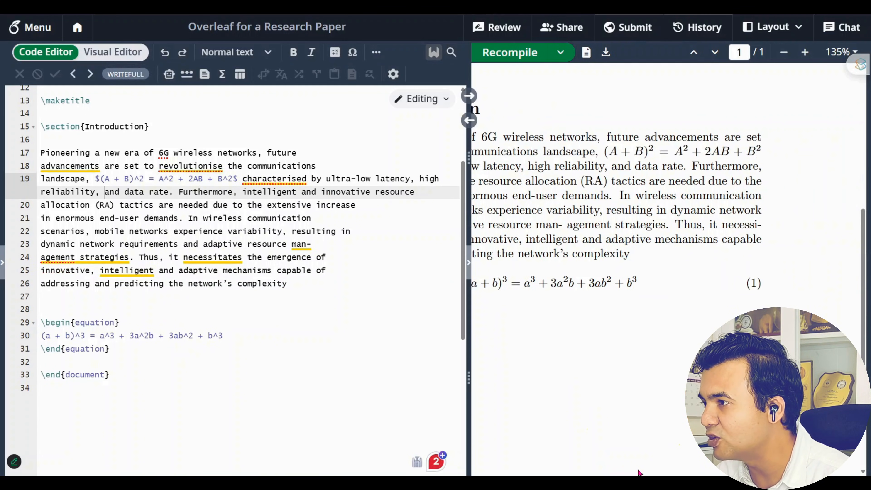
{"action": "left_click_drag", "start_coordinate": [468, 374], "coordinate": [274, 376]}
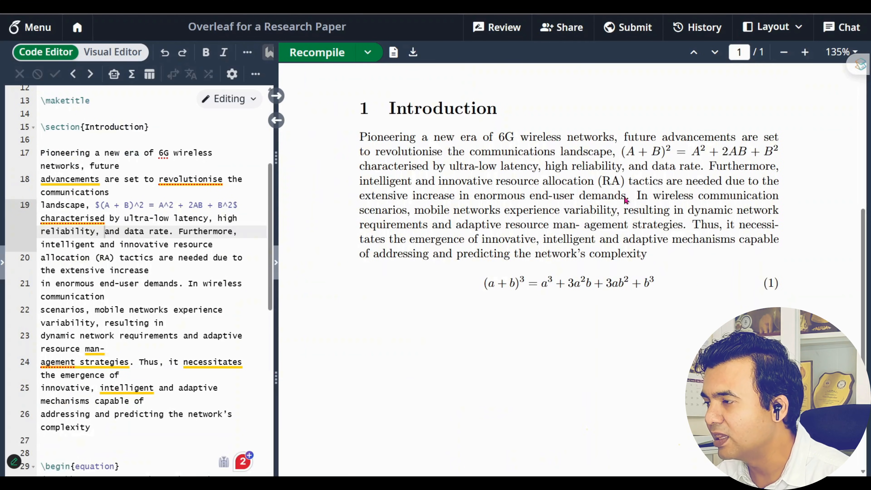
{"action": "left_click_drag", "start_coordinate": [622, 152], "coordinate": [788, 153]}
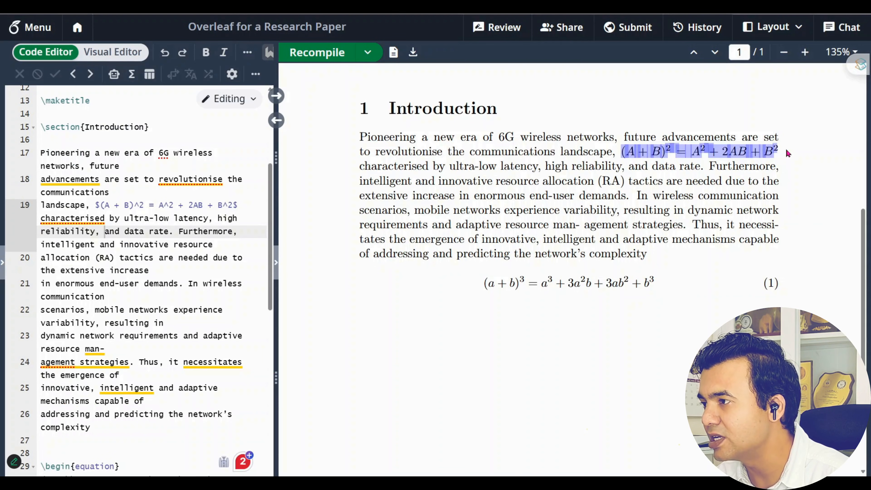
{"action": "left_click", "coordinate": [632, 347]}
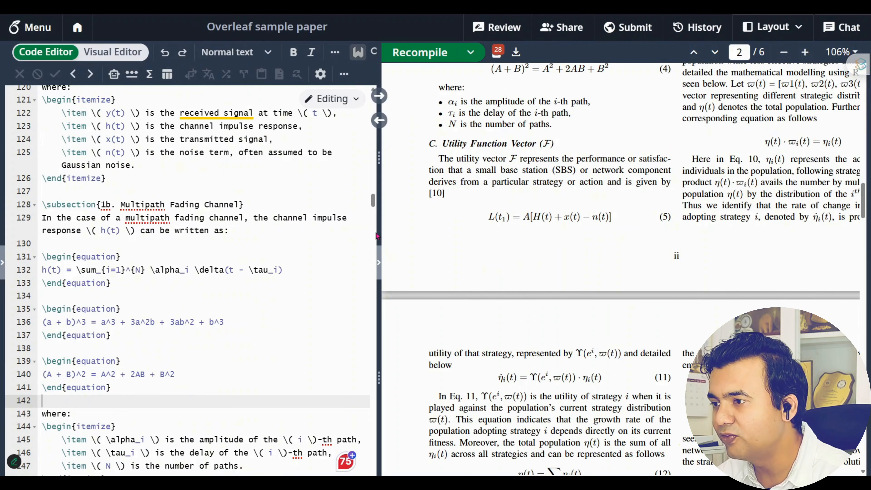
{"action": "left_click_drag", "start_coordinate": [376, 236], "coordinate": [324, 234]}
{"action": "scroll", "coordinate": [578, 283], "scroll_direction": "down", "scroll_amount": 8}
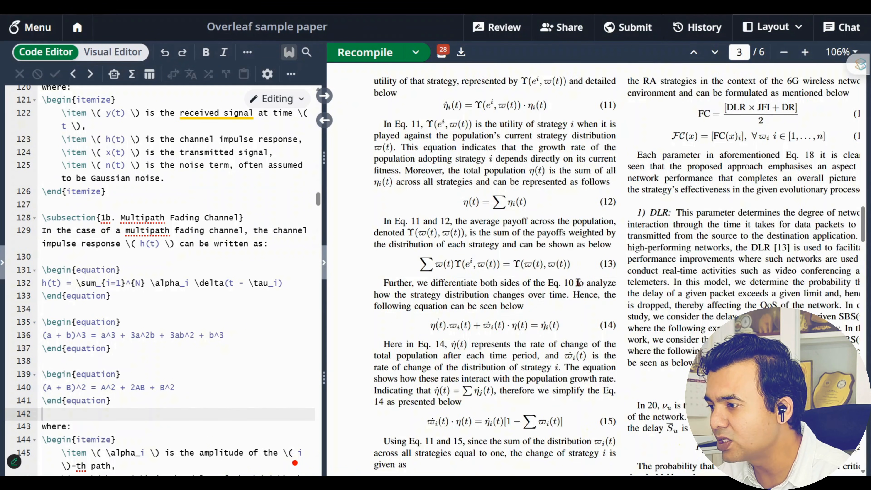
{"action": "scroll", "coordinate": [578, 283], "scroll_direction": "down", "scroll_amount": 10}
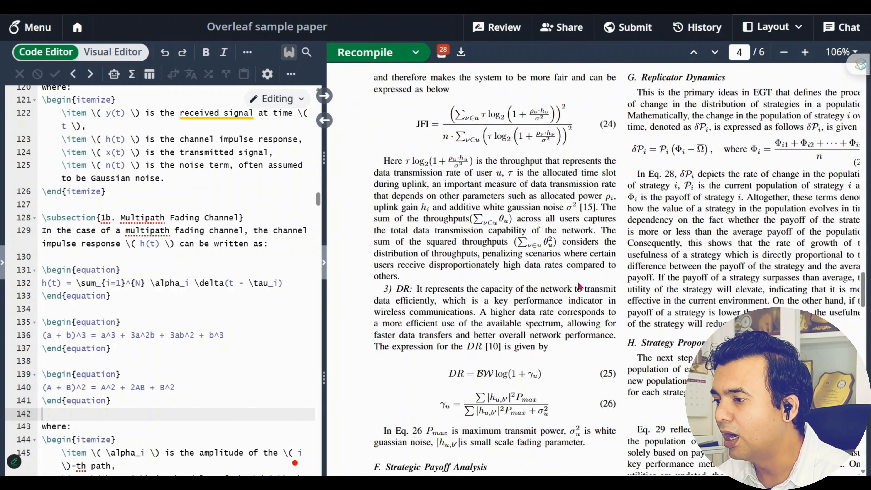
{"action": "scroll", "coordinate": [579, 286], "scroll_direction": "down", "scroll_amount": 5}
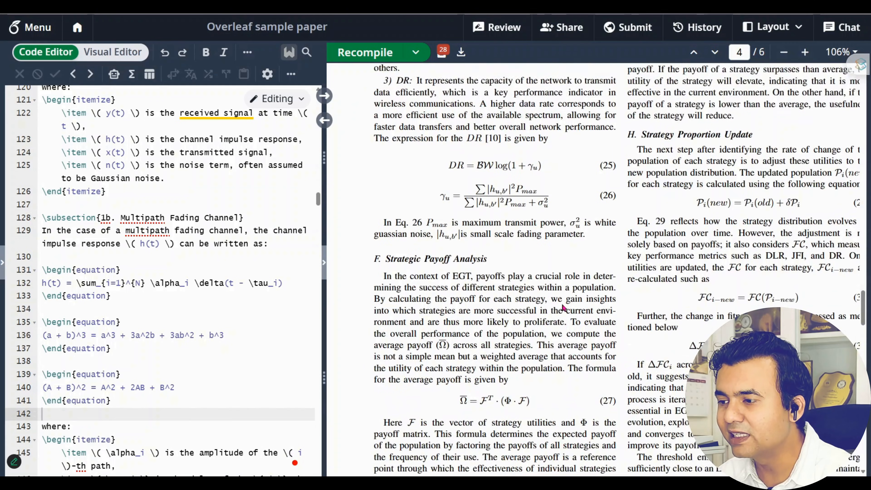
{"action": "scroll", "coordinate": [563, 306], "scroll_direction": "down", "scroll_amount": 1}
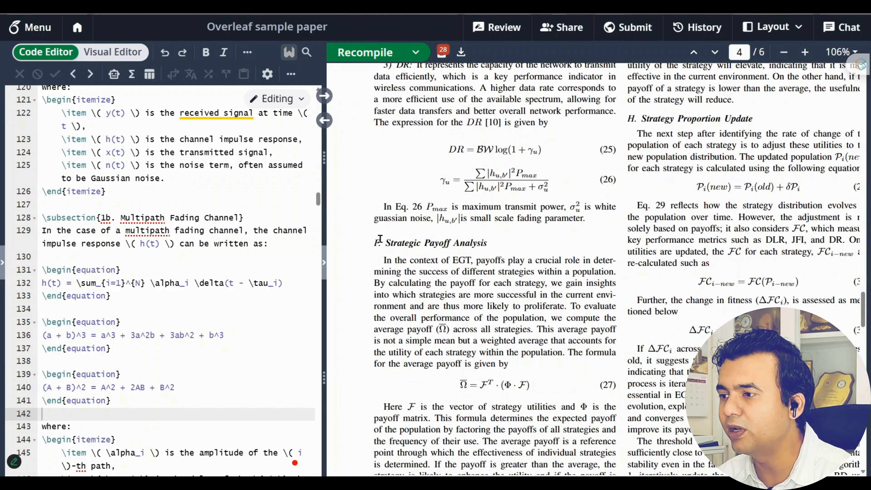
{"action": "left_click_drag", "start_coordinate": [376, 241], "coordinate": [486, 243]}
{"action": "double_click", "coordinate": [464, 248]}
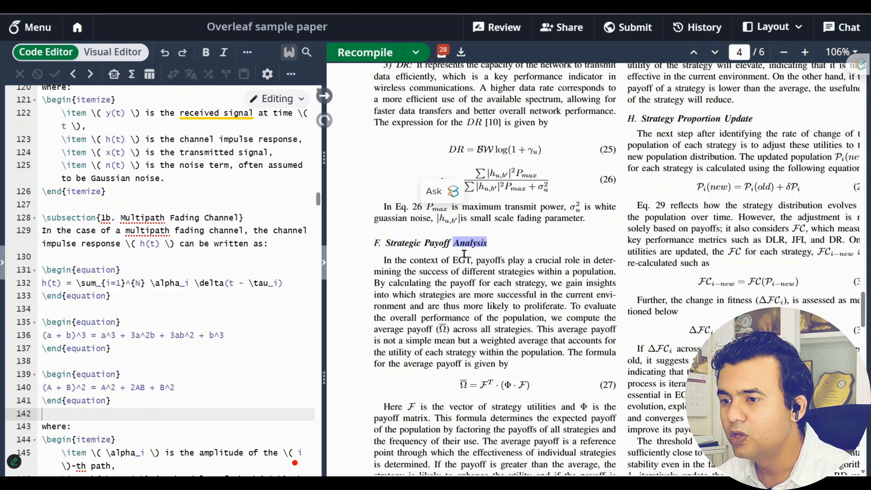
{"action": "left_click_drag", "start_coordinate": [274, 283], "coordinate": [41, 284]}
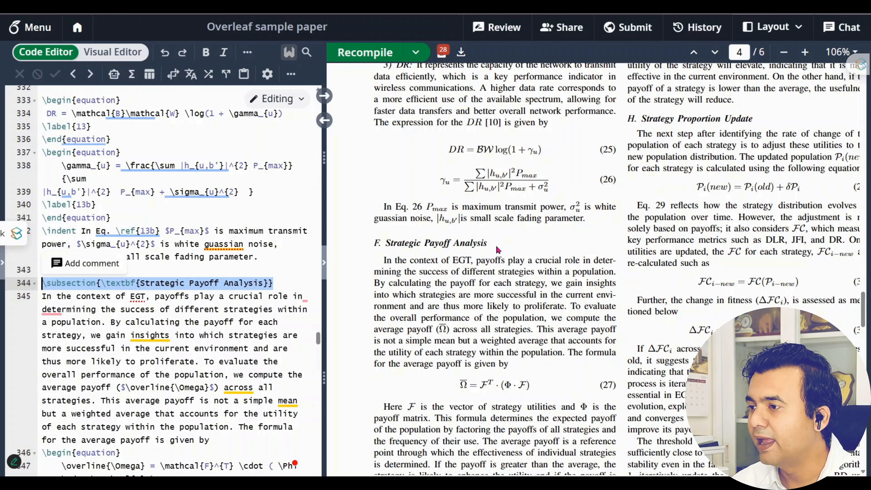
{"action": "left_click_drag", "start_coordinate": [484, 243], "coordinate": [365, 248]}
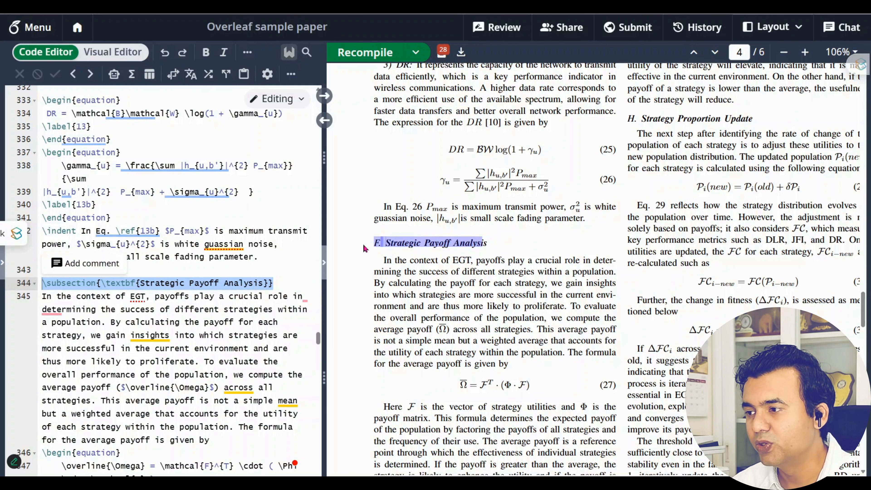
{"action": "scroll", "coordinate": [517, 290], "scroll_direction": "down", "scroll_amount": 15}
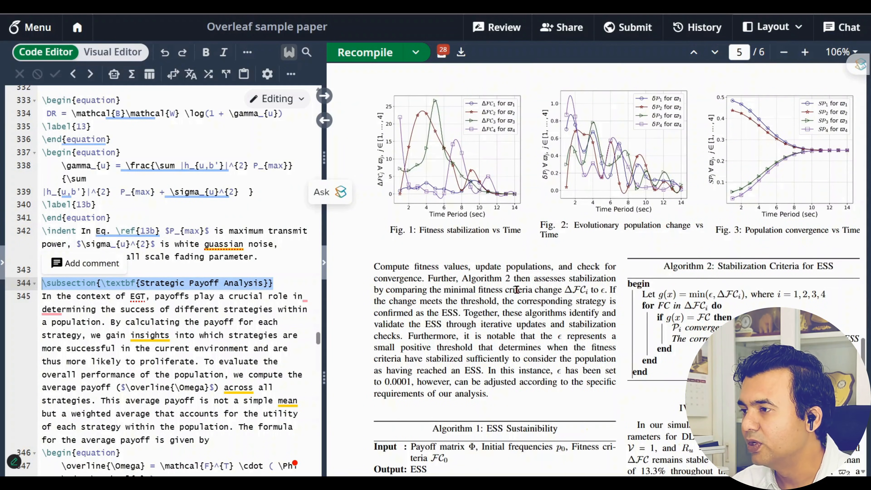
{"action": "scroll", "coordinate": [499, 310], "scroll_direction": "down", "scroll_amount": 10}
{"action": "scroll", "coordinate": [503, 317], "scroll_direction": "up", "scroll_amount": 7}
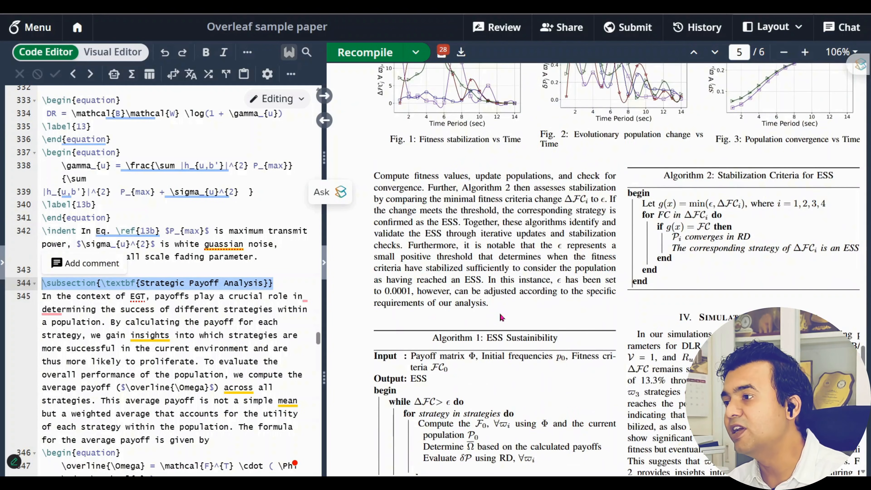
{"action": "scroll", "coordinate": [502, 317], "scroll_direction": "down", "scroll_amount": 9}
{"action": "scroll", "coordinate": [505, 308], "scroll_direction": "up", "scroll_amount": 8}
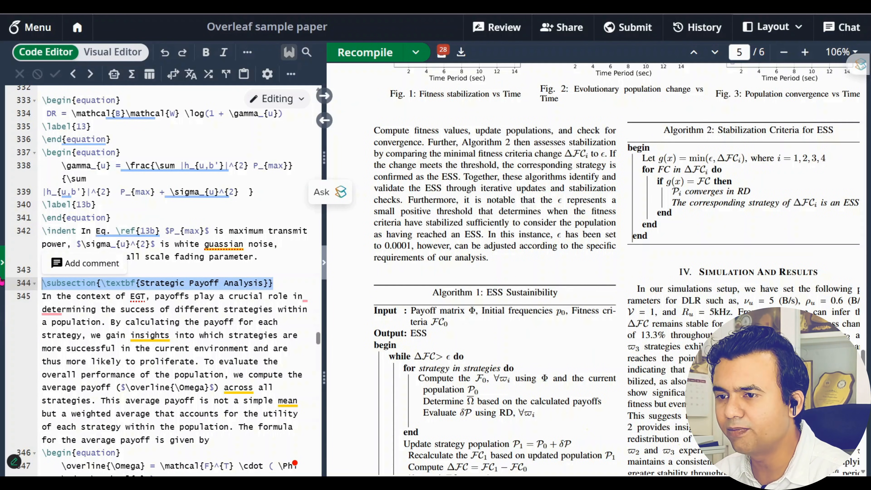
{"action": "left_click", "coordinate": [2, 262]}
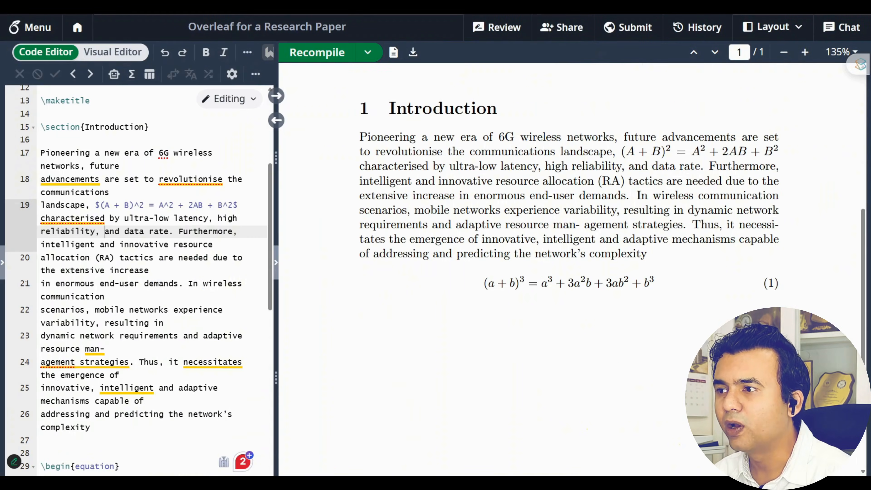
Add a blank line after the \end{equation} line
{"action": "left_click_drag", "start_coordinate": [277, 332], "coordinate": [424, 334]}
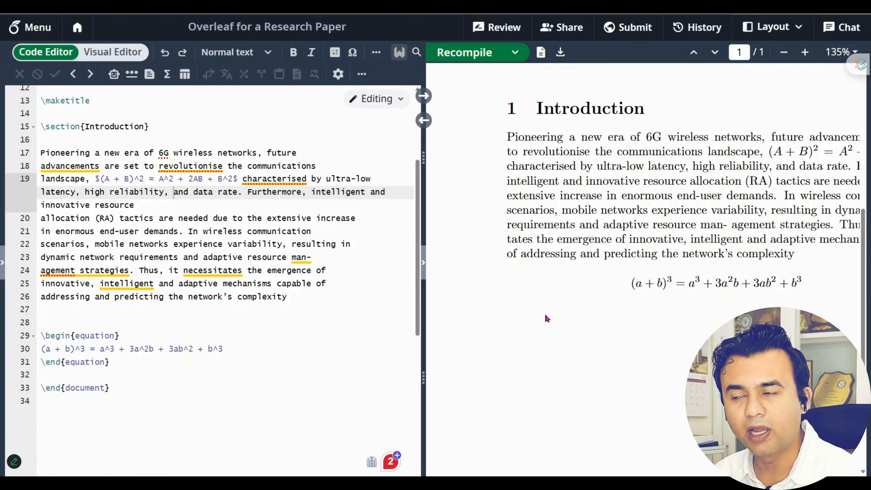
{"action": "scroll", "coordinate": [684, 331], "scroll_direction": "down", "scroll_amount": 5}
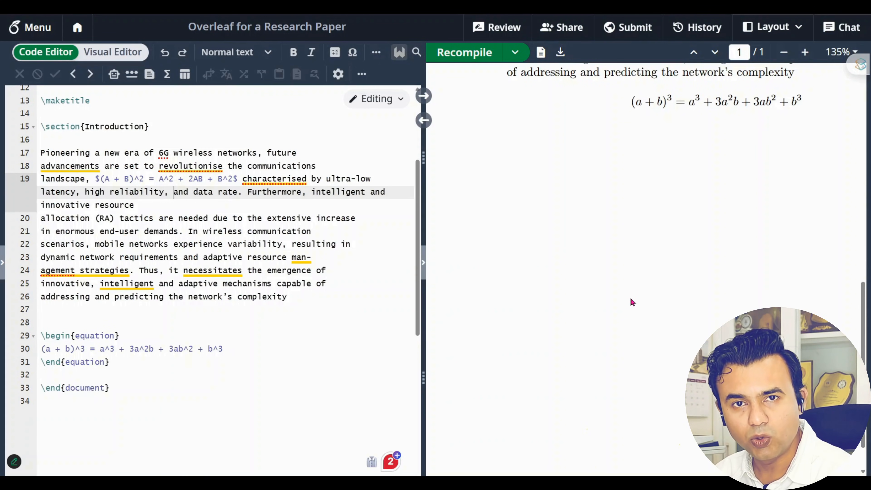
{"action": "left_click", "coordinate": [155, 360]}
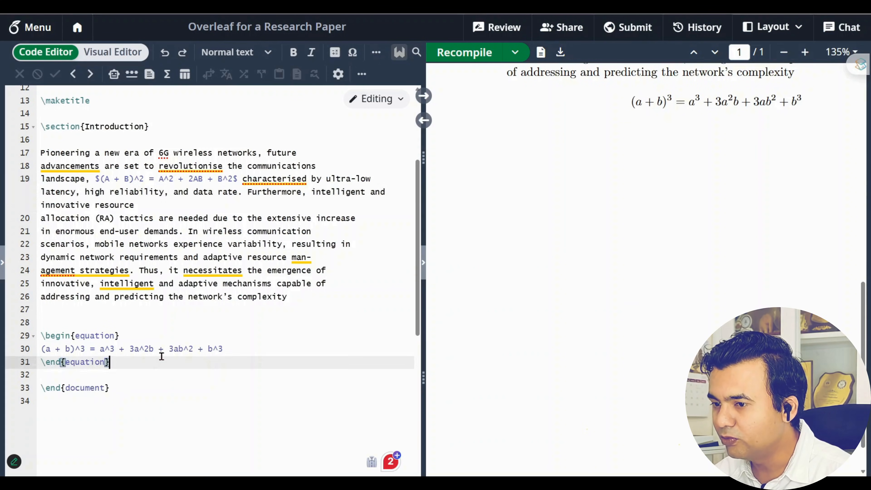
{"action": "key", "text": "Return"}
{"action": "key", "text": "Return"}
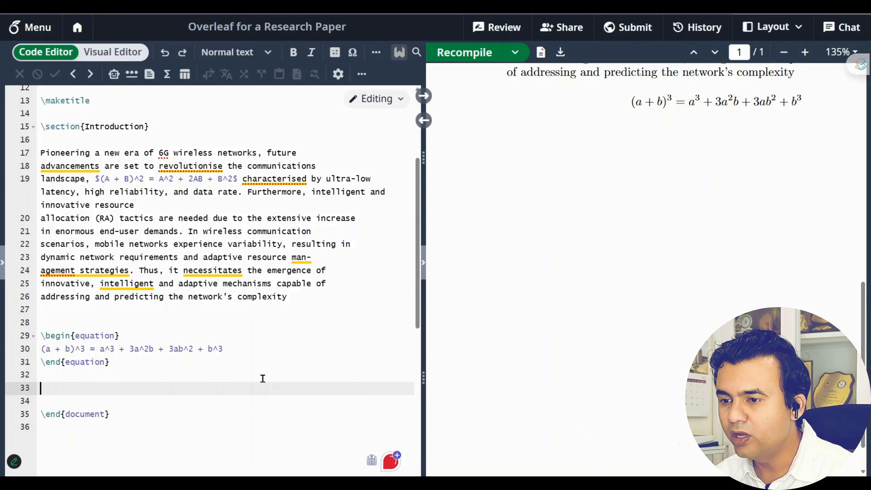
Upload 1.png from the Sample paper folder into the project and preview it
{"action": "left_click", "coordinate": [3, 263]}
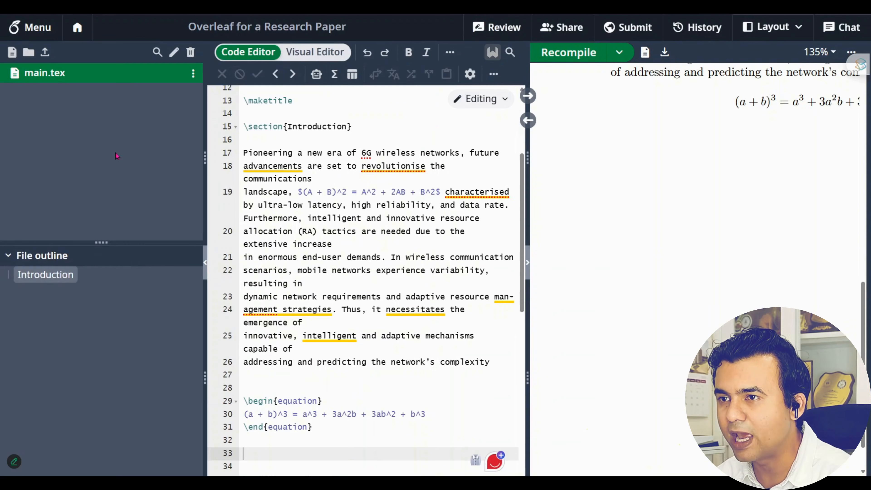
{"action": "left_click", "coordinate": [45, 53]}
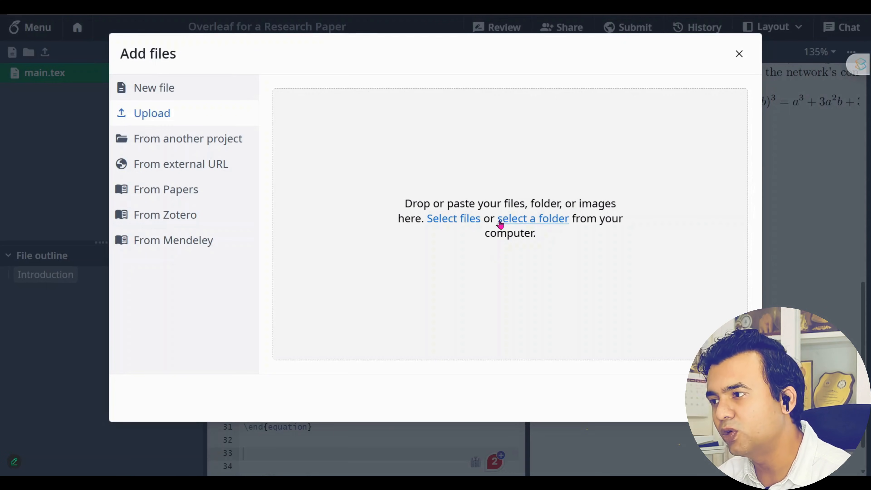
{"action": "left_click", "coordinate": [514, 220]}
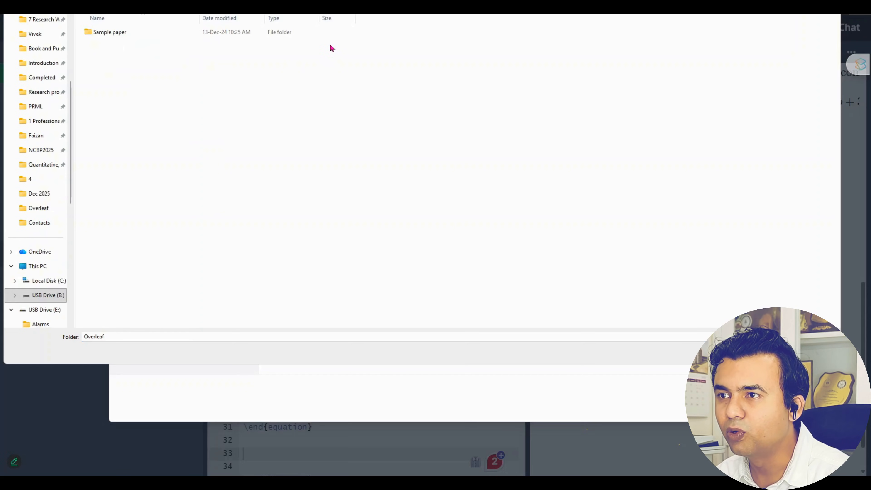
{"action": "double_click", "coordinate": [289, 35]}
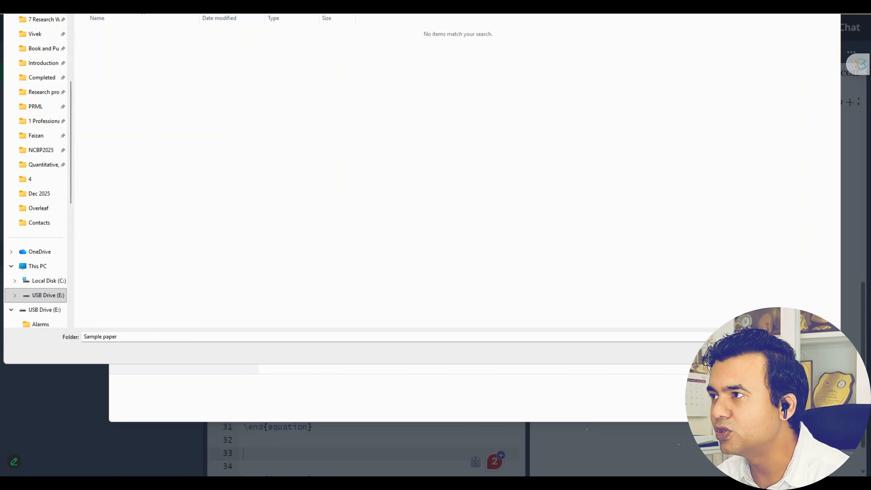
{"action": "left_click", "coordinate": [767, 353]}
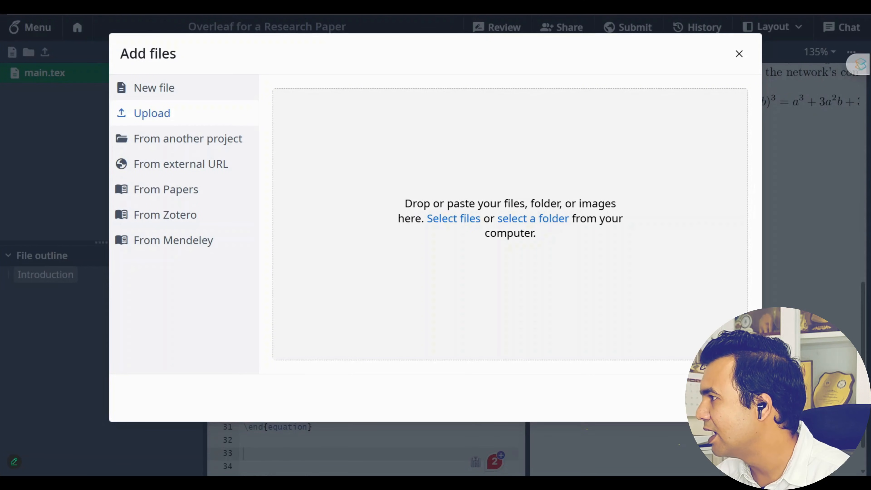
{"action": "left_click_drag", "start_coordinate": [521, 255], "coordinate": [476, 262]}
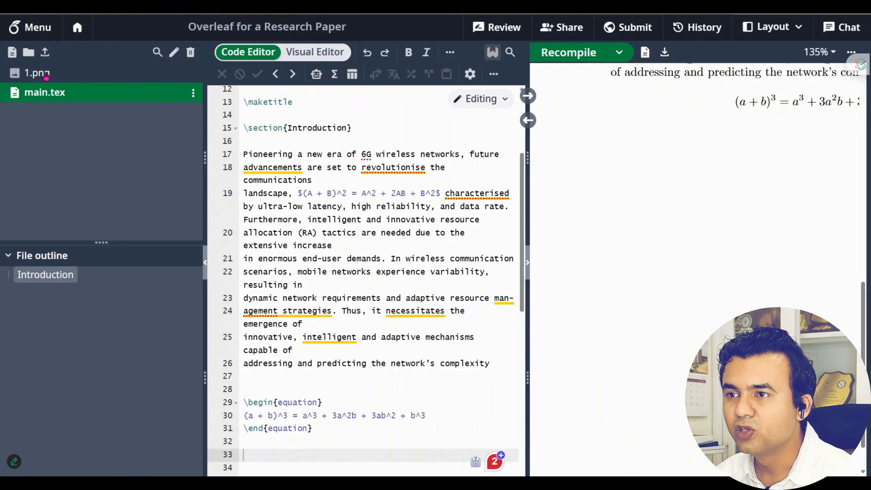
{"action": "left_click", "coordinate": [37, 73]}
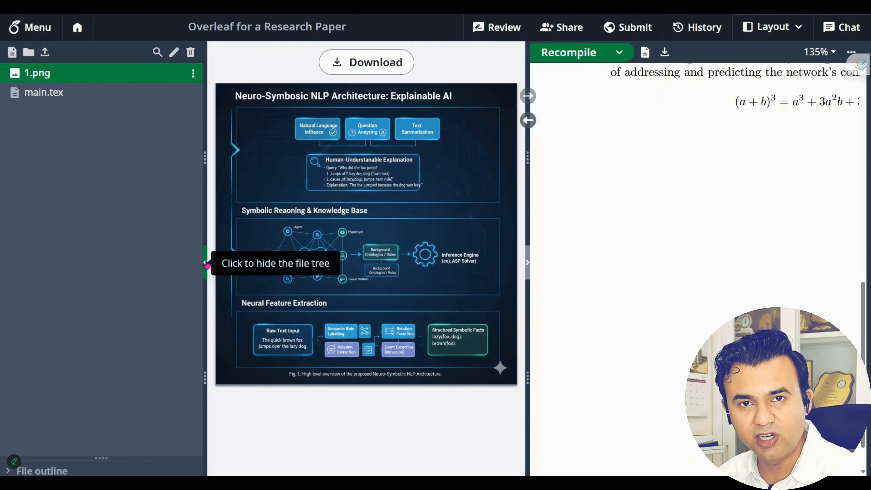
{"action": "left_click", "coordinate": [207, 263]}
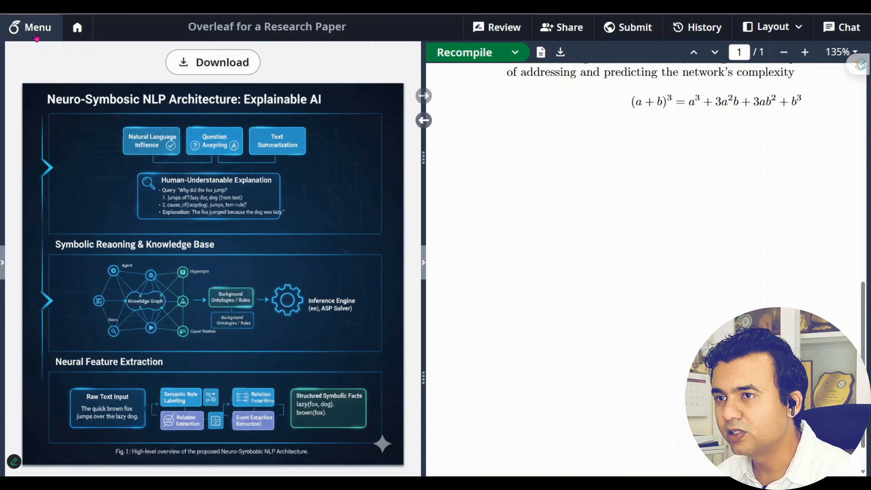
{"action": "left_click", "coordinate": [2, 271]}
{"action": "left_click", "coordinate": [44, 92]}
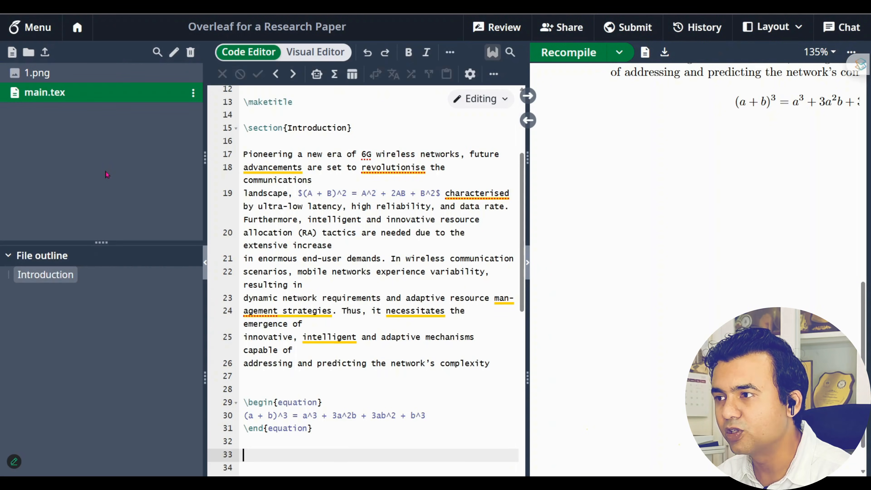
{"action": "left_click", "coordinate": [205, 262]}
{"action": "scroll", "coordinate": [680, 316], "scroll_direction": "up", "scroll_amount": 4}
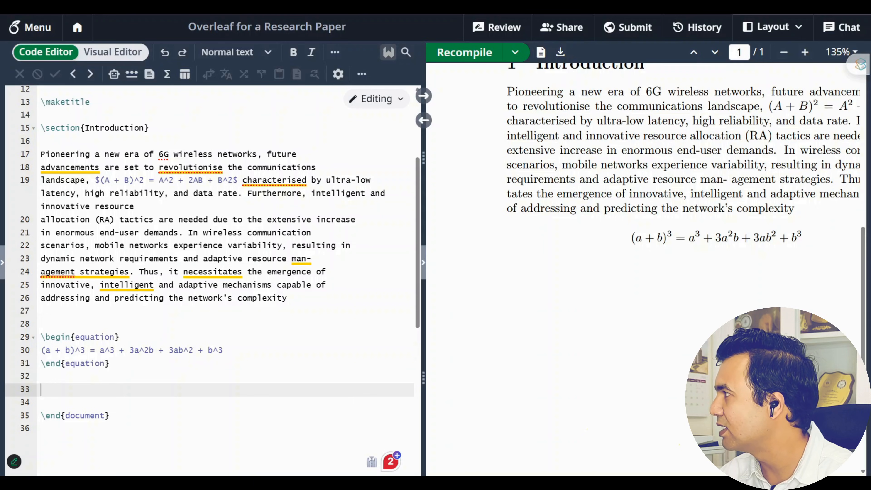
Ask ChatGPT 'give me the overleaf code for inserting an image'
{"action": "key", "text": "ctrl+Tab"}
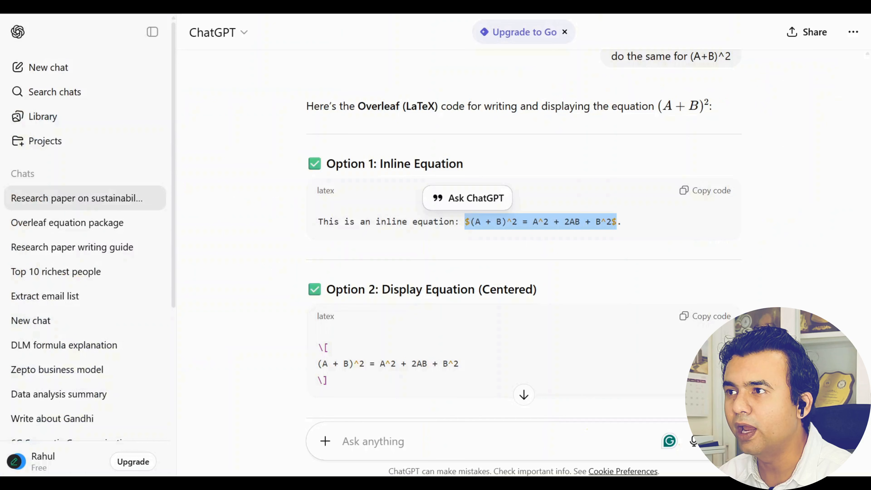
{"action": "scroll", "coordinate": [459, 329], "scroll_direction": "down", "scroll_amount": 5}
{"action": "scroll", "coordinate": [455, 367], "scroll_direction": "down", "scroll_amount": 2}
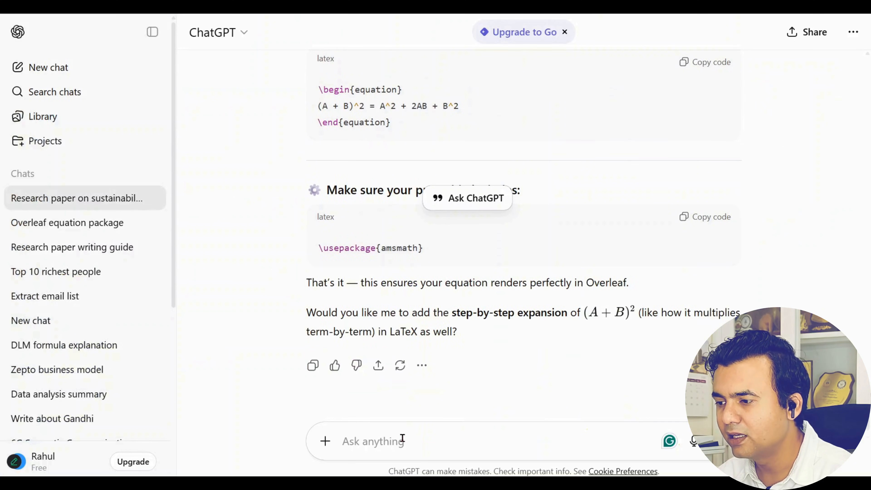
{"action": "left_click", "coordinate": [398, 440]}
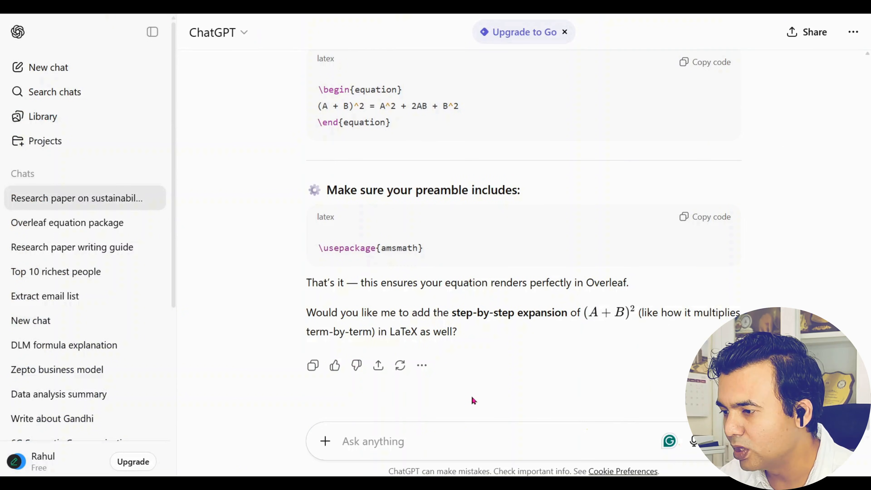
{"action": "type", "text": "give me th"}
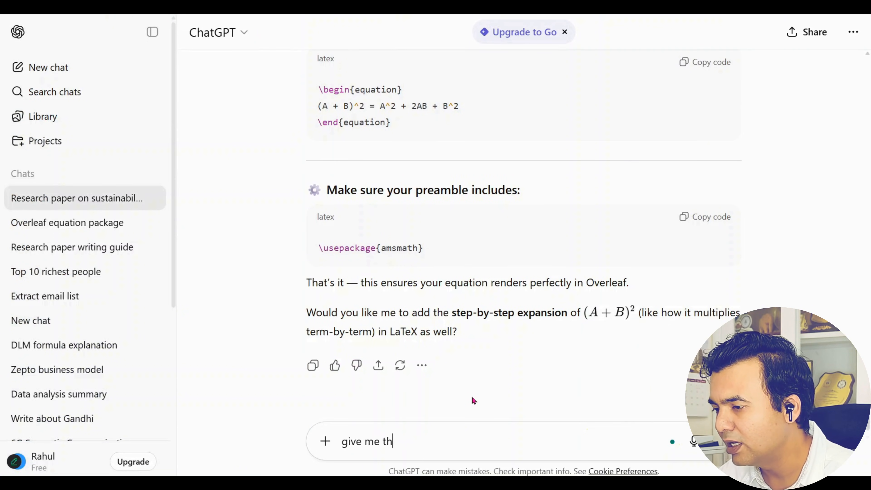
{"action": "type", "text": "e overleaf "}
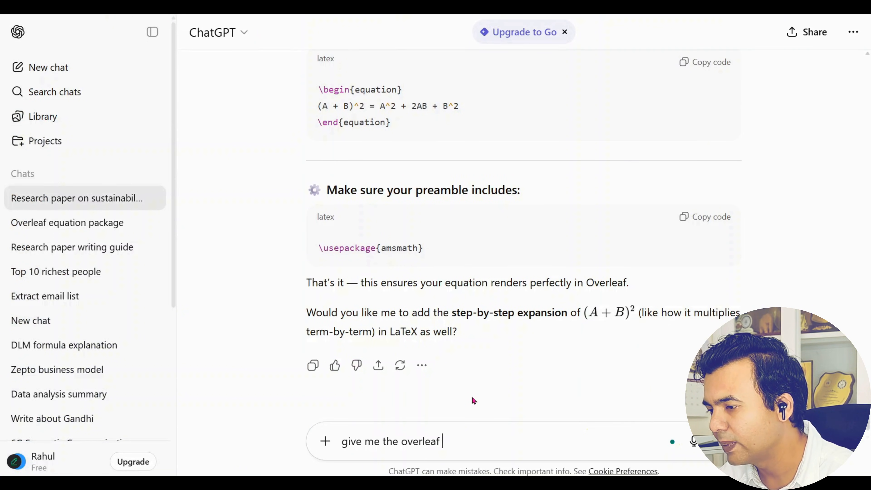
{"action": "type", "text": "code for inser"}
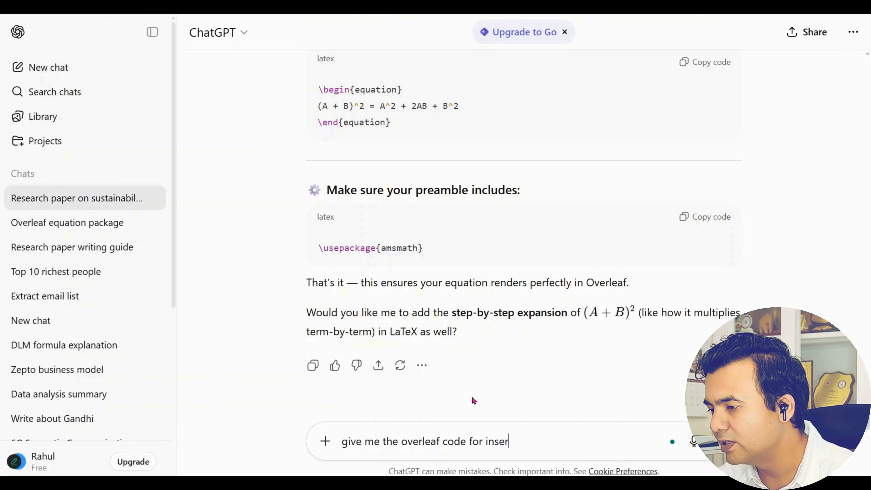
{"action": "type", "text": "ting an image"}
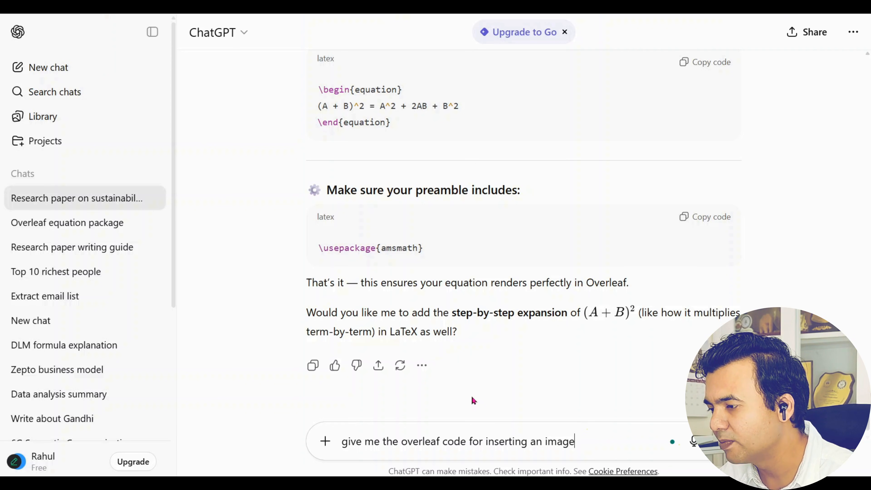
{"action": "key", "text": "Return"}
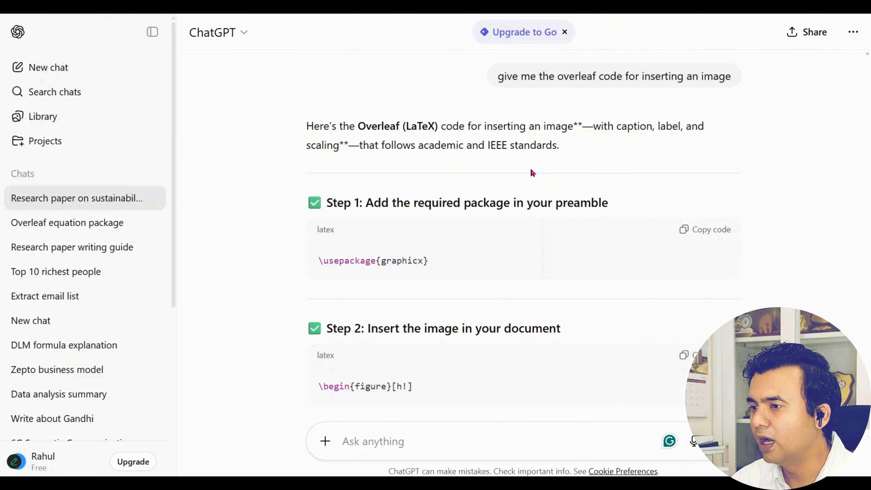
Copy the \usepackage{graphicx} line from ChatGPT's reply
{"action": "left_click_drag", "start_coordinate": [315, 261], "coordinate": [428, 255]}
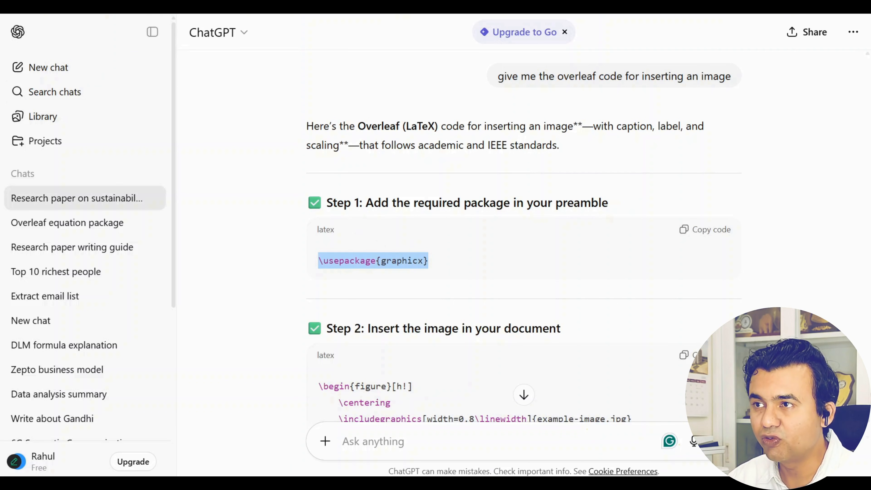
{"action": "right_click", "coordinate": [356, 266]}
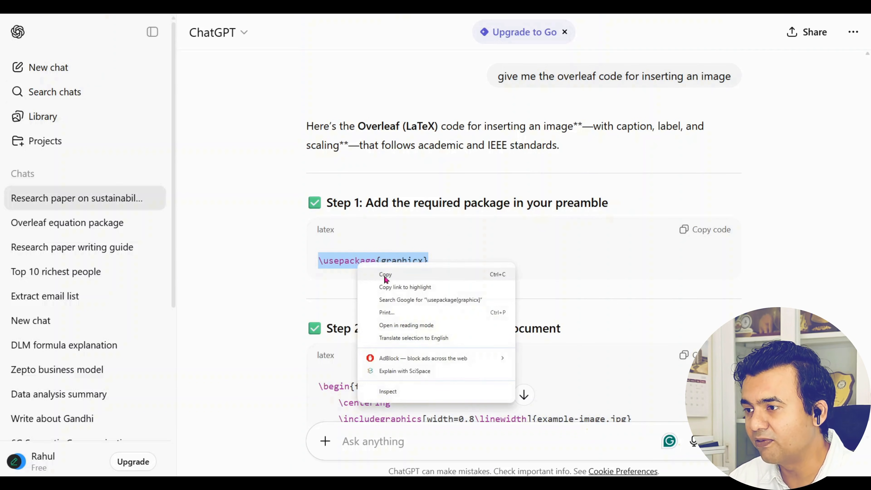
{"action": "left_click", "coordinate": [384, 278]}
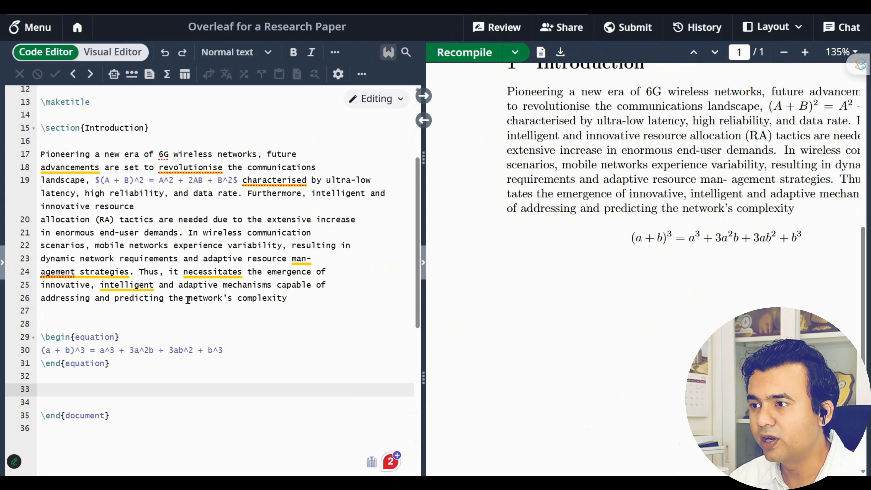
Scroll to the top of main.tex and select the existing \usepackage{graphicx} on line 2
{"action": "scroll", "coordinate": [243, 258], "scroll_direction": "up", "scroll_amount": 5}
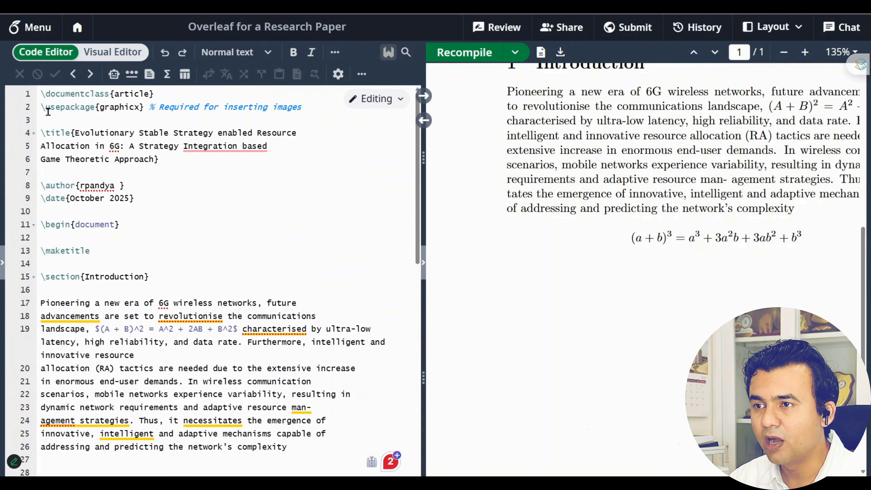
{"action": "left_click_drag", "start_coordinate": [43, 108], "coordinate": [145, 108]}
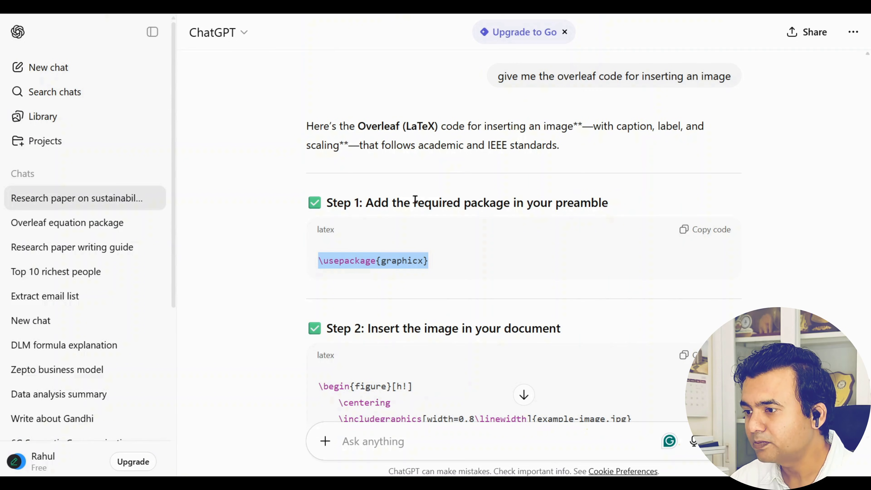
Copy the whole Step 2 figure environment code block from ChatGPT's reply
{"action": "scroll", "coordinate": [415, 200], "scroll_direction": "down", "scroll_amount": 5}
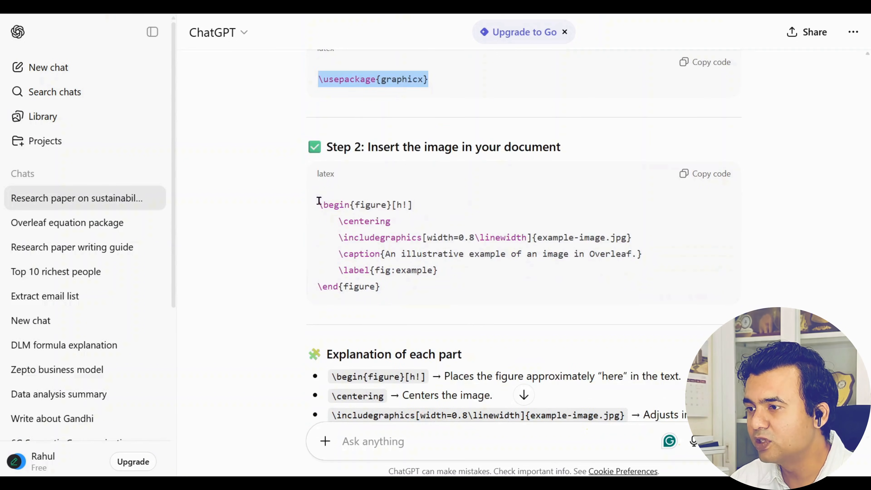
{"action": "left_click_drag", "start_coordinate": [319, 203], "coordinate": [415, 206]}
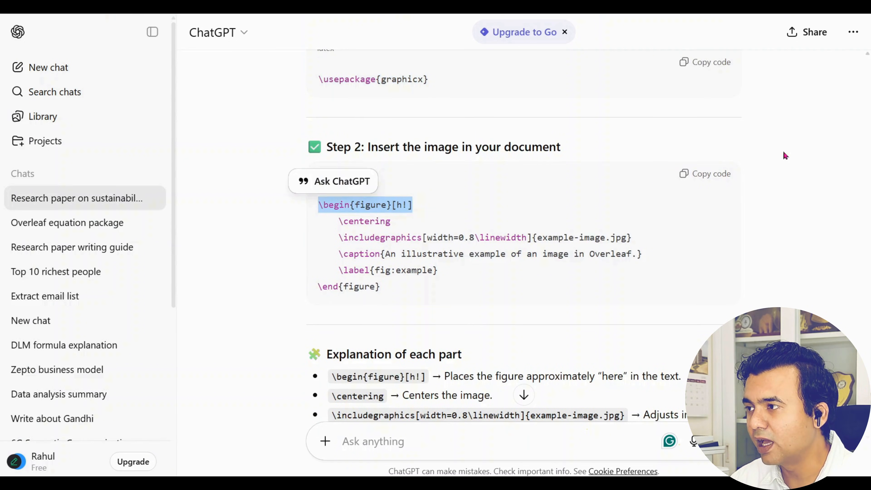
{"action": "left_click", "coordinate": [540, 236]}
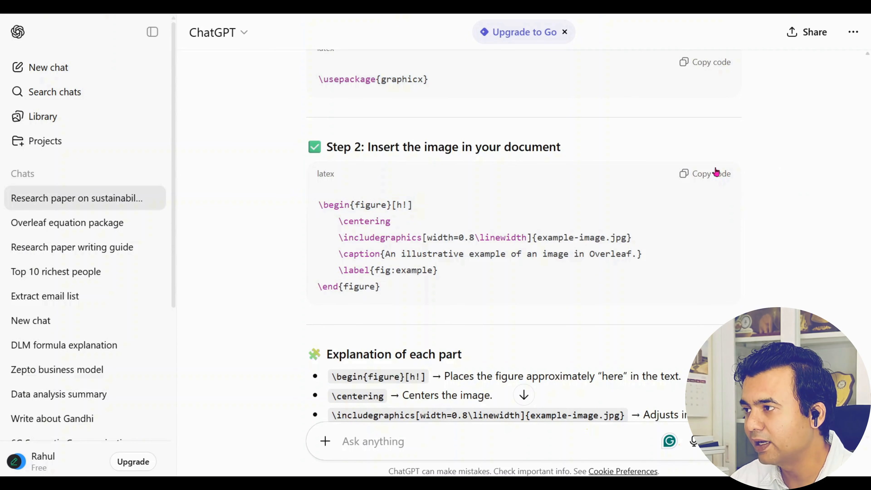
{"action": "left_click", "coordinate": [702, 179]}
Paste the figure block on empty line 33 and review its \begin{figure}, \centering and includegraphics lines
{"action": "left_click", "coordinate": [188, 14]}
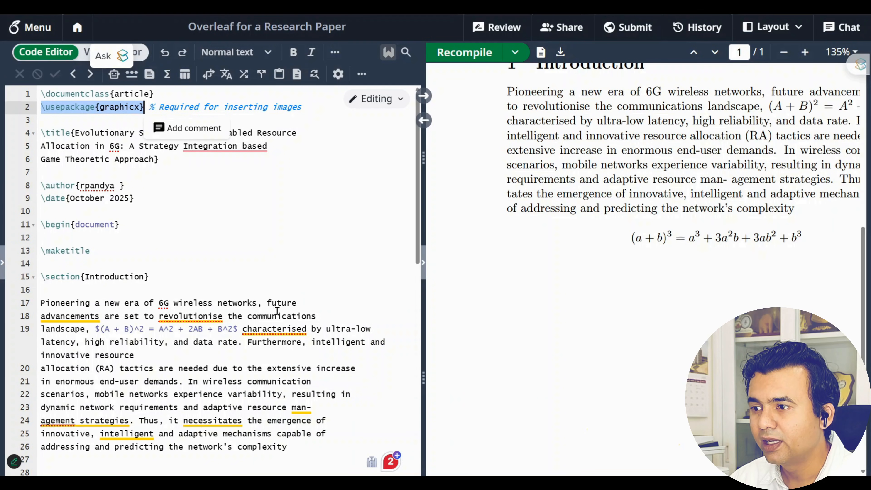
{"action": "scroll", "coordinate": [268, 300], "scroll_direction": "down", "scroll_amount": 3}
{"action": "scroll", "coordinate": [175, 302], "scroll_direction": "down", "scroll_amount": 1}
{"action": "left_click", "coordinate": [148, 313]}
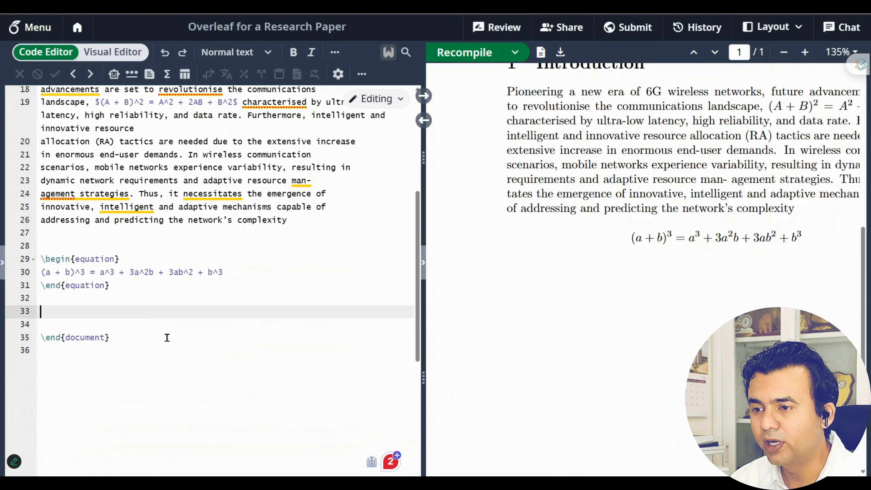
{"action": "key", "text": "ctrl+v"}
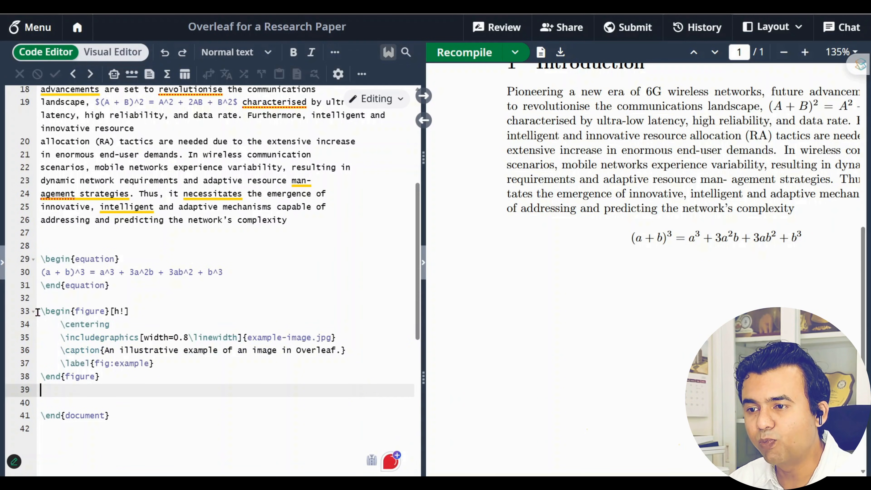
{"action": "left_click_drag", "start_coordinate": [40, 311], "coordinate": [110, 310]}
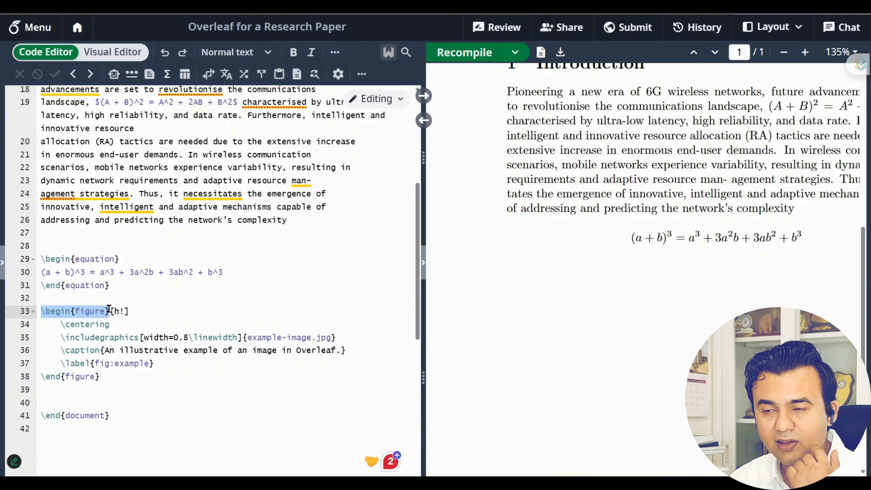
{"action": "left_click_drag", "start_coordinate": [51, 324], "coordinate": [109, 324]}
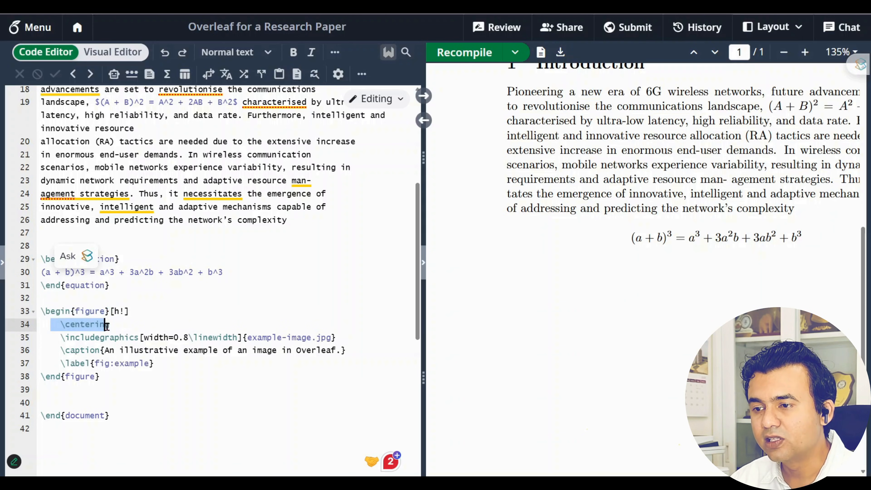
{"action": "left_click_drag", "start_coordinate": [52, 338], "coordinate": [346, 338]}
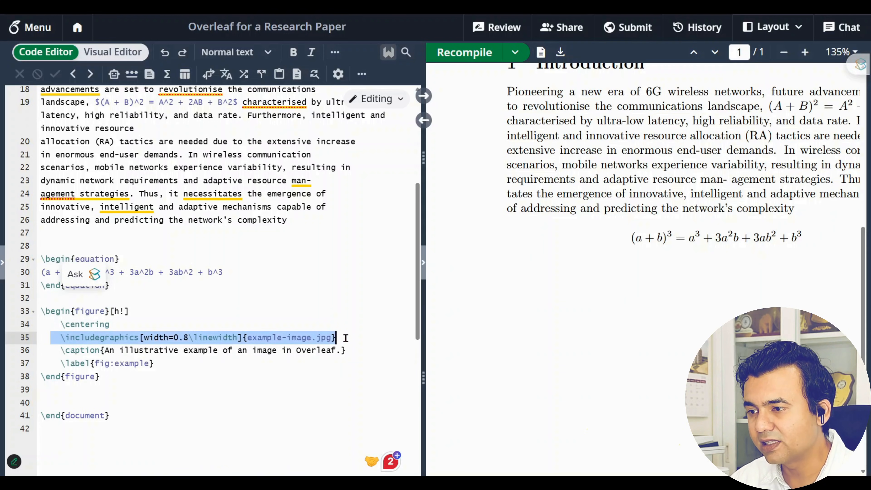
Check the file tree for 1.png and select example-image.jpg for replacement
{"action": "left_click_drag", "start_coordinate": [248, 337], "coordinate": [332, 338]}
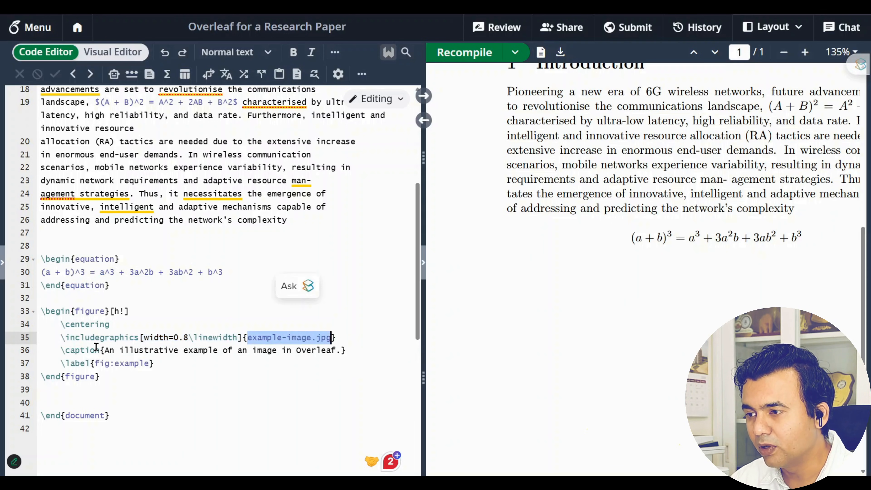
{"action": "left_click", "coordinate": [2, 264]}
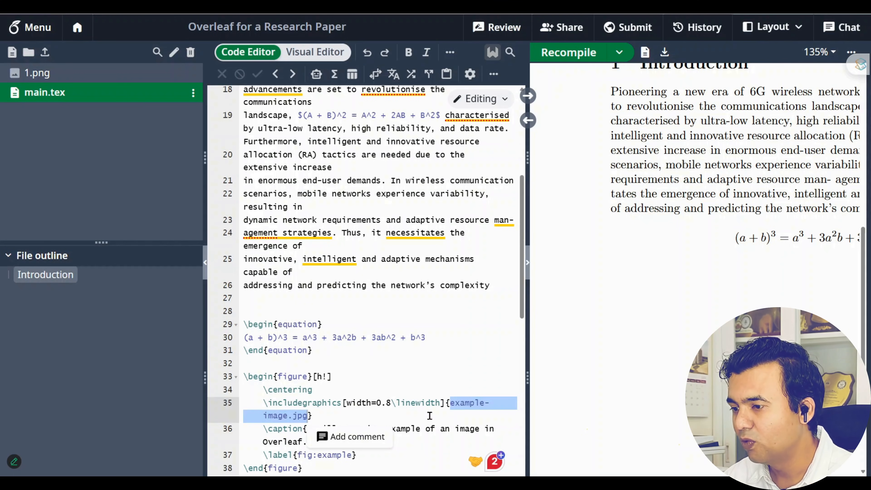
{"action": "left_click", "coordinate": [455, 413]}
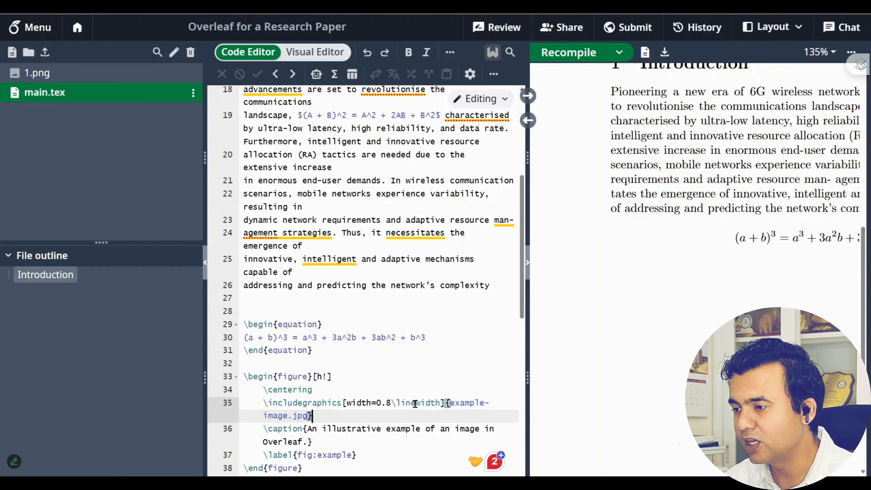
{"action": "left_click", "coordinate": [203, 265]}
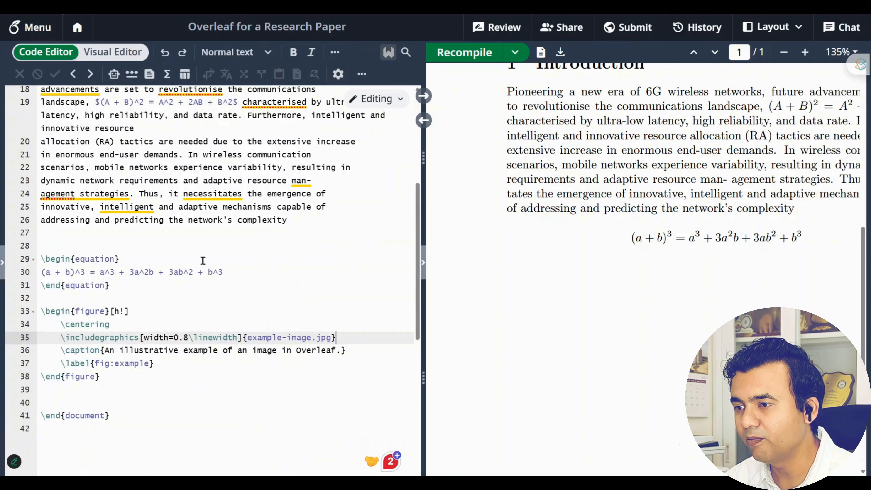
{"action": "left_click_drag", "start_coordinate": [247, 338], "coordinate": [331, 339]}
Point the figure at 1.png and replace its placeholder caption with 'system model'
{"action": "type", "text": "1"}
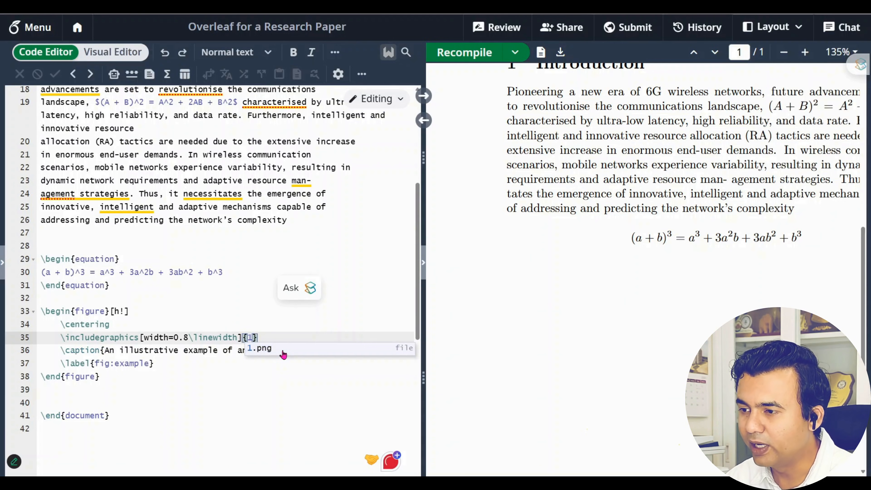
{"action": "left_click", "coordinate": [282, 351]}
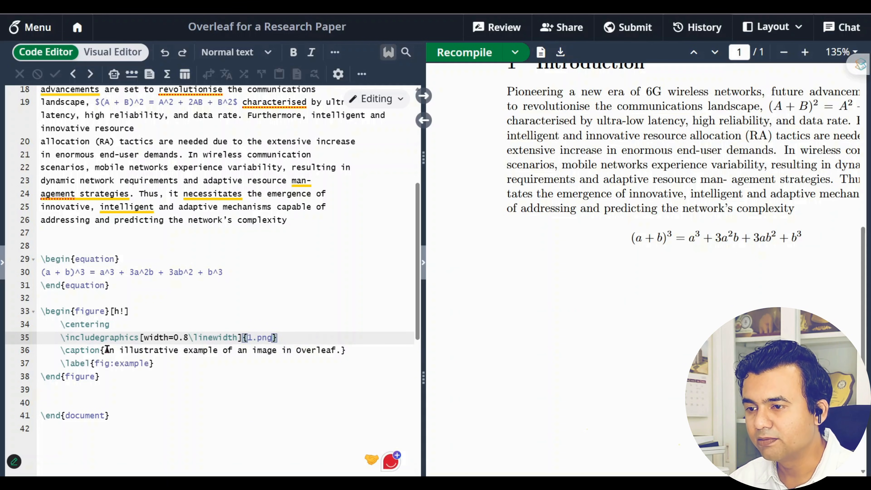
{"action": "left_click_drag", "start_coordinate": [107, 349], "coordinate": [342, 351]}
{"action": "type", "text": "s"}
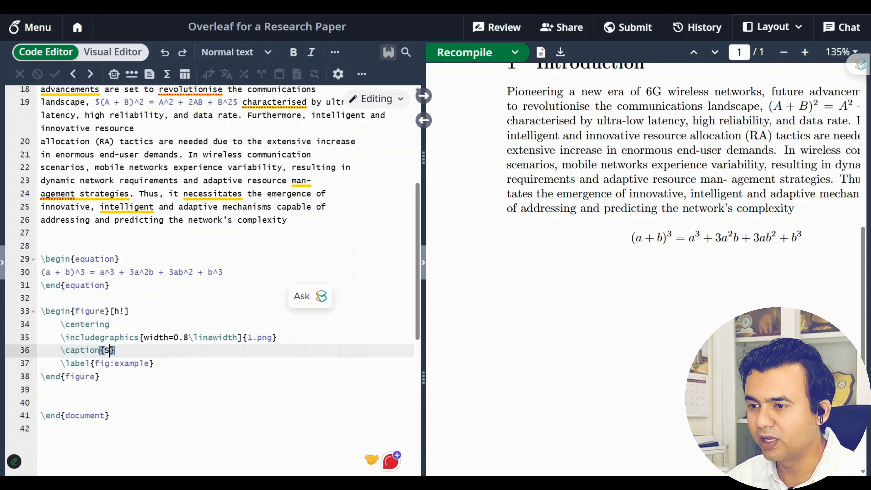
{"action": "type", "text": "ystem mod"}
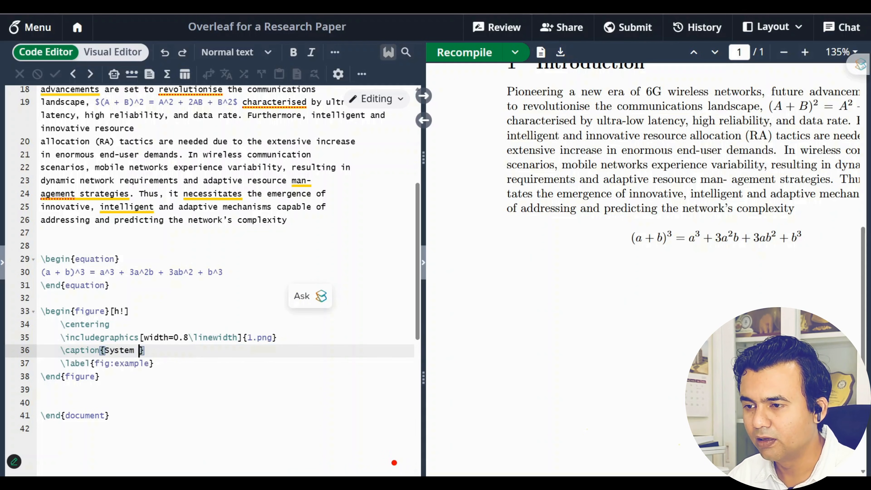
{"action": "type", "text": "el"}
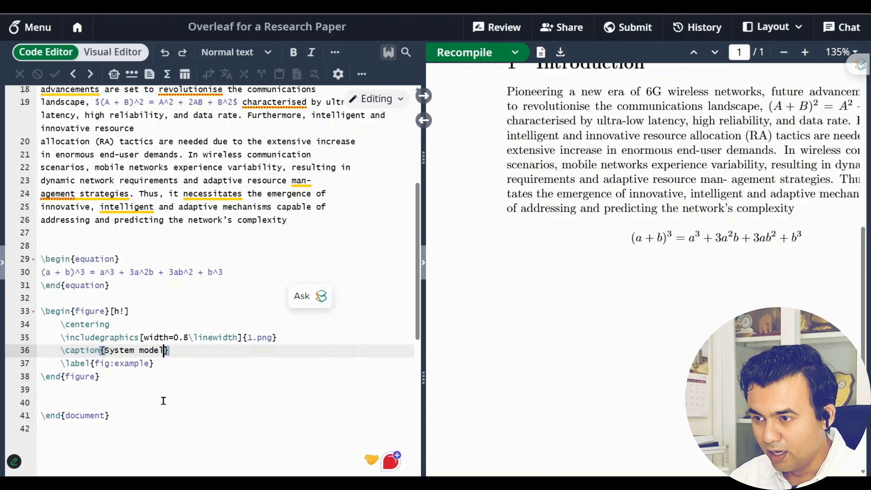
Remove the extra blank line after the figure and select the whole figure block
{"action": "left_click_drag", "start_coordinate": [154, 364], "coordinate": [58, 369]}
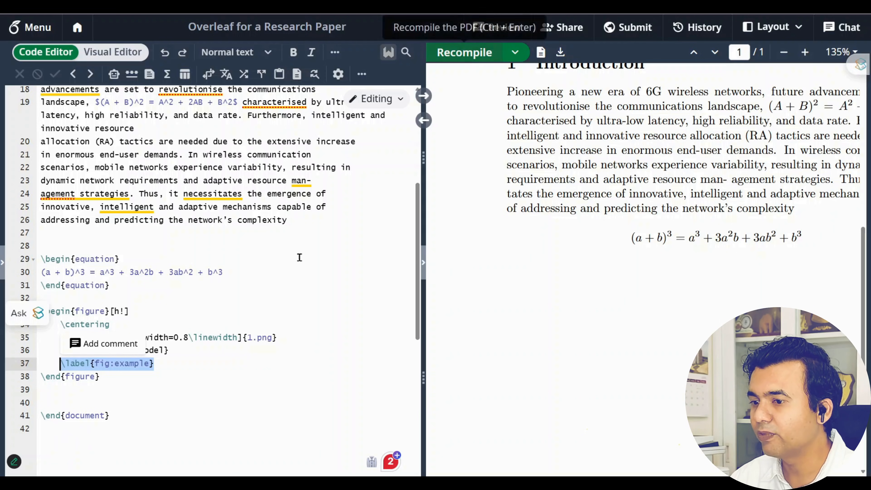
{"action": "left_click", "coordinate": [187, 394]}
{"action": "key", "text": "Delete"}
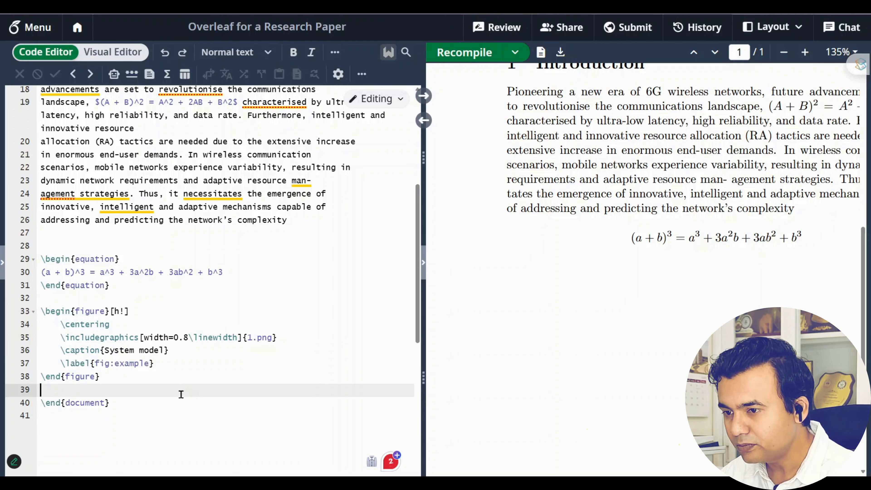
{"action": "left_click_drag", "start_coordinate": [117, 376], "coordinate": [36, 383]}
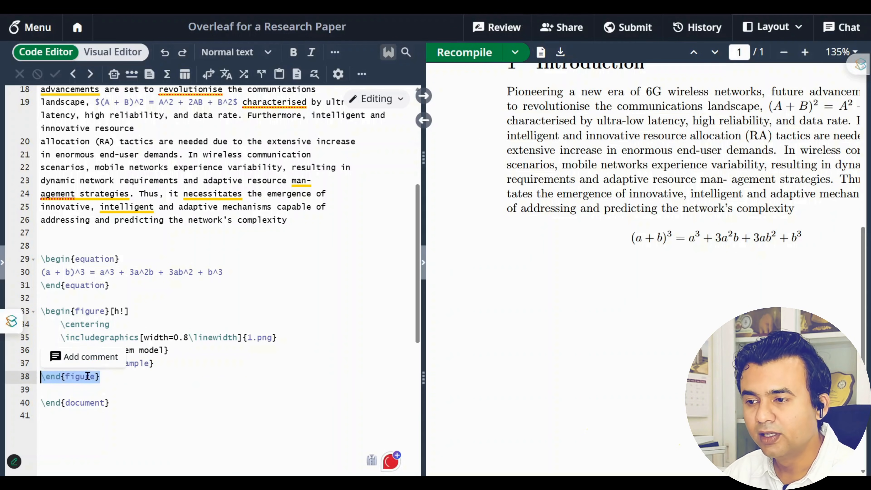
{"action": "left_click_drag", "start_coordinate": [109, 377], "coordinate": [23, 314]}
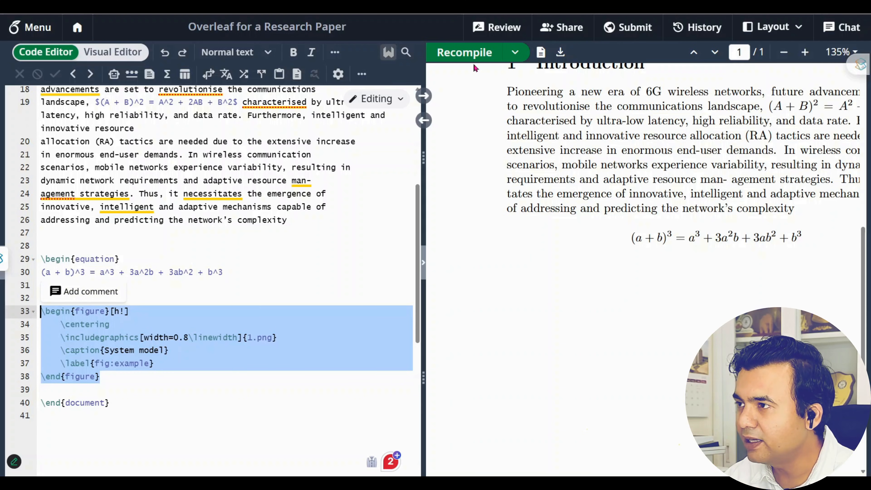
Recompile, view page 2 with 'Figure 1: System model', and widen the PDF preview
{"action": "left_click", "coordinate": [468, 57]}
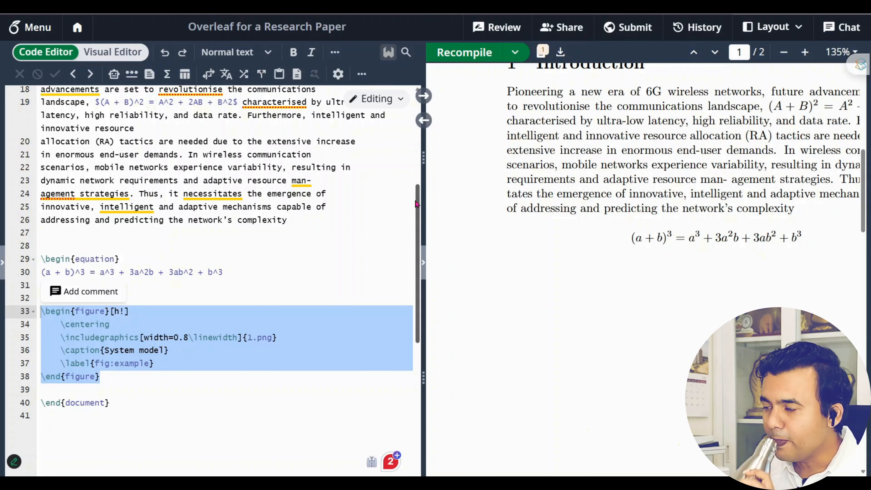
{"action": "scroll", "coordinate": [735, 192], "scroll_direction": "down", "scroll_amount": 15}
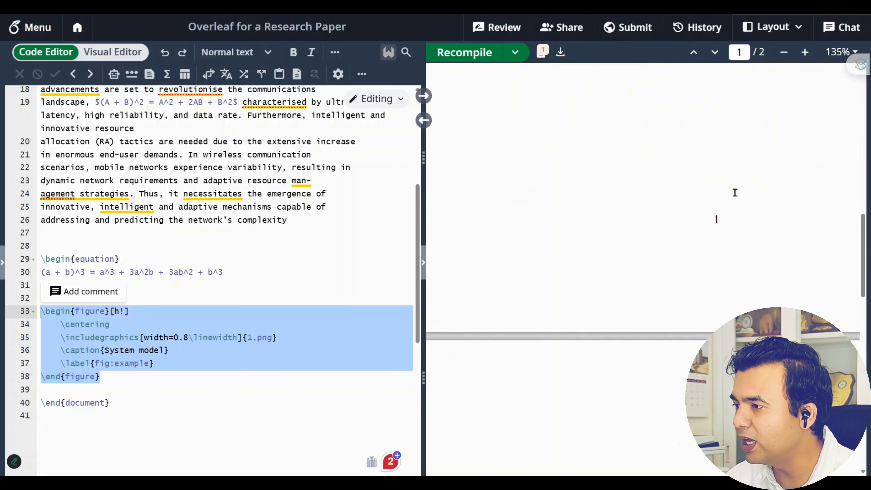
{"action": "scroll", "coordinate": [655, 471], "scroll_direction": "down", "scroll_amount": 4}
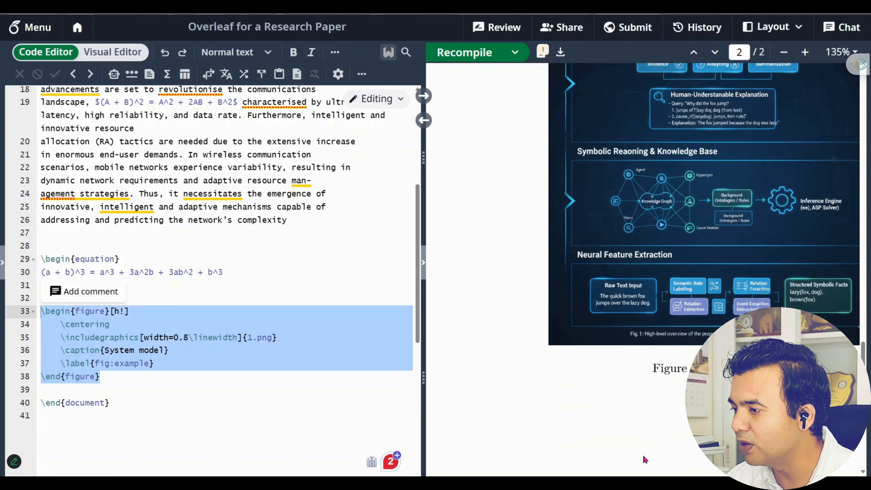
{"action": "scroll", "coordinate": [431, 407], "scroll_direction": "right", "scroll_amount": 2}
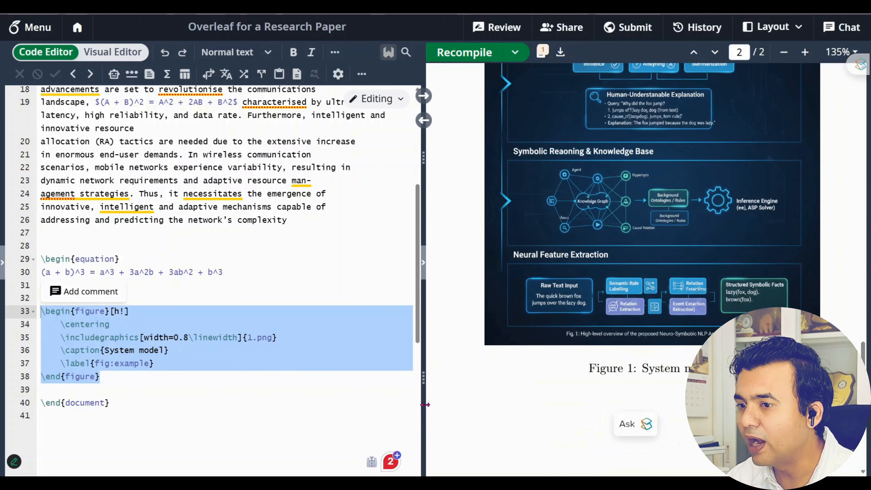
{"action": "left_click_drag", "start_coordinate": [425, 405], "coordinate": [377, 406]}
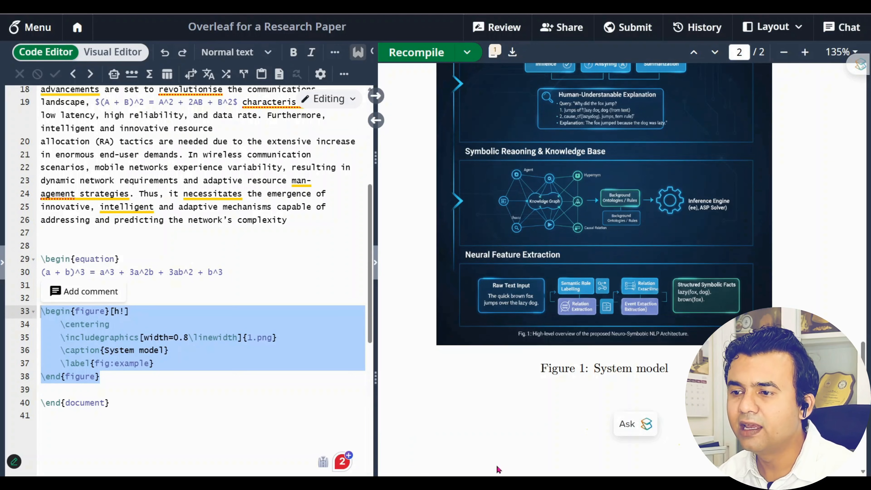
Delete the [h!] option from \begin{figure} and re-indent the \centering line
{"action": "left_click", "coordinate": [125, 311]}
{"action": "key", "text": "BackSpace"}
{"action": "key", "text": "BackSpace"}
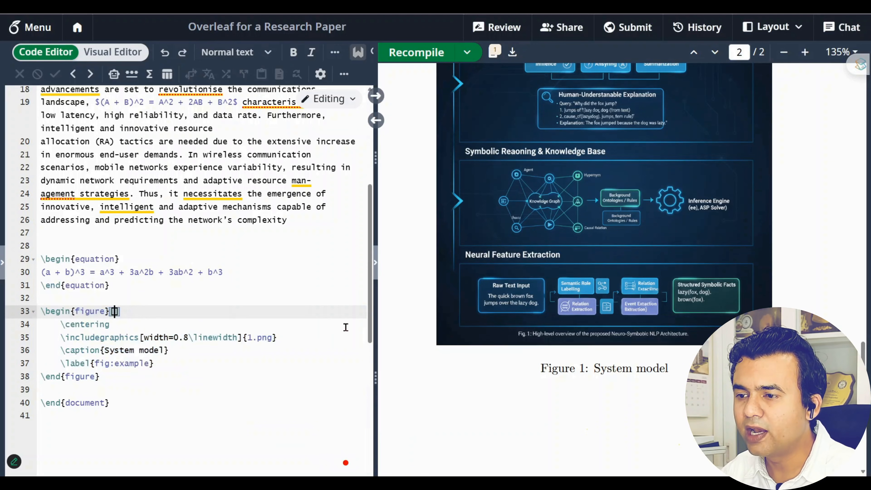
{"action": "key", "text": "BackSpace"}
{"action": "key", "text": "Delete"}
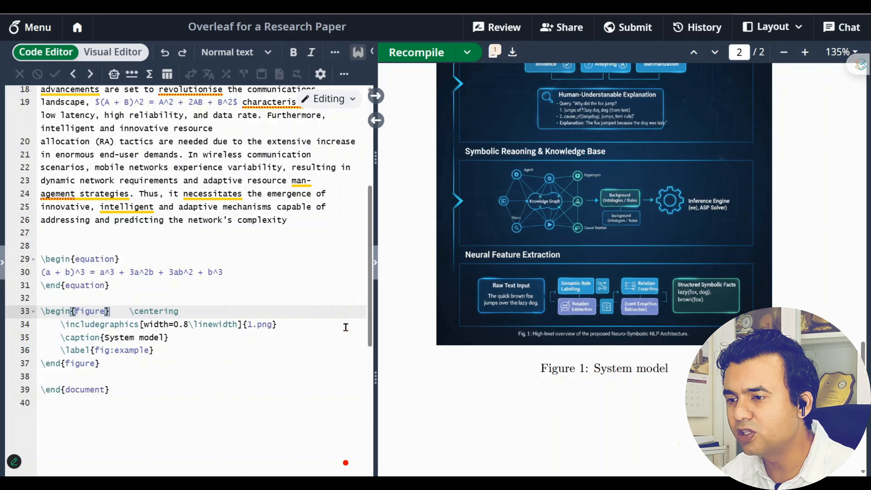
{"action": "key", "text": "Return"}
{"action": "key", "text": "Tab"}
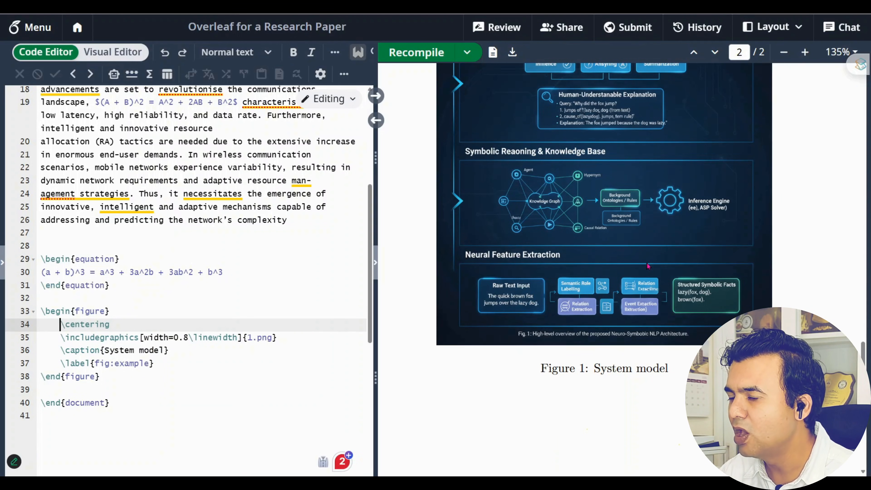
Select the entire figure block from \begin{figure} to \end{figure}
{"action": "scroll", "coordinate": [646, 268], "scroll_direction": "up", "scroll_amount": 5}
{"action": "scroll", "coordinate": [652, 262], "scroll_direction": "down", "scroll_amount": 5}
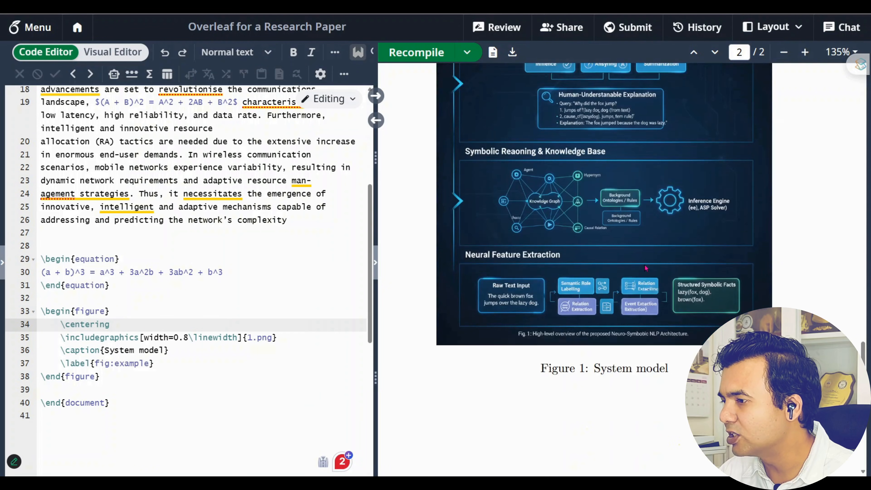
{"action": "scroll", "coordinate": [665, 248], "scroll_direction": "up", "scroll_amount": 5}
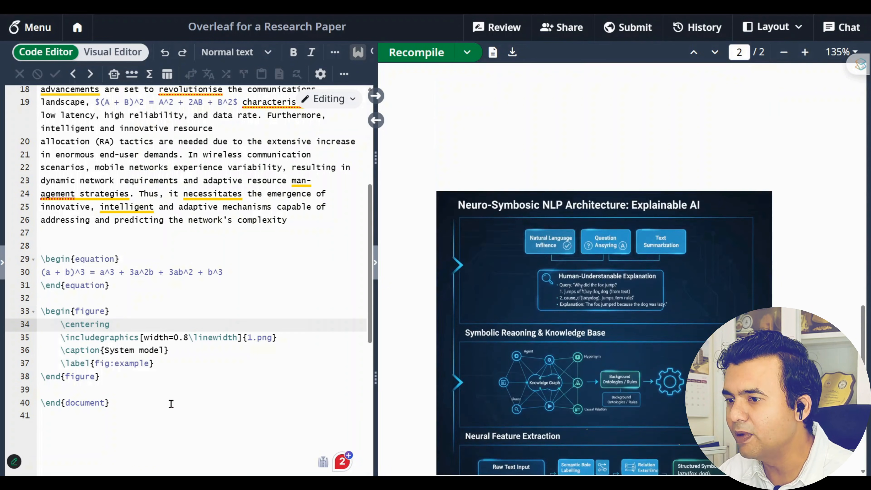
{"action": "left_click_drag", "start_coordinate": [108, 379], "coordinate": [40, 311]}
{"action": "key", "text": "ctrl+c"}
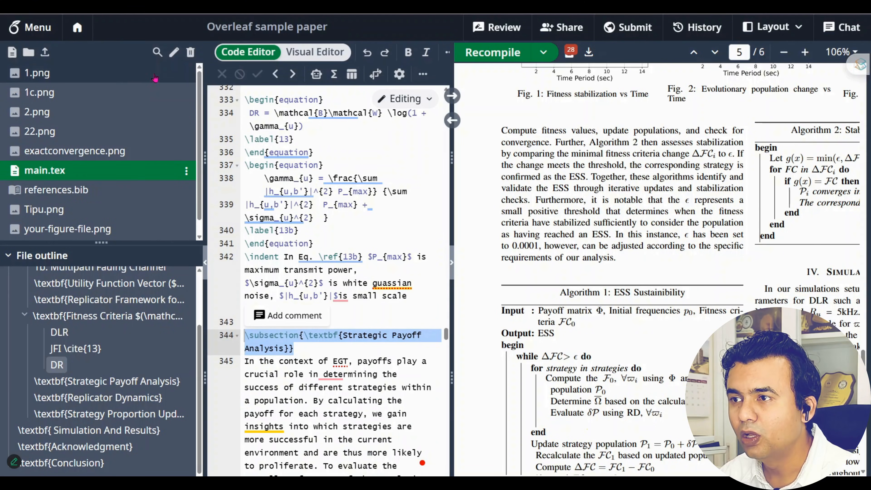
Preview the 1.png convergence plot enlarged in the sample paper, then open main.tex
{"action": "left_click", "coordinate": [153, 73]}
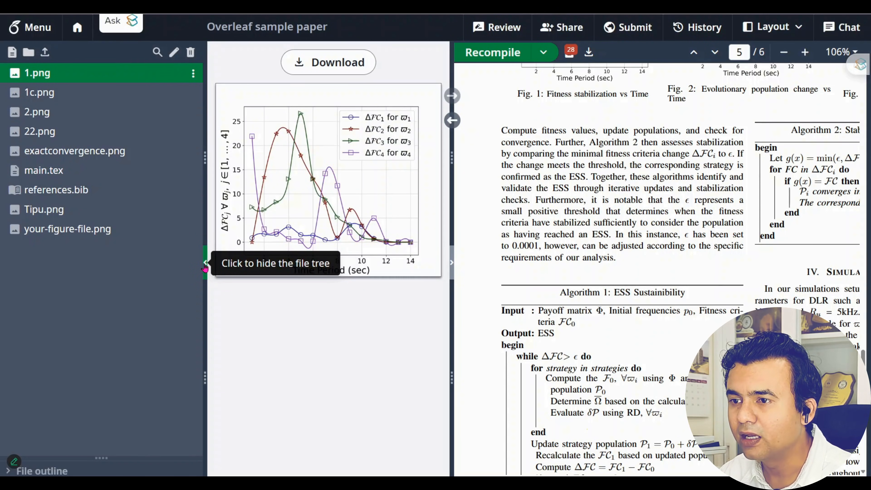
{"action": "left_click", "coordinate": [205, 265]}
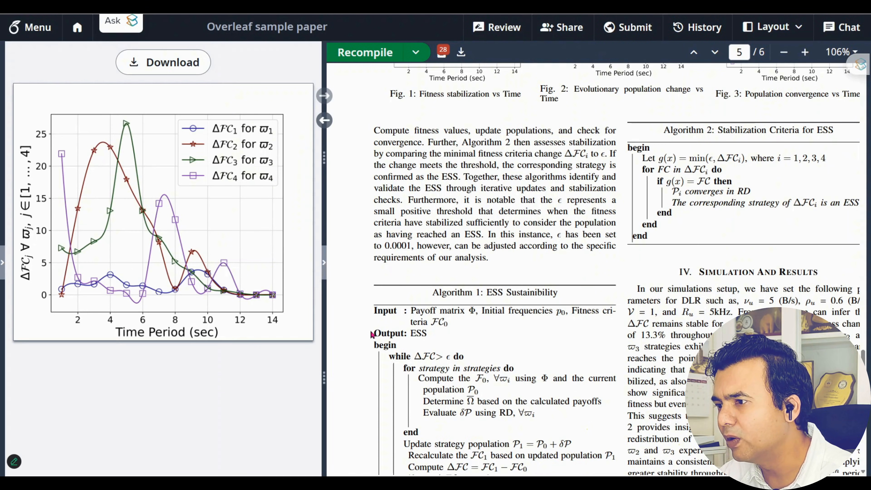
{"action": "left_click_drag", "start_coordinate": [322, 340], "coordinate": [477, 334]}
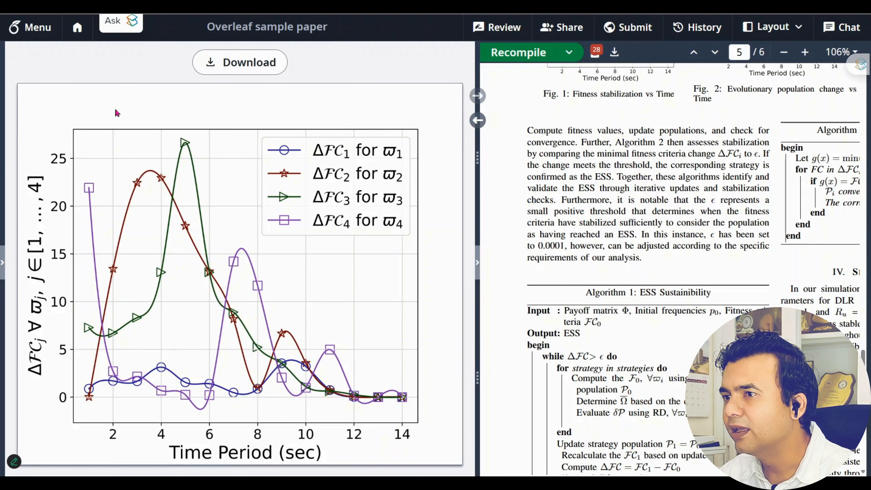
{"action": "left_click", "coordinate": [3, 263]}
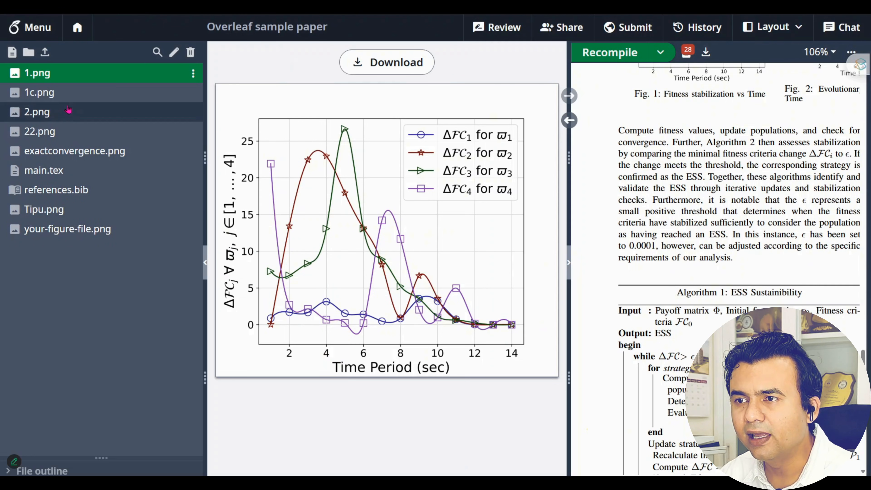
{"action": "left_click", "coordinate": [44, 170]}
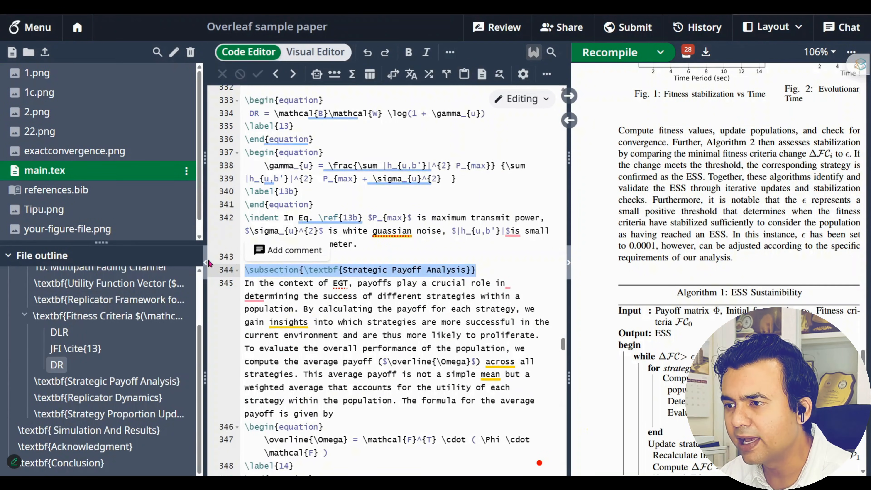
Jump to the Acknowledgment heading in the source and paste the figure block on a new line before it
{"action": "left_click", "coordinate": [205, 263]}
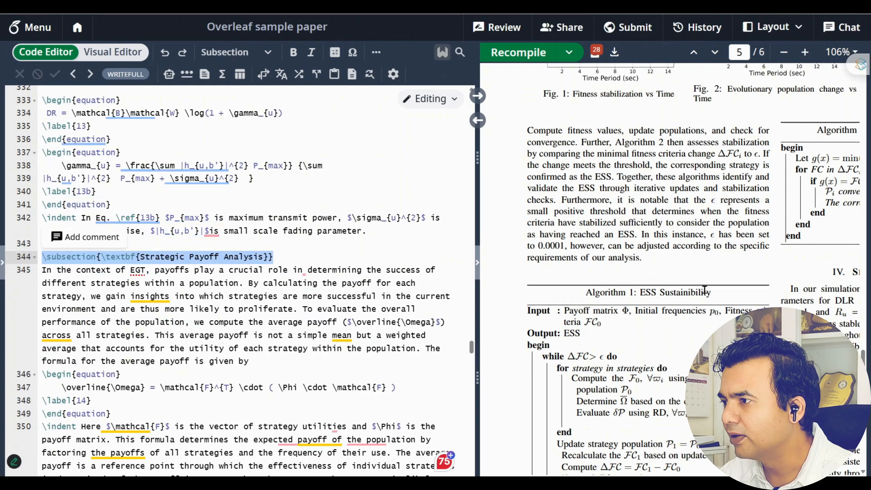
{"action": "double_click", "coordinate": [634, 254]}
{"action": "scroll", "coordinate": [645, 234], "scroll_direction": "down", "scroll_amount": 10}
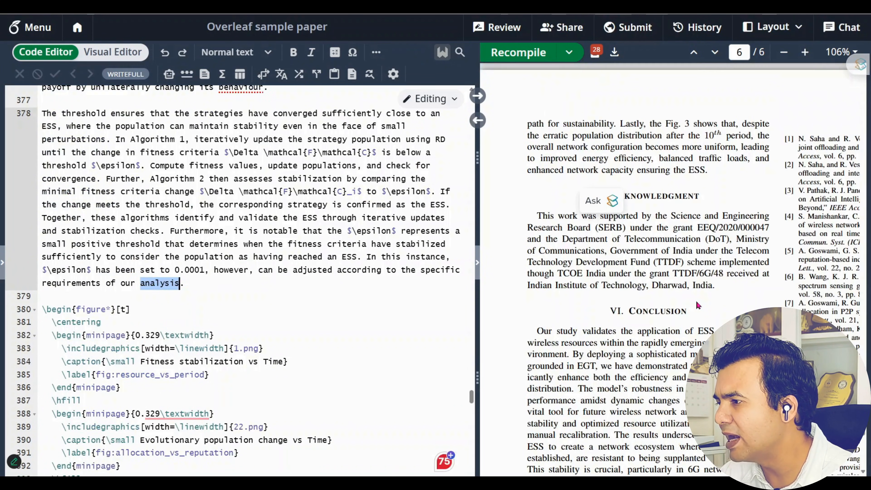
{"action": "double_click", "coordinate": [653, 198]}
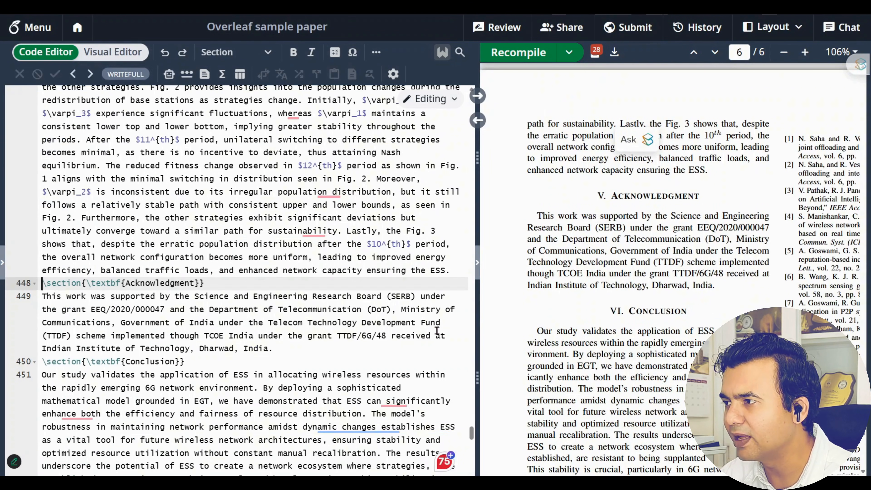
{"action": "left_click", "coordinate": [452, 271]}
{"action": "key", "text": "Return"}
{"action": "key", "text": "Return"}
{"action": "key", "text": "ctrl+v"}
{"action": "key", "text": "Return"}
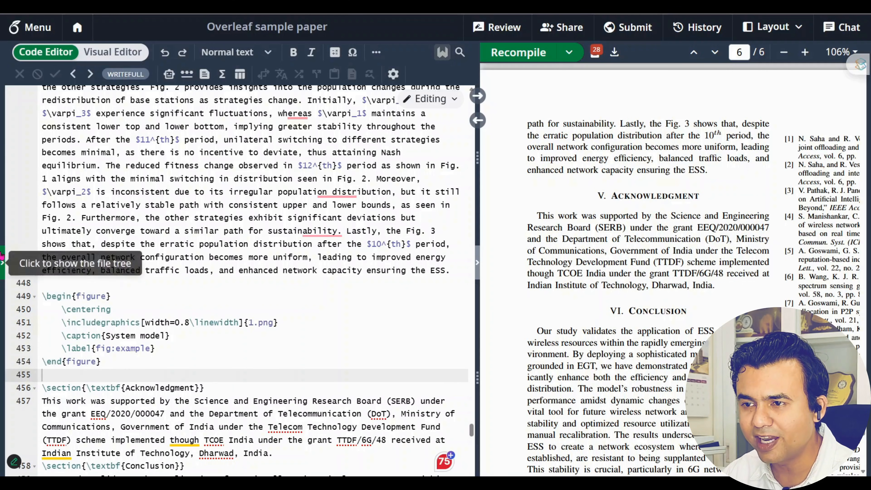
{"action": "left_click", "coordinate": [3, 261]}
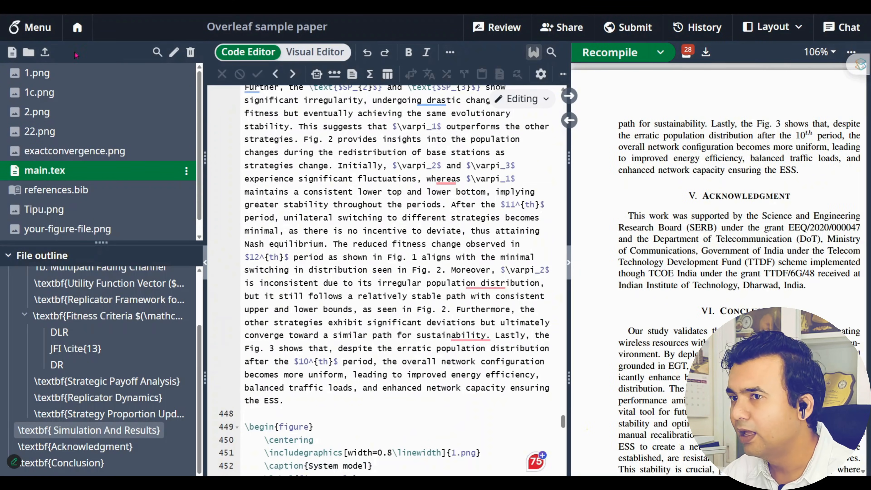
Upload Test.png to the sample paper project and preview its architecture diagram
{"action": "left_click", "coordinate": [45, 52]}
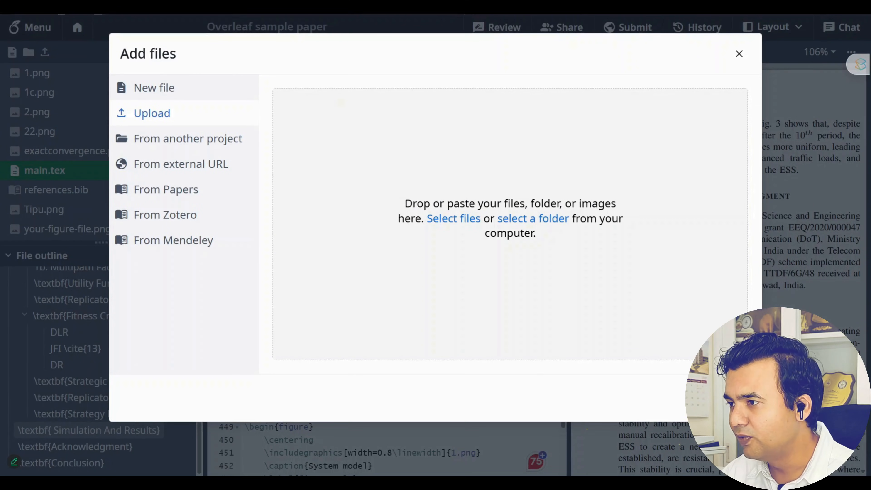
{"action": "left_click_drag", "start_coordinate": [343, 14], "coordinate": [570, 222]}
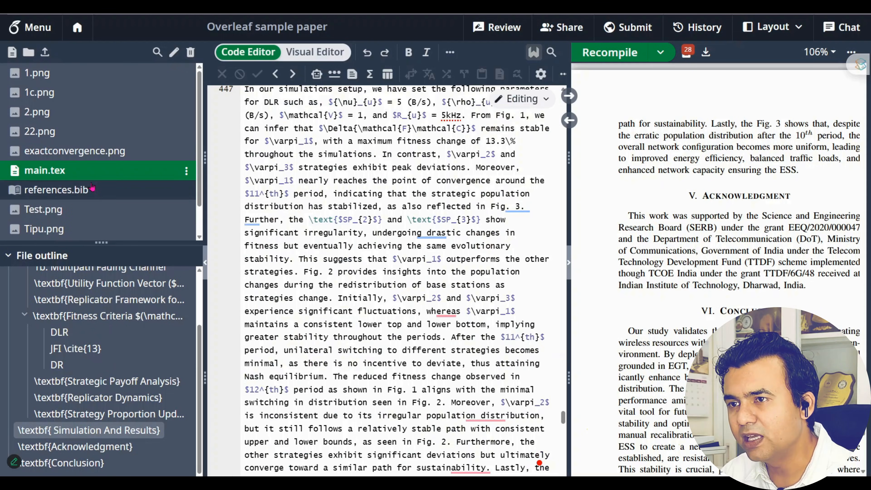
{"action": "left_click", "coordinate": [77, 209]}
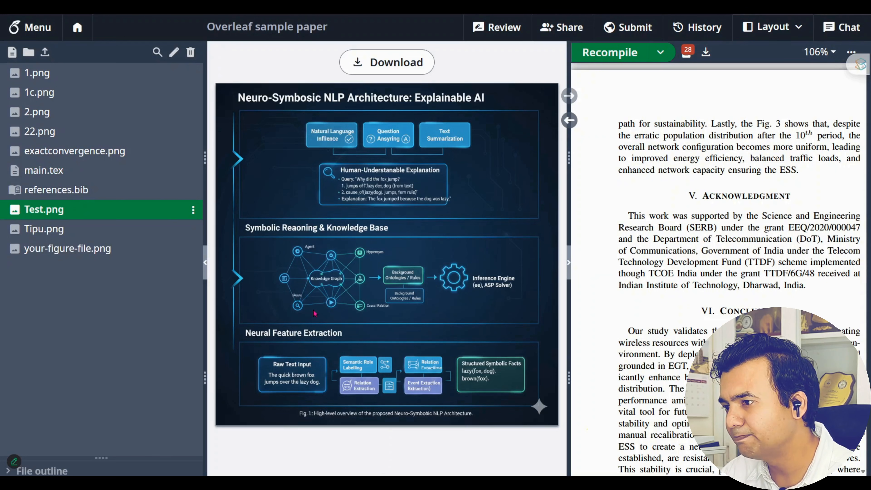
{"action": "left_click", "coordinate": [205, 263]}
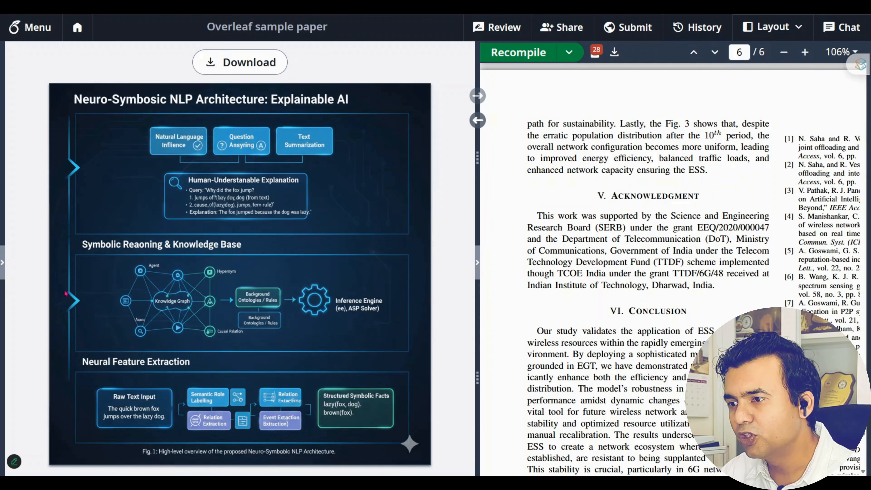
{"action": "left_click", "coordinate": [2, 262]}
In main.tex, change the figure's image file from 1 to Test.png
{"action": "left_click", "coordinate": [44, 170]}
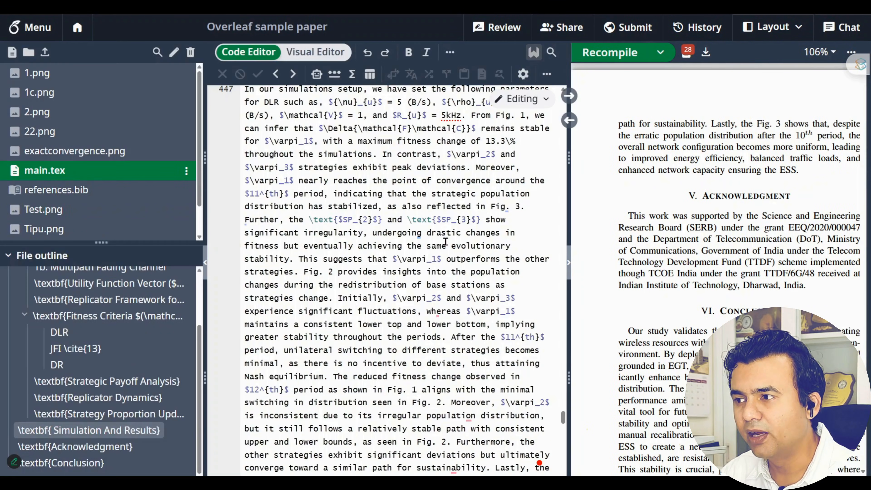
{"action": "left_click", "coordinate": [205, 263]}
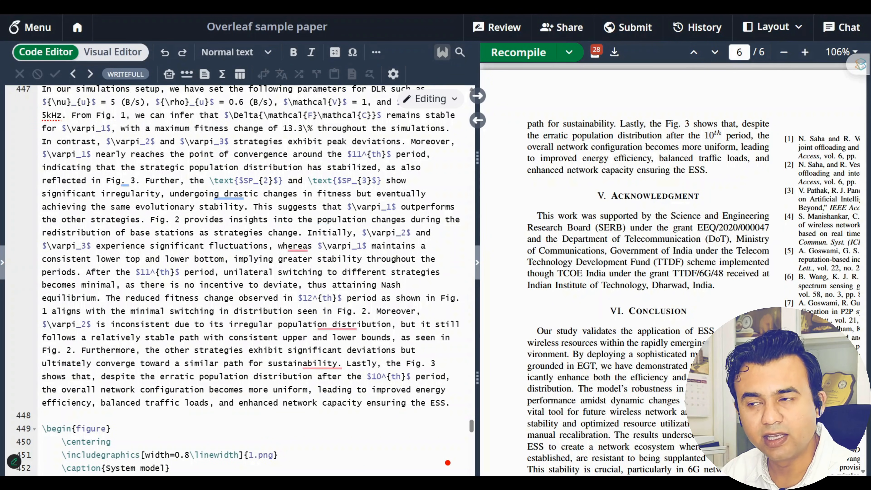
{"action": "scroll", "coordinate": [339, 343], "scroll_direction": "down", "scroll_amount": 4}
{"action": "left_click", "coordinate": [254, 318]}
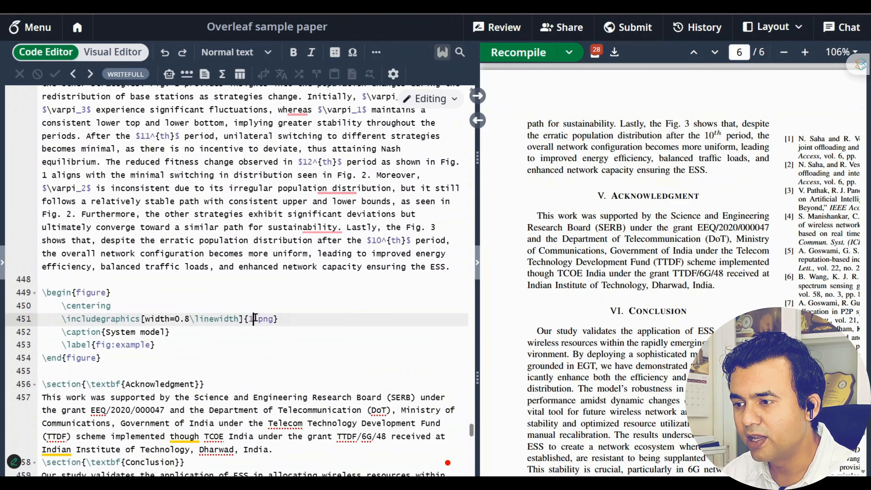
{"action": "key", "text": "BackSpace"}
{"action": "type", "text": "Te"}
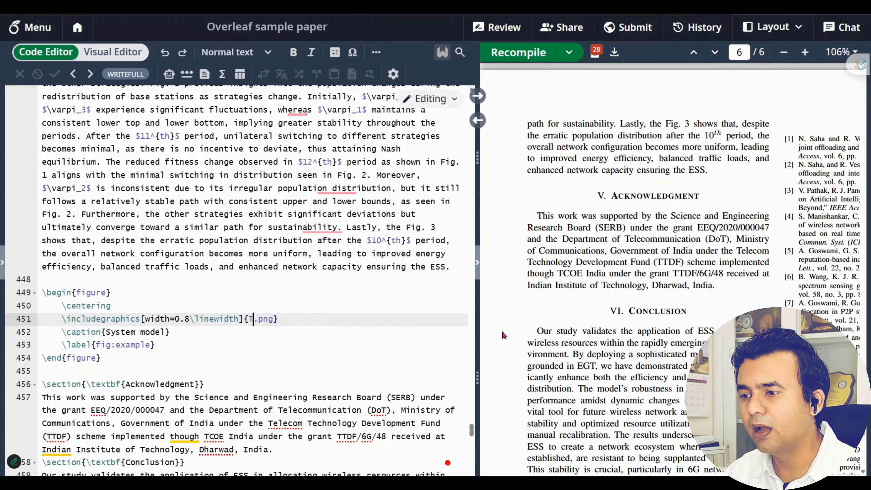
{"action": "left_click", "coordinate": [328, 333]}
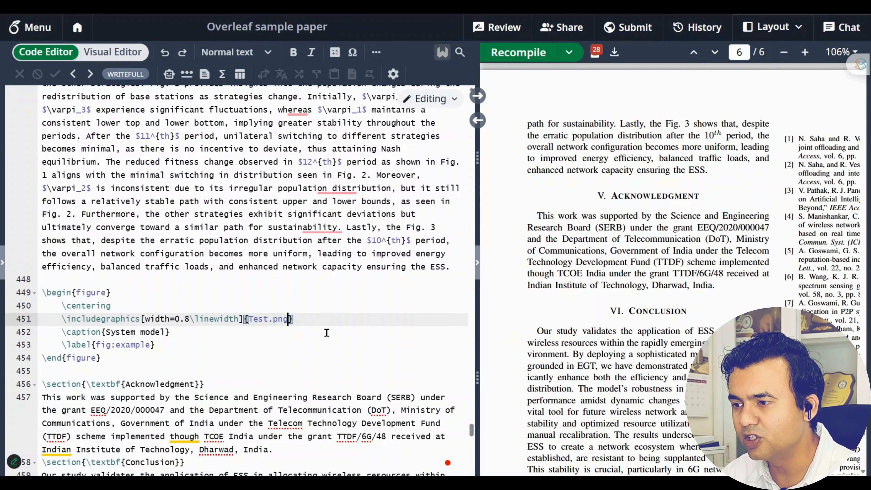
Recompile the paper with Ctrl+S, widen the code pane, and bring up the window list
{"action": "left_click", "coordinate": [300, 359]}
{"action": "key", "text": "ctrl+s"}
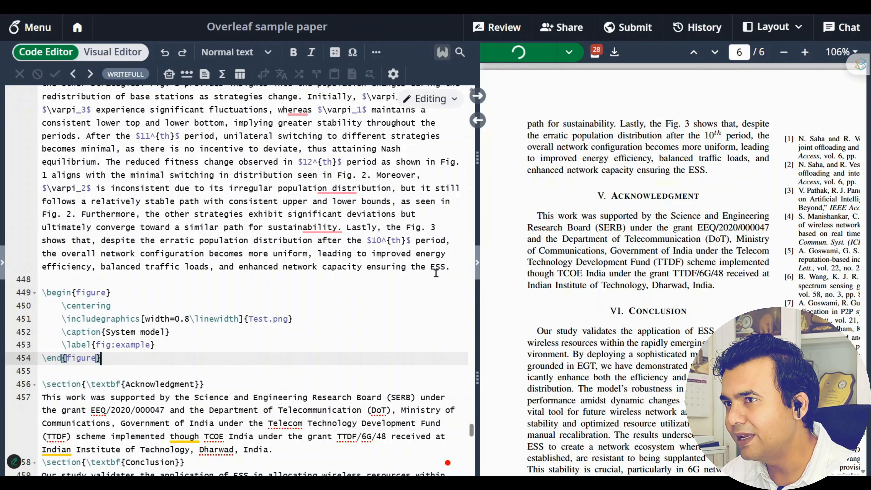
{"action": "left_click_drag", "start_coordinate": [477, 239], "coordinate": [441, 242]}
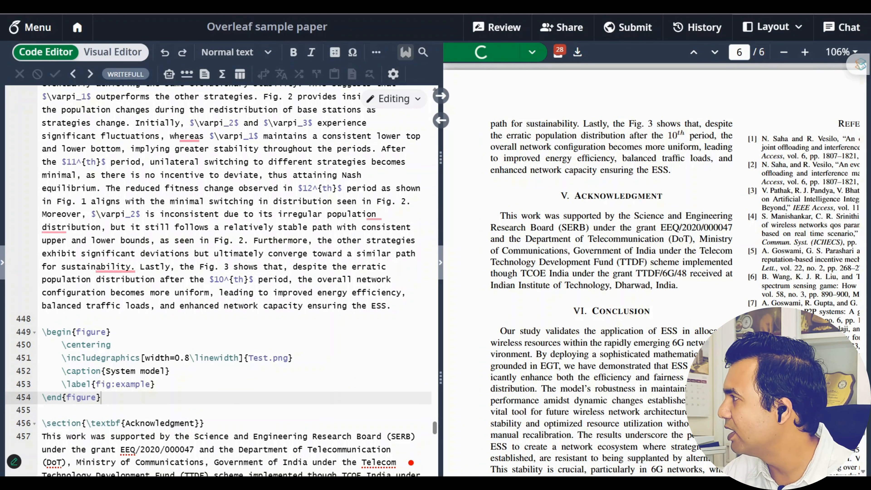
{"action": "key", "text": "alt+Tab"}
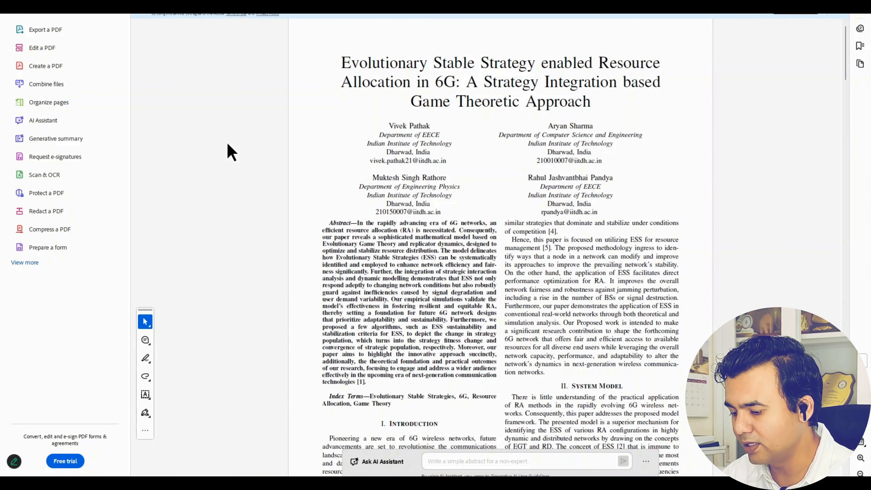
Page through the paper full-screen to References, then move Acrobat aside to reveal Overleaf
{"action": "key", "text": "ctrl+l"}
{"action": "left_click", "coordinate": [231, 144]}
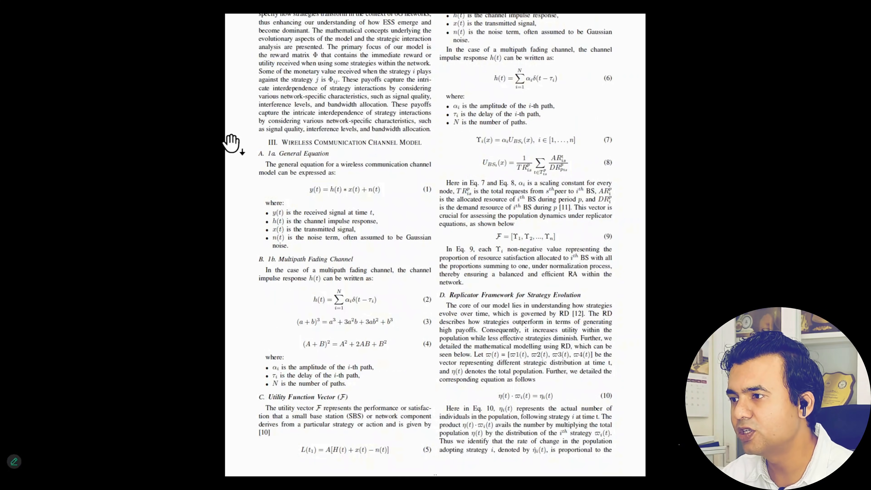
{"action": "left_click", "coordinate": [232, 144]}
{"action": "left_click", "coordinate": [232, 144]}
{"action": "left_click", "coordinate": [231, 144]}
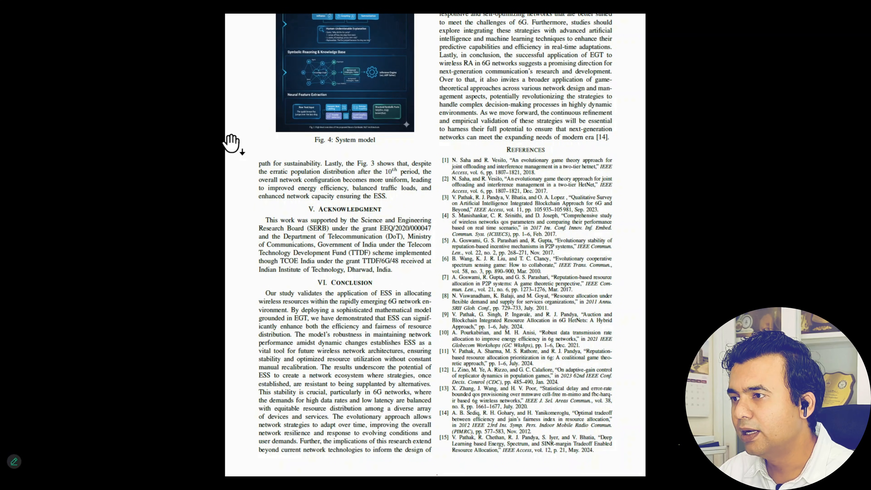
{"action": "scroll", "coordinate": [231, 144], "scroll_direction": "up", "scroll_amount": 2}
{"action": "scroll", "coordinate": [231, 144], "scroll_direction": "down", "scroll_amount": 2}
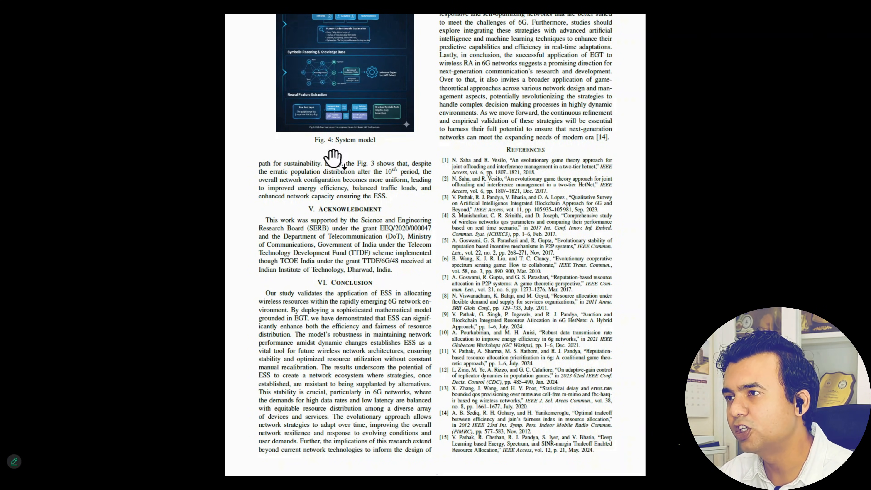
{"action": "key", "text": "Escape"}
{"action": "left_click_drag", "start_coordinate": [436, 14], "coordinate": [870, 21]}
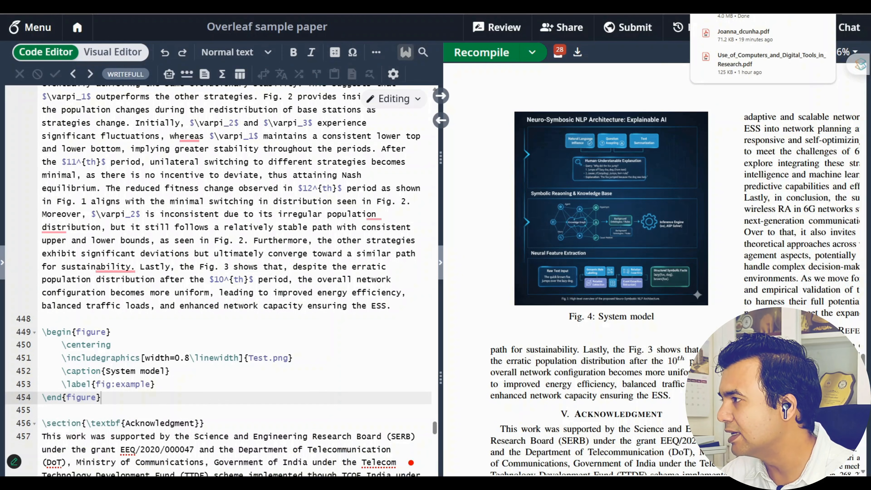
Insert an empty line after the figure block, then switch to the ChatGPT conversation
{"action": "scroll", "coordinate": [210, 317], "scroll_direction": "down", "scroll_amount": 5}
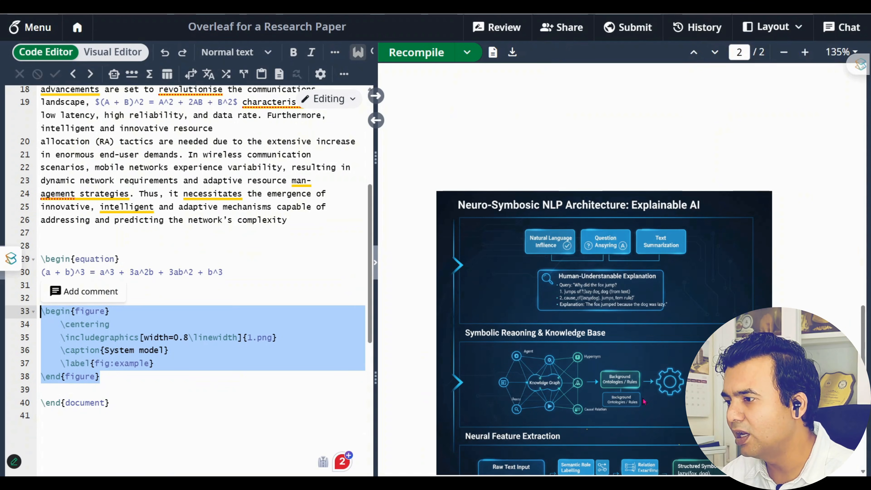
{"action": "scroll", "coordinate": [644, 402], "scroll_direction": "down", "scroll_amount": 10}
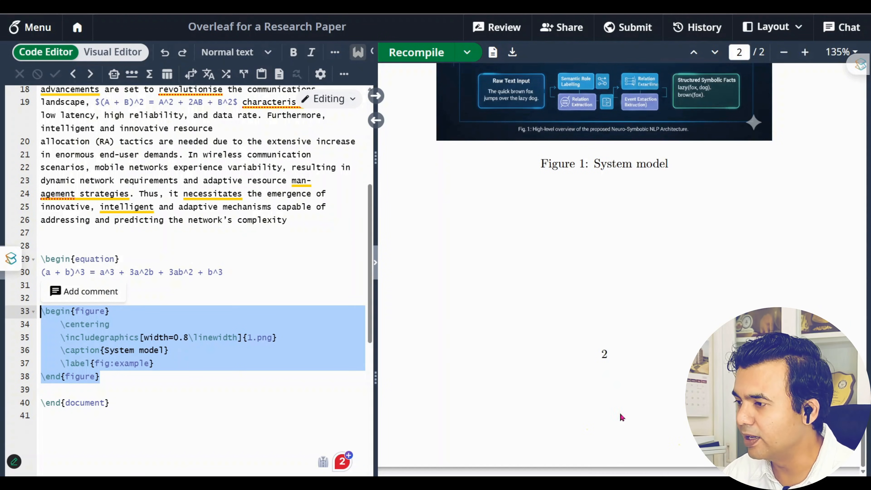
{"action": "left_click", "coordinate": [159, 389]}
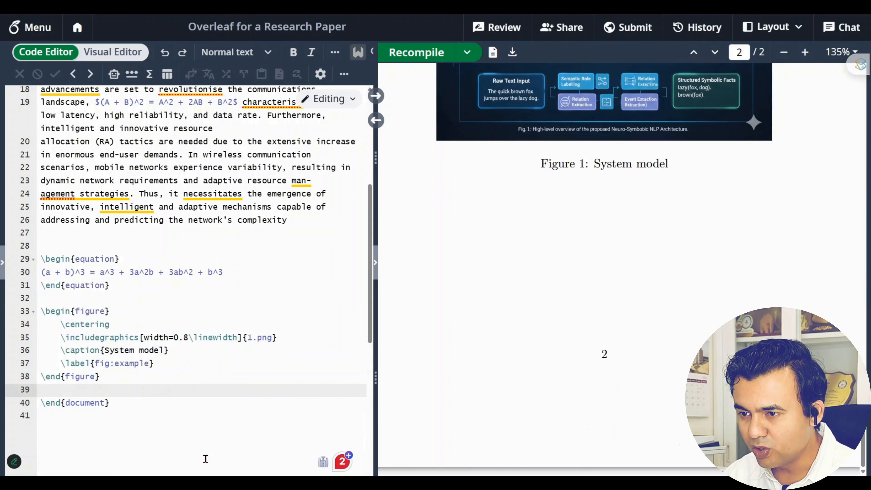
{"action": "key", "text": "Return"}
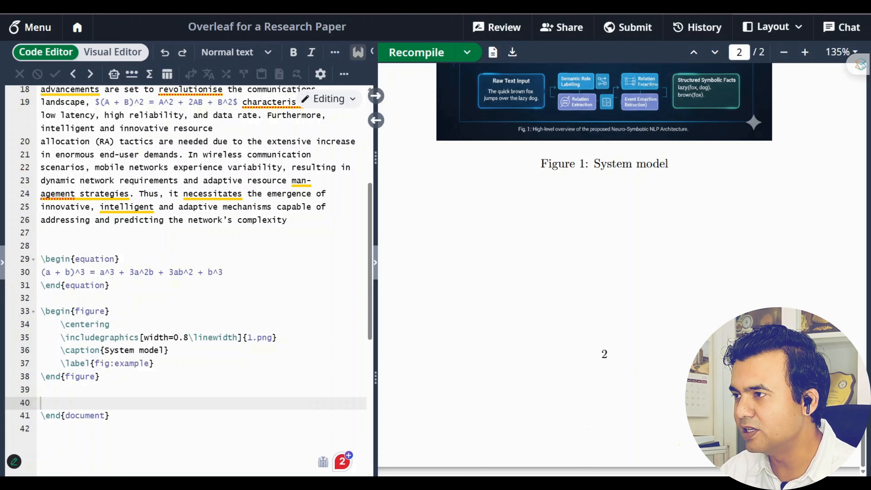
{"action": "key", "text": "ctrl+Tab"}
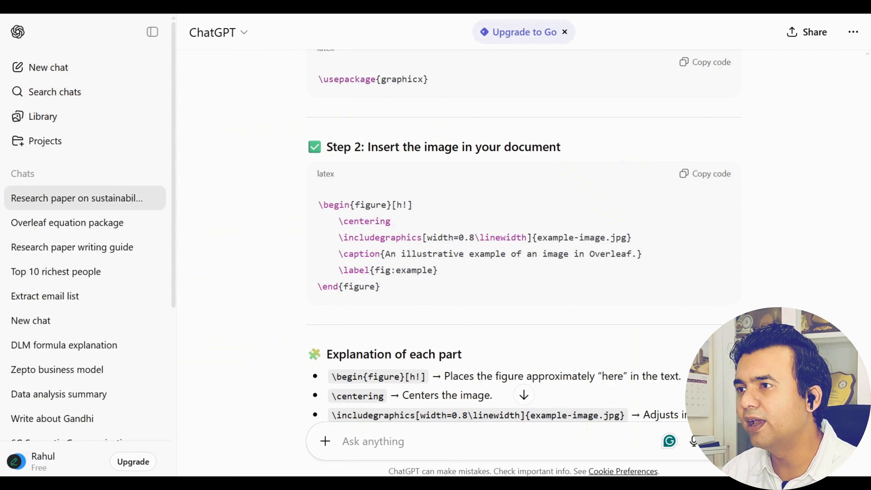
Ask ChatGPT: 'Generate one data samples based table and give me the over leaf code'
{"action": "scroll", "coordinate": [412, 373], "scroll_direction": "down", "scroll_amount": 15}
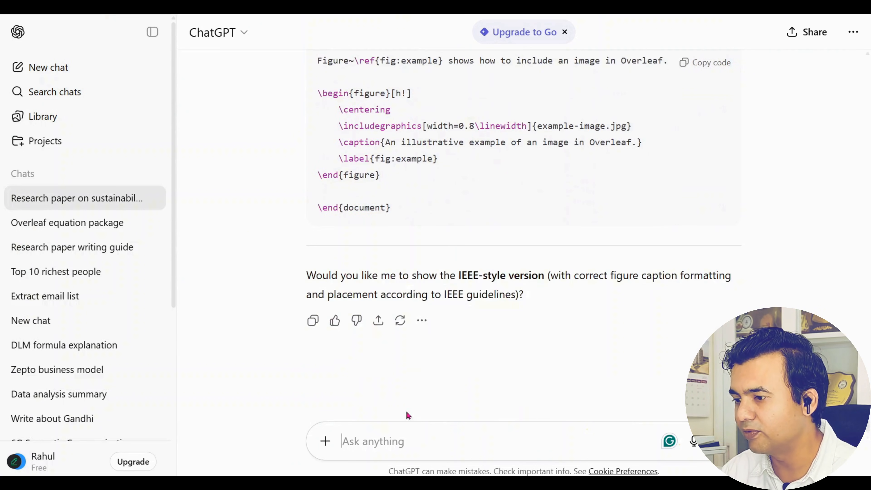
{"action": "type", "text": "Generate"}
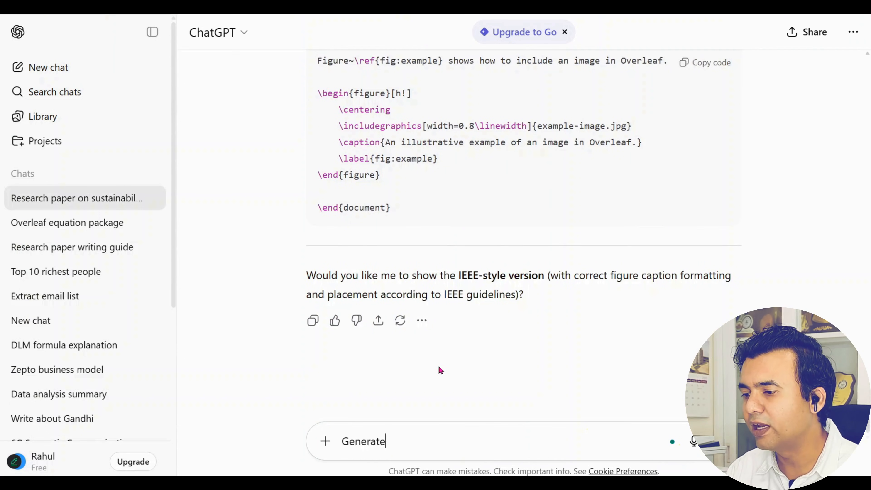
{"action": "type", "text": " one data "}
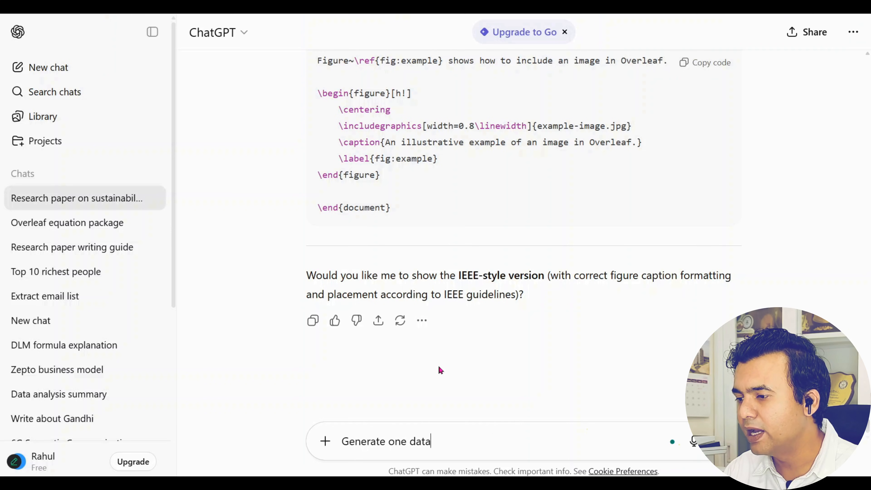
{"action": "type", "text": "sampl"}
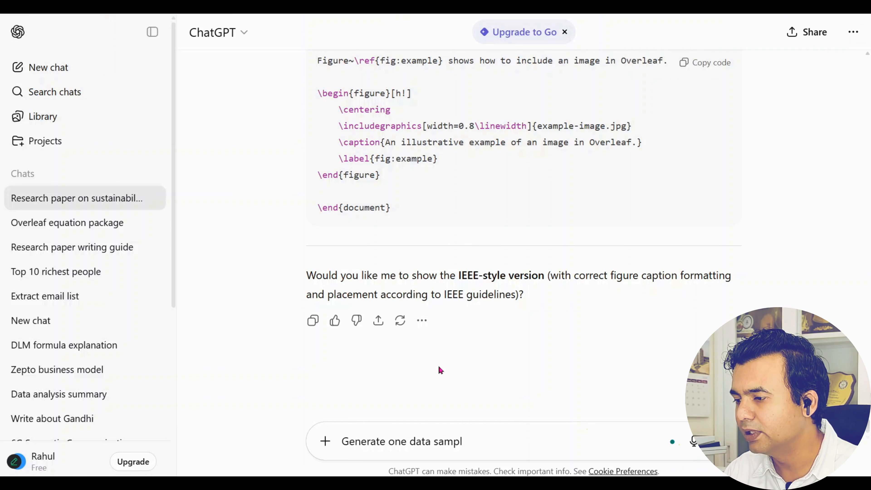
{"action": "type", "text": "es based table"}
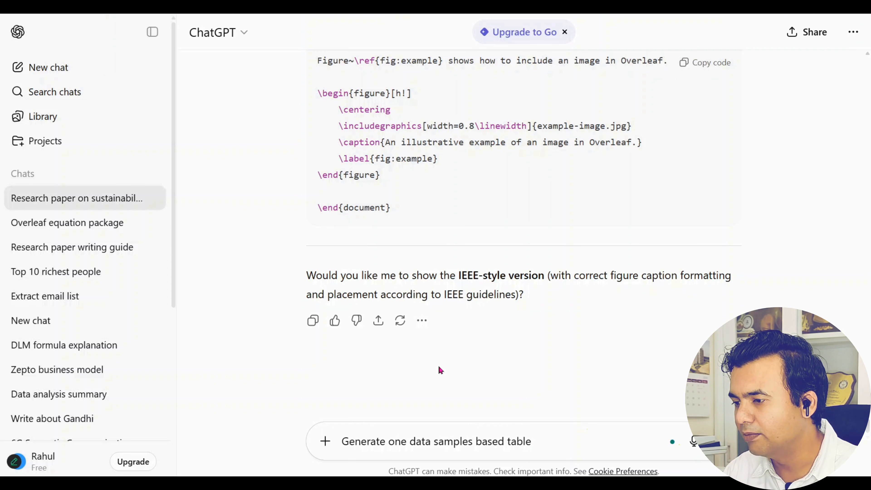
{"action": "type", "text": " and give m"}
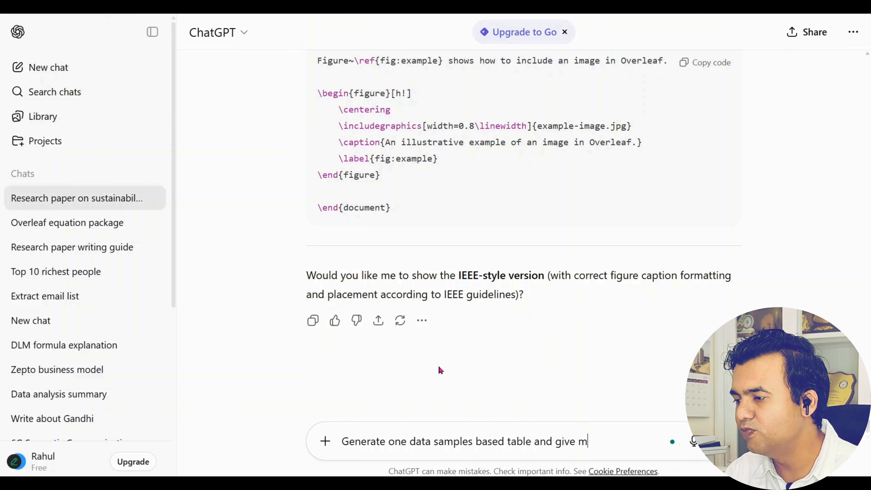
{"action": "type", "text": "e the over"}
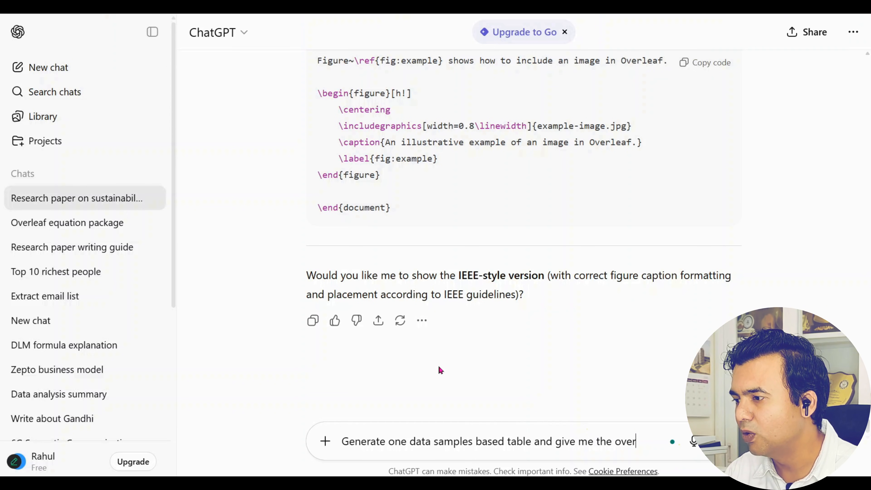
{"action": "type", "text": " leaf code"}
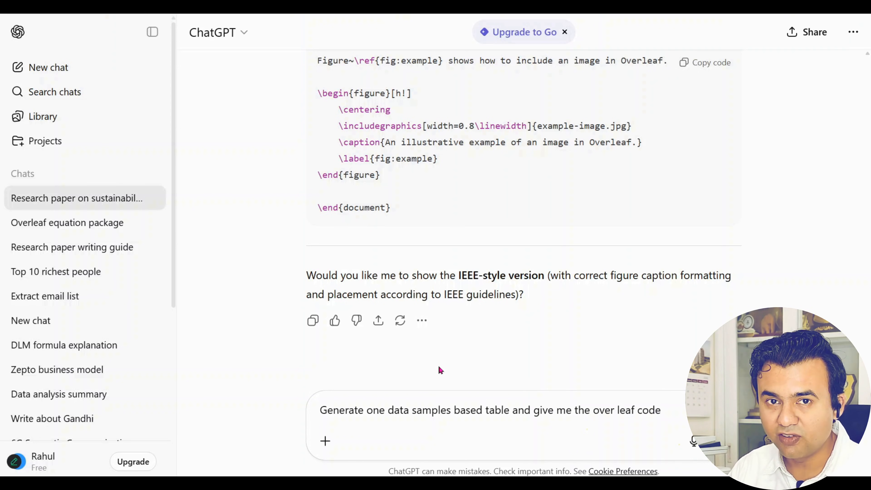
{"action": "key", "text": "Return"}
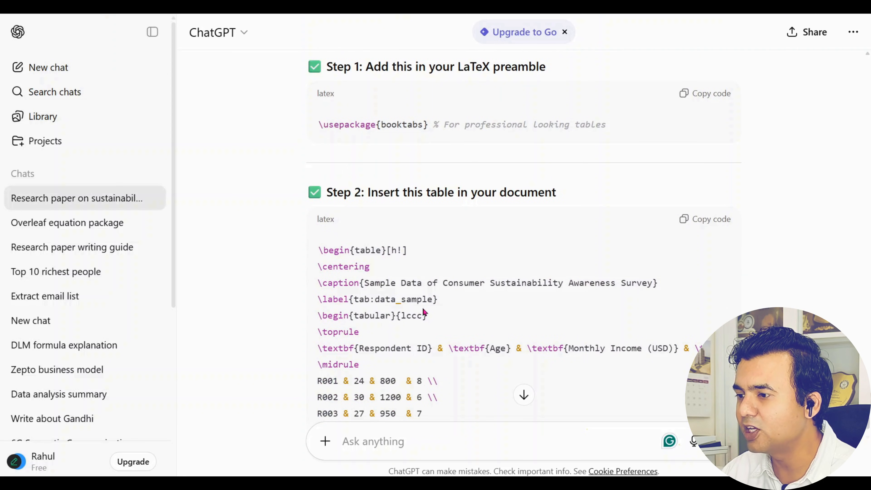
Copy the \usepackage{booktabs} line from the reply into line 3 of the Overleaf preamble
{"action": "left_click_drag", "start_coordinate": [318, 125], "coordinate": [637, 132]}
{"action": "key", "text": "ctrl+c"}
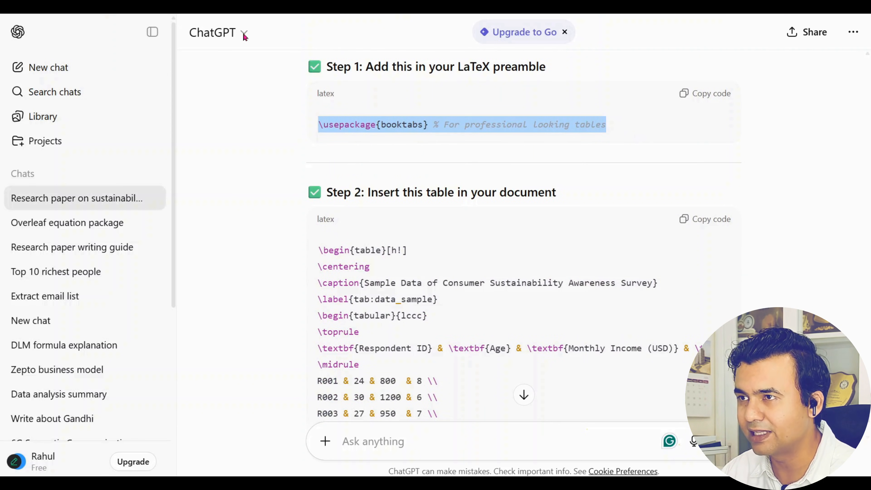
{"action": "left_click", "coordinate": [226, 6]}
{"action": "scroll", "coordinate": [224, 259], "scroll_direction": "up", "scroll_amount": 5}
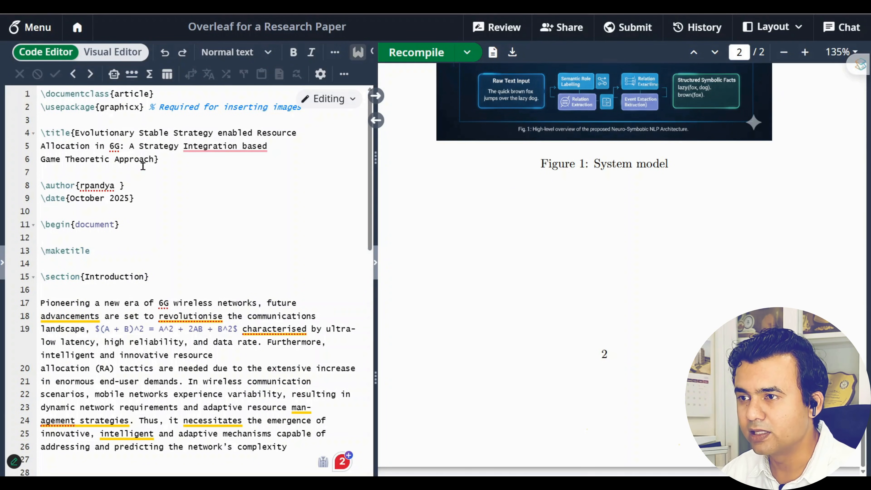
{"action": "left_click", "coordinate": [242, 115]}
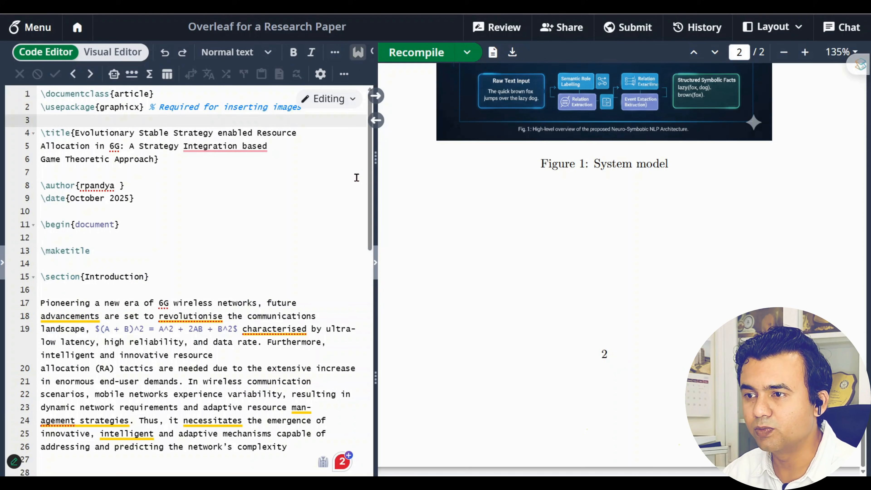
{"action": "key", "text": "ctrl+v"}
{"action": "key", "text": "Return"}
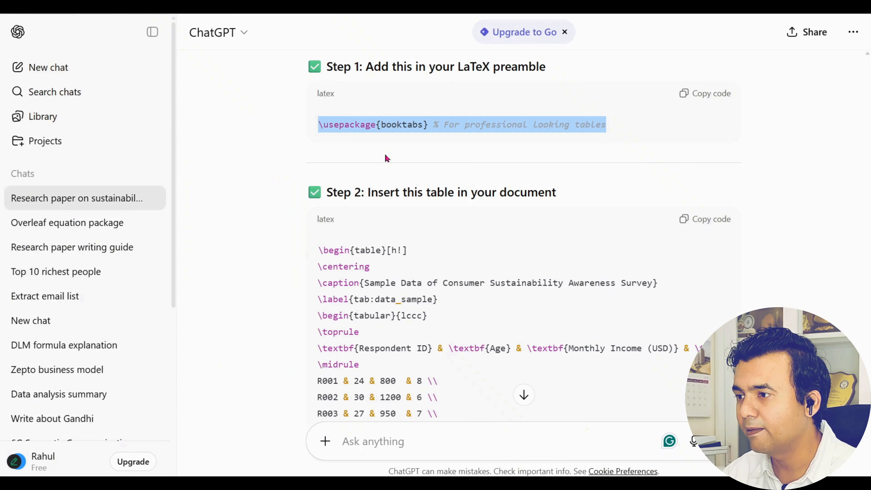
Copy the full sample-data table code from ChatGPT's Step 2 block and return to Overleaf
{"action": "scroll", "coordinate": [391, 177], "scroll_direction": "down", "scroll_amount": 4}
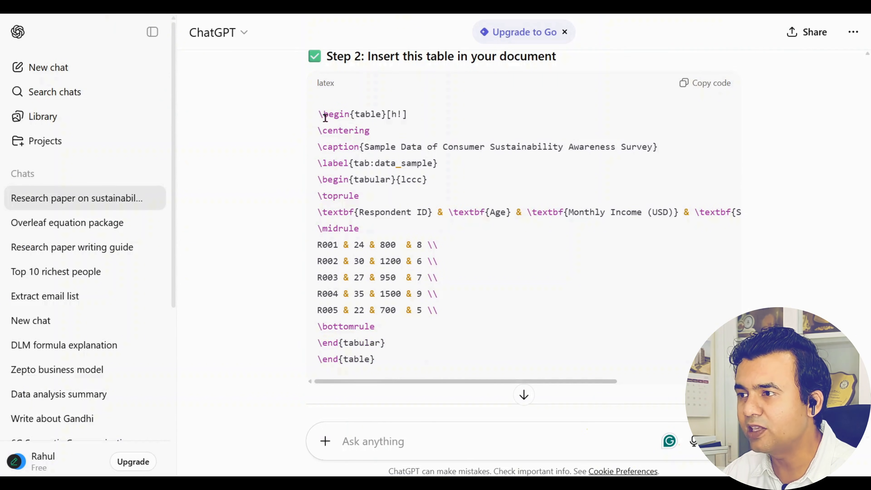
{"action": "left_click_drag", "start_coordinate": [319, 117], "coordinate": [418, 112]}
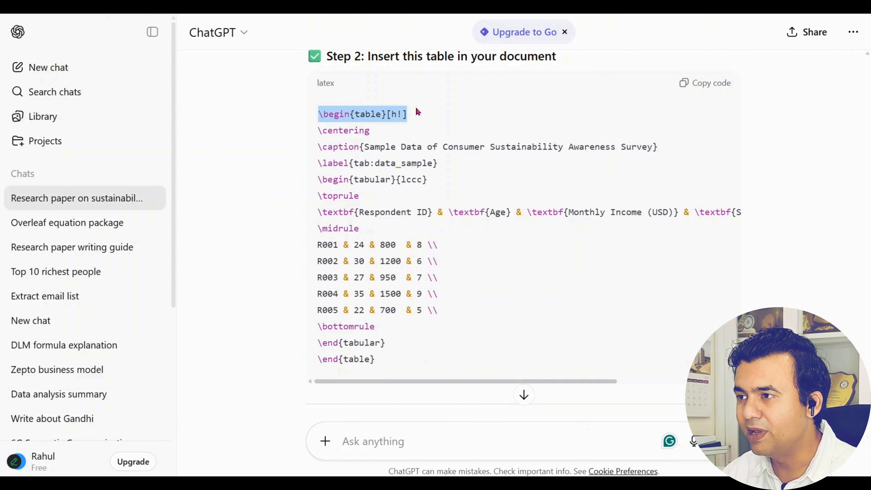
{"action": "left_click", "coordinate": [619, 120]}
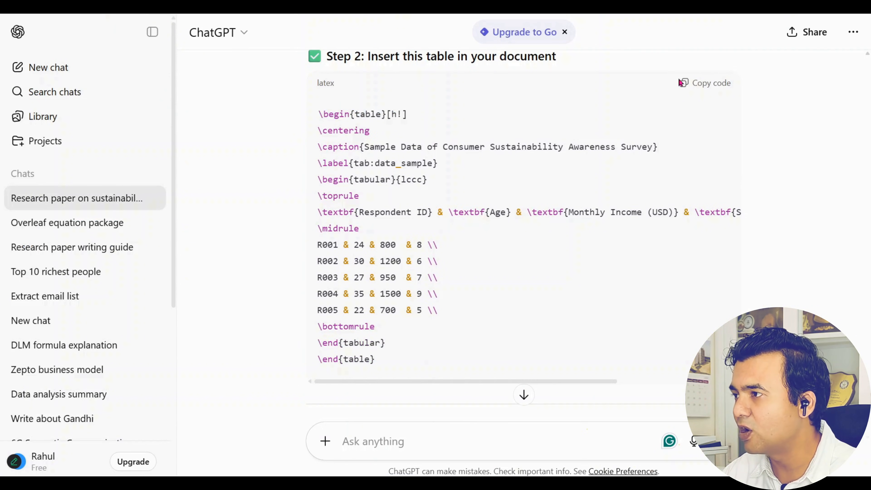
{"action": "left_click", "coordinate": [683, 83]}
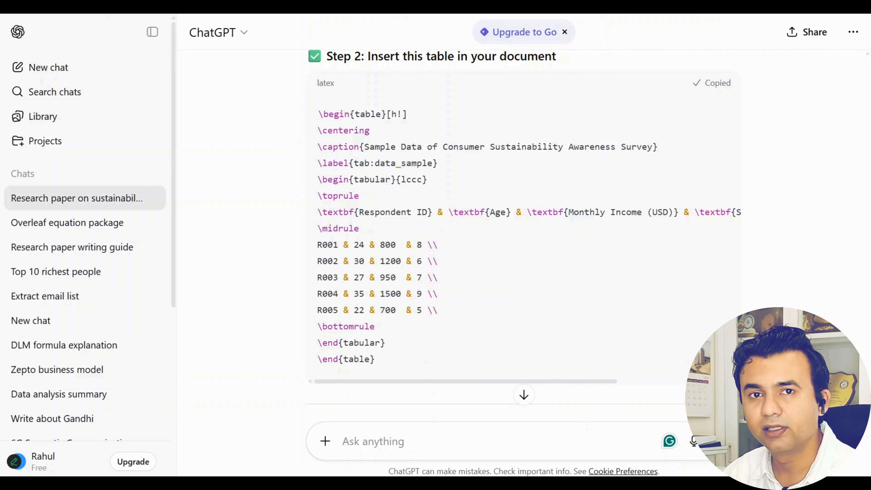
{"action": "key", "text": "ctrl+Tab"}
{"action": "scroll", "coordinate": [220, 250], "scroll_direction": "down", "scroll_amount": 6}
Paste the table code below the figure in main.tex, separated by blank lines
{"action": "left_click", "coordinate": [188, 313]}
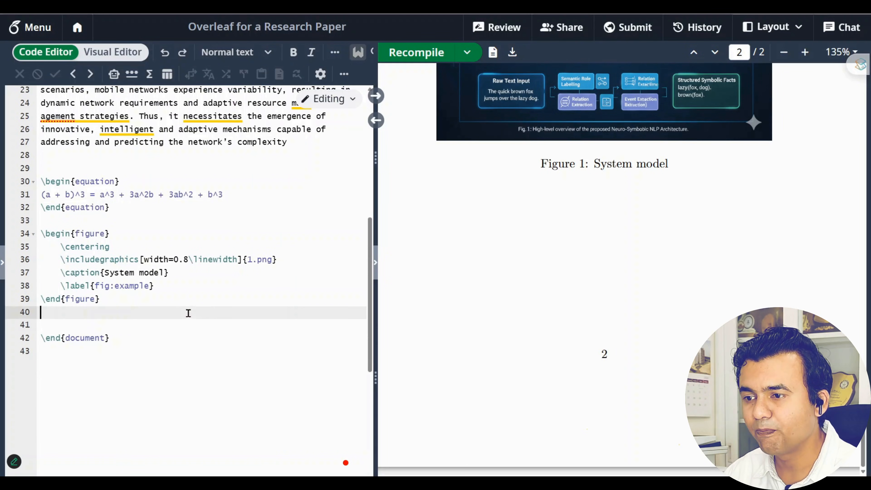
{"action": "key", "text": "Return"}
{"action": "key", "text": "ctrl+v"}
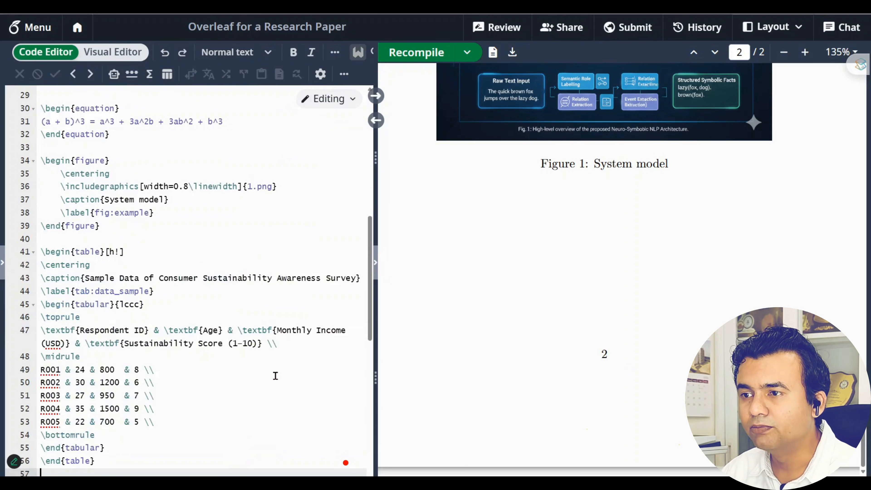
{"action": "left_click", "coordinate": [174, 237]}
{"action": "key", "text": "Return"}
{"action": "key", "text": "Return"}
{"action": "key", "text": "Return"}
{"action": "key", "text": "Return"}
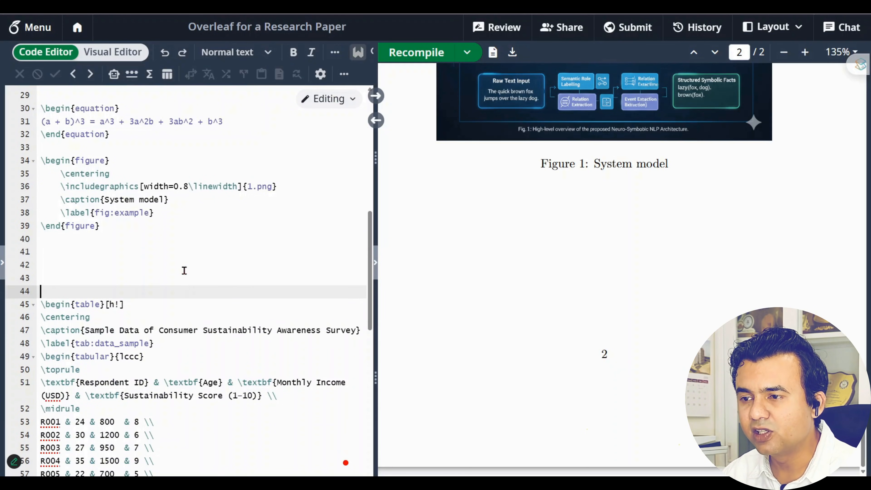
{"action": "scroll", "coordinate": [172, 266], "scroll_direction": "down", "scroll_amount": 4}
Walk through the table's opening, centering, lccc column layout and caption lines
{"action": "left_click", "coordinate": [125, 379], "text": "shift"}
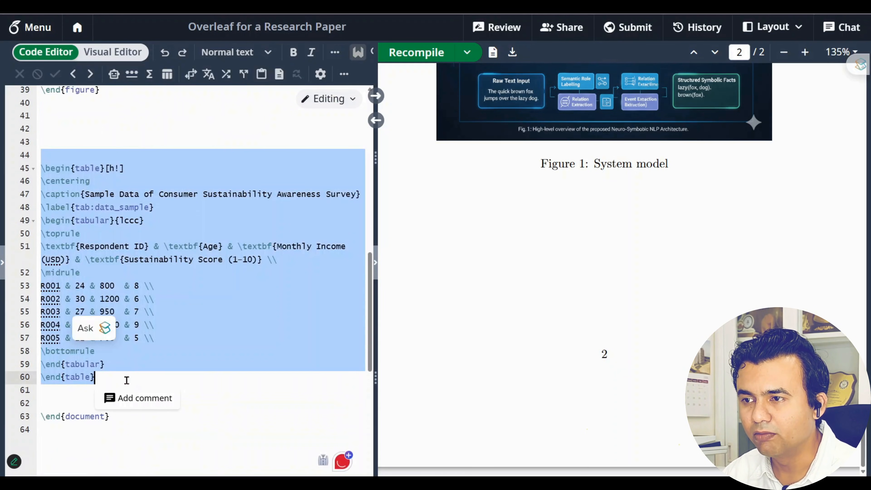
{"action": "left_click_drag", "start_coordinate": [160, 170], "coordinate": [38, 171]}
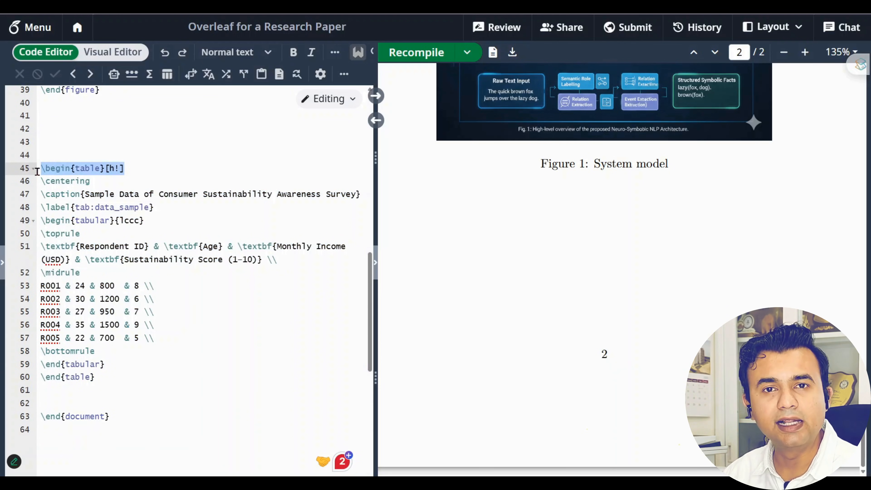
{"action": "left_click_drag", "start_coordinate": [91, 181], "coordinate": [41, 183]}
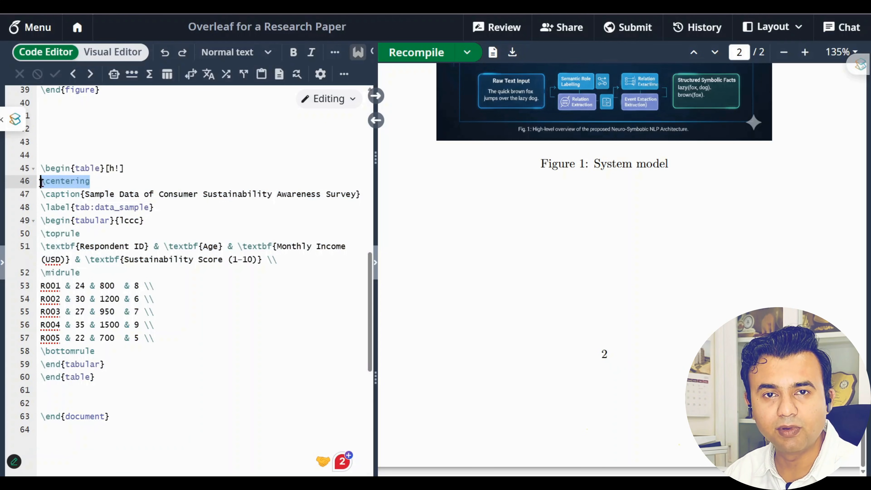
{"action": "left_click_drag", "start_coordinate": [42, 183], "coordinate": [41, 168]}
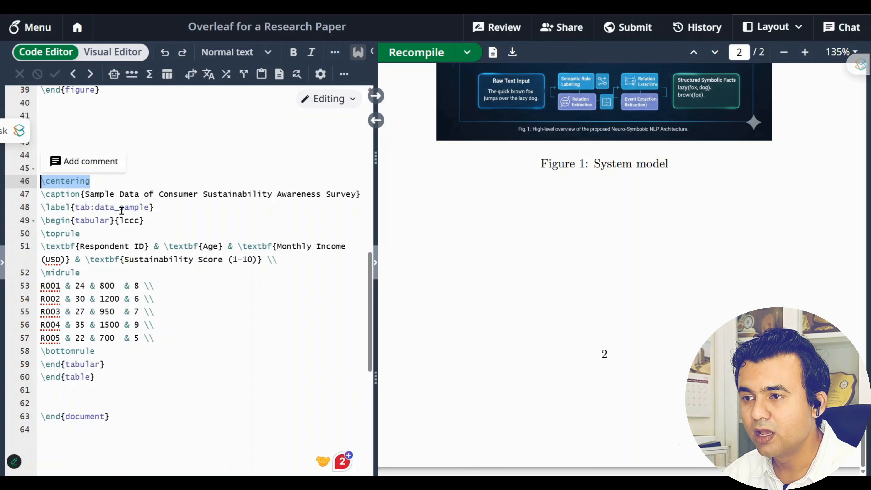
{"action": "left_click", "coordinate": [164, 227]}
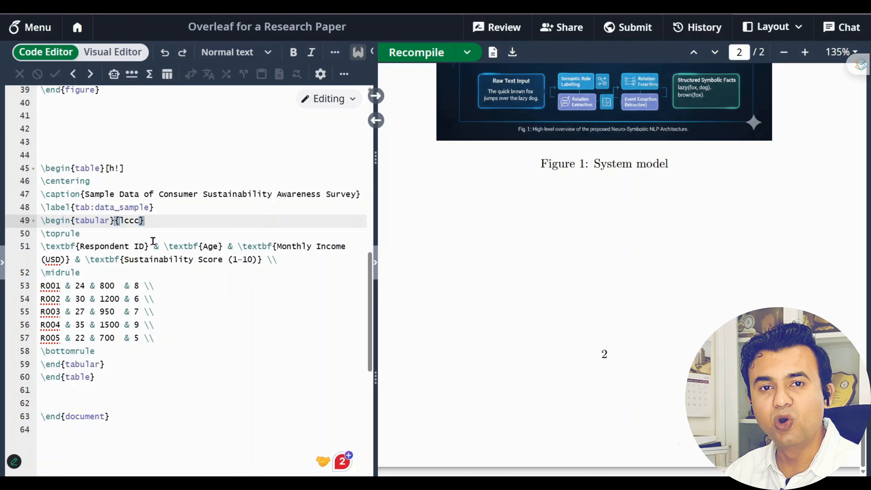
{"action": "left_click_drag", "start_coordinate": [85, 195], "coordinate": [355, 198]}
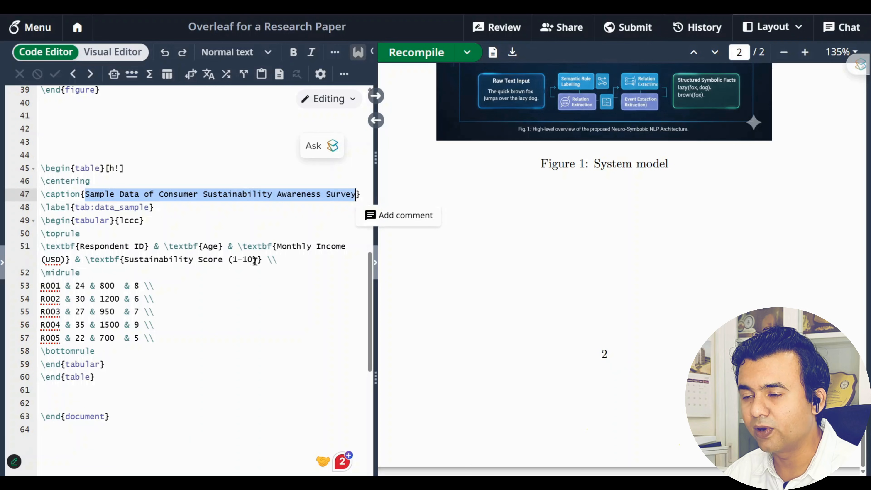
Review the top rule, header and data rows and closing lines, then recompile with Ctrl+S
{"action": "left_click", "coordinate": [90, 232]}
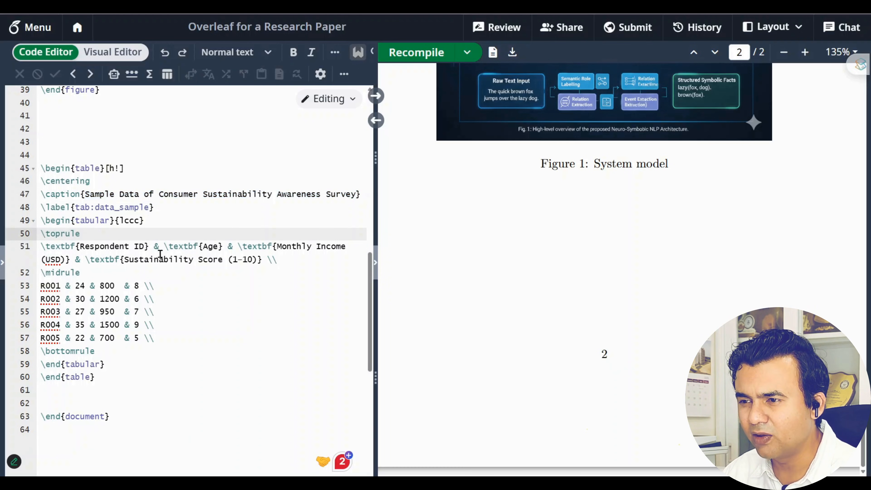
{"action": "left_click_drag", "start_coordinate": [45, 247], "coordinate": [172, 338]}
{"action": "left_click", "coordinate": [240, 402]}
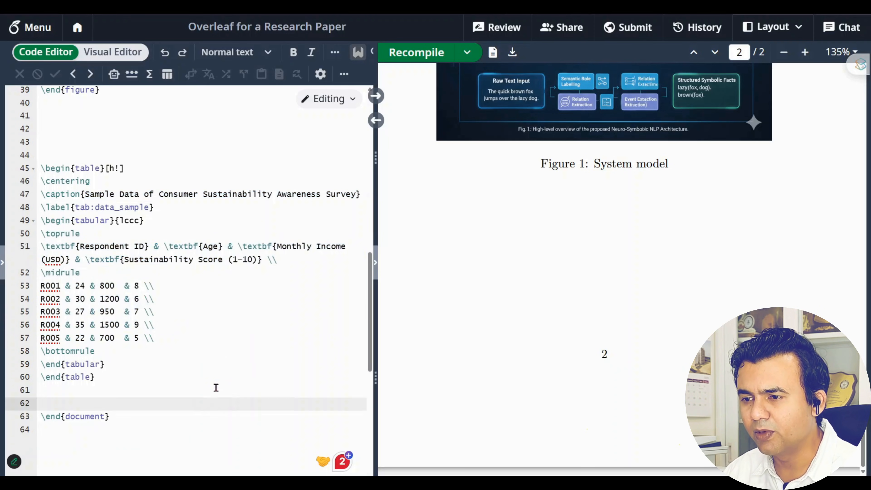
{"action": "left_click_drag", "start_coordinate": [111, 363], "coordinate": [50, 364]}
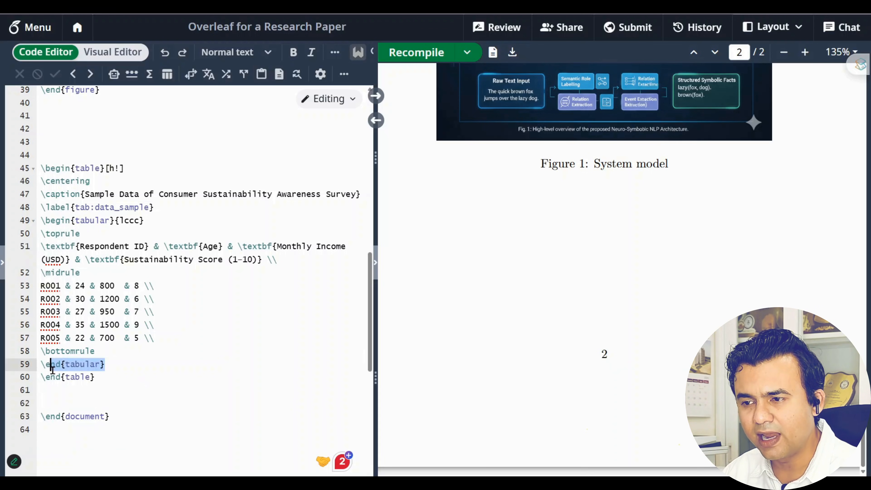
{"action": "left_click_drag", "start_coordinate": [104, 380], "coordinate": [41, 380]}
{"action": "left_click", "coordinate": [222, 411]}
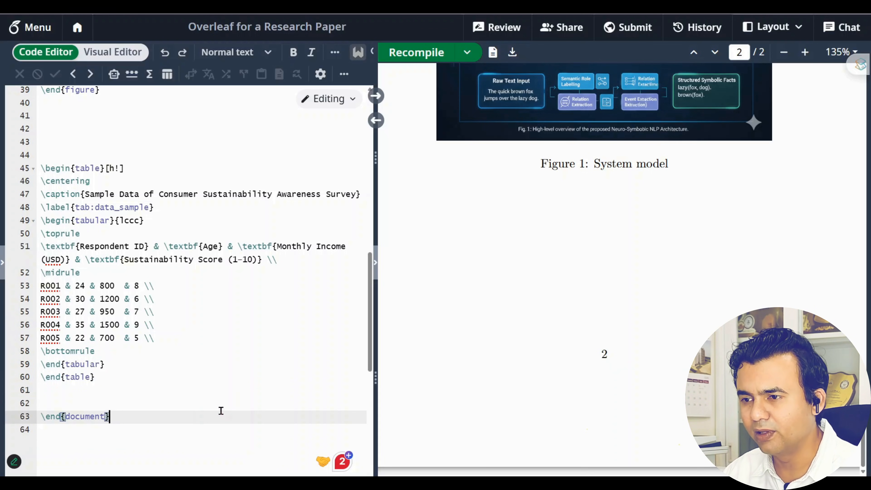
{"action": "key", "text": "ctrl+s"}
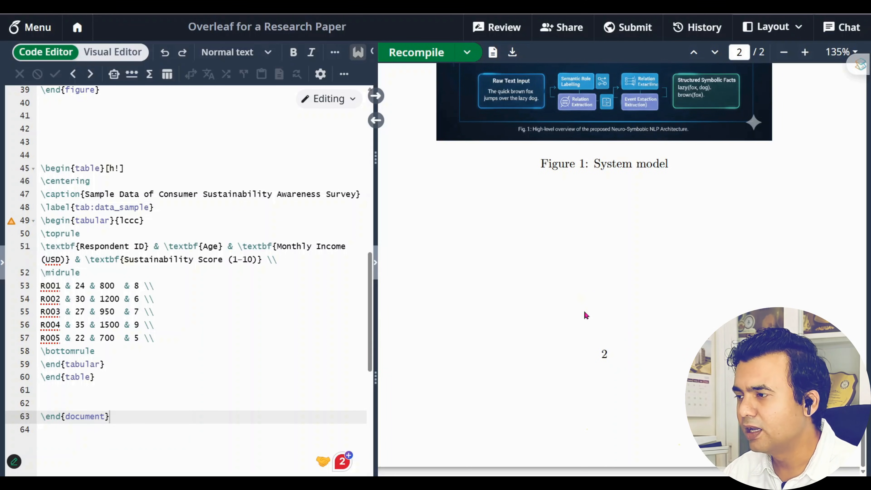
Widen the PDF preview to check Table 1 under equation (1), then download the PDF
{"action": "scroll", "coordinate": [585, 311], "scroll_direction": "up", "scroll_amount": 5}
{"action": "scroll", "coordinate": [584, 311], "scroll_direction": "down", "scroll_amount": 5}
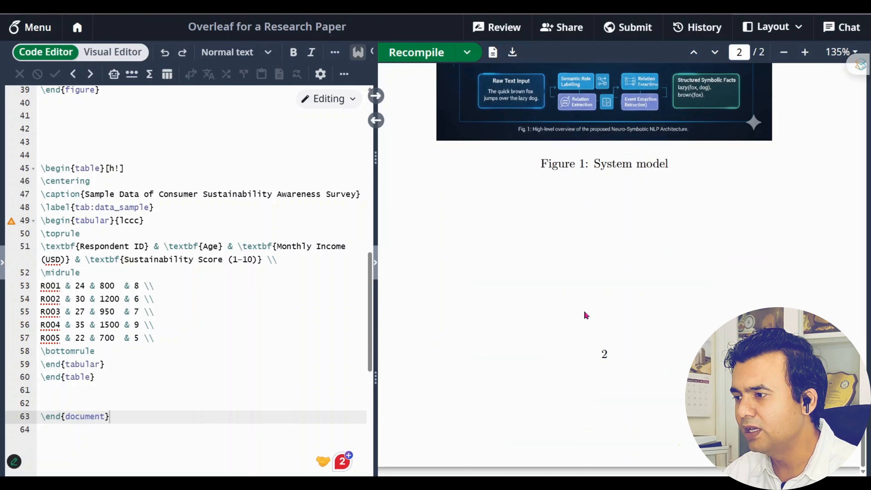
{"action": "scroll", "coordinate": [585, 311], "scroll_direction": "up", "scroll_amount": 5}
{"action": "scroll", "coordinate": [585, 311], "scroll_direction": "up", "scroll_amount": 10}
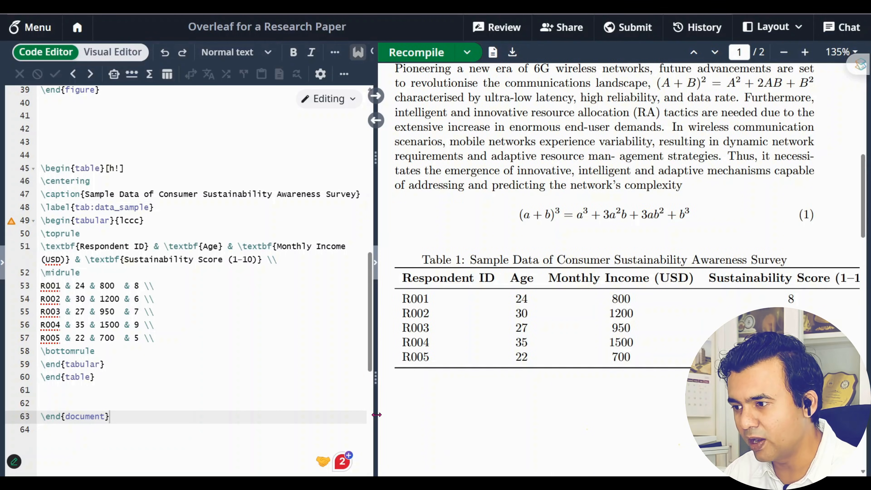
{"action": "left_click_drag", "start_coordinate": [377, 415], "coordinate": [342, 416]}
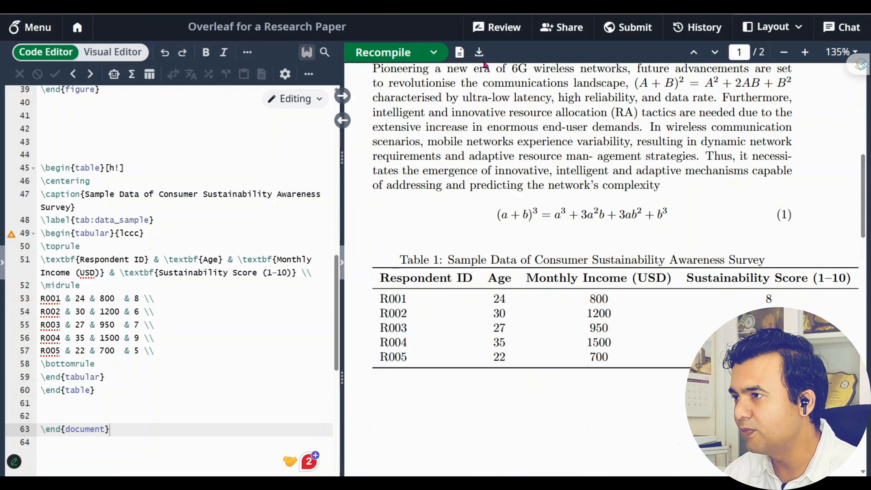
{"action": "left_click", "coordinate": [480, 54]}
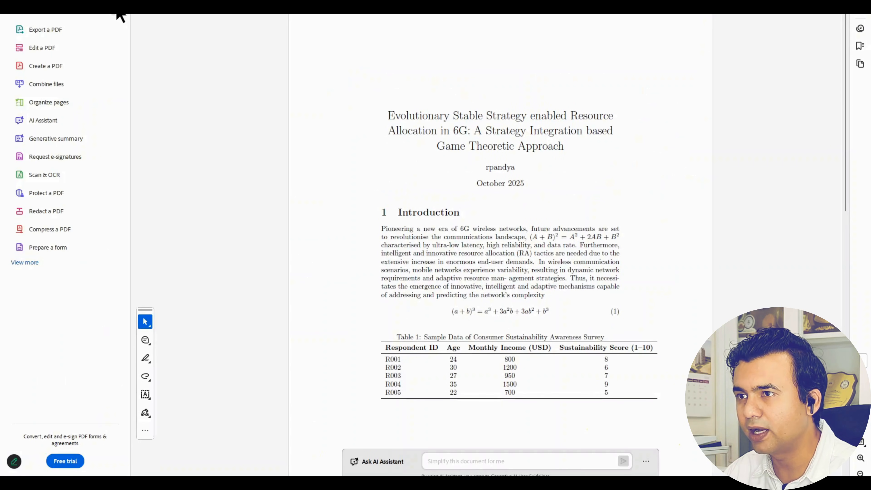
Inspect the introduction, equation (1) and Table 1 in the zoomed Acrobat PDF, then return to Overleaf
{"action": "left_click", "coordinate": [120, 15]}
{"action": "scroll", "coordinate": [334, 270], "scroll_direction": "up", "scroll_amount": 6}
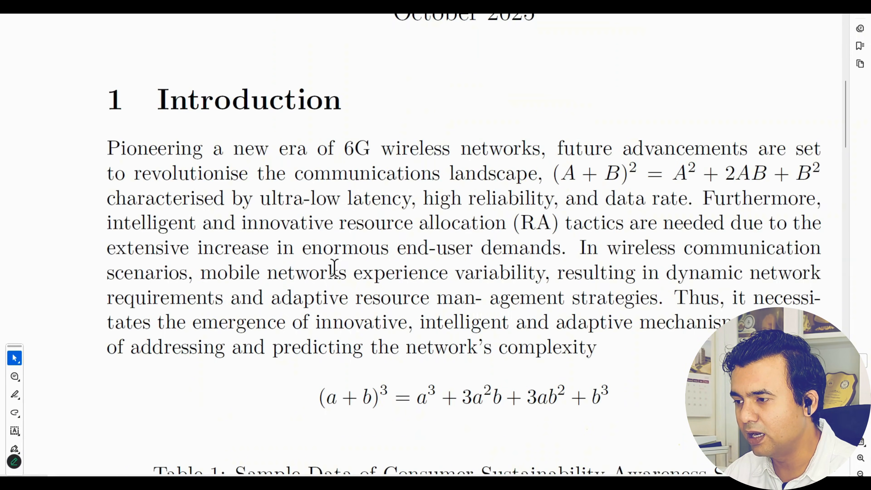
{"action": "scroll", "coordinate": [334, 269], "scroll_direction": "down", "scroll_amount": 6}
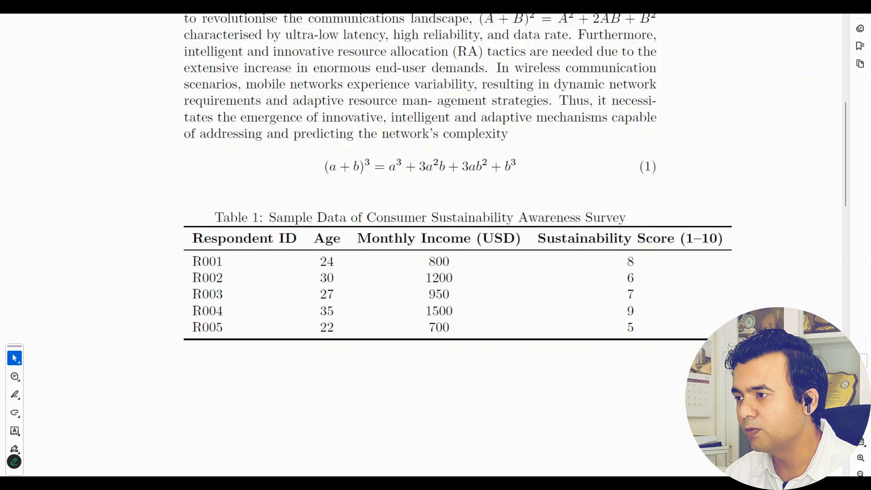
{"action": "key", "text": "alt+Tab"}
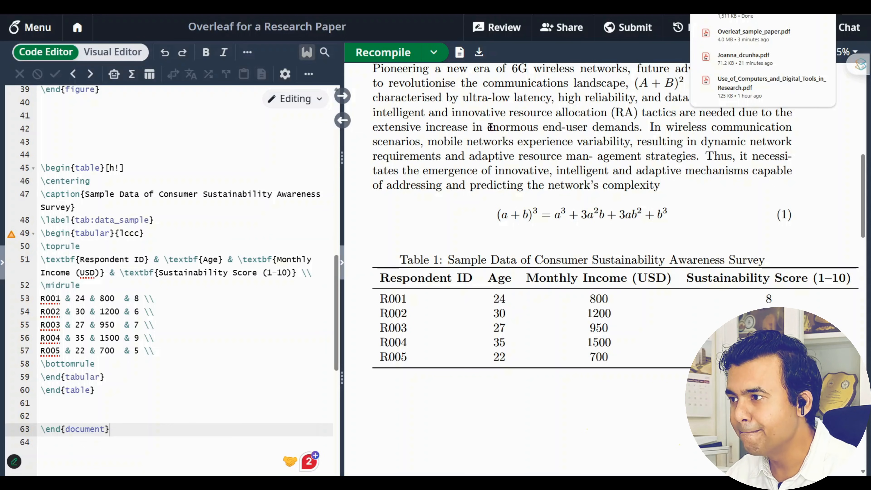
Scroll the Overleaf PDF preview back to the paper's title page
{"action": "scroll", "coordinate": [617, 275], "scroll_direction": "up", "scroll_amount": 8}
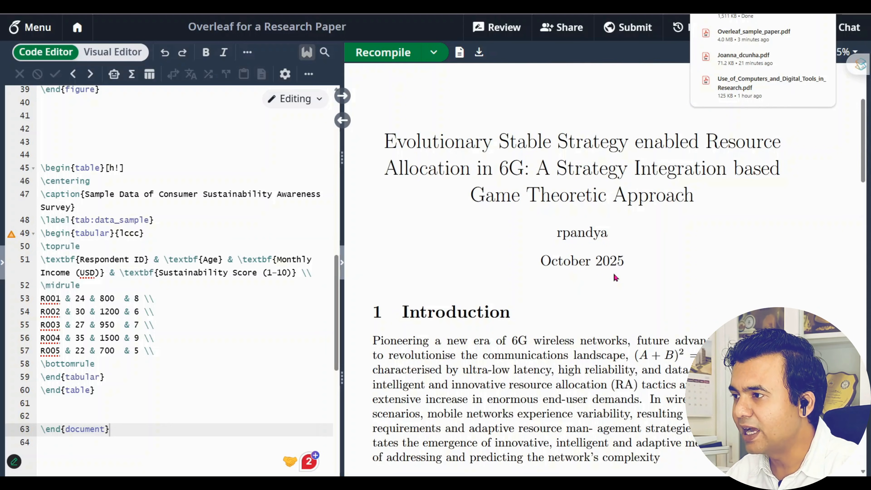
{"action": "scroll", "coordinate": [613, 274], "scroll_direction": "down", "scroll_amount": 4}
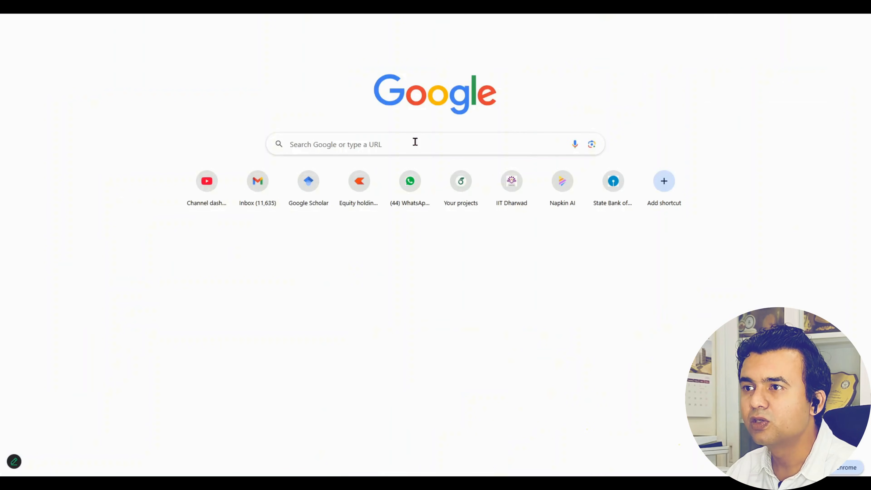
Search Google for 'ieee xplore' via the 'iee' suggestion and open the IEEE Xplore site
{"action": "left_click", "coordinate": [419, 144]}
{"action": "type", "text": "iee"}
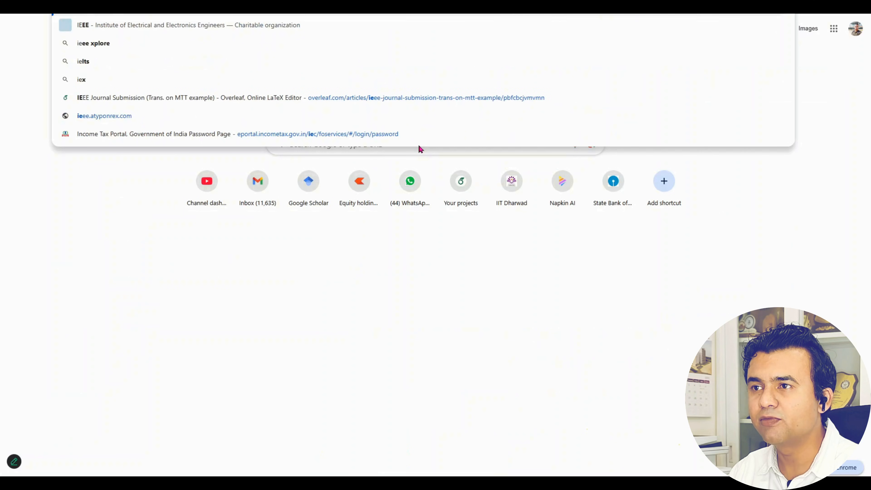
{"action": "key", "text": "Down"}
{"action": "key", "text": "Down"}
{"action": "key", "text": "Return"}
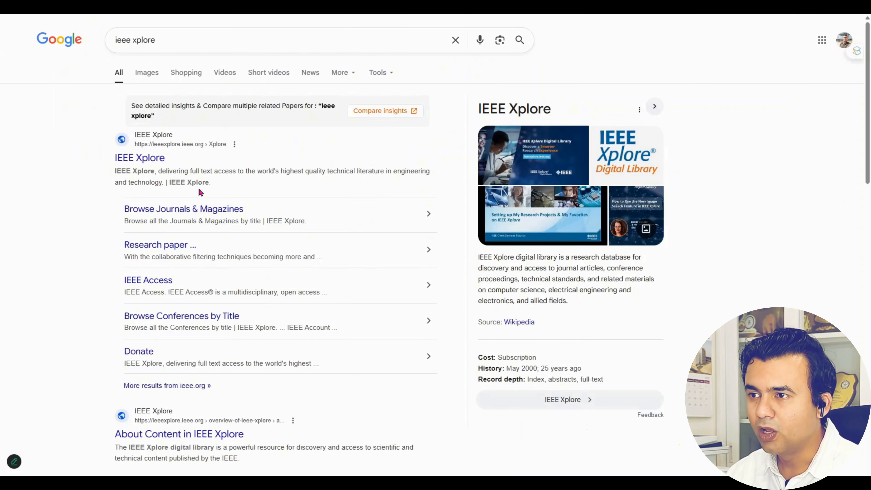
{"action": "left_click", "coordinate": [202, 221]}
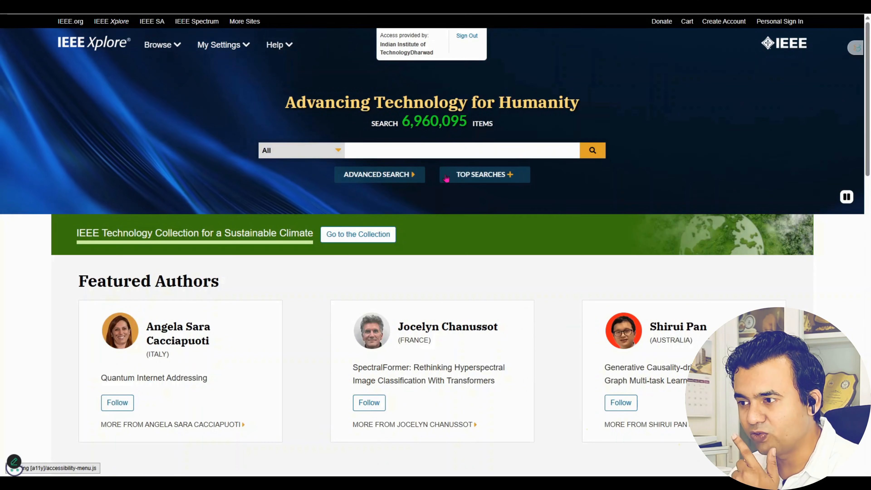
Search IEEE Xplore for '6G' and open the '6G Global Landscape' paper from the results
{"action": "left_click", "coordinate": [457, 154]}
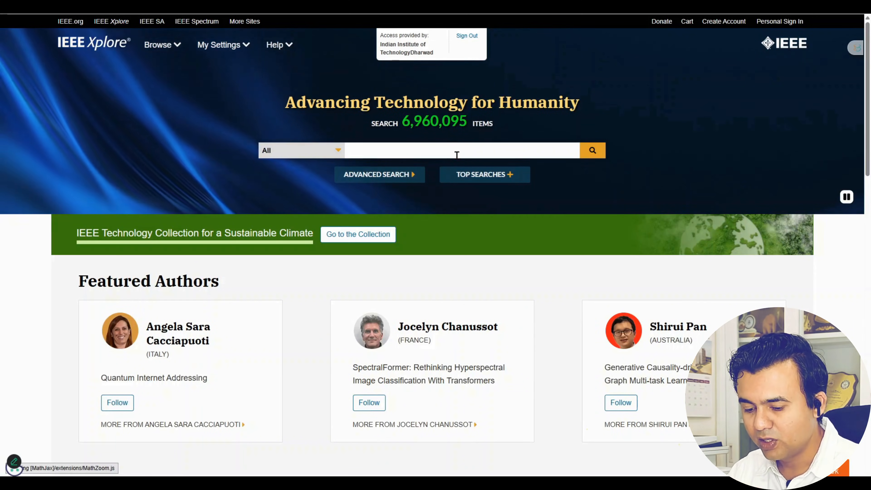
{"action": "type", "text": "6G"}
{"action": "key", "text": "Return"}
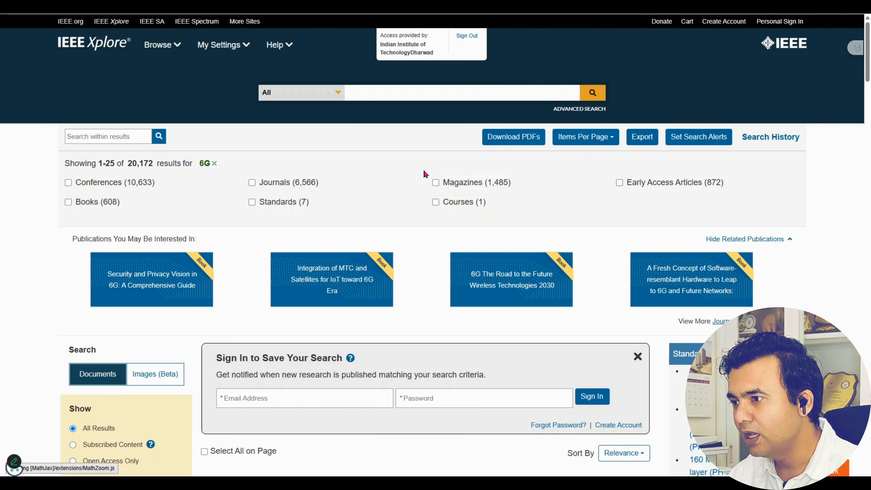
{"action": "scroll", "coordinate": [423, 169], "scroll_direction": "down", "scroll_amount": 7}
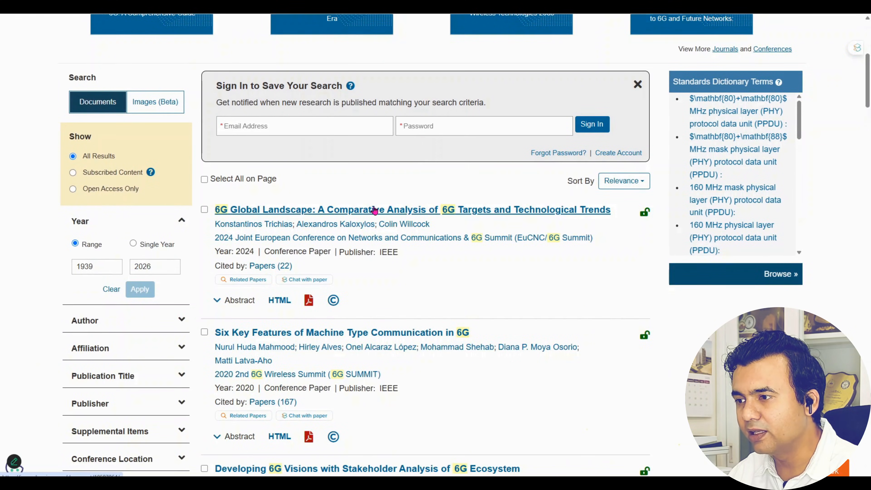
{"action": "left_click", "coordinate": [375, 210]}
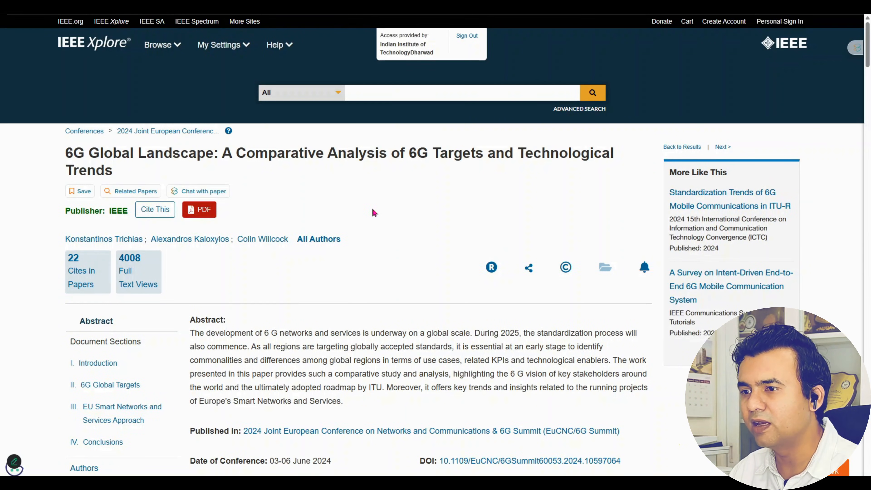
{"action": "scroll", "coordinate": [374, 213], "scroll_direction": "down", "scroll_amount": 1}
Open the paper's plain-text citation under Cite This and select the entire citation text
{"action": "left_click", "coordinate": [160, 164]}
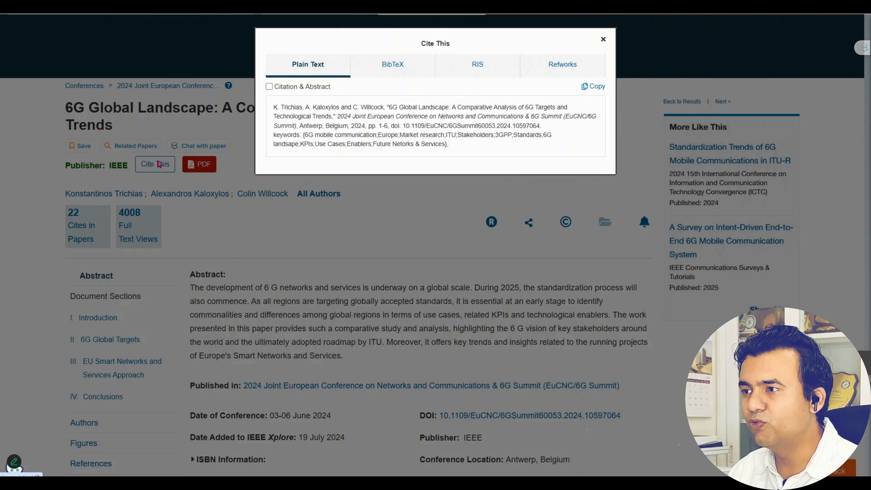
{"action": "left_click_drag", "start_coordinate": [274, 107], "coordinate": [455, 153]}
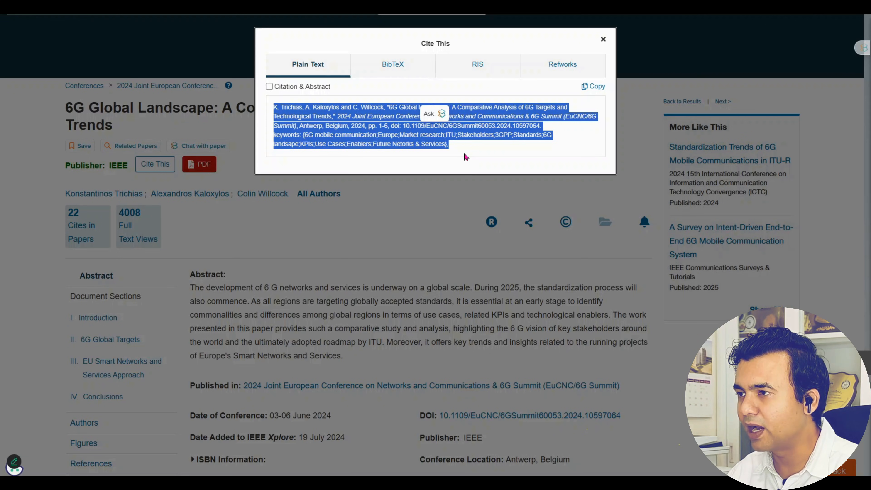
{"action": "left_click", "coordinate": [498, 151]}
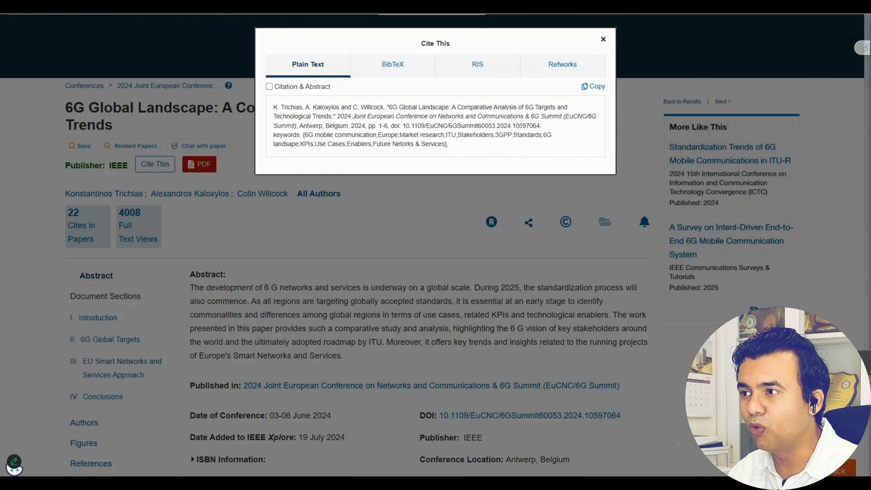
{"action": "left_click_drag", "start_coordinate": [276, 107], "coordinate": [482, 144]}
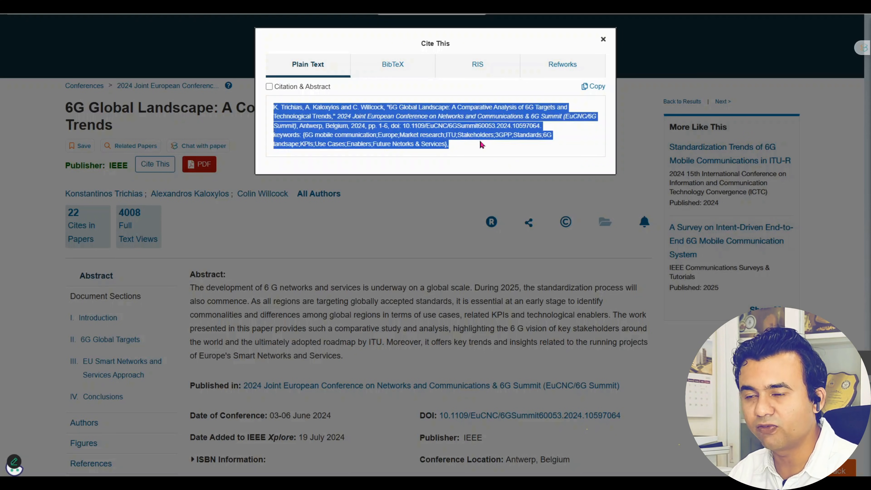
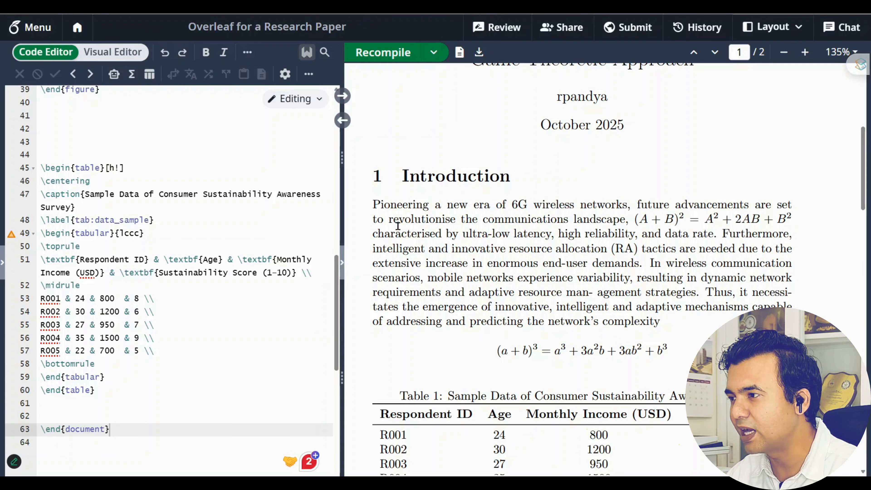
Create a new file named Reference.bib in the project and open it with the file tree hidden
{"action": "left_click", "coordinate": [2, 260]}
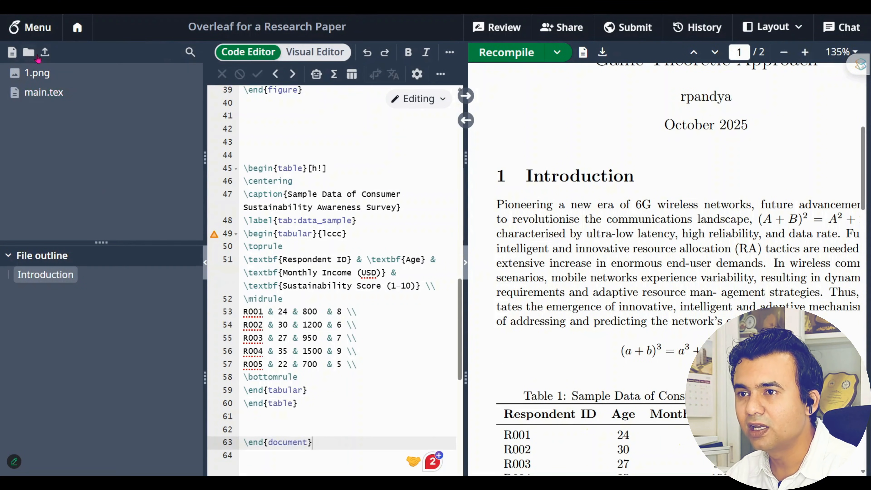
{"action": "left_click", "coordinate": [12, 52]}
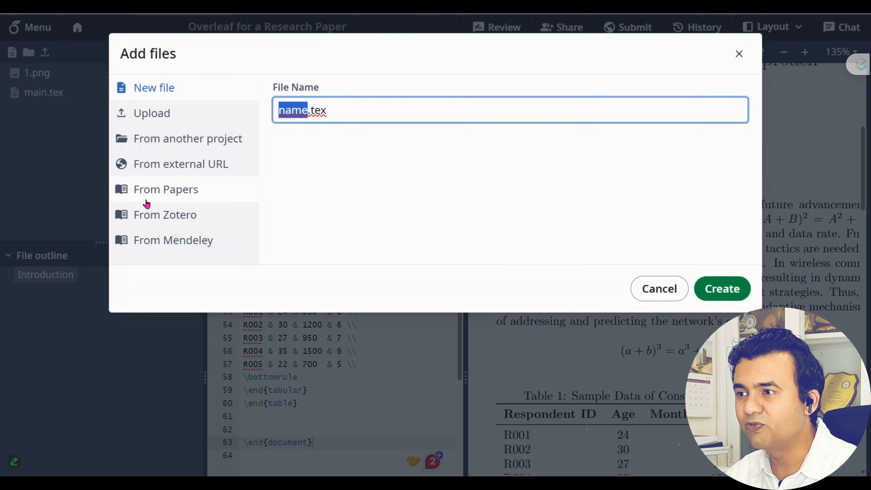
{"action": "type", "text": "reference"}
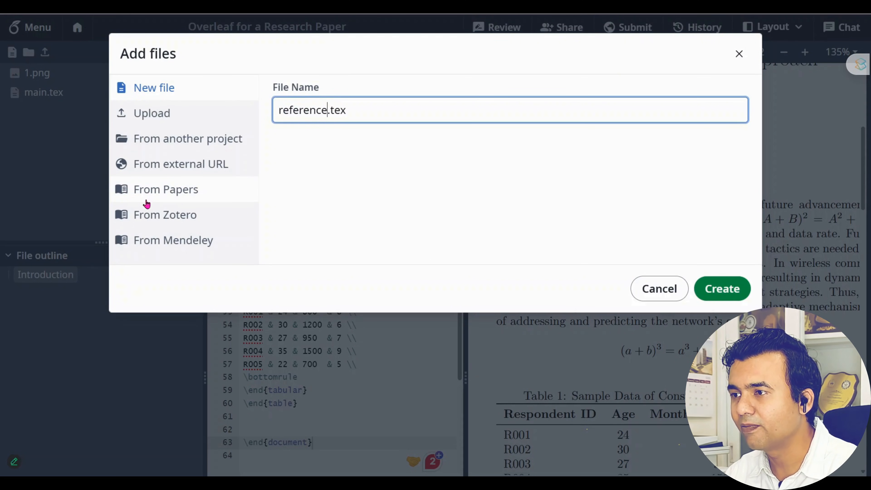
{"action": "key", "text": "Right"}
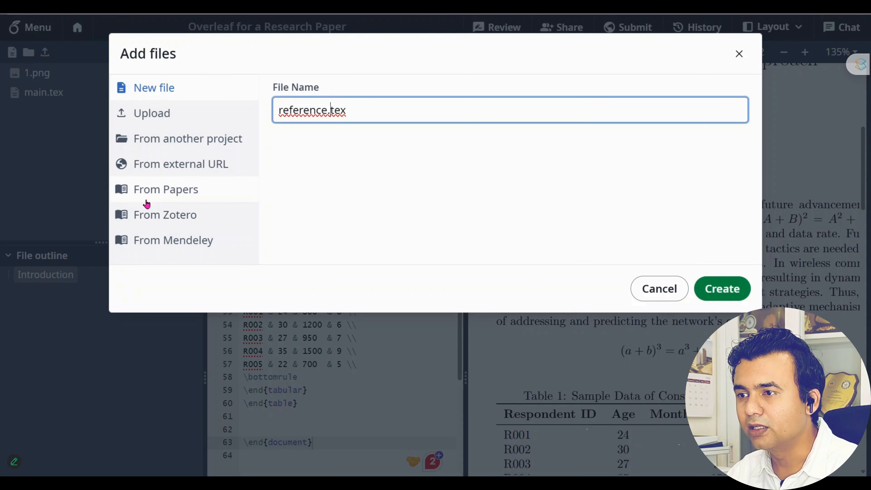
{"action": "key", "text": "Delete"}
{"action": "key", "text": "Delete"}
{"action": "key", "text": "Delete"}
{"action": "type", "text": "b"}
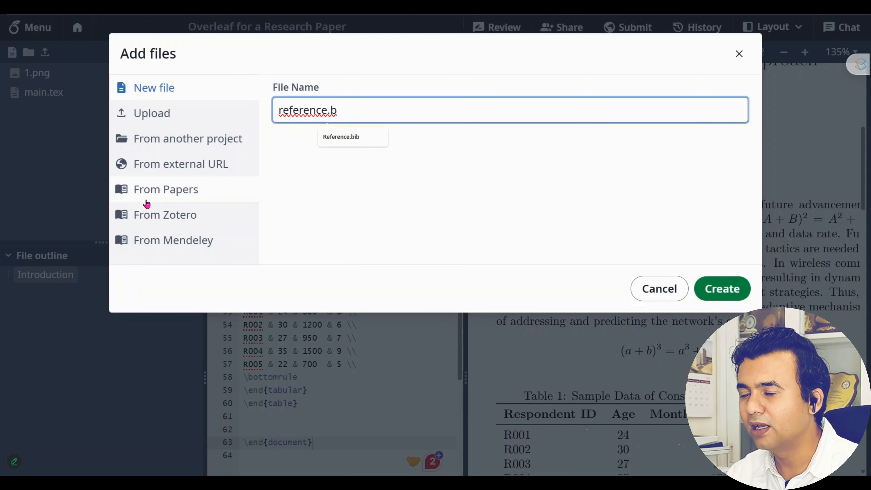
{"action": "left_click", "coordinate": [357, 137]}
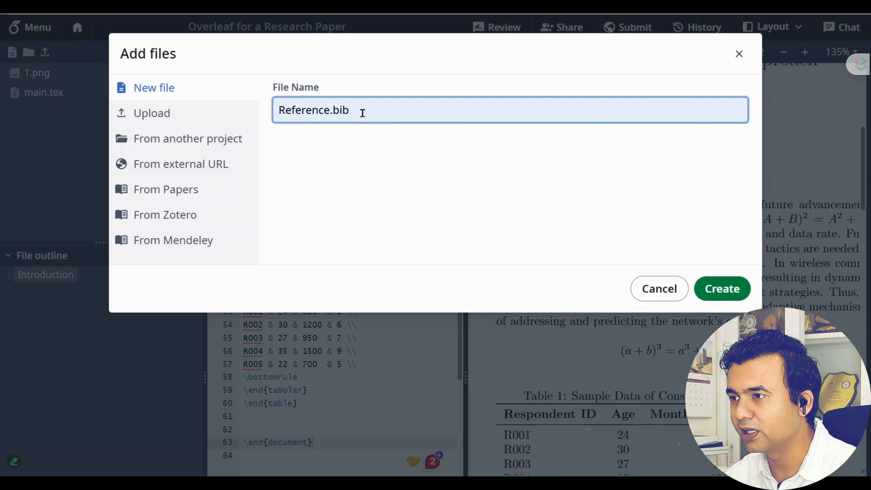
{"action": "key", "text": "shift+Left"}
{"action": "key", "text": "shift+Left"}
{"action": "key", "text": "shift+Left"}
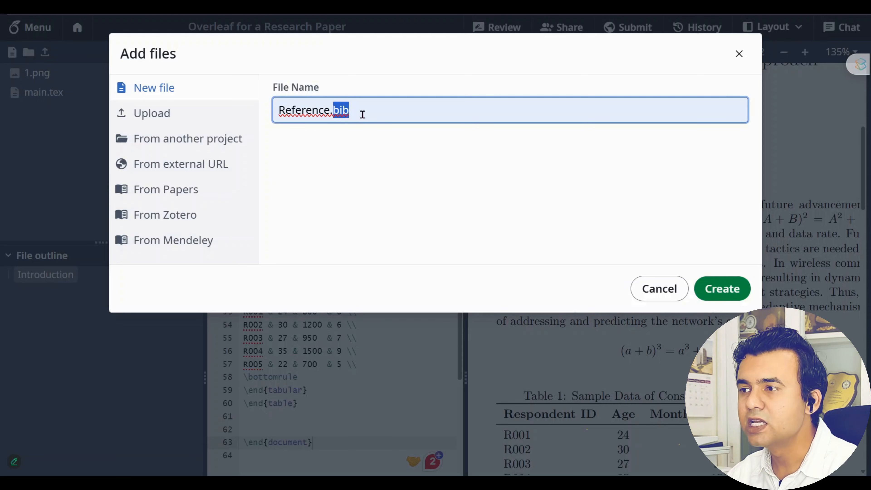
{"action": "left_click", "coordinate": [362, 113]}
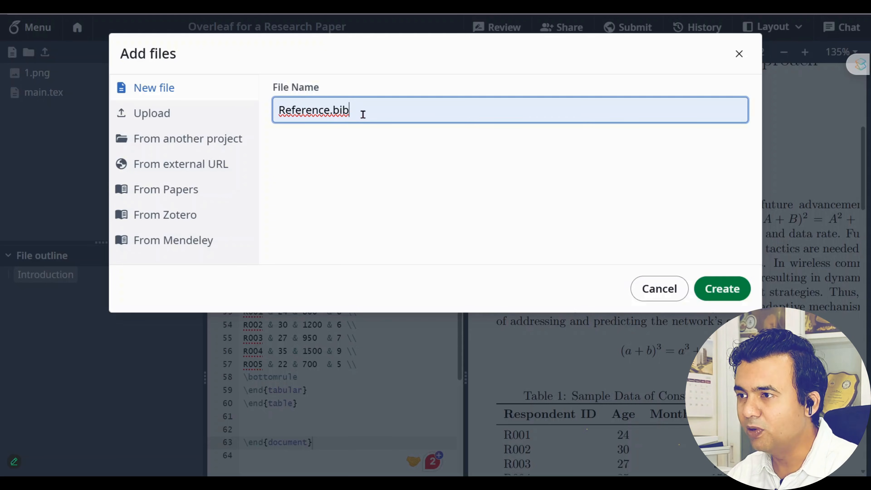
{"action": "left_click", "coordinate": [711, 289]}
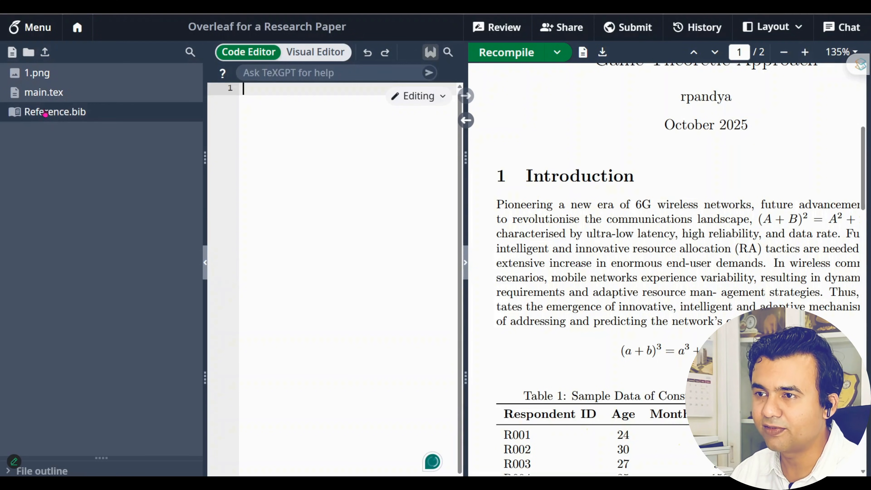
{"action": "left_click", "coordinate": [44, 112]}
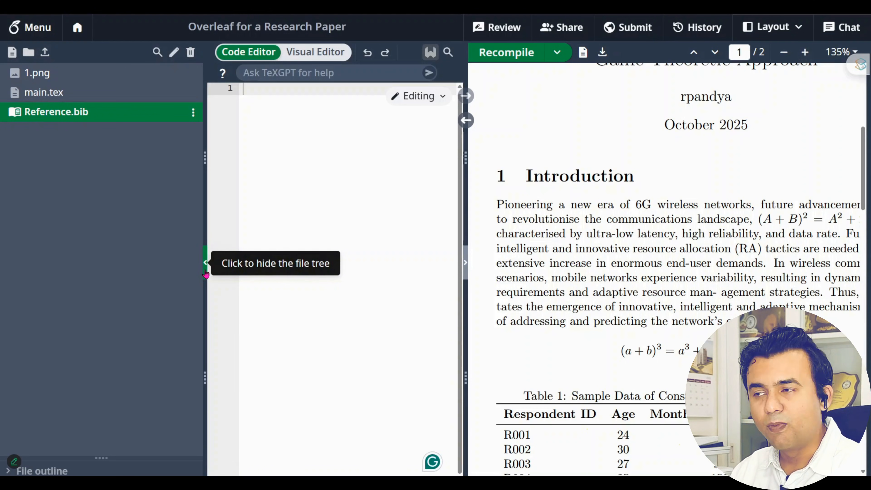
{"action": "left_click", "coordinate": [205, 263]}
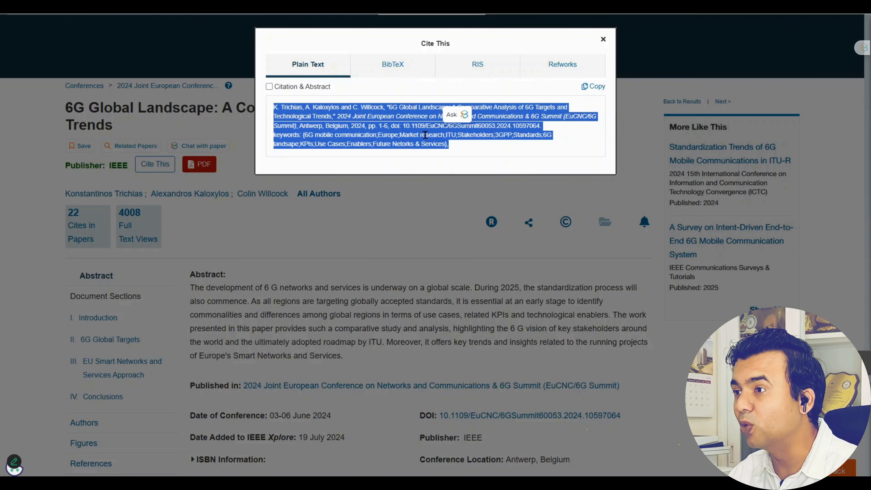
Copy the 6G Global Landscape paper's full BibTeX entry and go back to Overleaf
{"action": "left_click", "coordinate": [527, 151]}
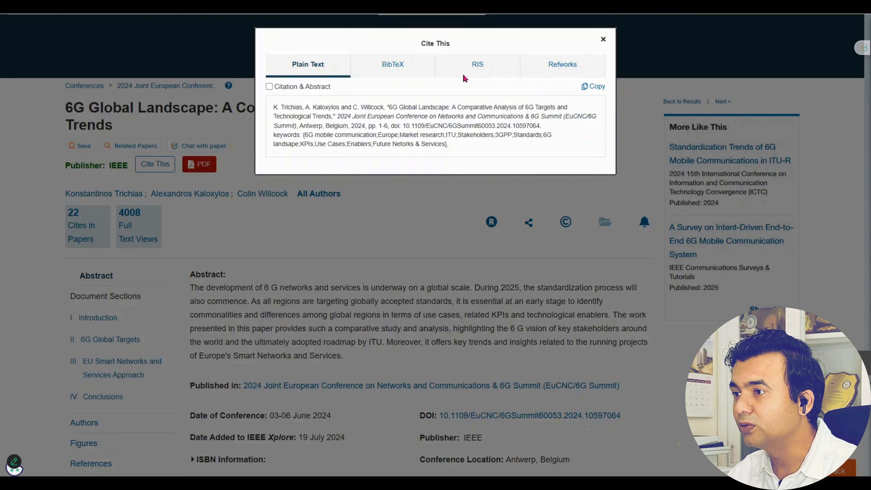
{"action": "left_click", "coordinate": [391, 66]}
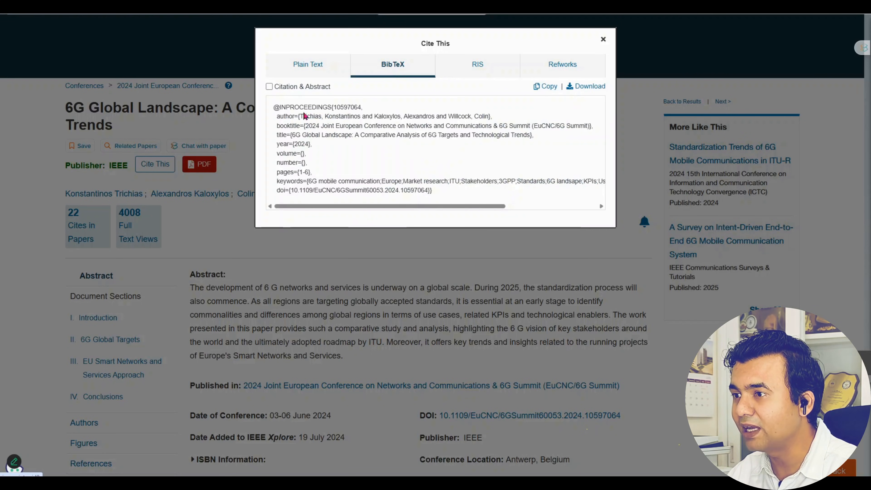
{"action": "left_click_drag", "start_coordinate": [277, 107], "coordinate": [477, 199]}
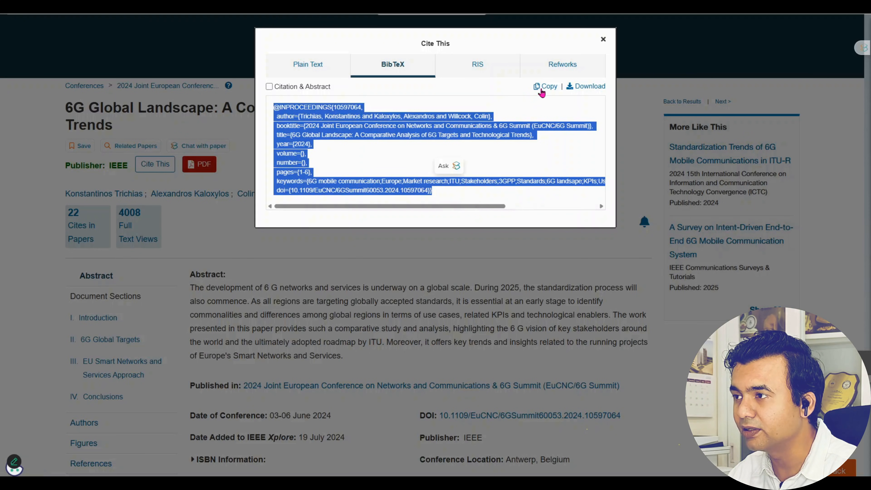
{"action": "left_click", "coordinate": [547, 86]}
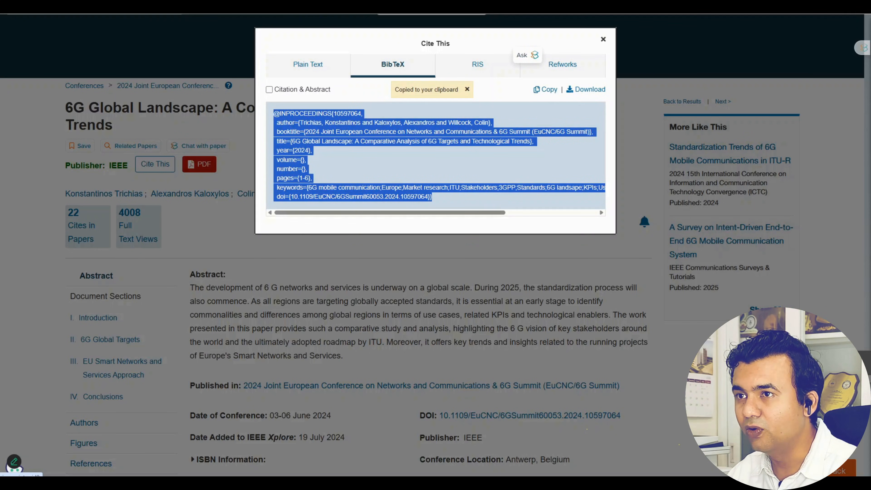
{"action": "left_click", "coordinate": [213, 7]}
Paste the BibTeX entry into Reference.bib, keeping its citation key as 10597064
{"action": "type", "text": "@INPROCEEDINGS{10597064,   author={Trichias, Konstantinos and Kaloxylos, Alexandros and Willcock, Colin},   booktitle={2024 Joint European Conference on Networks and Communications & 6G Summit (EuCNC/6G Summit)},   title={6G Global Landscape: A Comparative Analysis of 6G Targets and Technological Trends},   year={2024},   volume={},   number={},   pages={1-6},   keywords={6G mobile communication;Europe;Market research;ITU;Stakeholders;3GPP;Standards;6G landsape;KPIs;Use Cases;Enablers;Future Netorks & Services},   doi={10.1109/EuCNC/6GSummit60053.2024.10597064}}"}
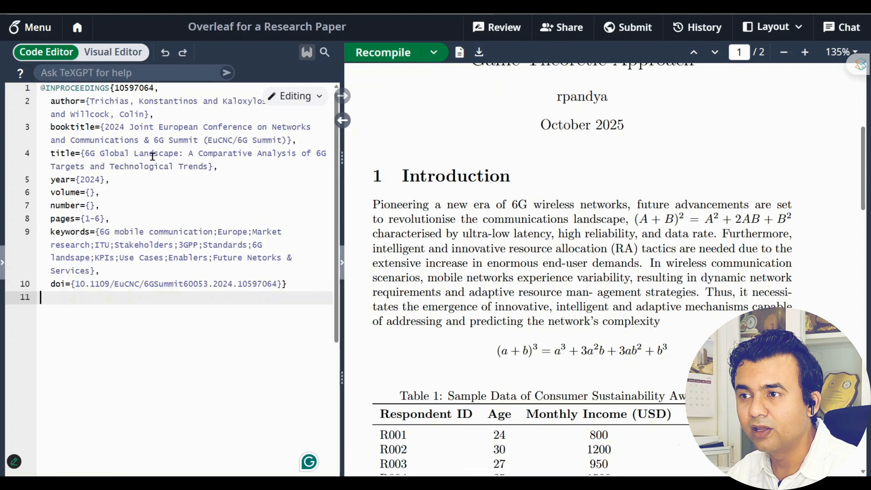
{"action": "double_click", "coordinate": [137, 95]}
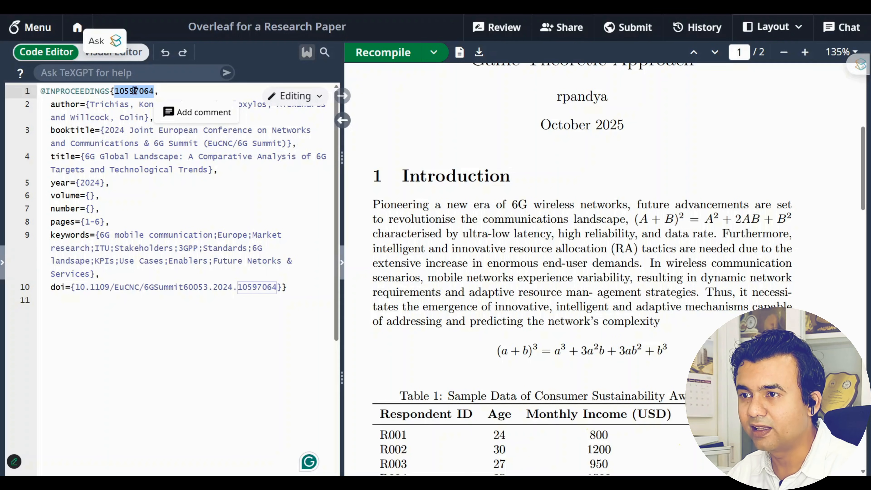
{"action": "type", "text": "1"}
{"action": "left_click", "coordinate": [244, 379]}
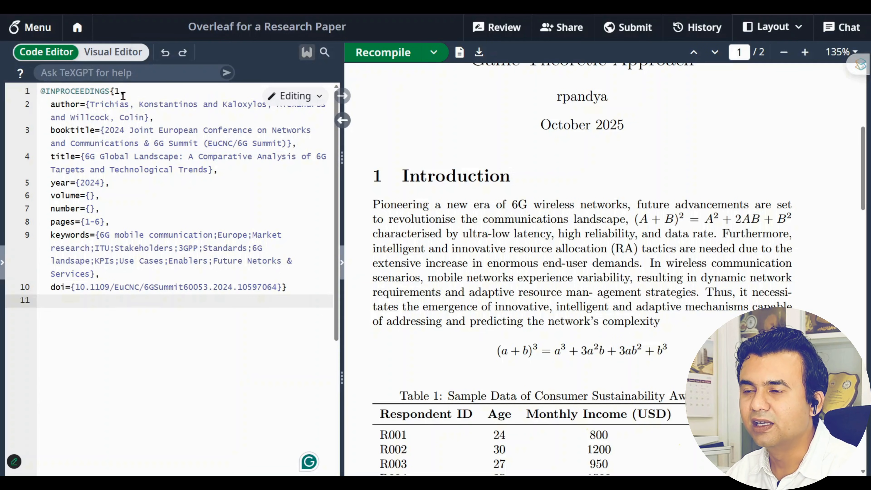
{"action": "key", "text": "ctrl+z"}
{"action": "double_click", "coordinate": [145, 91]}
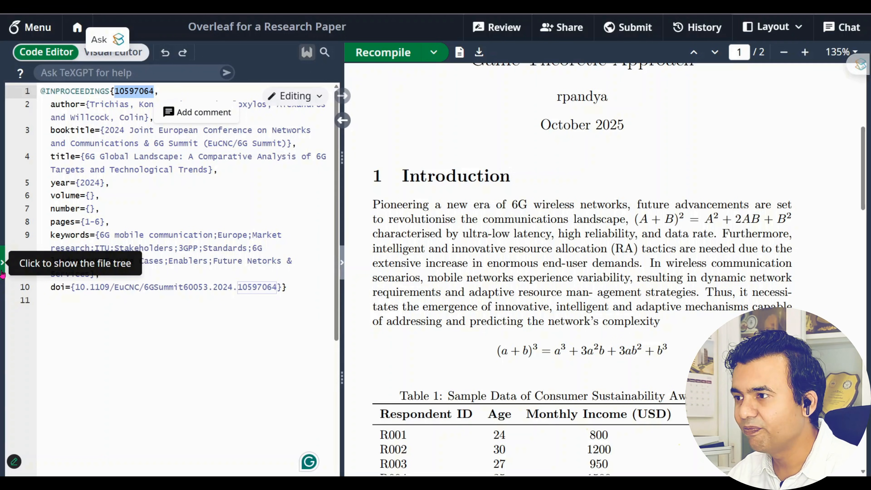
Return to main.tex in the editor with the file list hidden
{"action": "left_click", "coordinate": [3, 264]}
{"action": "left_click", "coordinate": [55, 93]}
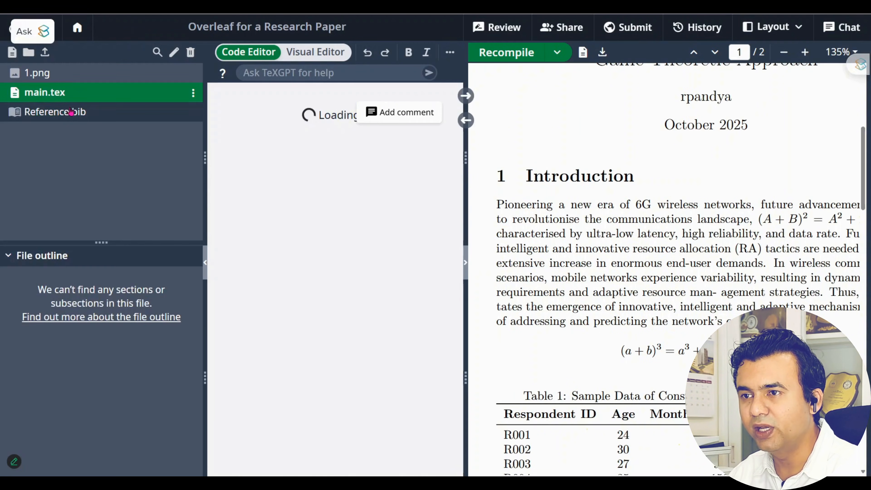
{"action": "left_click", "coordinate": [206, 263]}
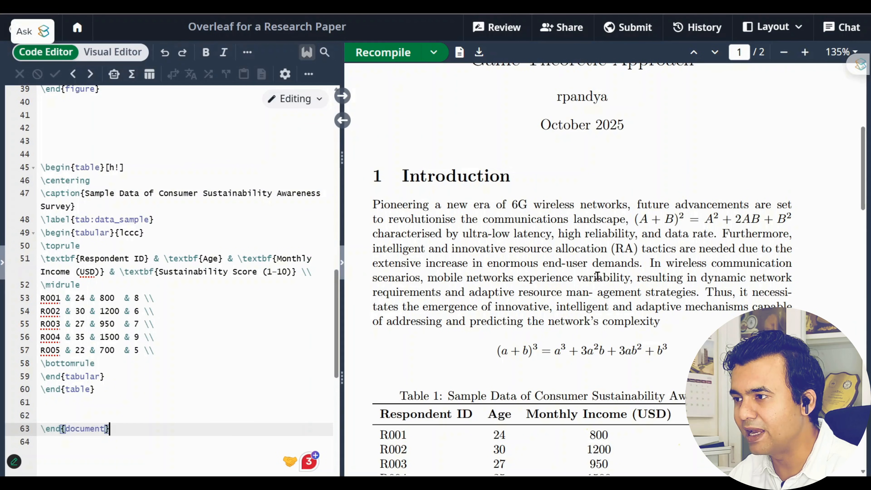
{"action": "scroll", "coordinate": [549, 295], "scroll_direction": "up", "scroll_amount": 3}
Insert \cite{10597064} after 'networks' on line 18 and recompile the paper
{"action": "double_click", "coordinate": [619, 295]}
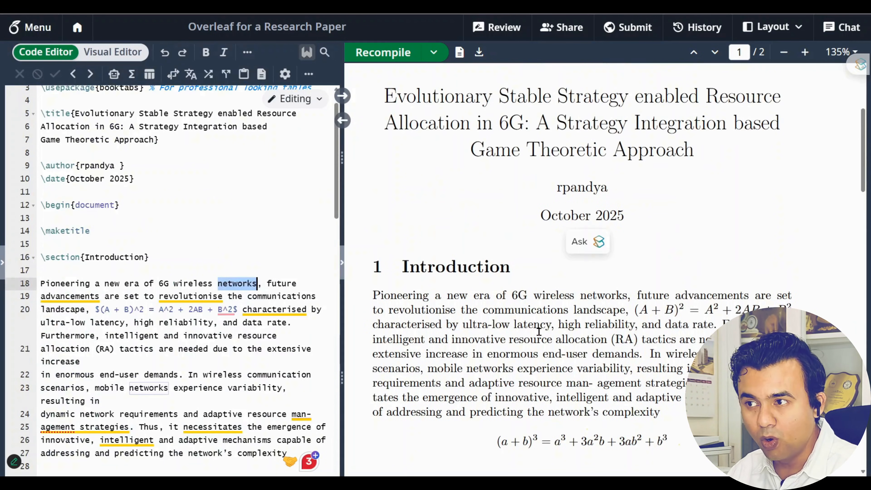
{"action": "left_click", "coordinate": [258, 284]}
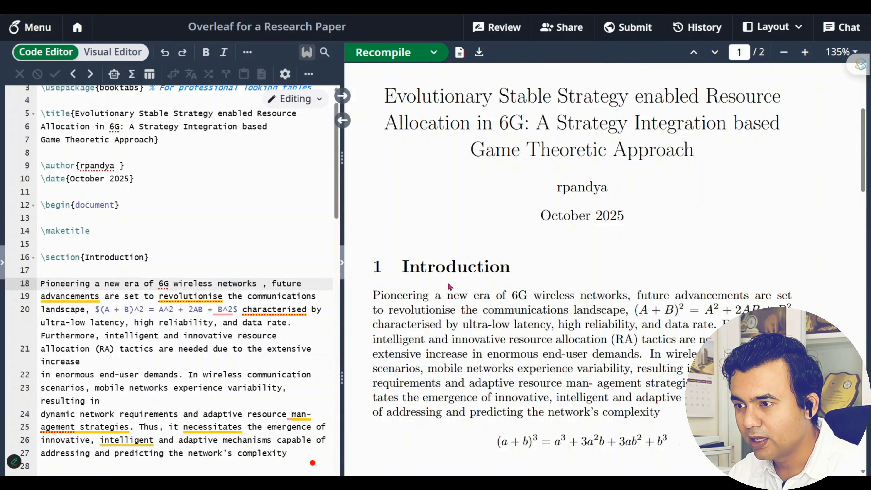
{"action": "type", "text": "\\cite"}
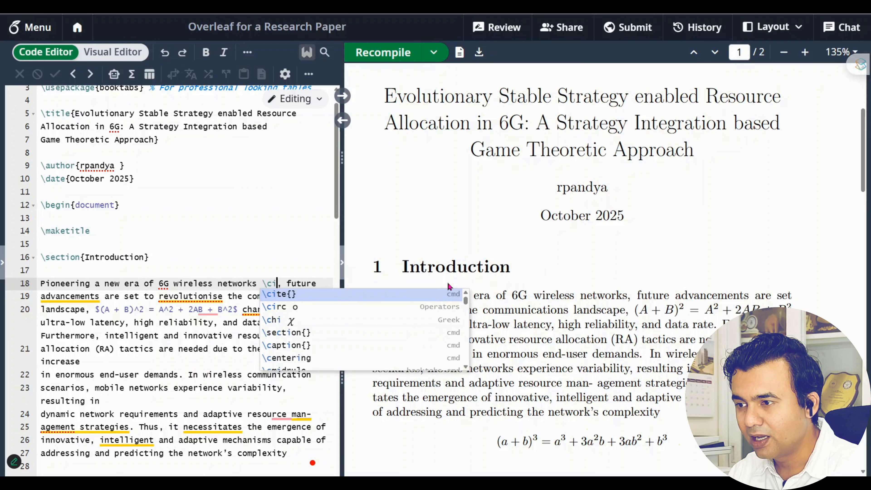
{"action": "key", "text": "Return"}
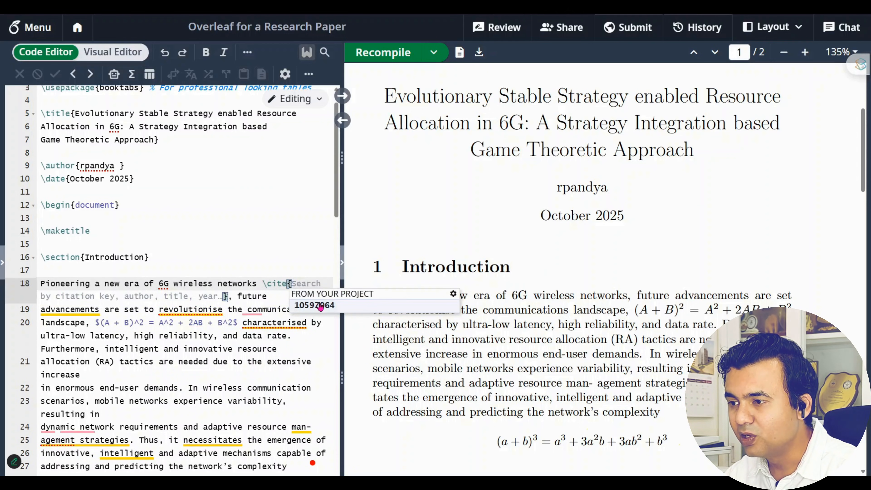
{"action": "left_click", "coordinate": [346, 309]}
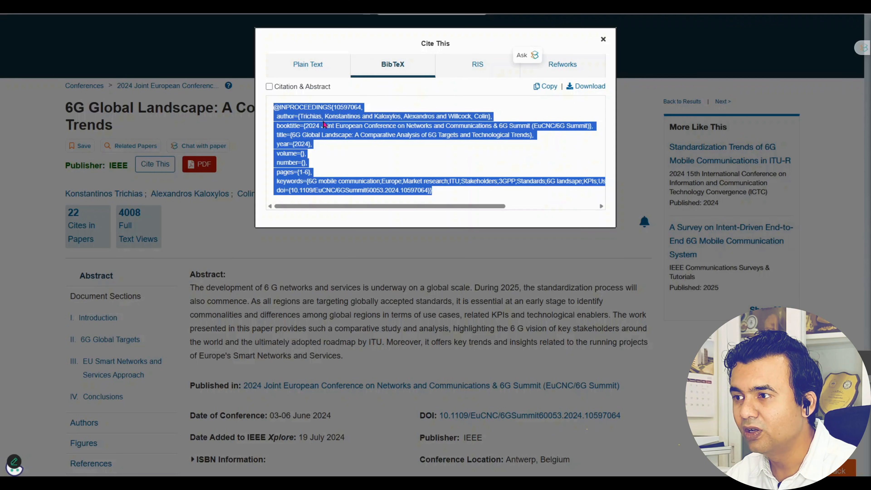
{"action": "double_click", "coordinate": [348, 107]}
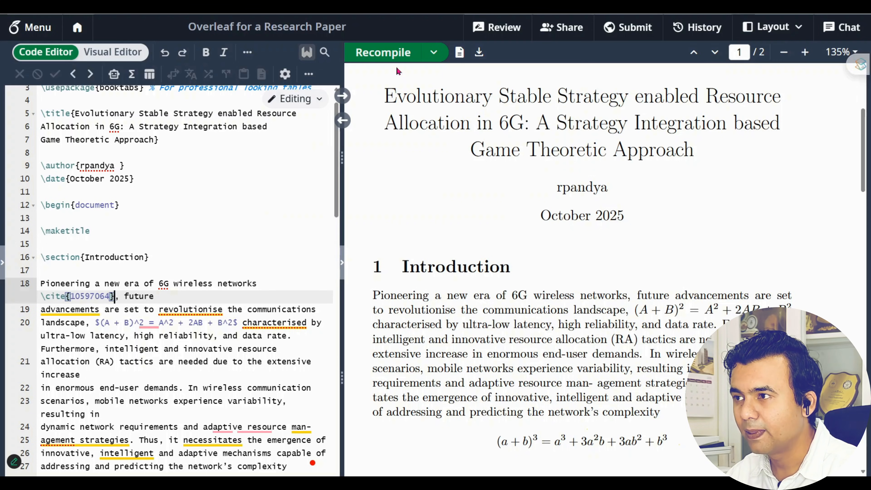
{"action": "left_click", "coordinate": [391, 55]}
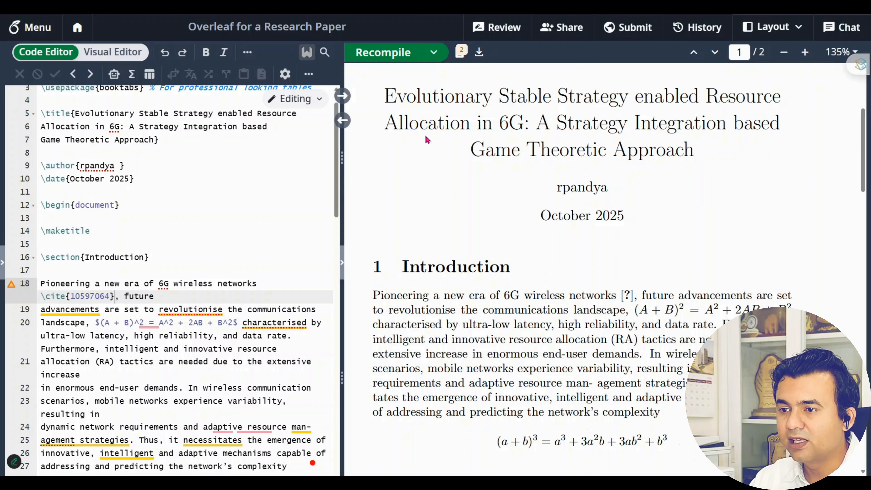
Check the citation warning in the compile logs, review Reference.bib, then return to main.tex
{"action": "mouse_move", "coordinate": [11, 284]}
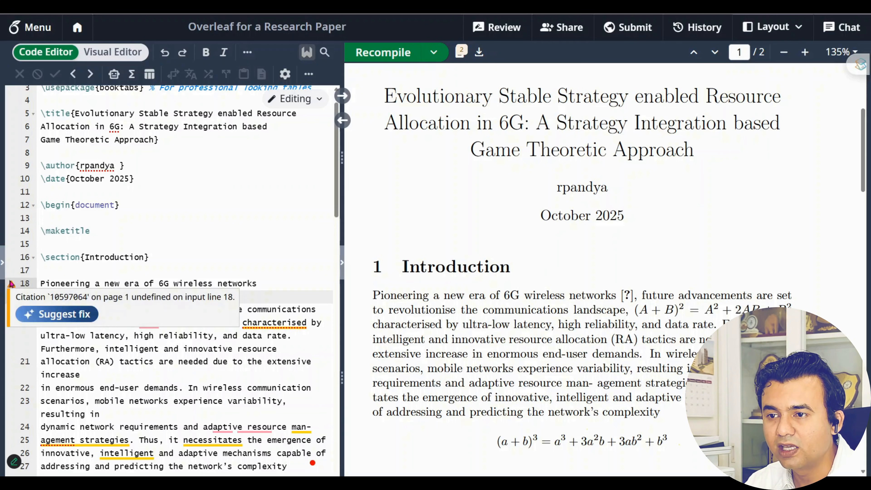
{"action": "left_click", "coordinate": [33, 316]}
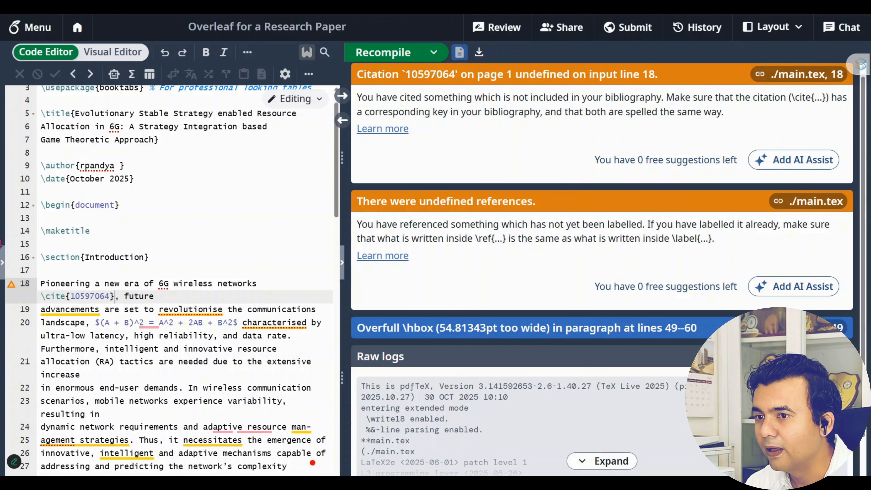
{"action": "left_click", "coordinate": [2, 264]}
{"action": "left_click", "coordinate": [61, 112]}
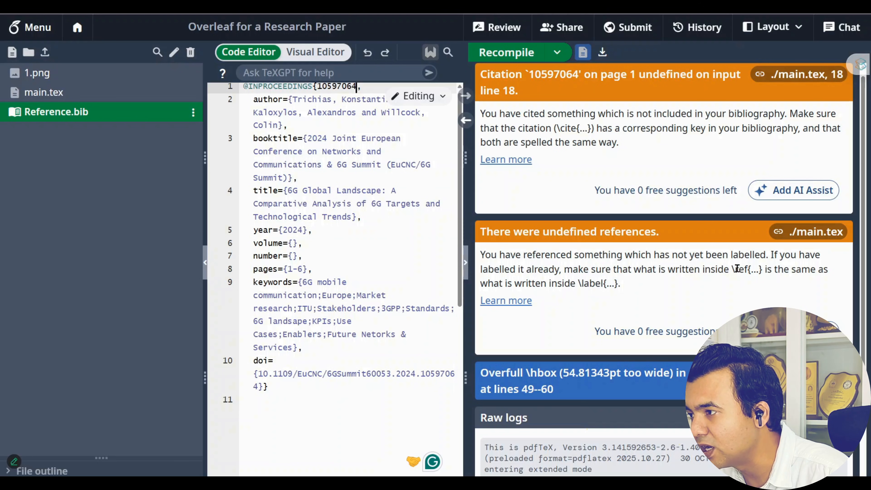
{"action": "scroll", "coordinate": [354, 368], "scroll_direction": "up", "scroll_amount": 1}
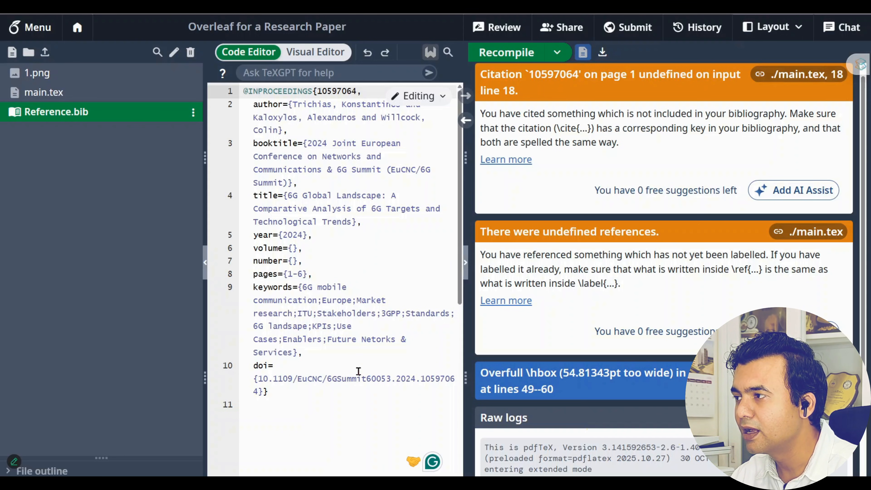
{"action": "left_click", "coordinate": [205, 262]}
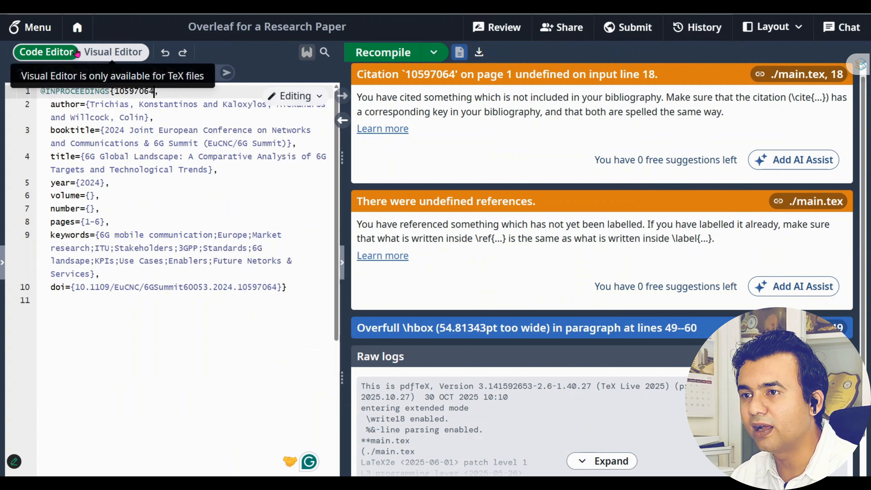
{"action": "left_click", "coordinate": [3, 263]}
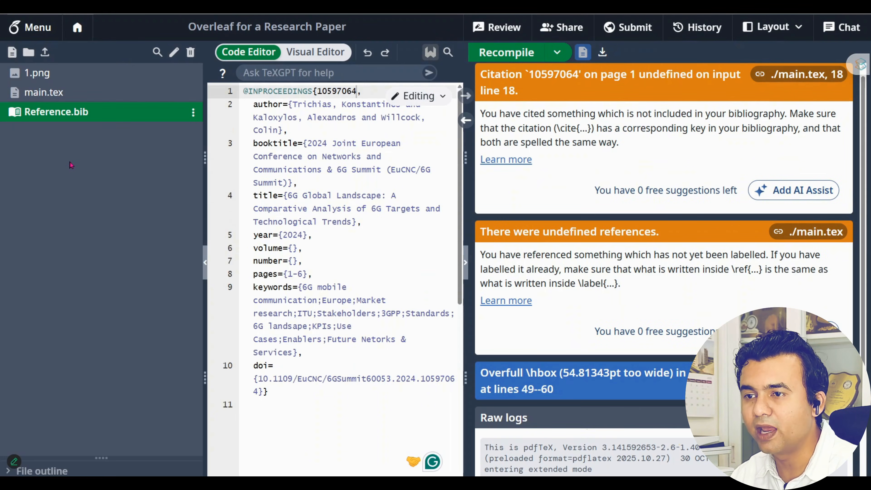
{"action": "left_click", "coordinate": [52, 92]}
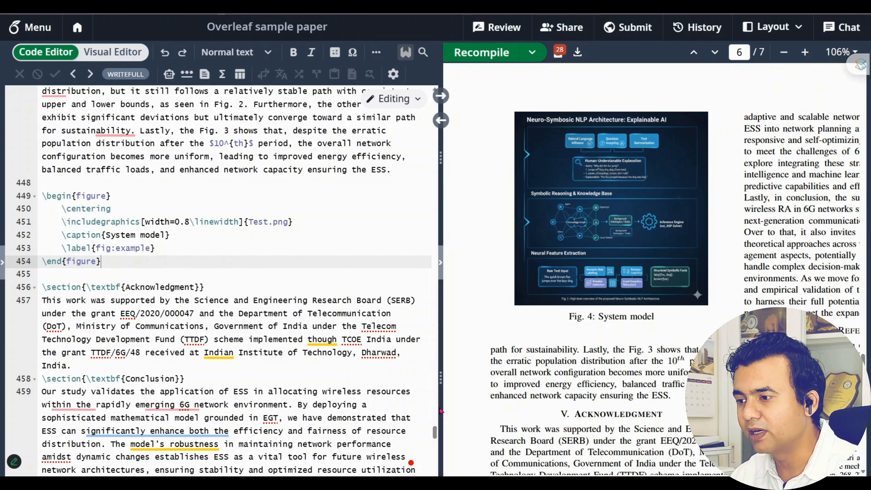
Copy the IEEEtran bibliography style and bibliography lines from the sample paper onto line 61 of main.tex
{"action": "left_click_drag", "start_coordinate": [434, 431], "coordinate": [435, 475]}
{"action": "scroll", "coordinate": [398, 440], "scroll_direction": "up", "scroll_amount": 3}
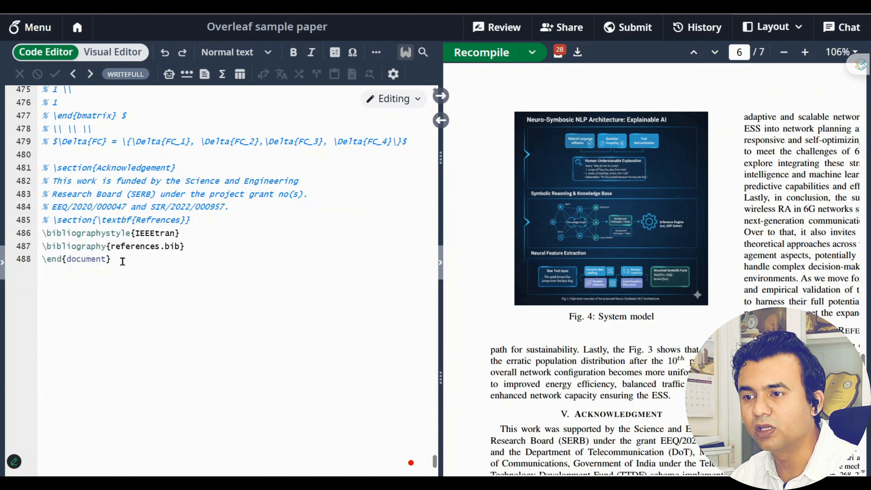
{"action": "left_click_drag", "start_coordinate": [187, 253], "coordinate": [41, 234]}
{"action": "key", "text": "ctrl+c"}
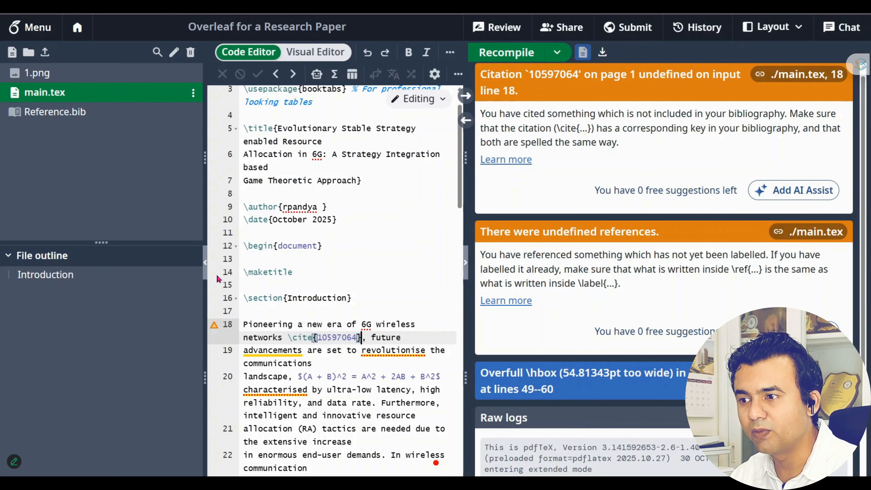
{"action": "scroll", "coordinate": [309, 223], "scroll_direction": "down", "scroll_amount": 15}
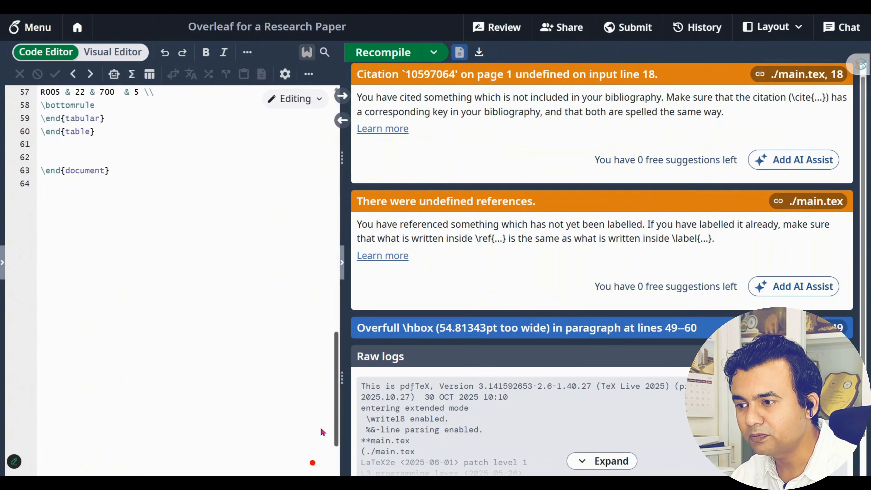
{"action": "scroll", "coordinate": [194, 268], "scroll_direction": "up", "scroll_amount": 3}
{"action": "left_click", "coordinate": [194, 268]}
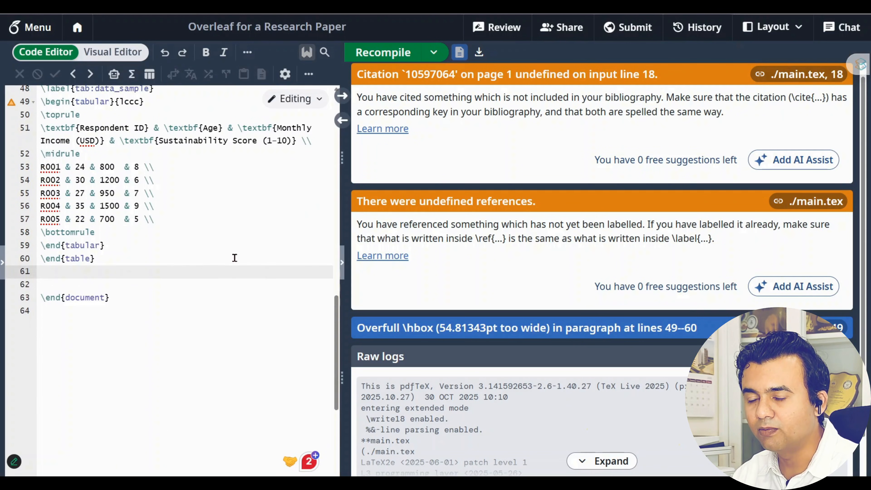
{"action": "key", "text": "ctrl+v"}
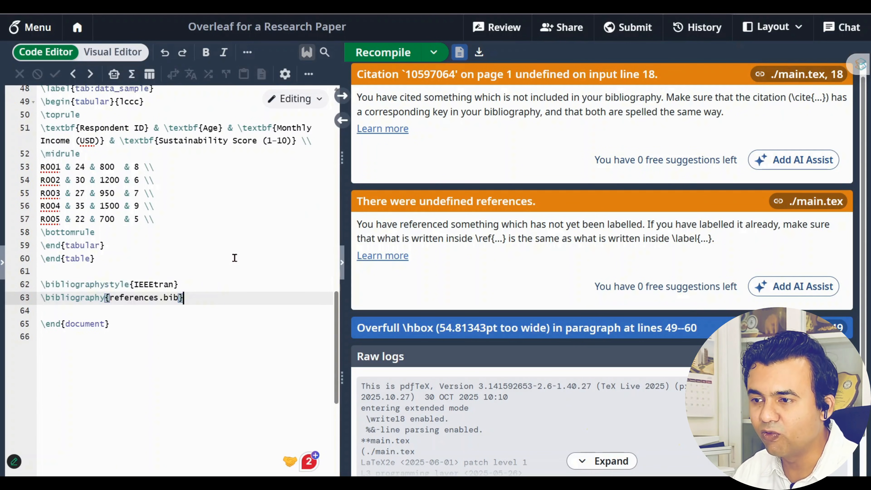
Check the exact file name of Reference.bib in the file list, leaving it unchanged
{"action": "left_click", "coordinate": [2, 263]}
{"action": "left_click", "coordinate": [39, 119]}
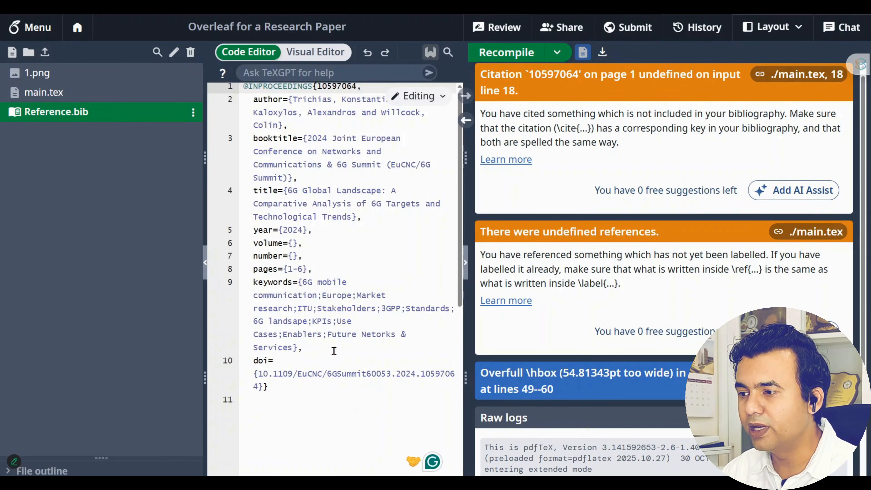
{"action": "left_click", "coordinate": [193, 113]}
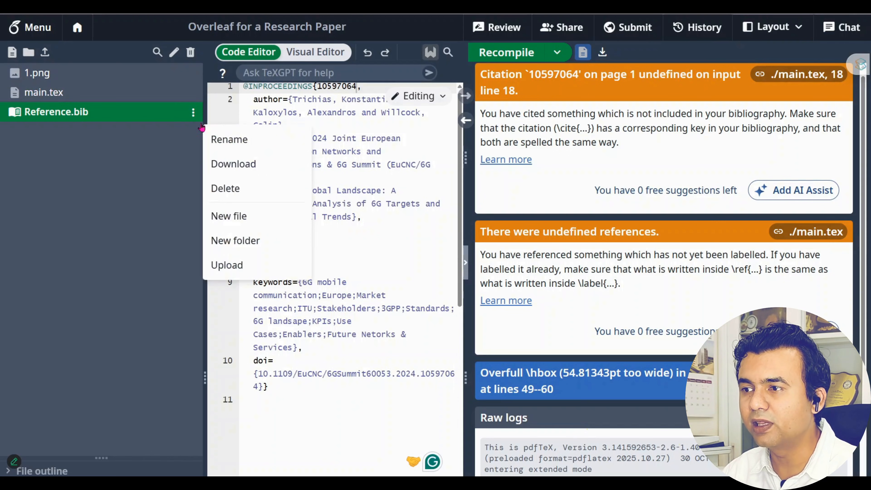
{"action": "left_click", "coordinate": [228, 141]}
{"action": "double_click", "coordinate": [113, 108]}
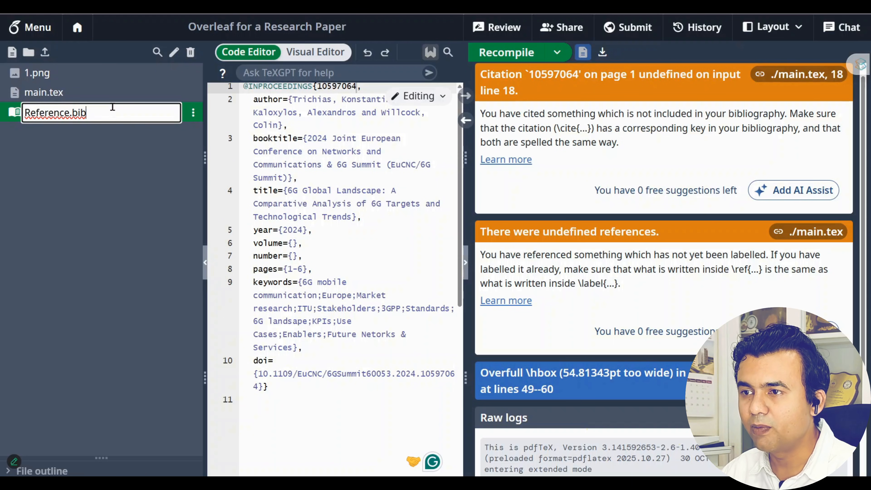
{"action": "left_click", "coordinate": [141, 203]}
{"action": "left_click", "coordinate": [69, 97]}
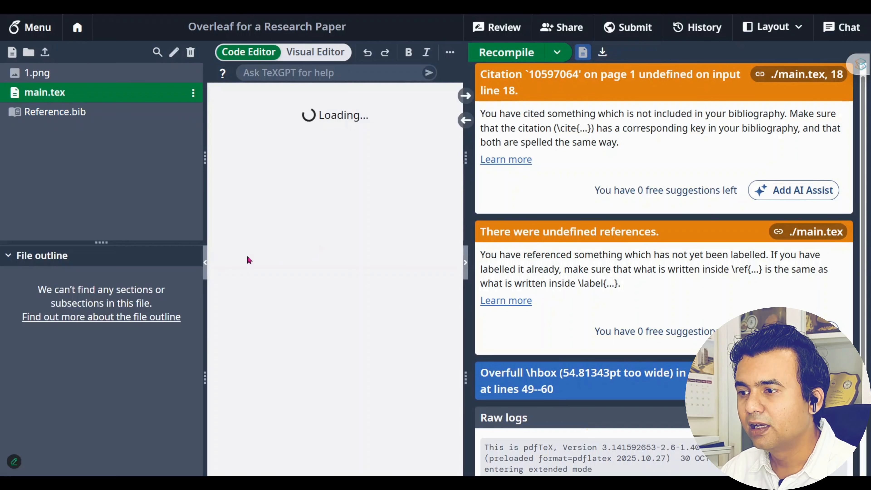
{"action": "left_click", "coordinate": [208, 262]}
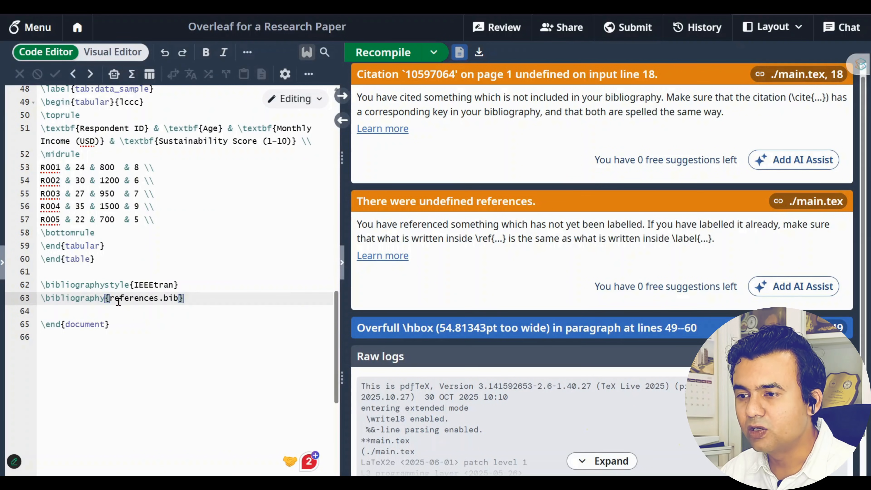
Correct the bibliography file name from references.bib to Reference.bib
{"action": "key", "text": "shift+Right"}
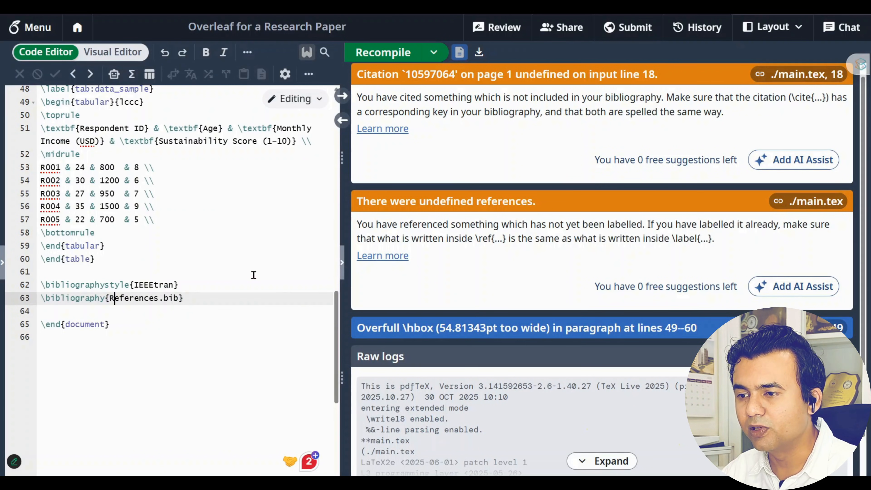
{"action": "type", "text": "R"}
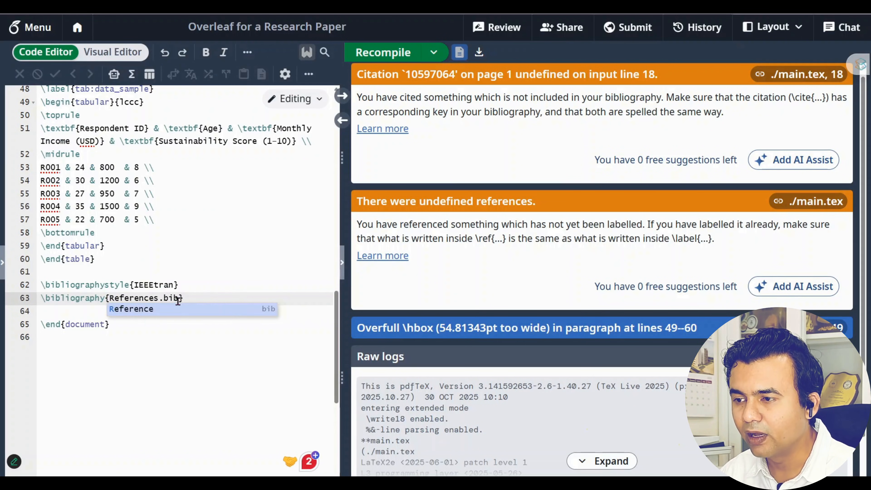
{"action": "key", "text": "Return"}
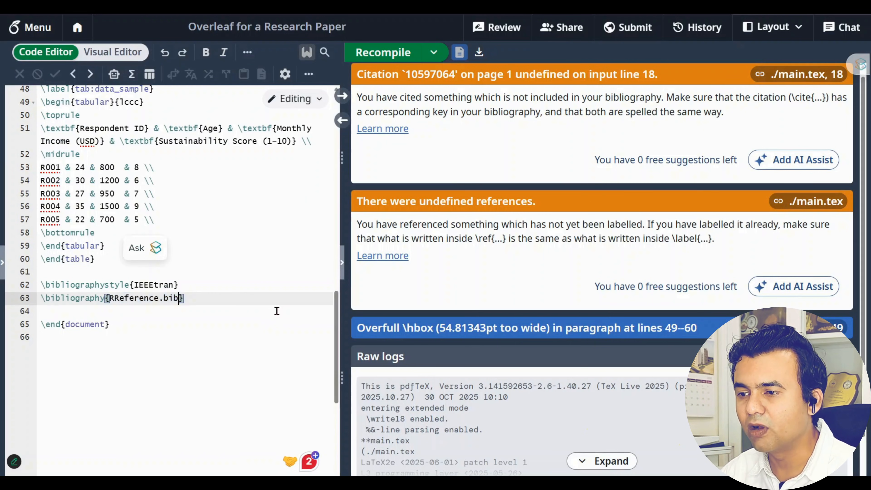
{"action": "left_click", "coordinate": [119, 298]}
{"action": "key", "text": "BackSpace"}
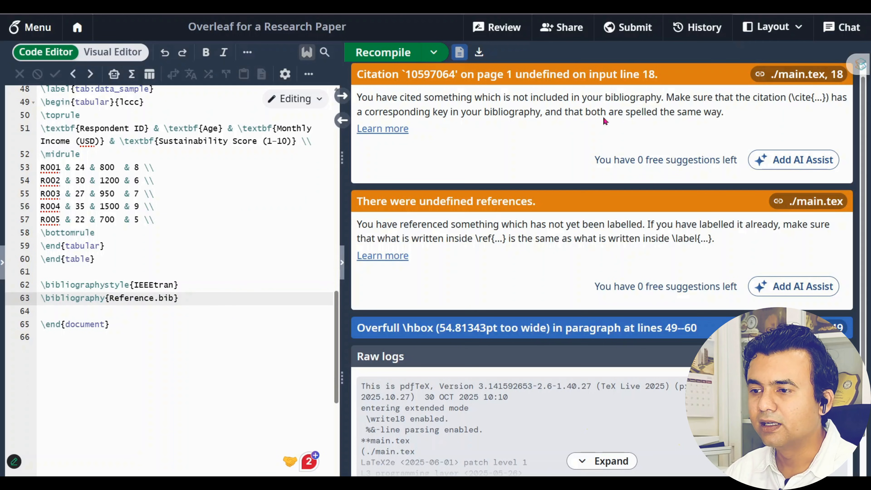
Review the \bibliographystyle{IEEEtran} and \bibliography{Reference.bib} lines and recompile
{"action": "left_click_drag", "start_coordinate": [225, 298], "coordinate": [37, 288]}
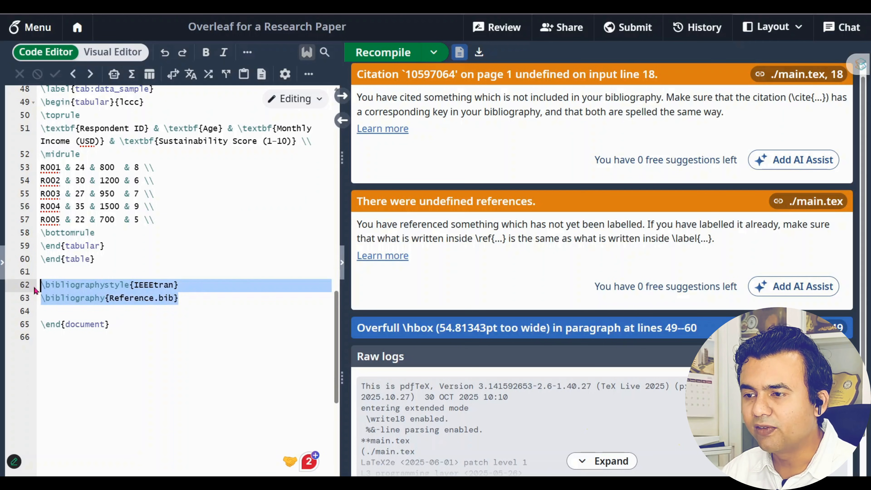
{"action": "double_click", "coordinate": [157, 286]}
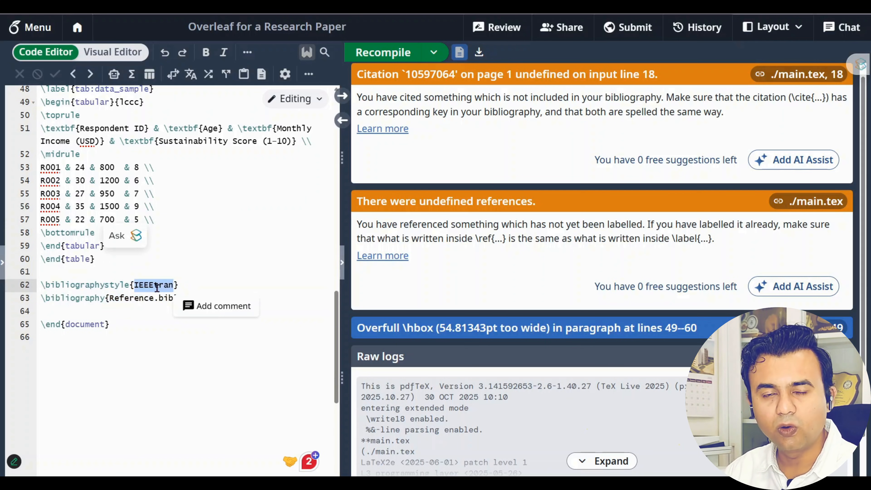
{"action": "left_click", "coordinate": [231, 277]}
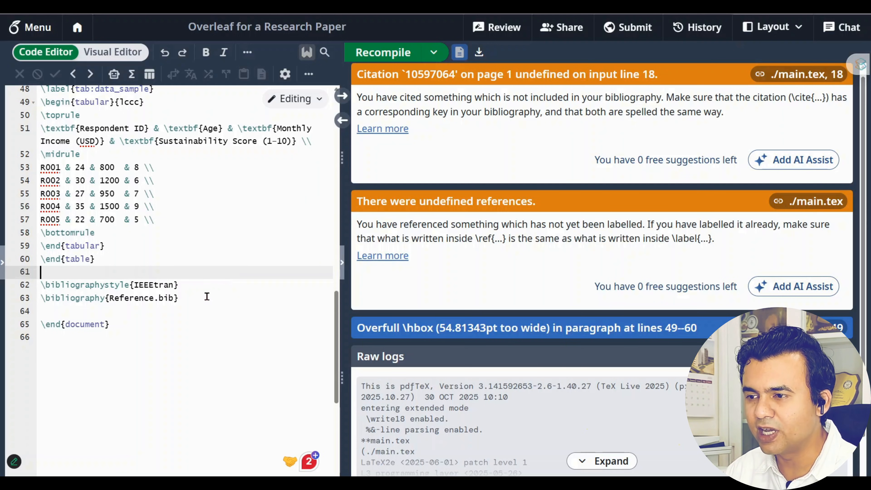
{"action": "left_click_drag", "start_coordinate": [207, 297], "coordinate": [40, 302]}
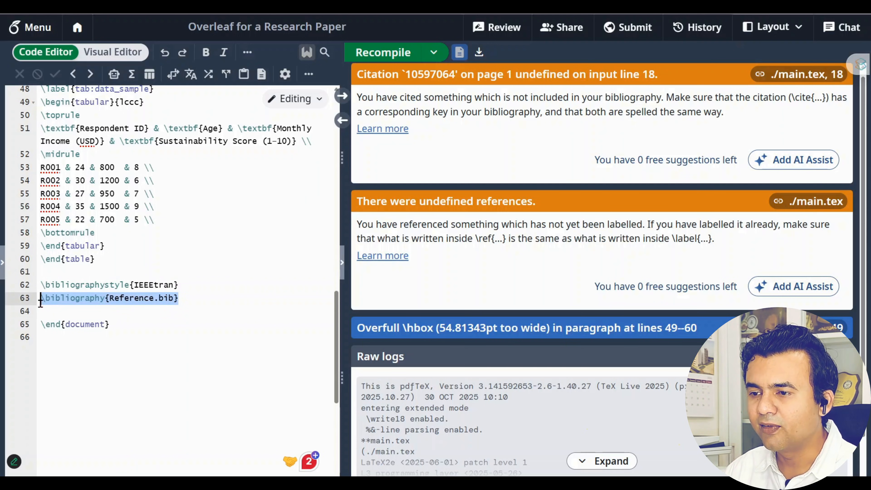
{"action": "left_click", "coordinate": [397, 55]}
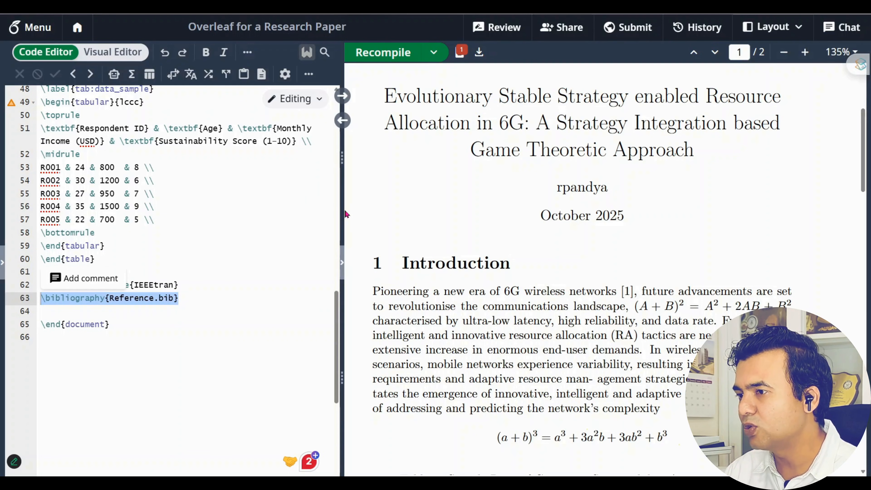
Widen the source pane and locate the [1] citation in the PDF and on line 18
{"action": "left_click_drag", "start_coordinate": [343, 213], "coordinate": [404, 212]}
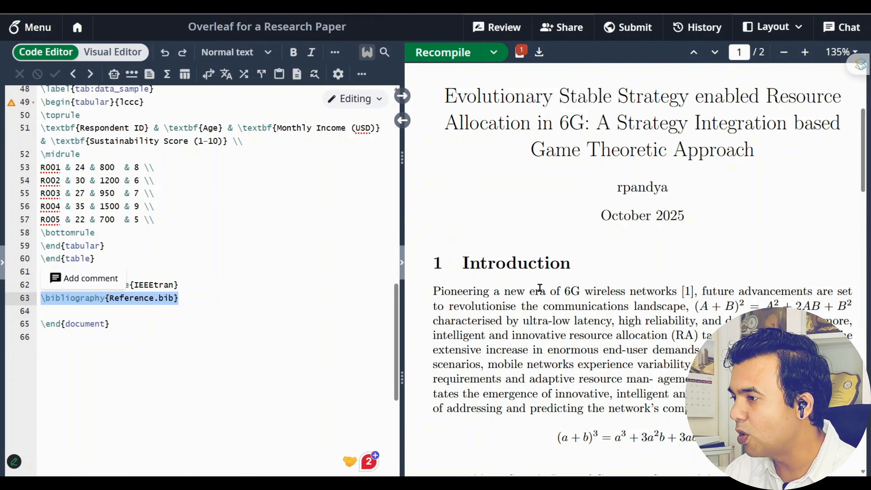
{"action": "left_click_drag", "start_coordinate": [693, 292], "coordinate": [679, 292]}
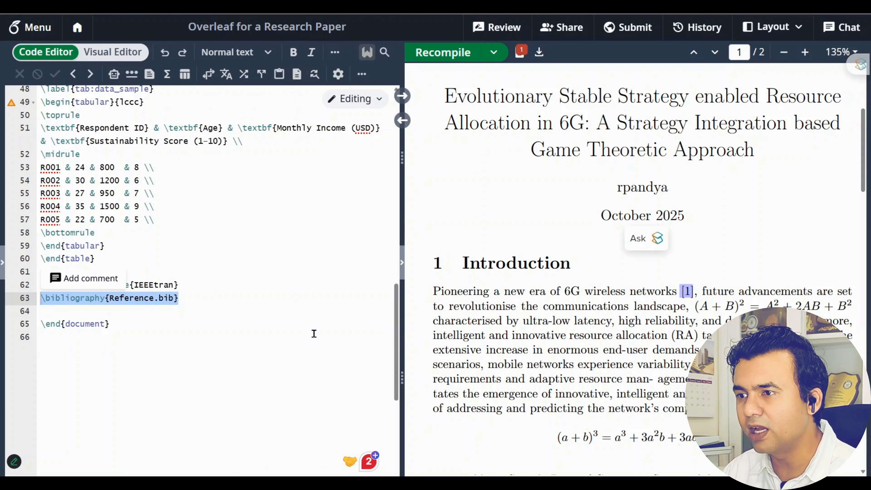
{"action": "scroll", "coordinate": [313, 333], "scroll_direction": "up", "scroll_amount": 5}
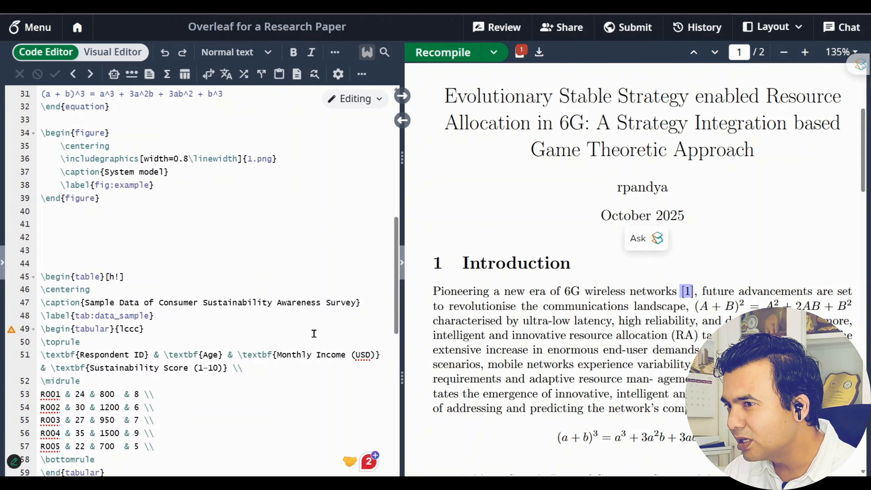
{"action": "scroll", "coordinate": [313, 334], "scroll_direction": "up", "scroll_amount": 5}
{"action": "scroll", "coordinate": [311, 336], "scroll_direction": "up", "scroll_amount": 1}
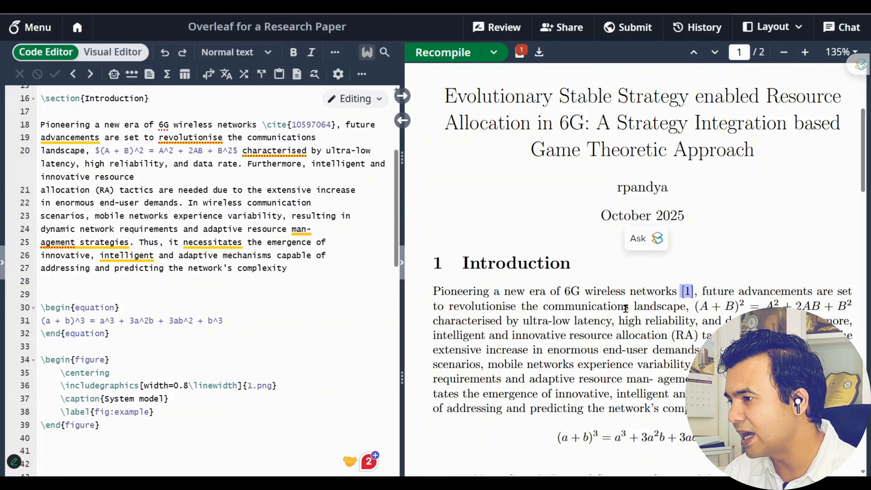
Move \cite{10597064} from after 'networks' on line 18 to after 'variability' on line 23
{"action": "left_click_drag", "start_coordinate": [264, 125], "coordinate": [337, 125]}
{"action": "key", "text": "ctrl+c"}
{"action": "key", "text": "BackSpace"}
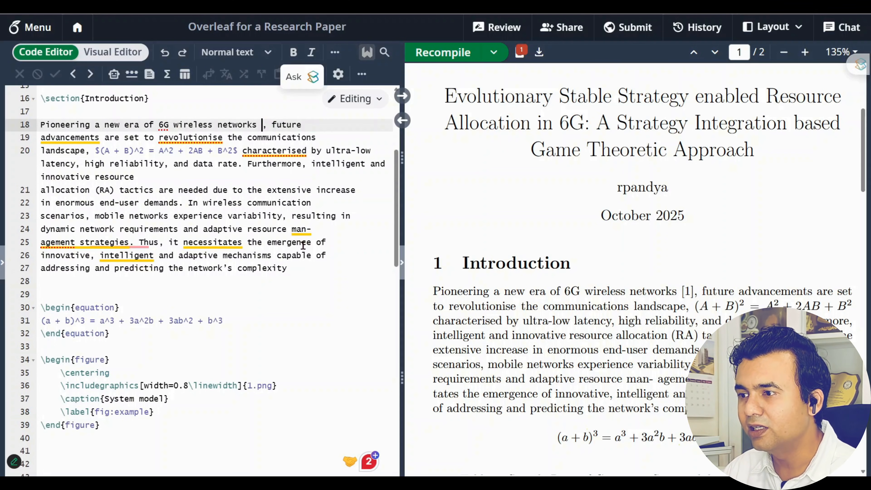
{"action": "key", "text": "BackSpace"}
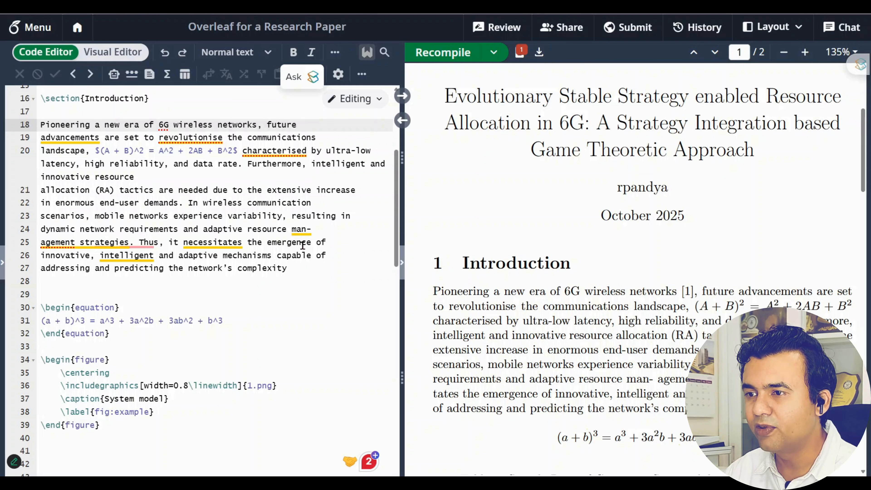
{"action": "left_click", "coordinate": [282, 216]}
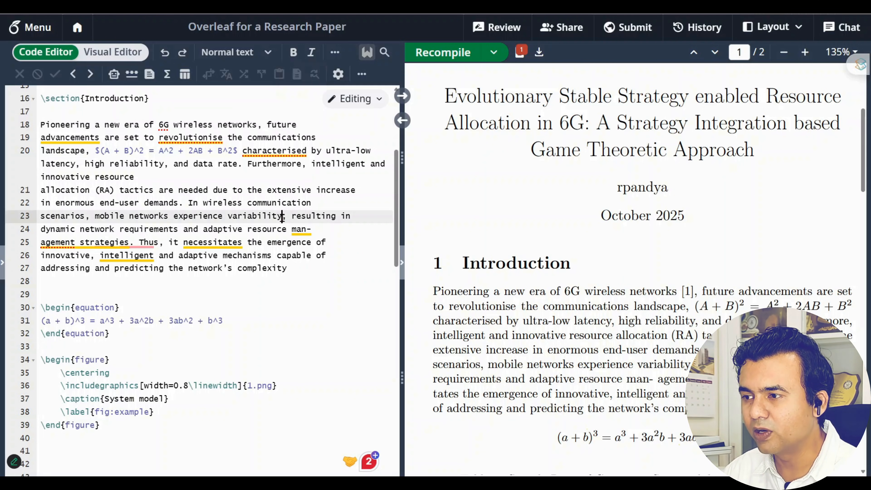
{"action": "key", "text": "ctrl+v"}
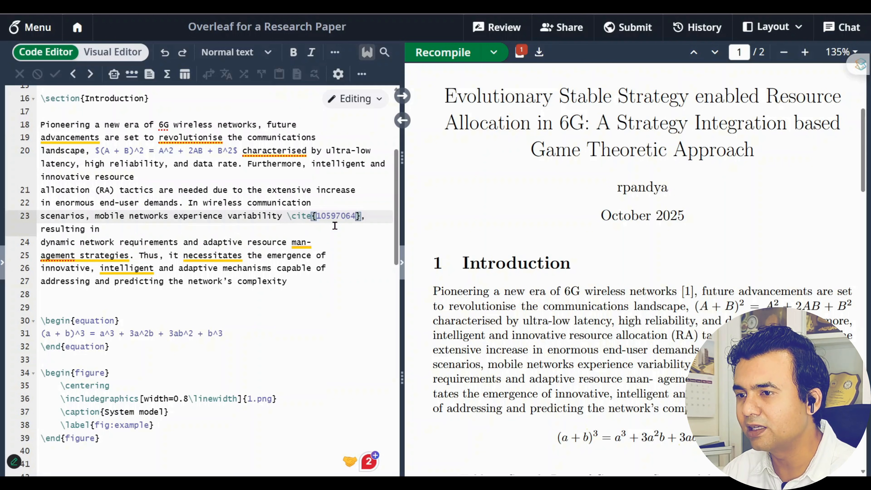
{"action": "left_click_drag", "start_coordinate": [278, 216], "coordinate": [362, 217]}
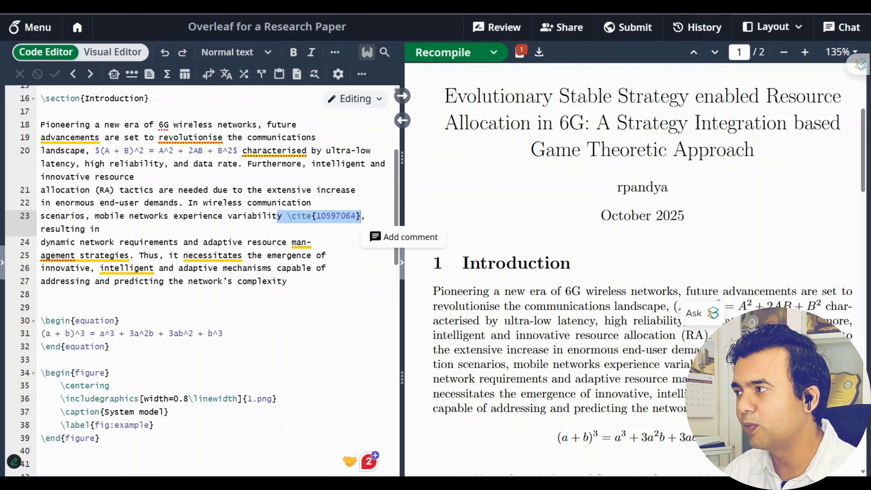
{"action": "key", "text": "ctrl+Tab"}
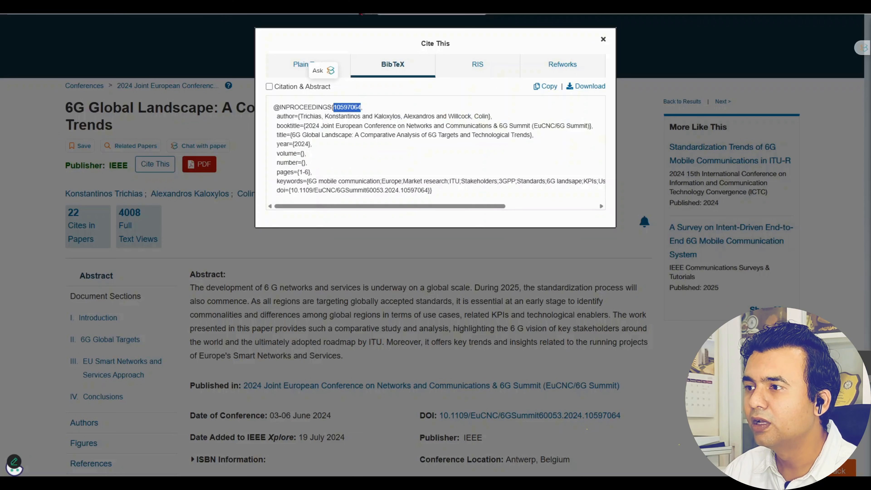
Open 'Developing 6G Visions' from the 6G results and select its whole BibTeX citation
{"action": "left_click", "coordinate": [604, 39]}
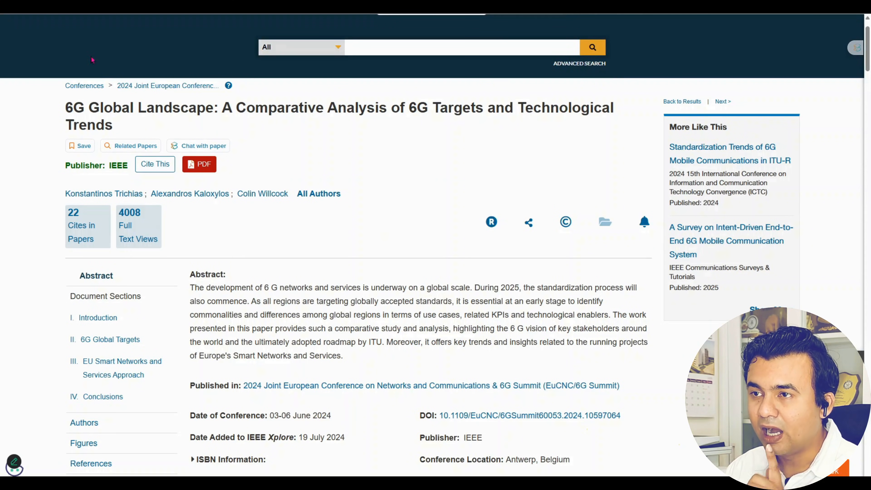
{"action": "key", "text": "alt+Left"}
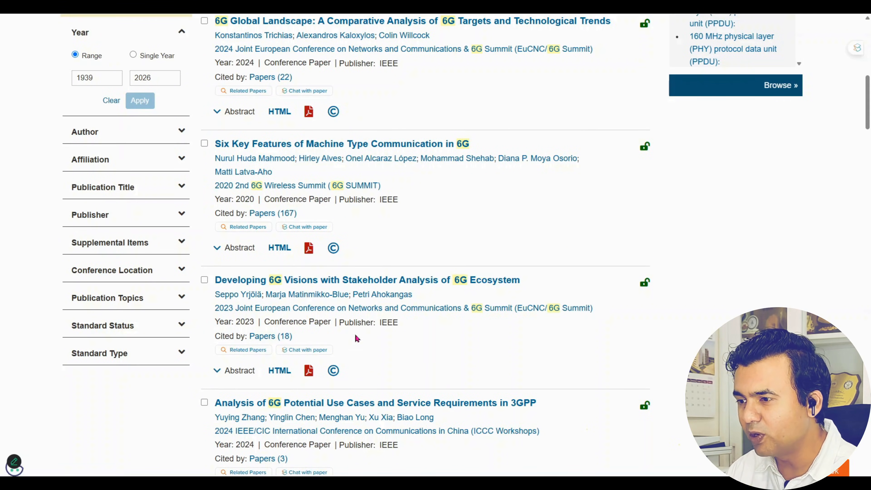
{"action": "left_click", "coordinate": [363, 284]}
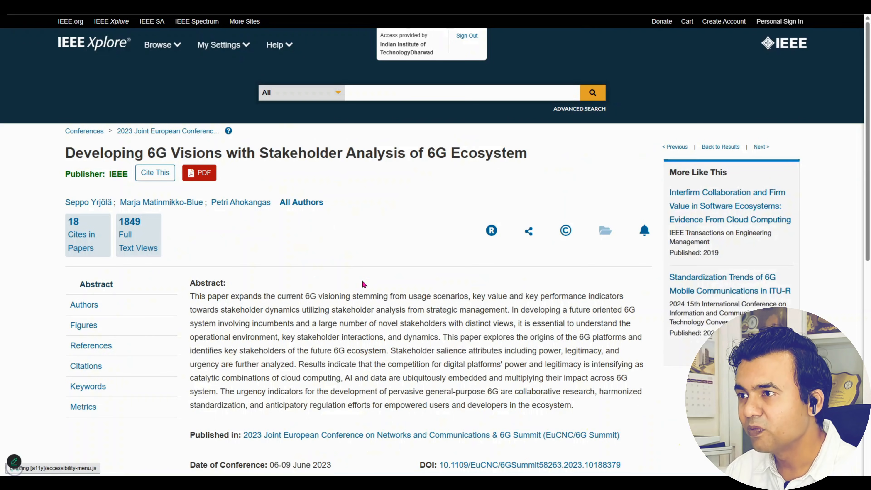
{"action": "left_click", "coordinate": [156, 174]}
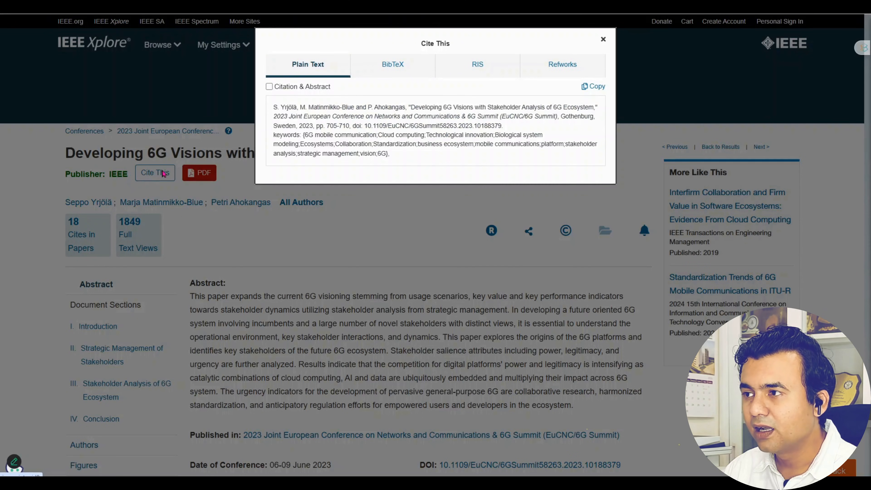
{"action": "left_click", "coordinate": [395, 65]}
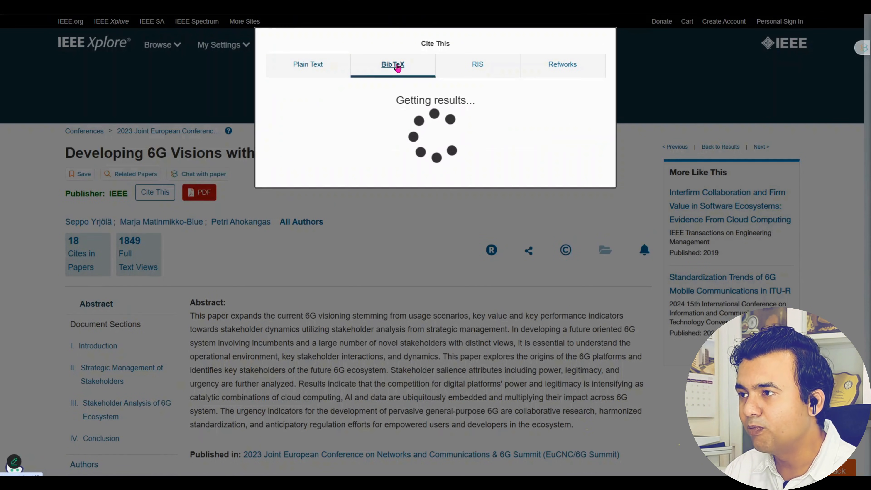
{"action": "left_click_drag", "start_coordinate": [275, 107], "coordinate": [478, 212]}
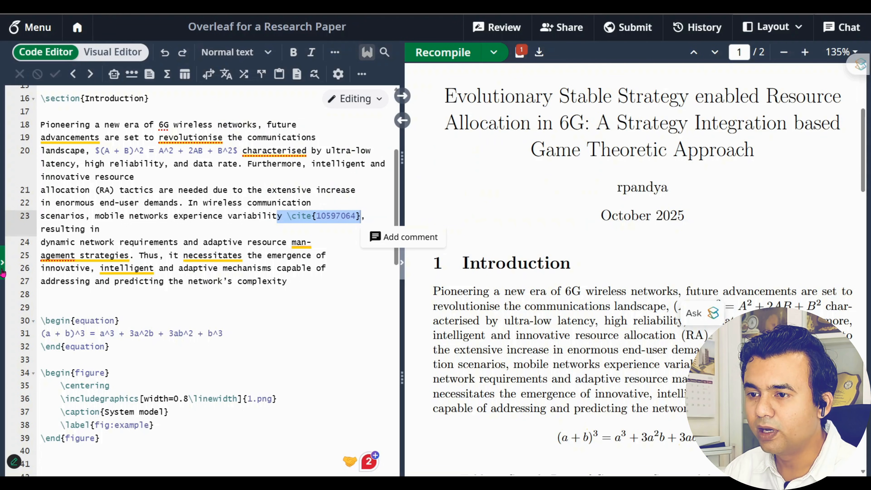
Paste the 10188379 BibTeX entry below the first entry in Reference.bib, then return to main.tex
{"action": "left_click", "coordinate": [3, 273]}
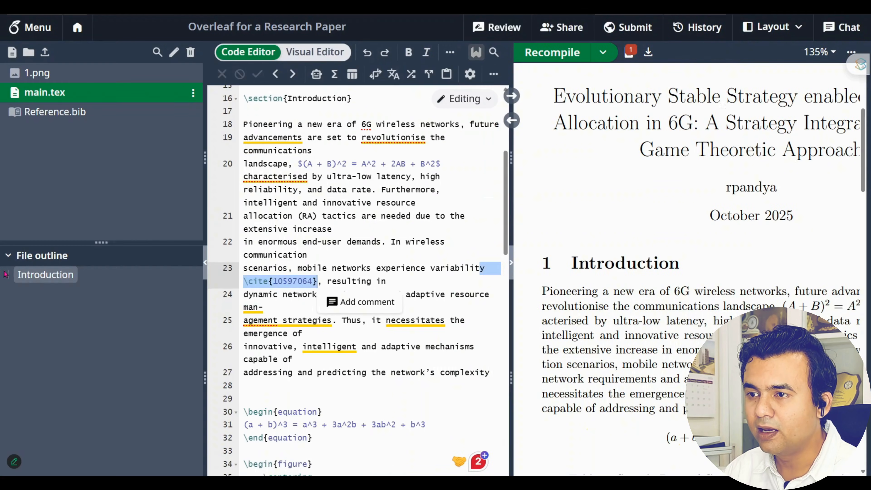
{"action": "left_click", "coordinate": [82, 111]}
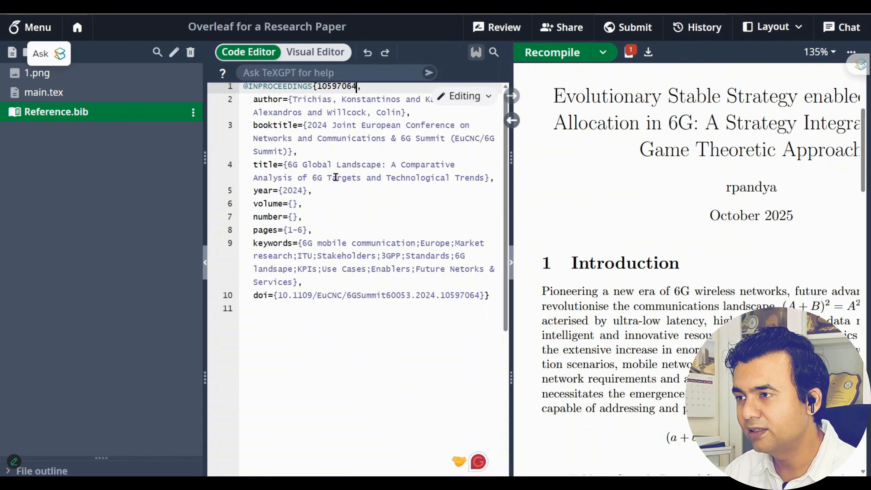
{"action": "left_click", "coordinate": [490, 295]}
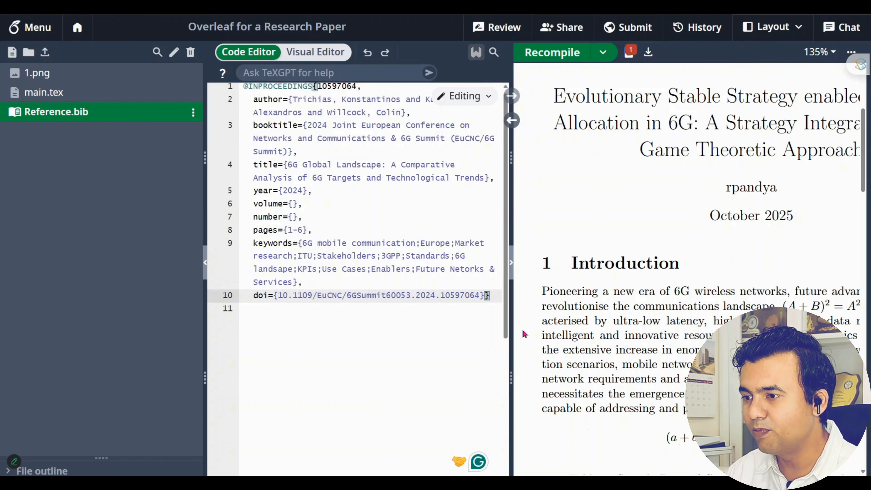
{"action": "key", "text": "Return"}
{"action": "key", "text": "Return"}
{"action": "key", "text": "Return"}
{"action": "type", "text": "@INPROCEEDINGS{10188379,   author={Yrjölä, Seppo and Matinmikko-Blue, Marja and Ahokangas, Petri},   booktitle={2023 Joint European Conference on Networks and Communications & 6G Summit (EuCNC/6G Summit)},   title={Developing 6G Visions with Stakeholder Analysis of 6G Ecosystem},   year={2023},   volume={},   number={},   pages={705-710},   keywords={6G mobile communication;Cloud computing;Technological innovation;Biological system modeling;Ecosystems;Collaboration;Standardization;business ecosystem;mobile communications;platform;stakeholder analysis;strategic management;vision;6G},   doi={10.1109/EuCNC/6GSummit58263.2023.10188379}}"}
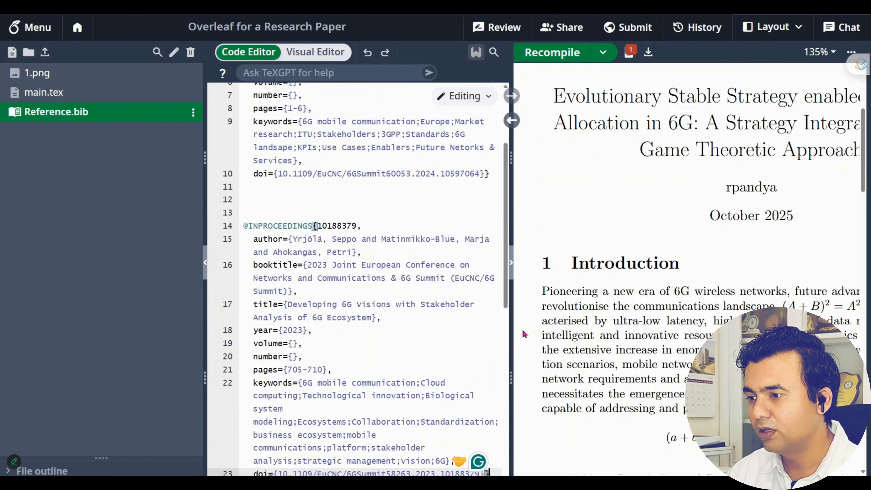
{"action": "double_click", "coordinate": [338, 227]}
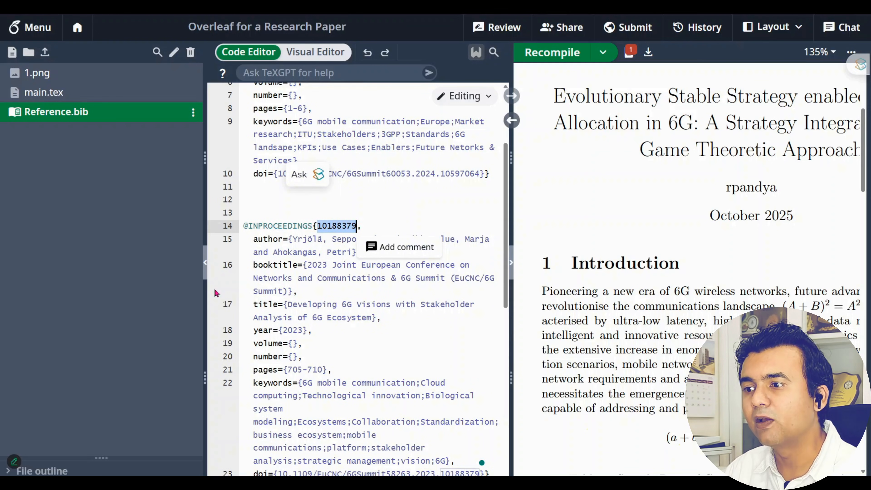
{"action": "left_click", "coordinate": [62, 93]}
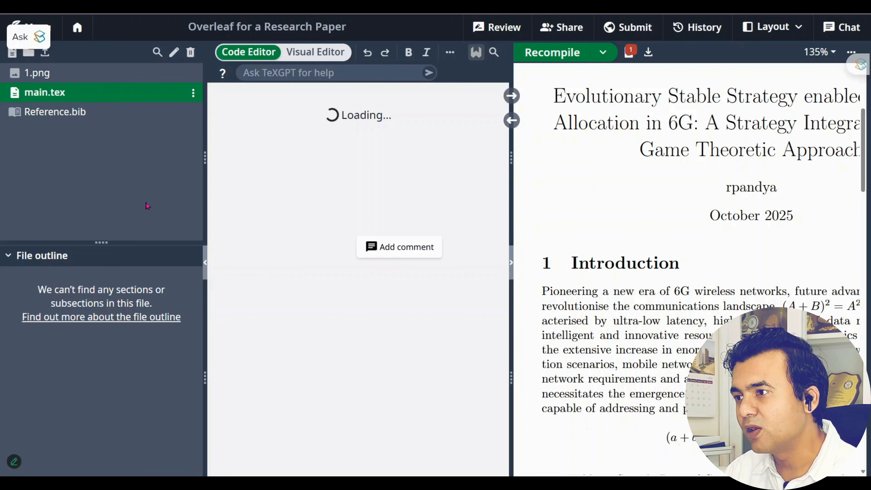
Insert \cite{10188379} right after '6G wireless networks' on line 18 of main.tex
{"action": "left_click", "coordinate": [205, 263]}
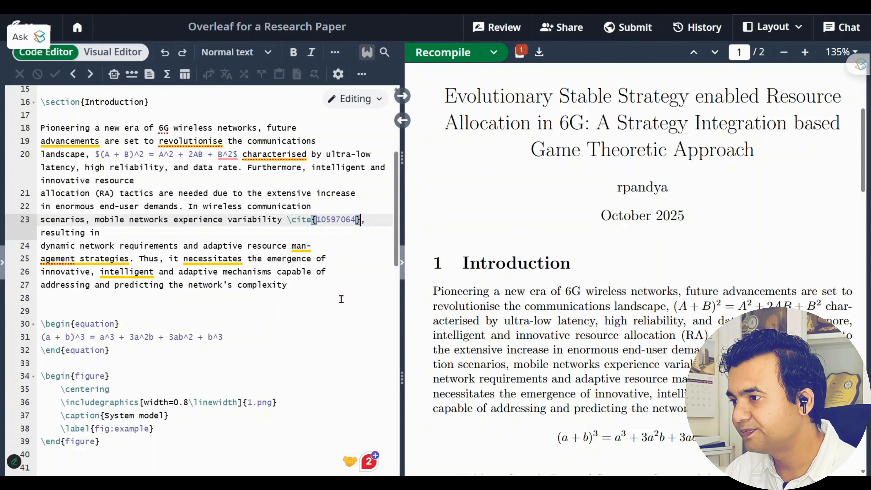
{"action": "scroll", "coordinate": [623, 308], "scroll_direction": "down", "scroll_amount": 1}
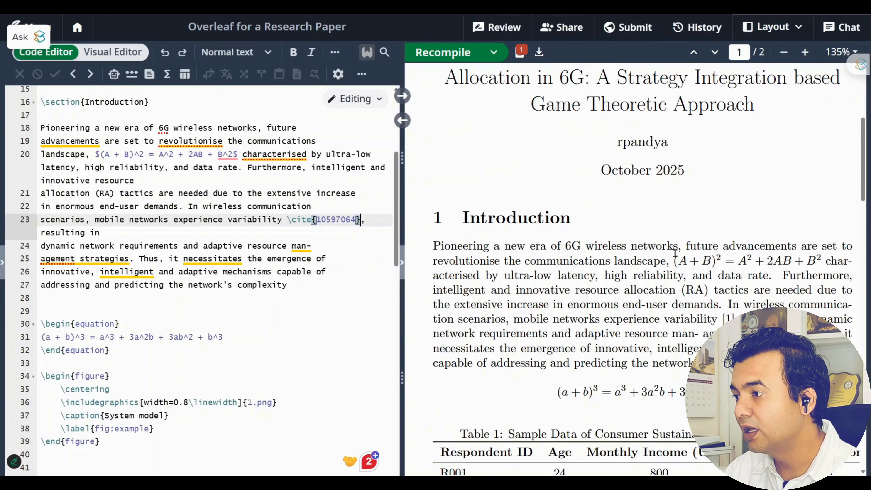
{"action": "double_click", "coordinate": [673, 246]}
{"action": "left_click_drag", "start_coordinate": [675, 247], "coordinate": [682, 246]}
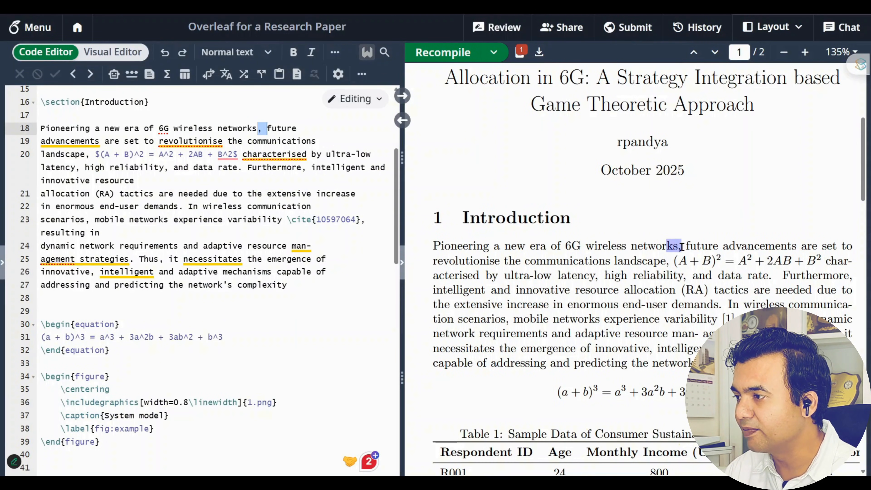
{"action": "left_click", "coordinate": [258, 125]}
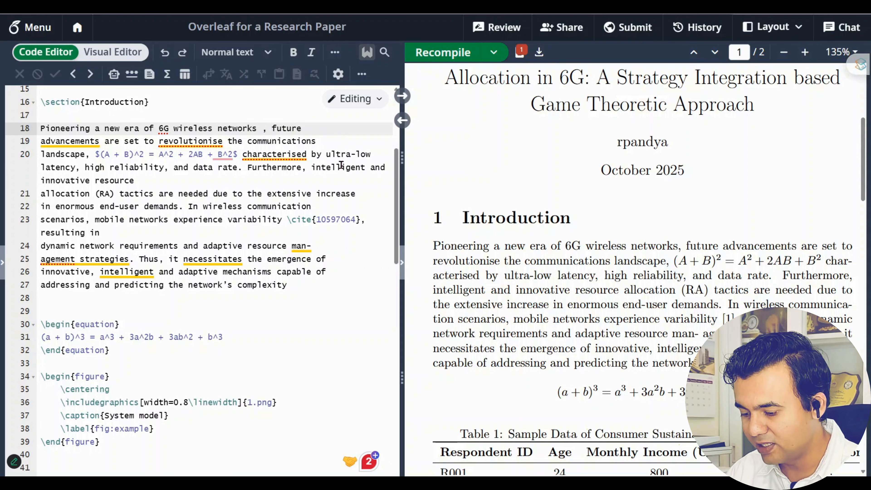
{"action": "type", "text": "\\cite"}
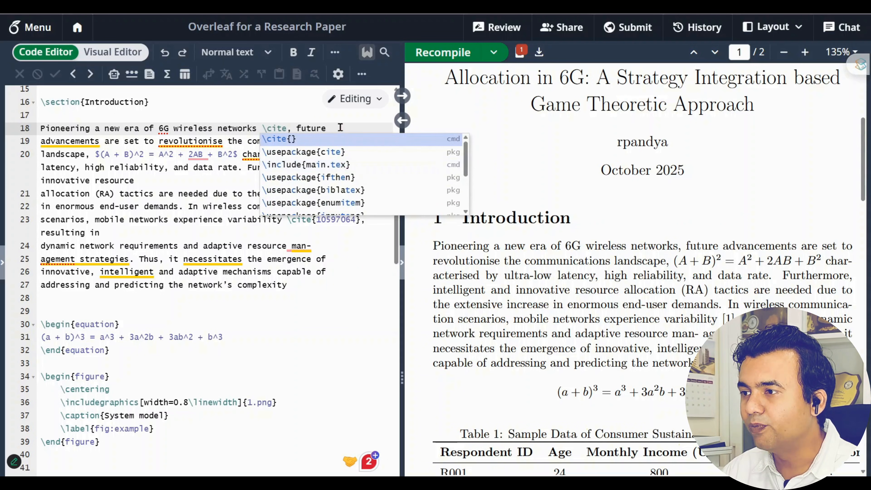
{"action": "left_click", "coordinate": [339, 140]}
{"action": "left_click", "coordinate": [355, 151]}
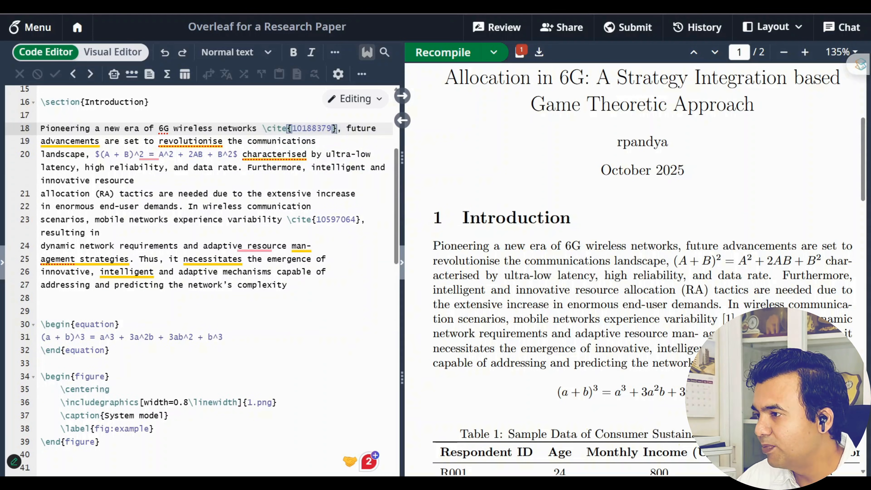
Point out the resulting [1] citations in the PDF preview and the new citation on line 18
{"action": "left_click_drag", "start_coordinate": [740, 320], "coordinate": [722, 321]}
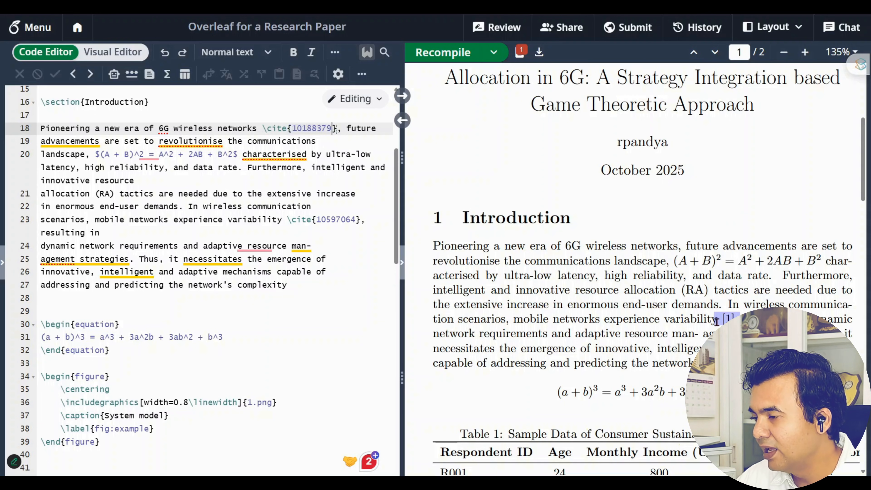
{"action": "left_click_drag", "start_coordinate": [654, 250], "coordinate": [682, 250]}
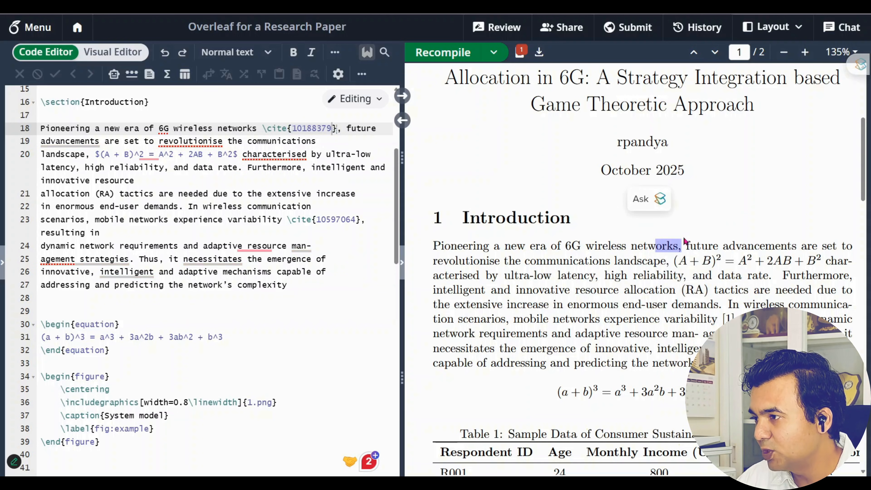
{"action": "left_click_drag", "start_coordinate": [704, 320], "coordinate": [736, 320]}
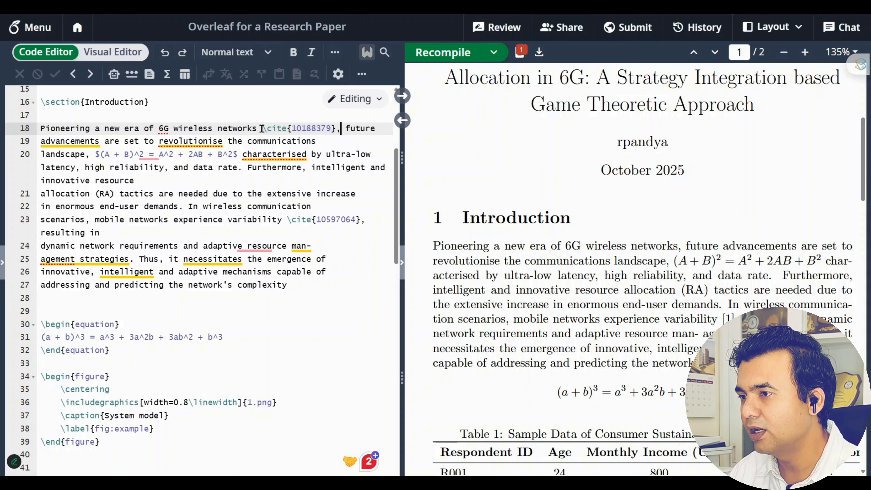
{"action": "left_click_drag", "start_coordinate": [263, 128], "coordinate": [332, 129]}
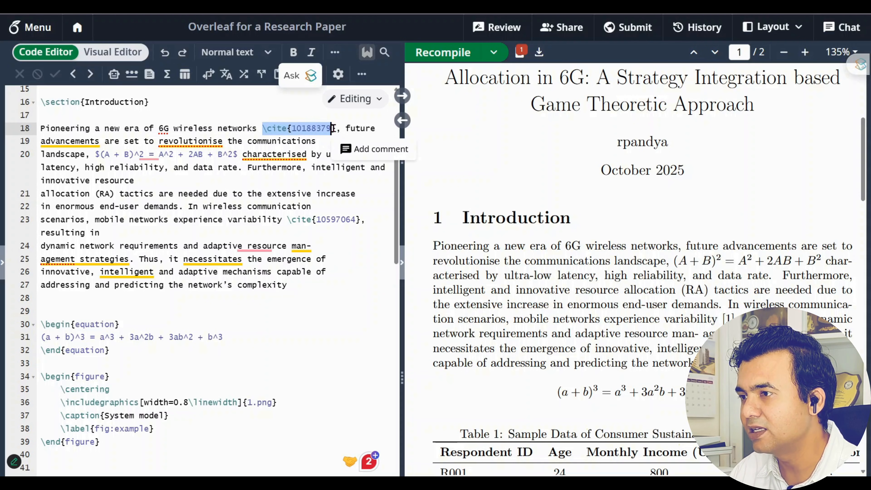
{"action": "left_click", "coordinate": [335, 128]}
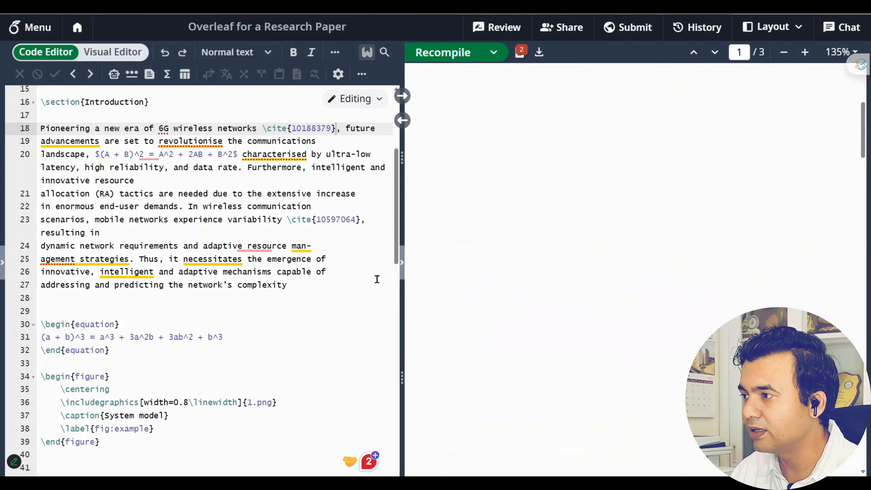
Highlight the [1] and [2] citations in the PDF preview's introduction
{"action": "left_click_drag", "start_coordinate": [695, 247], "coordinate": [675, 247]}
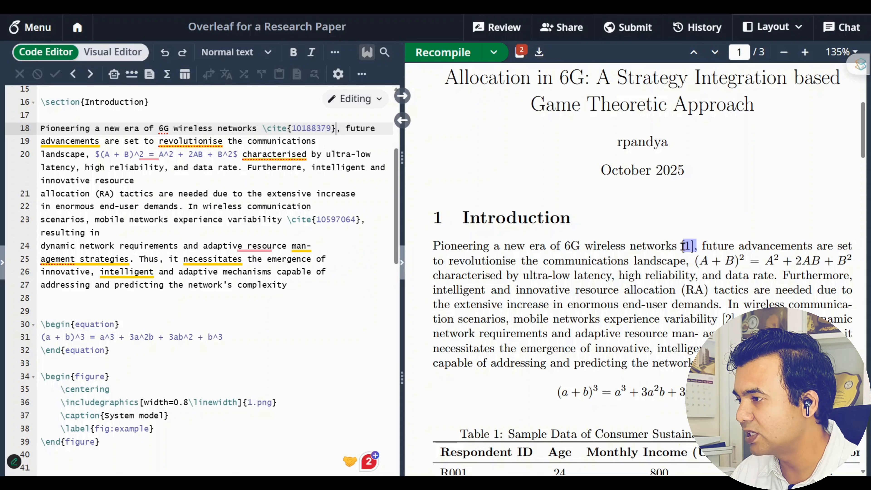
{"action": "left_click", "coordinate": [684, 247]}
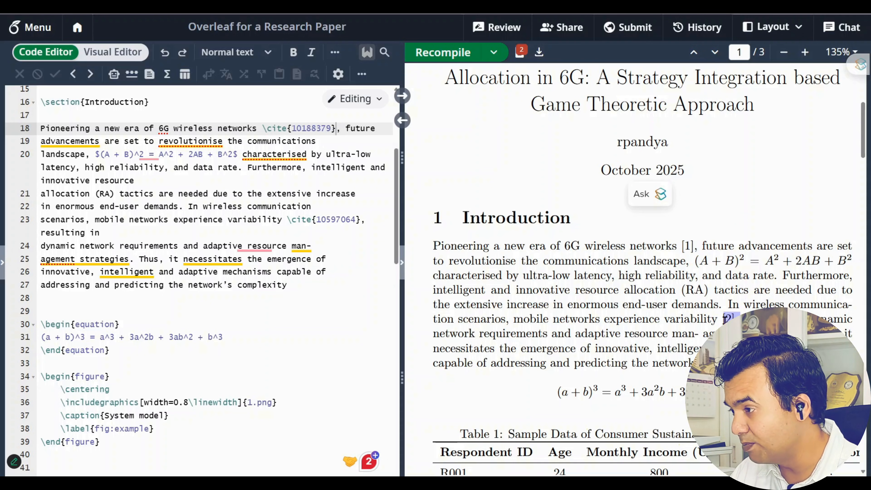
{"action": "left_click_drag", "start_coordinate": [721, 319], "coordinate": [720, 319]}
{"action": "left_click", "coordinate": [739, 319]}
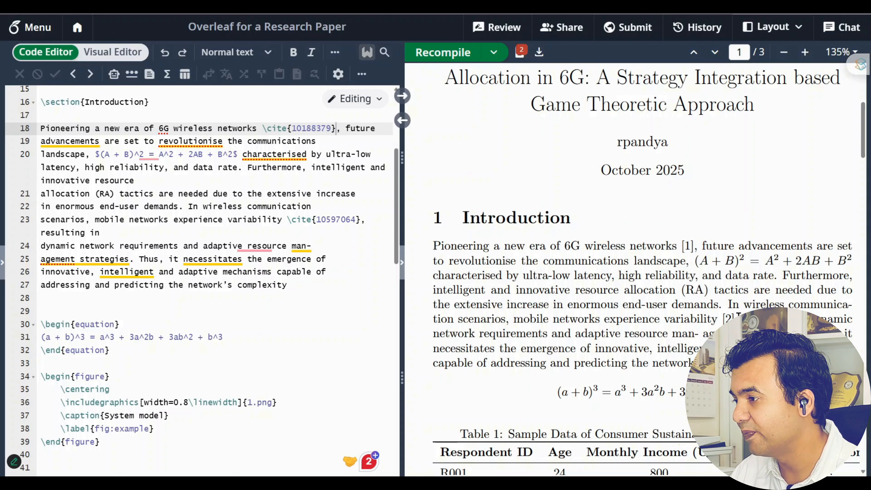
{"action": "left_click_drag", "start_coordinate": [677, 248], "coordinate": [696, 246]}
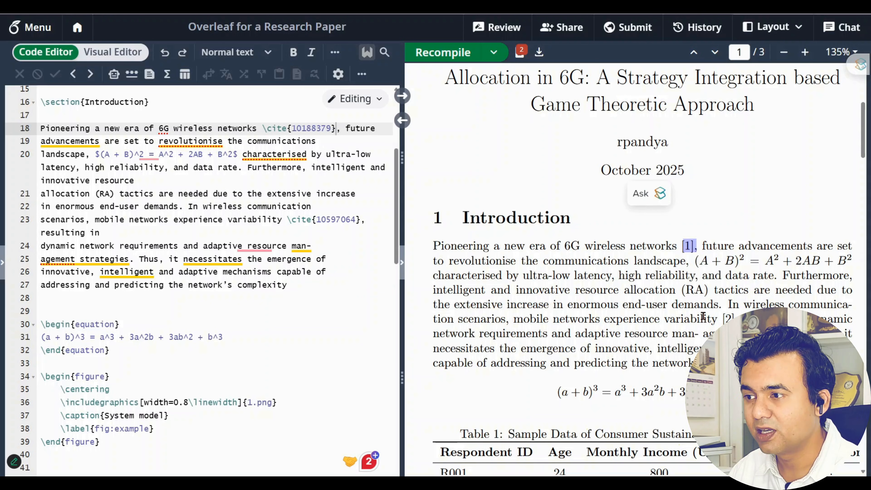
{"action": "scroll", "coordinate": [703, 316], "scroll_direction": "down", "scroll_amount": 8}
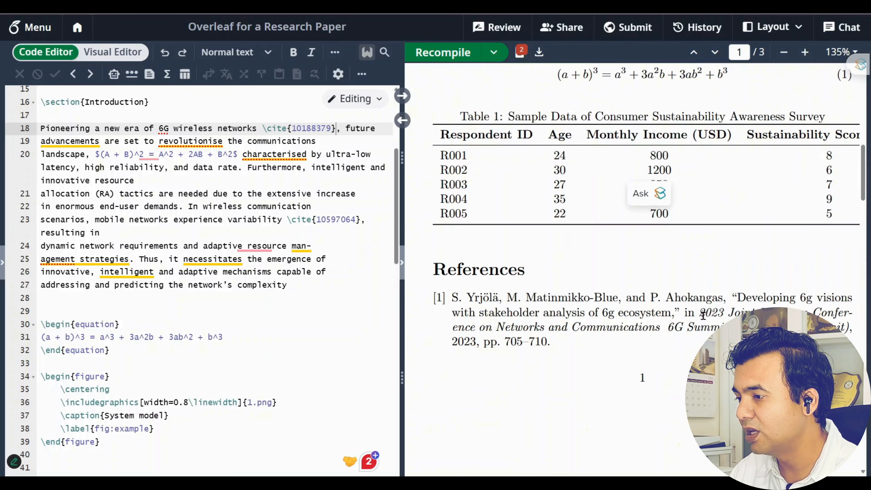
{"action": "scroll", "coordinate": [704, 316], "scroll_direction": "down", "scroll_amount": 8}
{"action": "scroll", "coordinate": [706, 320], "scroll_direction": "up", "scroll_amount": 6}
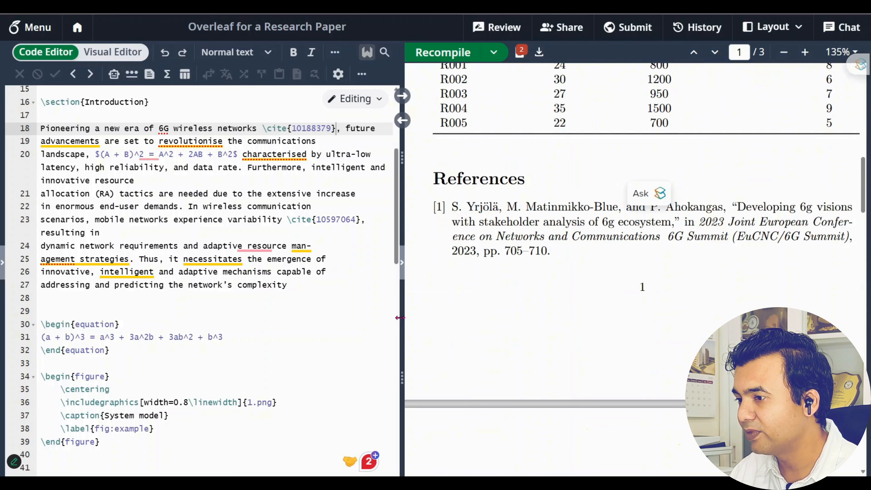
Widen the PDF preview, review the References entries, and select the System model figure code
{"action": "left_click_drag", "start_coordinate": [400, 318], "coordinate": [314, 324]}
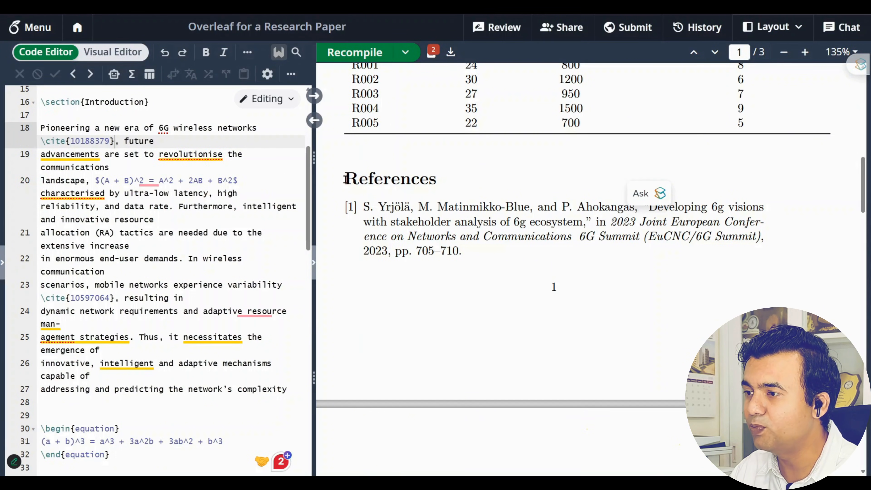
{"action": "left_click_drag", "start_coordinate": [346, 178], "coordinate": [465, 252]}
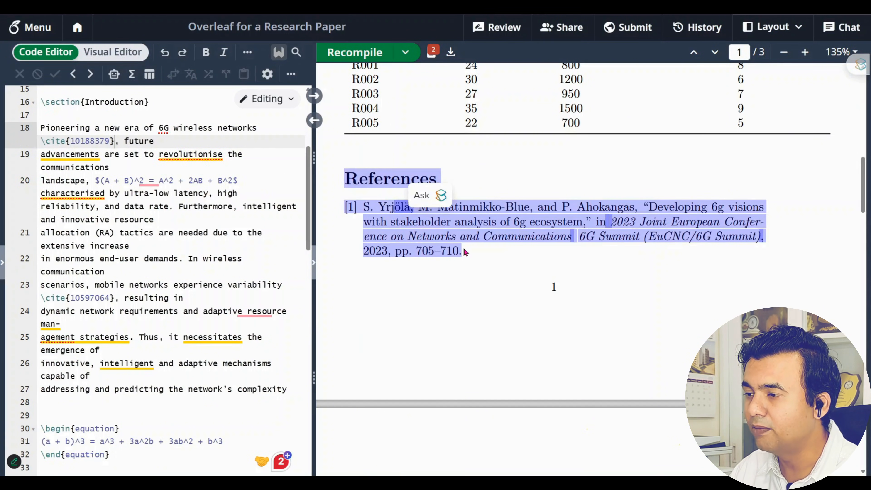
{"action": "left_click", "coordinate": [390, 208]}
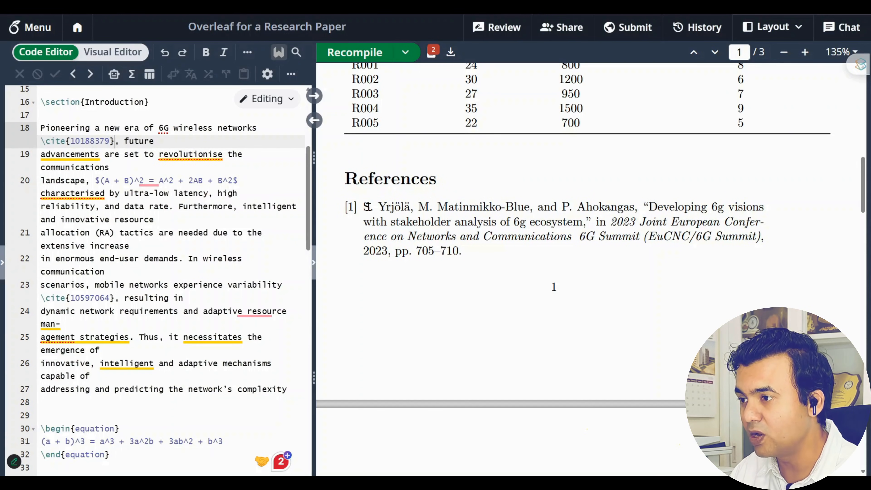
{"action": "scroll", "coordinate": [472, 309], "scroll_direction": "down", "scroll_amount": 15}
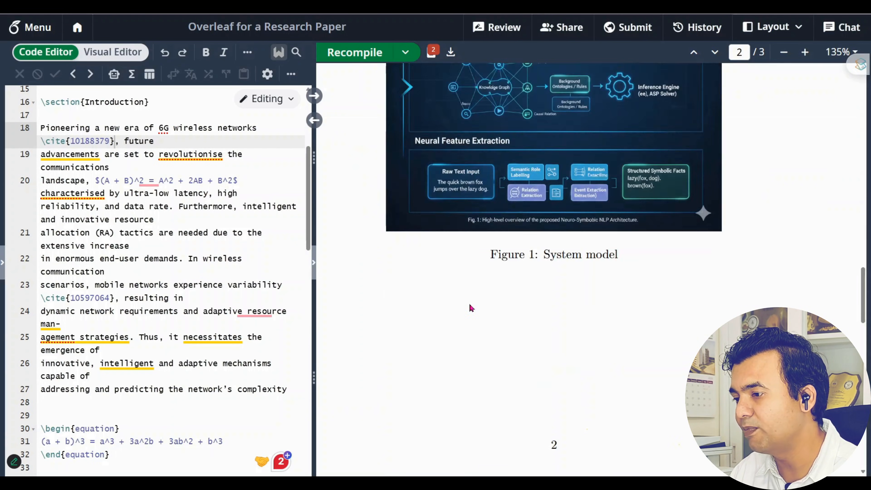
{"action": "scroll", "coordinate": [470, 305], "scroll_direction": "down", "scroll_amount": 6}
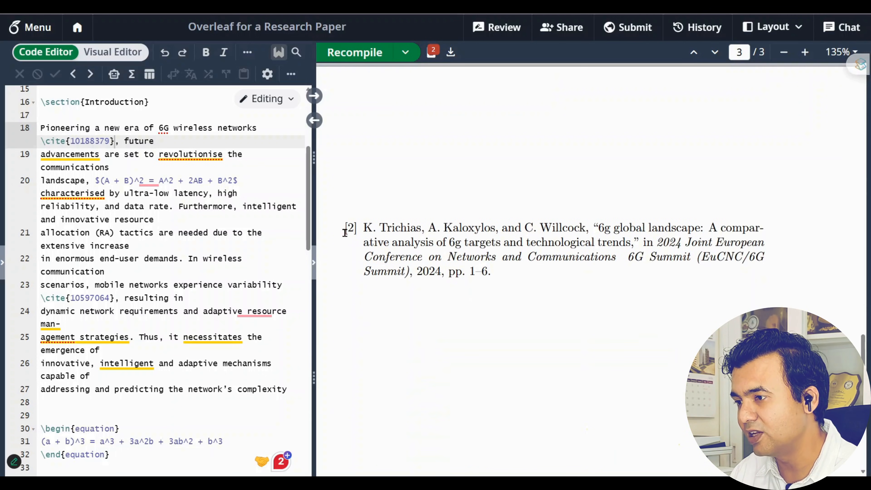
{"action": "left_click_drag", "start_coordinate": [344, 223], "coordinate": [494, 273]}
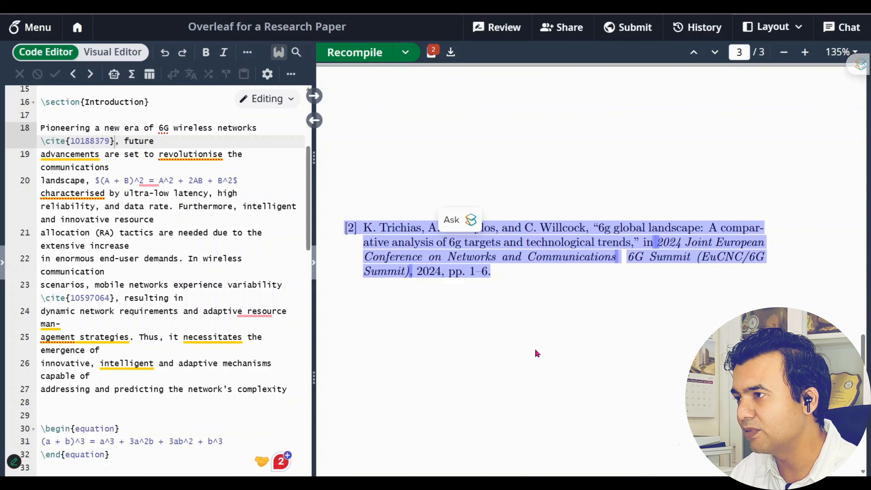
{"action": "scroll", "coordinate": [535, 353], "scroll_direction": "up", "scroll_amount": 4}
{"action": "scroll", "coordinate": [535, 356], "scroll_direction": "up", "scroll_amount": 5}
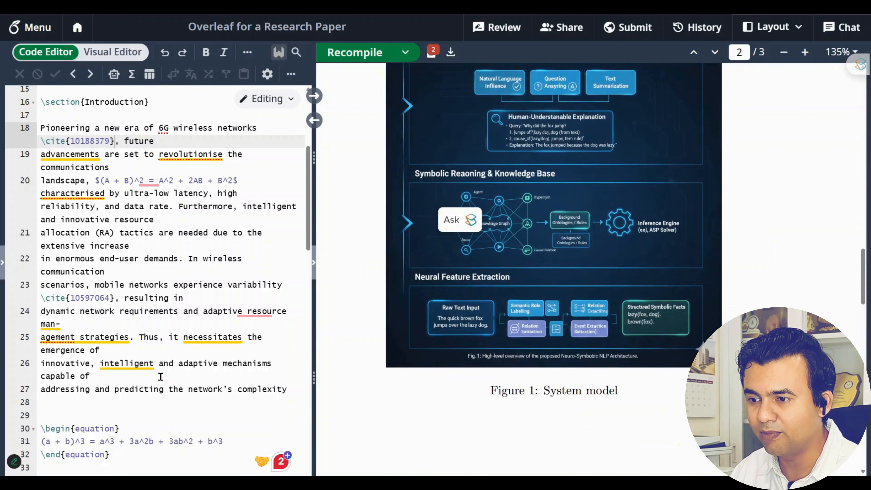
{"action": "scroll", "coordinate": [161, 376], "scroll_direction": "down", "scroll_amount": 5}
{"action": "left_click_drag", "start_coordinate": [129, 368], "coordinate": [41, 300]}
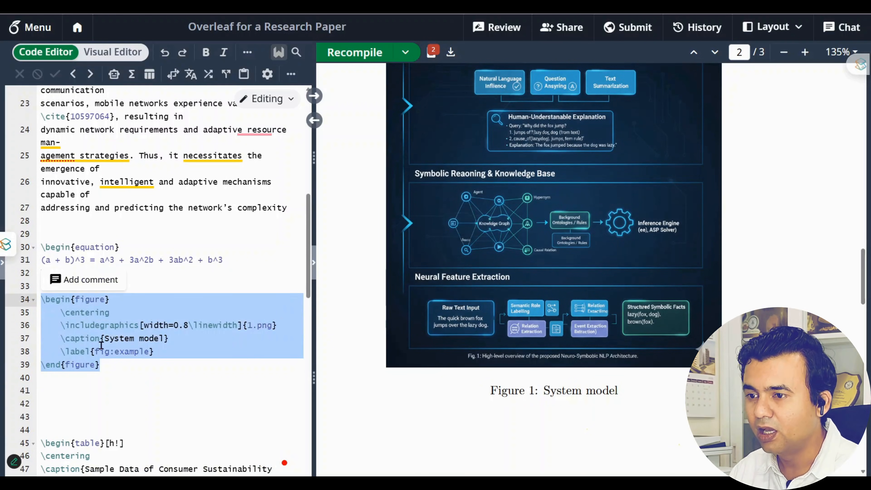
Delete the System model figure code, recompile, and scroll through the shortened PDF
{"action": "key", "text": "Delete"}
{"action": "key", "text": "Delete"}
{"action": "key", "text": "Delete"}
{"action": "key", "text": "Delete"}
{"action": "key", "text": "Delete"}
{"action": "key", "text": "Delete"}
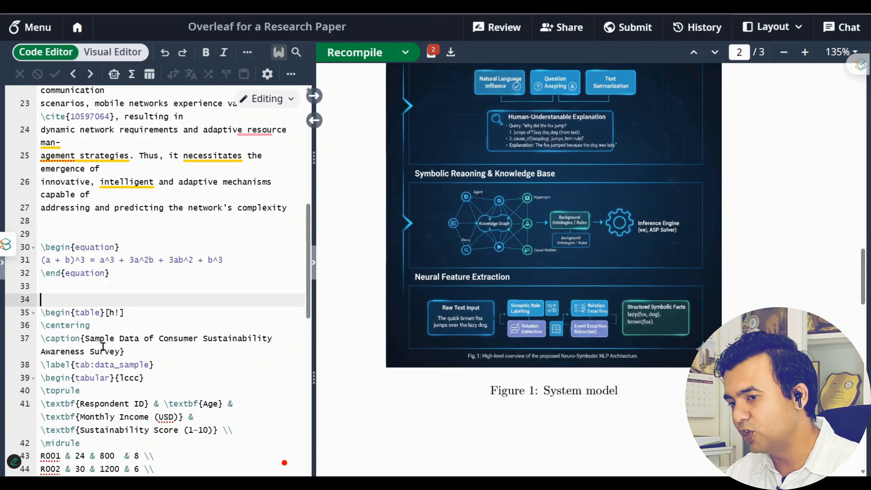
{"action": "key", "text": "ctrl+s"}
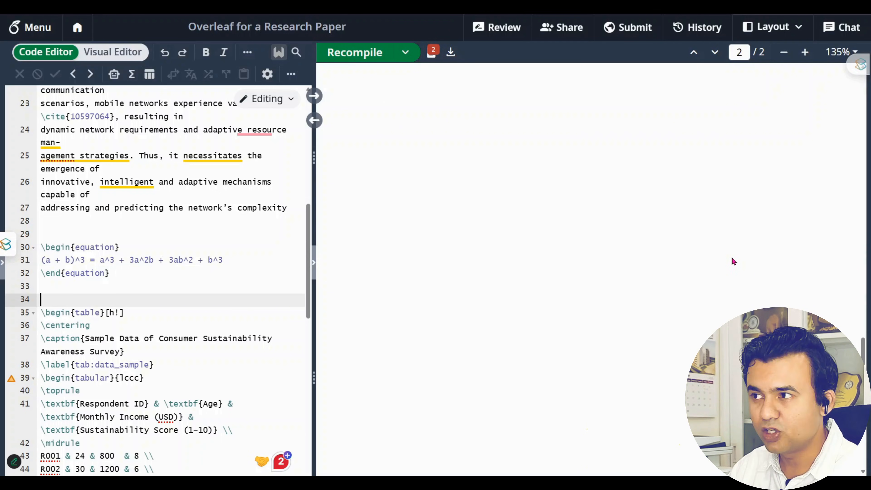
{"action": "scroll", "coordinate": [734, 261], "scroll_direction": "up", "scroll_amount": 10}
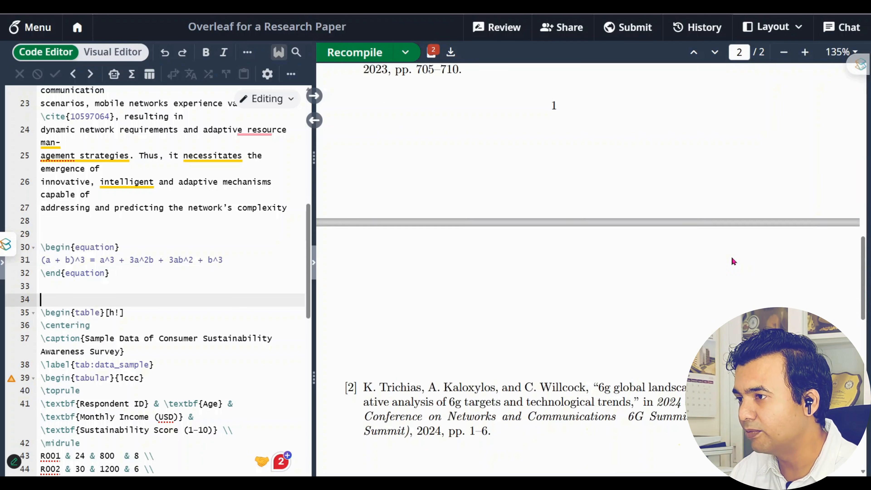
{"action": "left_click_drag", "start_coordinate": [347, 178], "coordinate": [461, 252]}
{"action": "scroll", "coordinate": [463, 270], "scroll_direction": "down", "scroll_amount": 5}
{"action": "scroll", "coordinate": [463, 270], "scroll_direction": "down", "scroll_amount": 4}
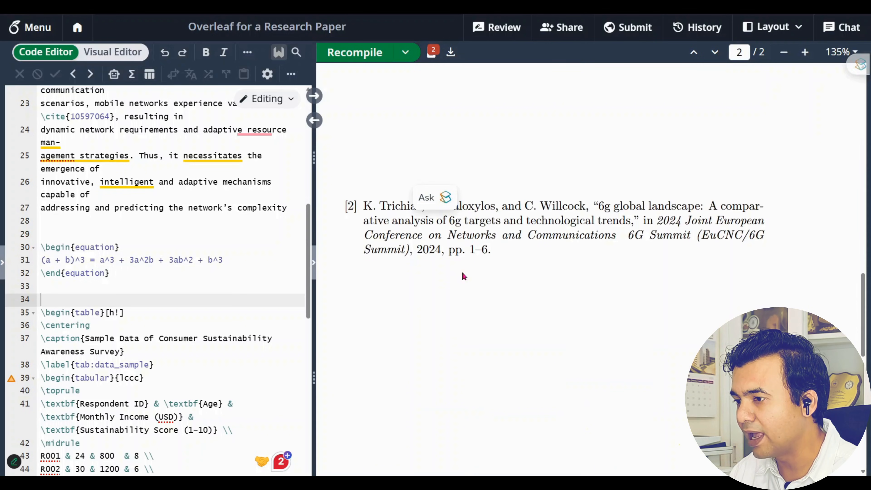
{"action": "scroll", "coordinate": [497, 272], "scroll_direction": "down", "scroll_amount": 1}
{"action": "scroll", "coordinate": [496, 273], "scroll_direction": "down", "scroll_amount": 3}
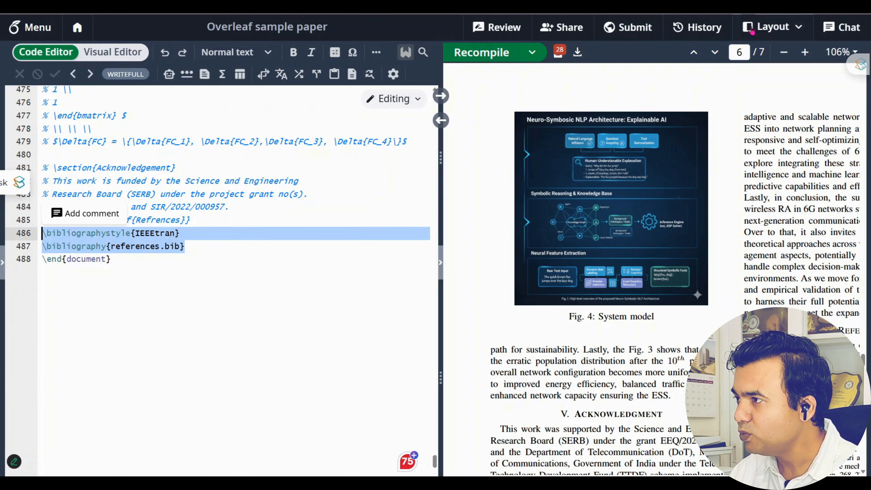
Switch to the PDF-only layout and look over the sample paper's References [1]–[16]
{"action": "scroll", "coordinate": [651, 291], "scroll_direction": "right", "scroll_amount": 2}
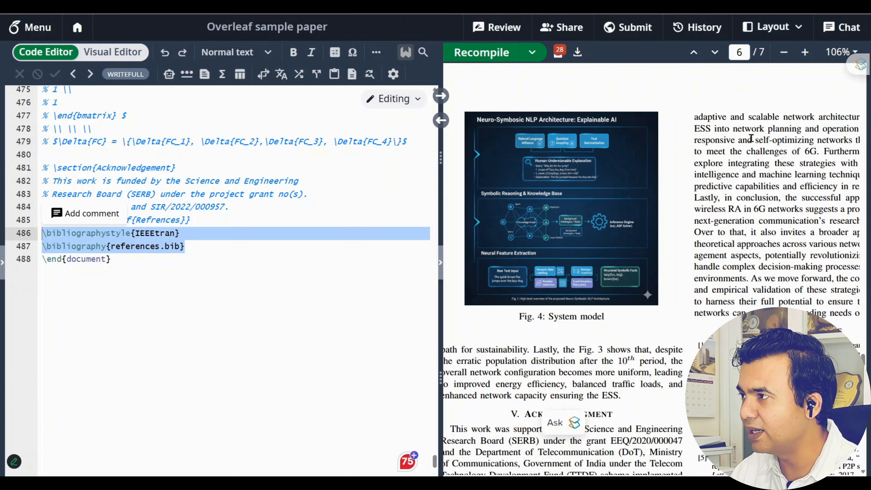
{"action": "left_click", "coordinate": [798, 26]}
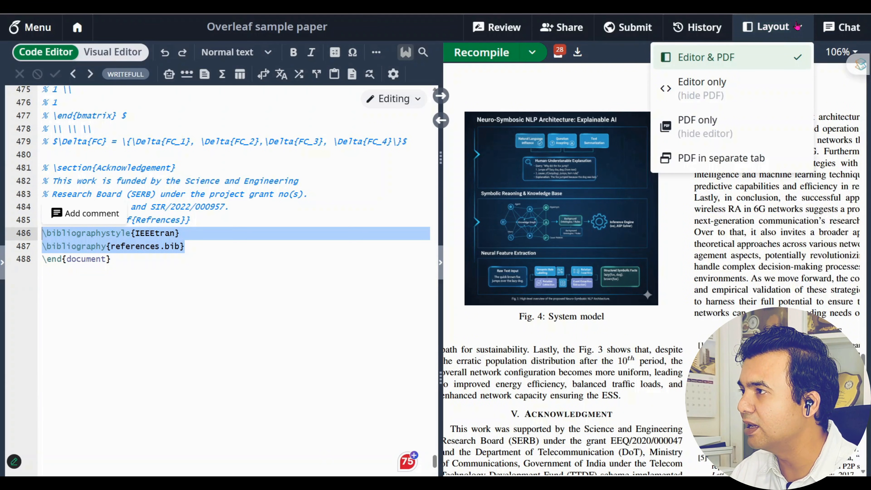
{"action": "left_click", "coordinate": [708, 128]}
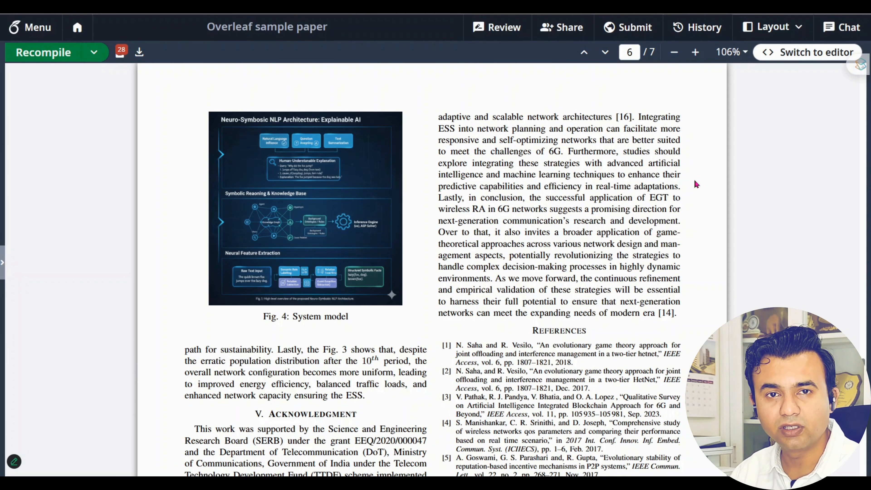
{"action": "scroll", "coordinate": [692, 179], "scroll_direction": "down", "scroll_amount": 5}
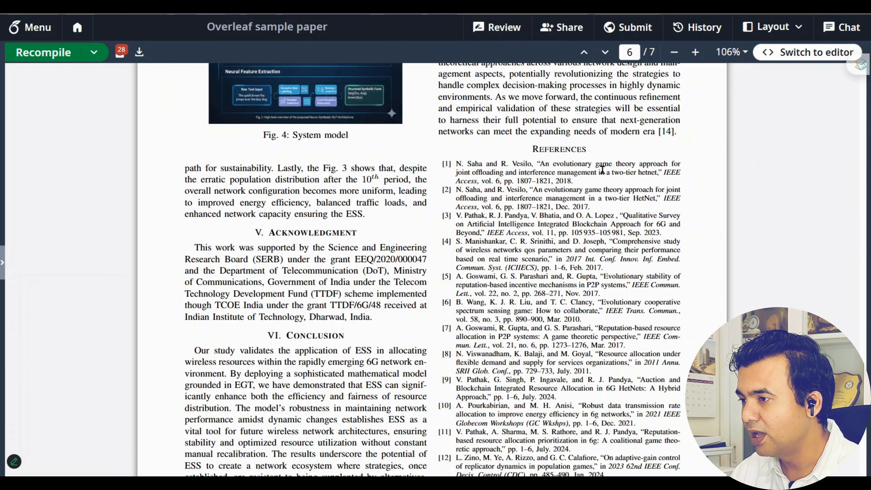
{"action": "left_click_drag", "start_coordinate": [443, 163], "coordinate": [664, 300]}
{"action": "scroll", "coordinate": [524, 242], "scroll_direction": "down", "scroll_amount": 8}
{"action": "scroll", "coordinate": [669, 268], "scroll_direction": "up", "scroll_amount": 1}
{"action": "scroll", "coordinate": [668, 268], "scroll_direction": "up", "scroll_amount": 12}
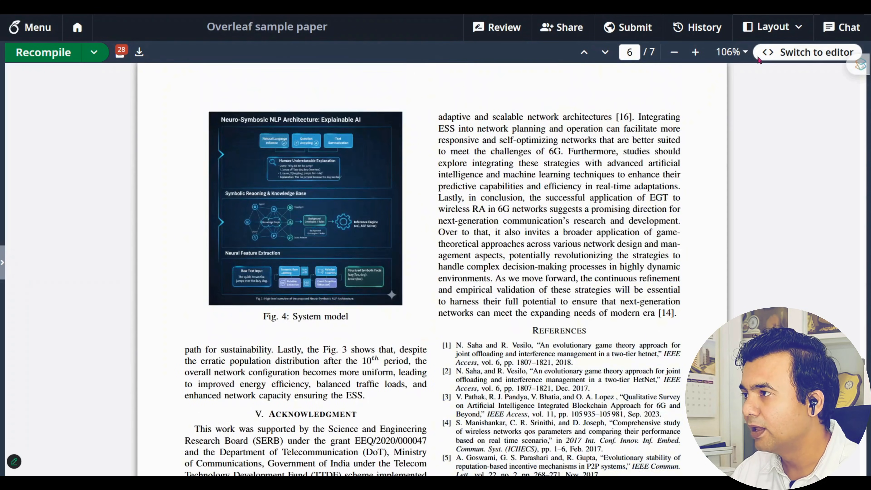
{"action": "left_click", "coordinate": [773, 27]}
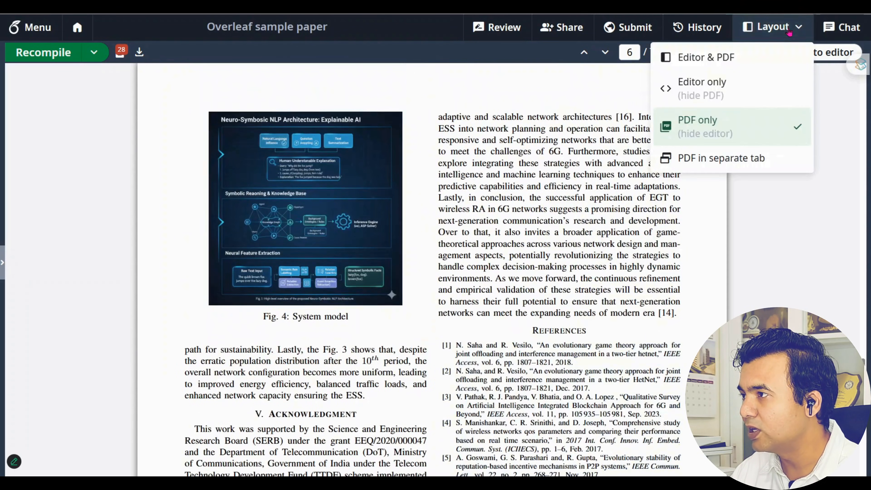
Show the editor only, then restore the side-by-side Editor & PDF layout
{"action": "left_click", "coordinate": [723, 90]}
{"action": "scroll", "coordinate": [338, 272], "scroll_direction": "up", "scroll_amount": 8}
{"action": "scroll", "coordinate": [340, 272], "scroll_direction": "up", "scroll_amount": 6}
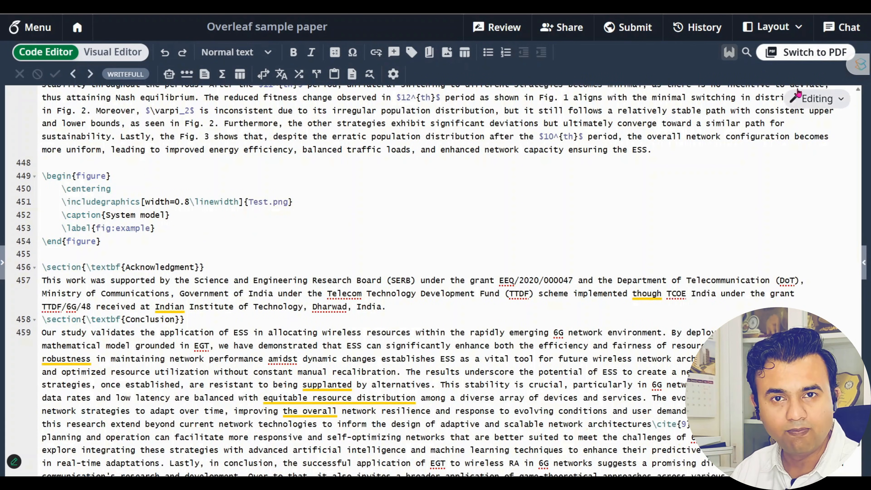
{"action": "left_click", "coordinate": [776, 27]}
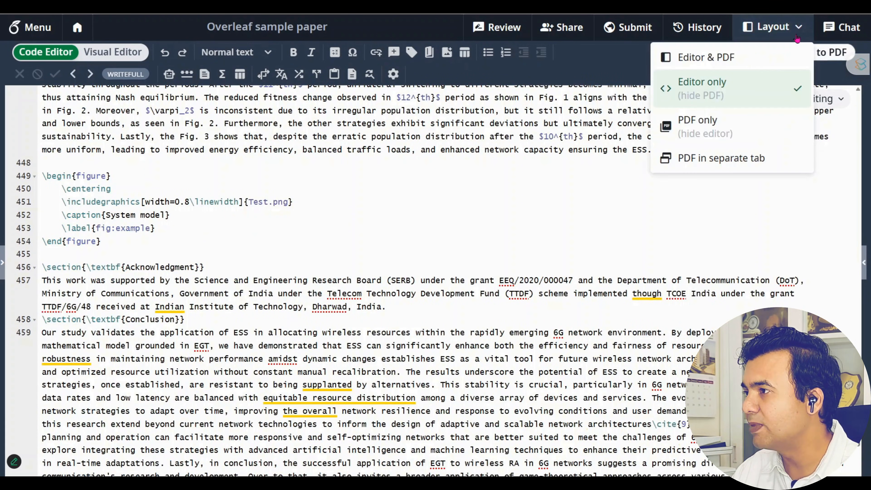
{"action": "left_click", "coordinate": [774, 57]}
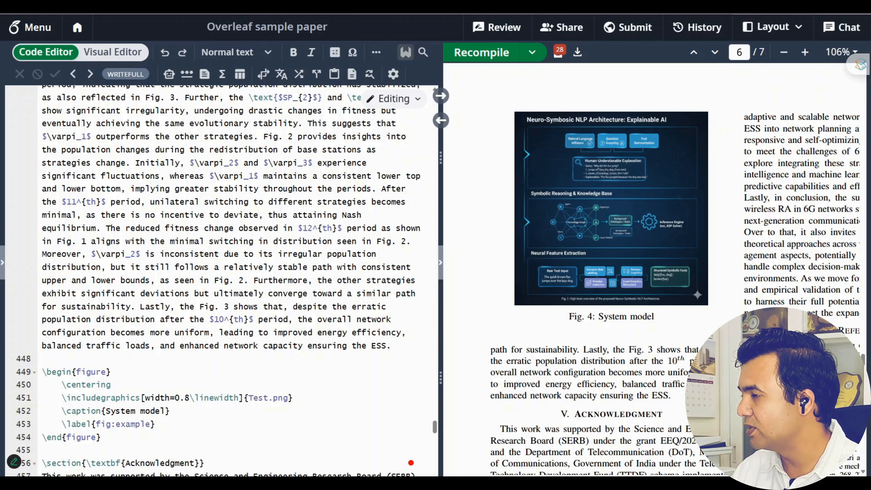
Scroll the PDF and jump from the ESS Sustainability algorithm to its source code
{"action": "scroll", "coordinate": [276, 302], "scroll_direction": "down", "scroll_amount": 6}
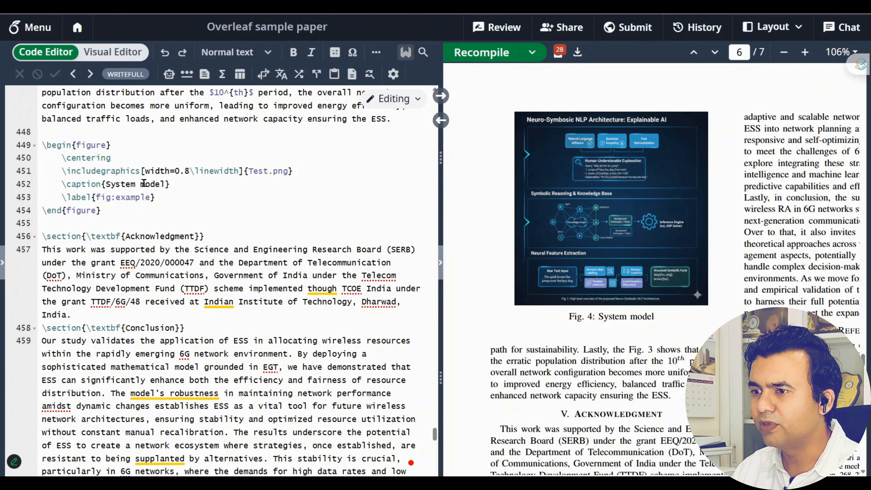
{"action": "scroll", "coordinate": [171, 214], "scroll_direction": "down", "scroll_amount": 2}
{"action": "scroll", "coordinate": [651, 289], "scroll_direction": "down", "scroll_amount": 10}
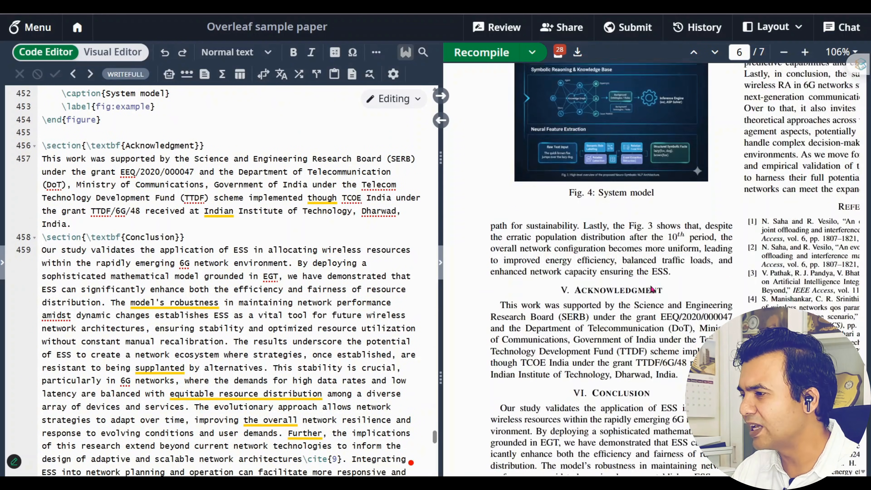
{"action": "scroll", "coordinate": [652, 290], "scroll_direction": "up", "scroll_amount": 15}
{"action": "scroll", "coordinate": [652, 290], "scroll_direction": "up", "scroll_amount": 12}
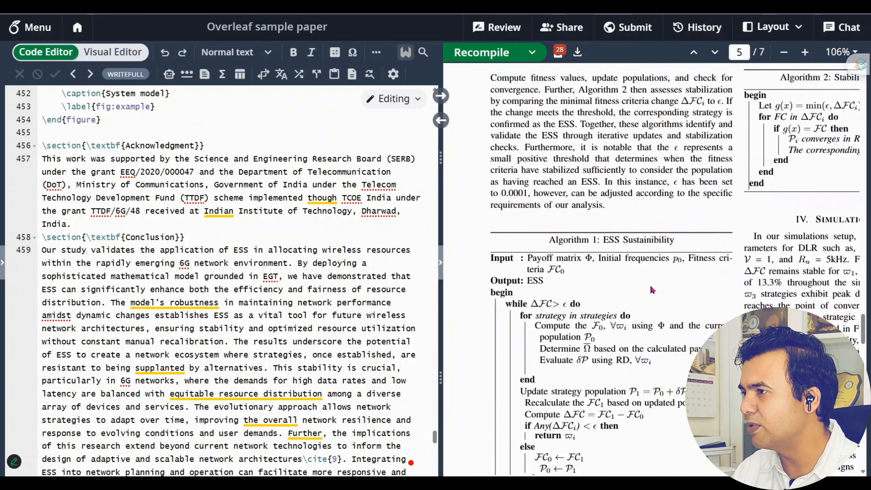
{"action": "scroll", "coordinate": [535, 220], "scroll_direction": "down", "scroll_amount": 5}
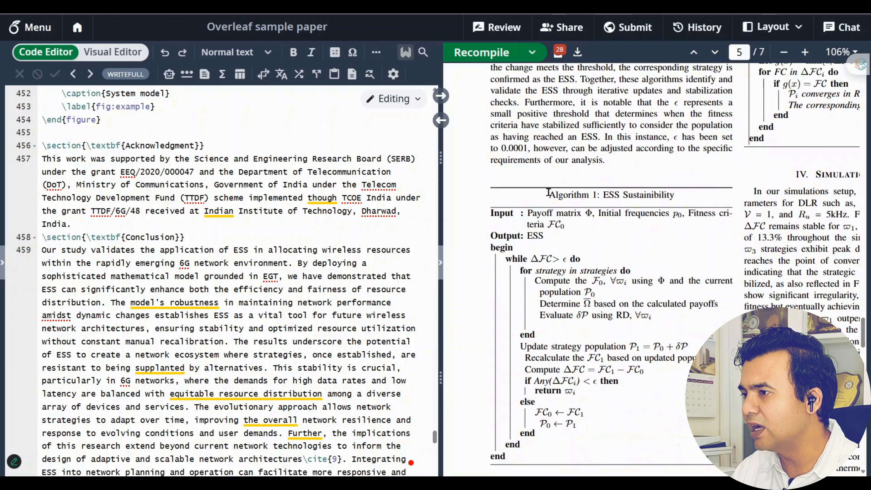
{"action": "double_click", "coordinate": [556, 195]}
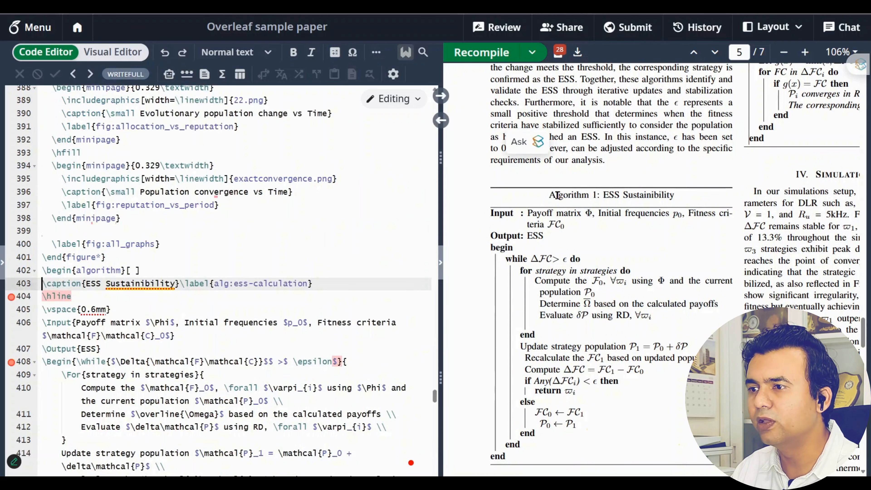
Scroll down to the IEEEtran style and references.bib lines at the end of main.tex
{"action": "scroll", "coordinate": [197, 278], "scroll_direction": "up", "scroll_amount": 5}
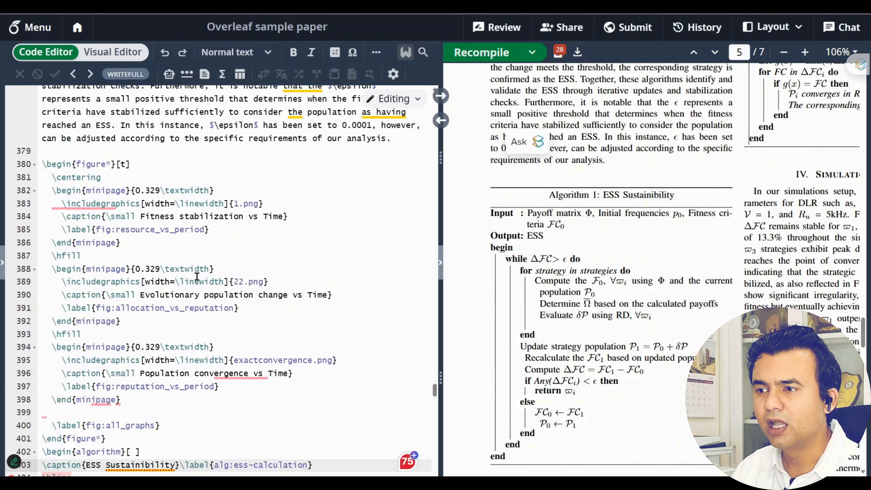
{"action": "scroll", "coordinate": [197, 276], "scroll_direction": "down", "scroll_amount": 7}
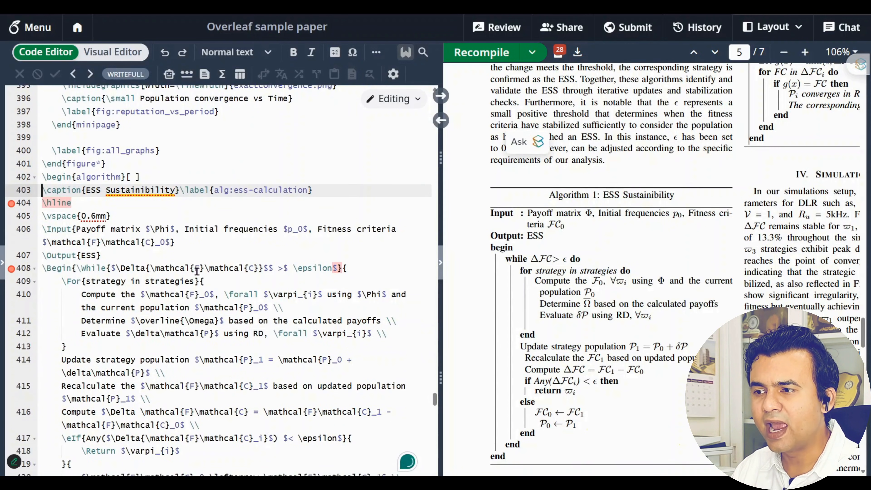
{"action": "scroll", "coordinate": [197, 272], "scroll_direction": "down", "scroll_amount": 6}
{"action": "scroll", "coordinate": [719, 271], "scroll_direction": "up", "scroll_amount": 10}
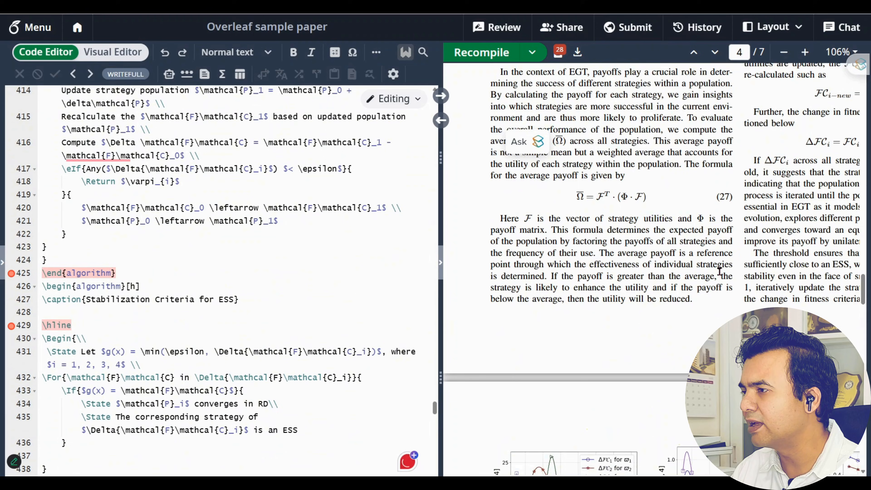
{"action": "scroll", "coordinate": [719, 271], "scroll_direction": "up", "scroll_amount": 10}
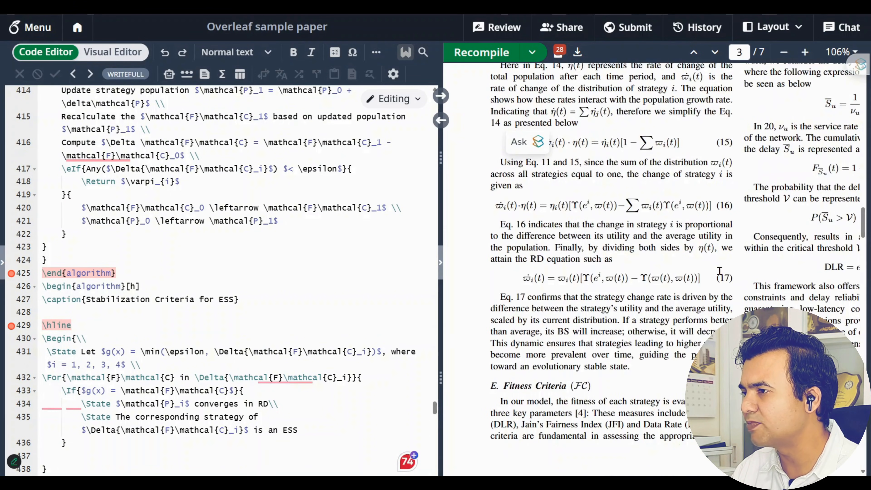
{"action": "scroll", "coordinate": [719, 271], "scroll_direction": "up", "scroll_amount": 10}
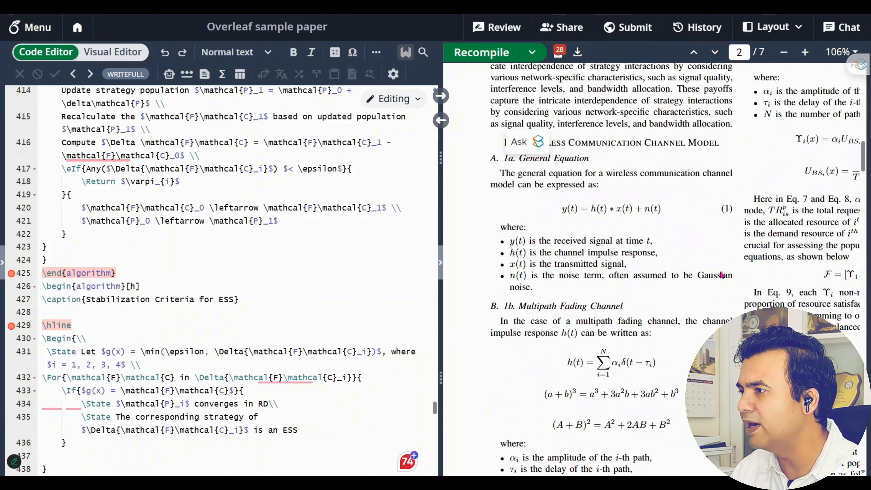
{"action": "scroll", "coordinate": [722, 275], "scroll_direction": "down", "scroll_amount": 10}
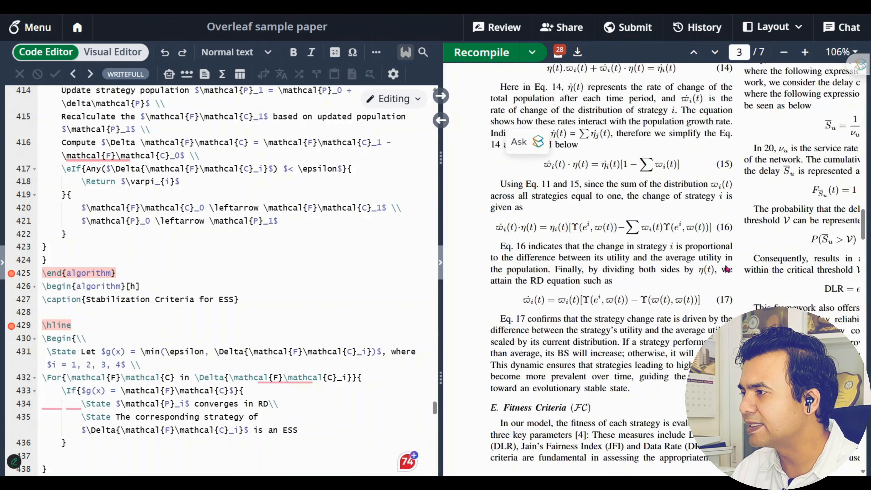
{"action": "scroll", "coordinate": [726, 269], "scroll_direction": "down", "scroll_amount": 20}
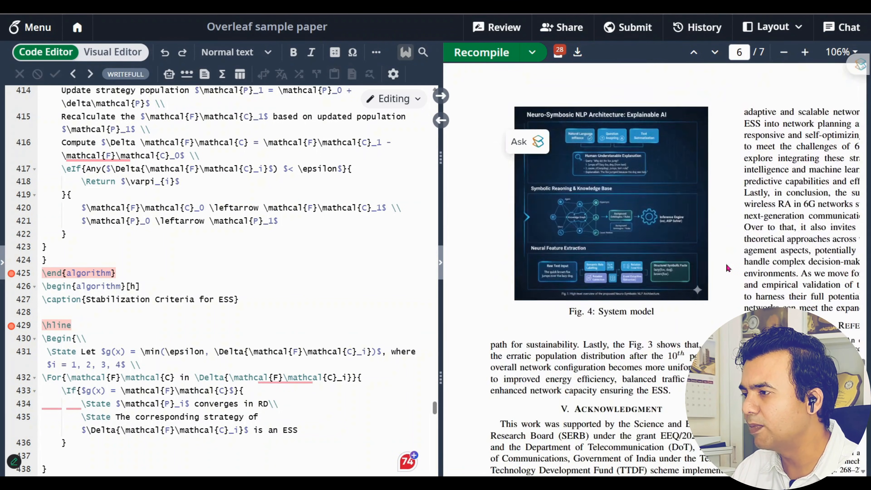
{"action": "scroll", "coordinate": [728, 269], "scroll_direction": "down", "scroll_amount": 12}
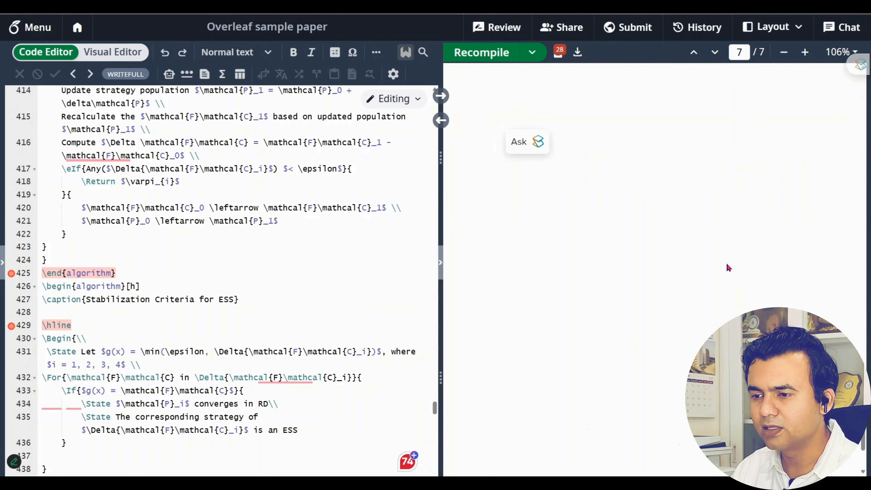
{"action": "scroll", "coordinate": [228, 248], "scroll_direction": "down", "scroll_amount": 20}
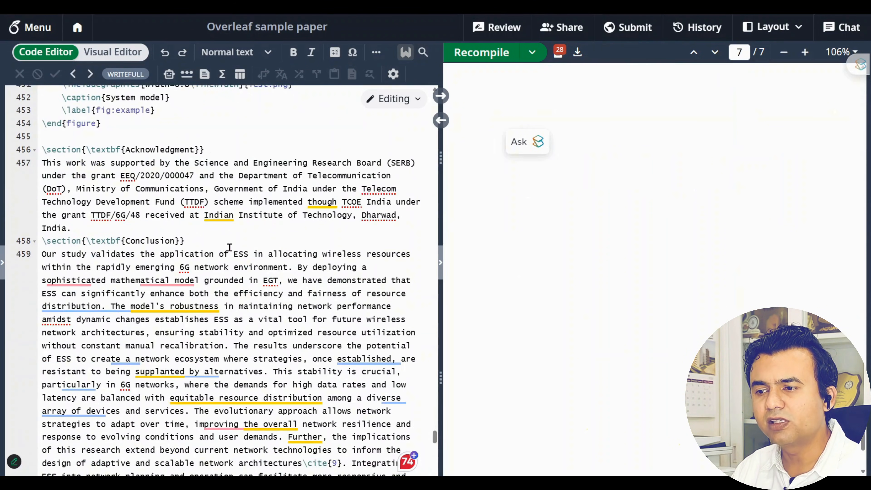
{"action": "scroll", "coordinate": [230, 247], "scroll_direction": "down", "scroll_amount": 10}
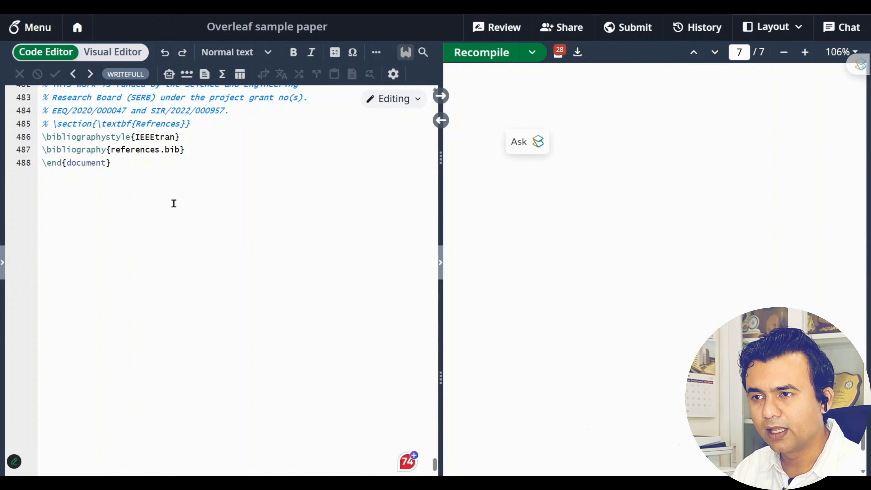
Add blank lines after the references.bib line and after the IEEEtran style line
{"action": "double_click", "coordinate": [88, 163]}
{"action": "left_click", "coordinate": [237, 152]}
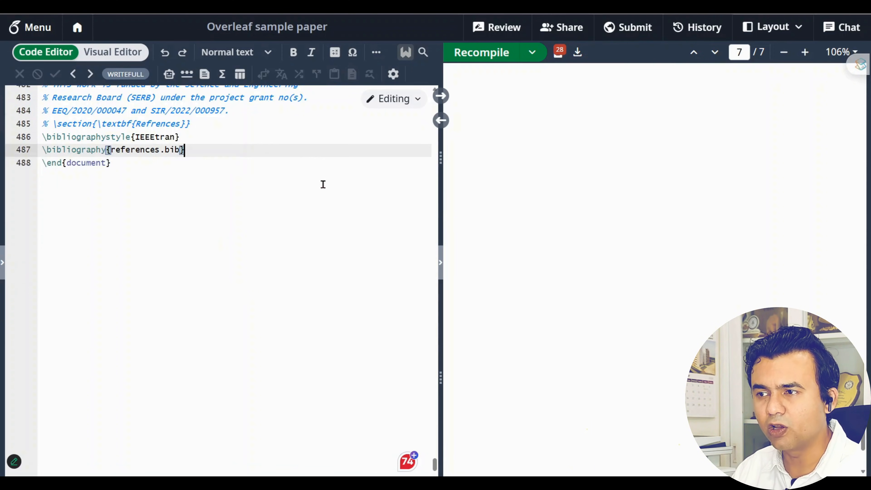
{"action": "key", "text": "Return"}
{"action": "left_click", "coordinate": [219, 133]}
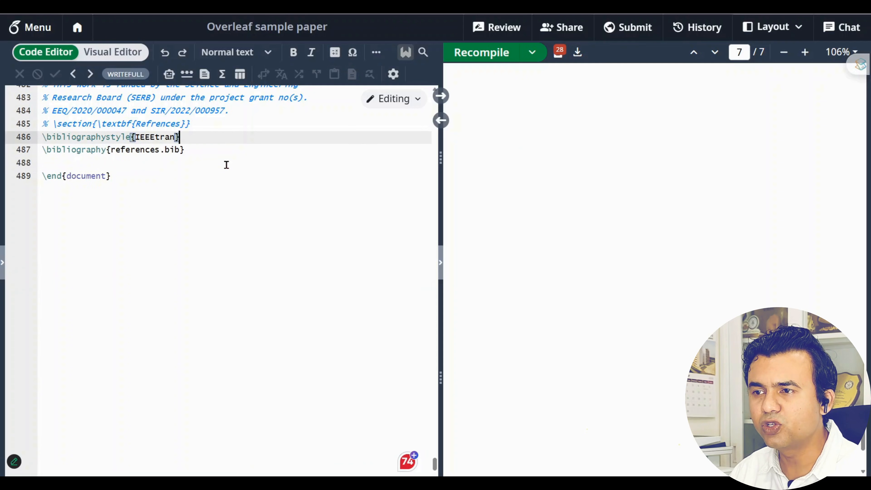
{"action": "key", "text": "Return"}
Highlight the bibliography style, references.bib and end-of-document lines to explain each
{"action": "left_click_drag", "start_coordinate": [215, 140], "coordinate": [40, 138]}
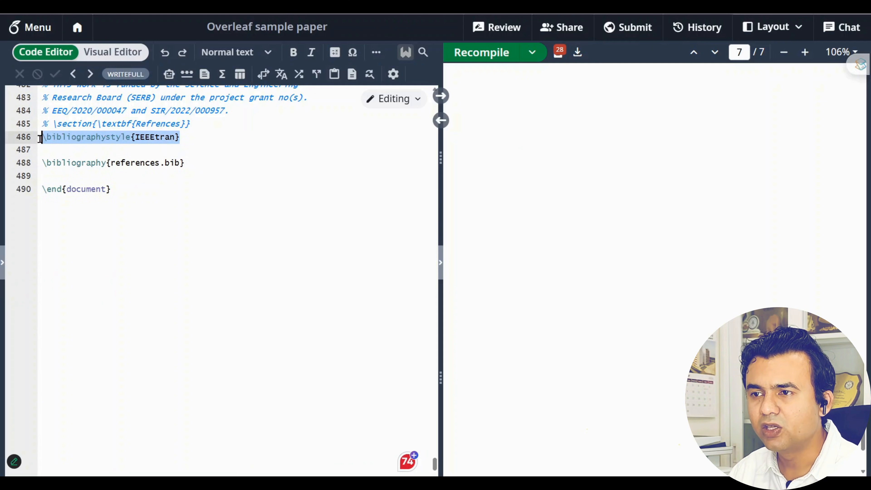
{"action": "left_click_drag", "start_coordinate": [196, 163], "coordinate": [37, 170]}
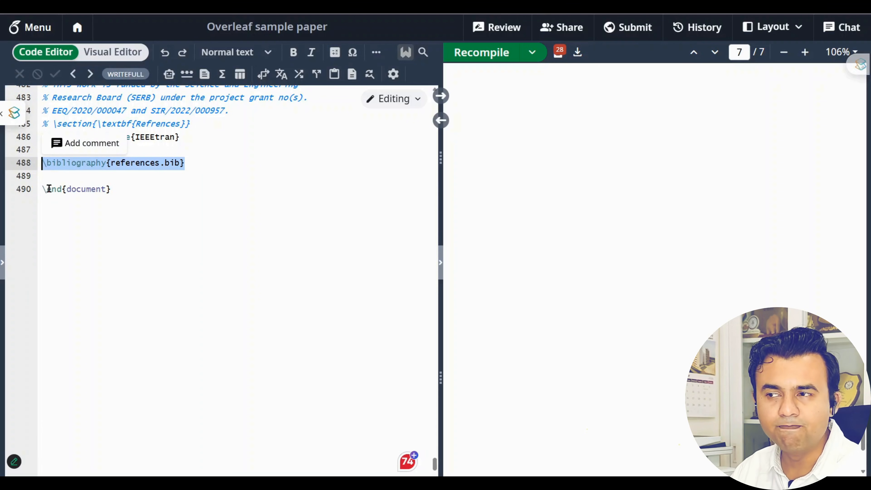
{"action": "left_click_drag", "start_coordinate": [165, 193], "coordinate": [43, 191]}
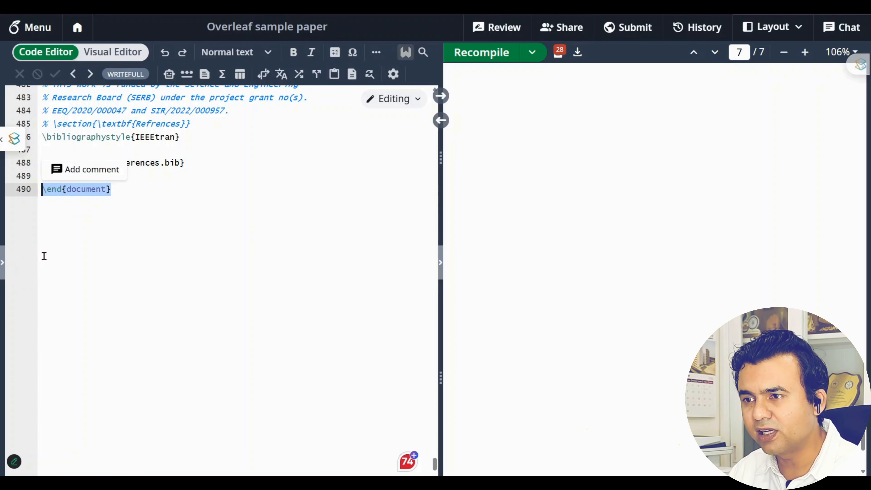
Open references.bib and go over its BibTeX entries, including entry 8168336's title, then return to IEEE Xplore
{"action": "left_click", "coordinate": [2, 263]}
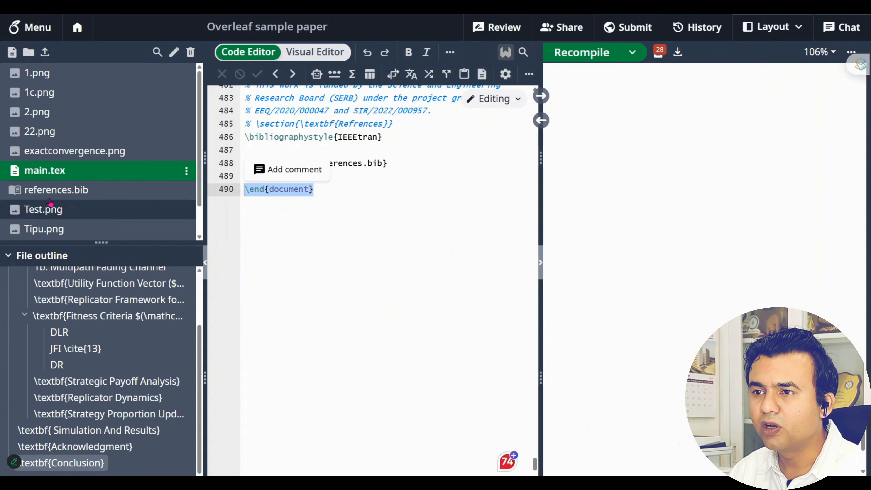
{"action": "left_click", "coordinate": [104, 190]}
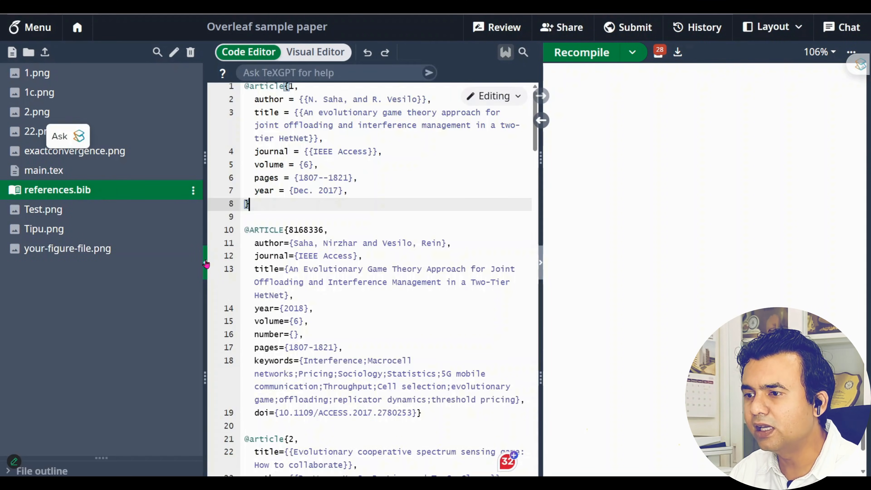
{"action": "left_click", "coordinate": [206, 263]}
{"action": "left_click_drag", "start_coordinate": [122, 200], "coordinate": [25, 91]}
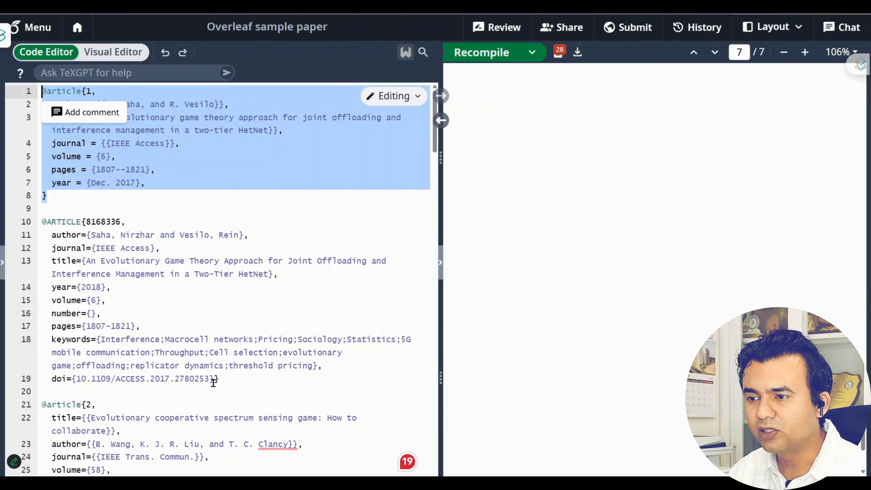
{"action": "left_click_drag", "start_coordinate": [220, 379], "coordinate": [39, 223]}
{"action": "scroll", "coordinate": [208, 278], "scroll_direction": "down", "scroll_amount": 2}
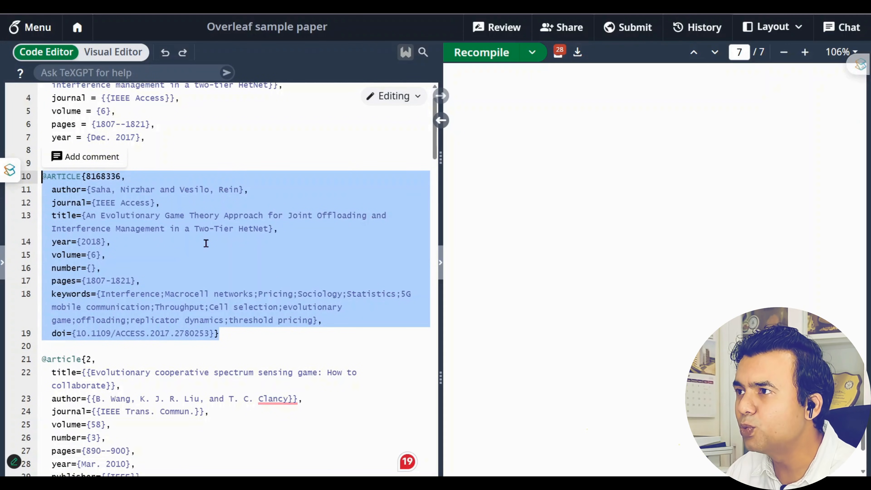
{"action": "left_click", "coordinate": [161, 268]}
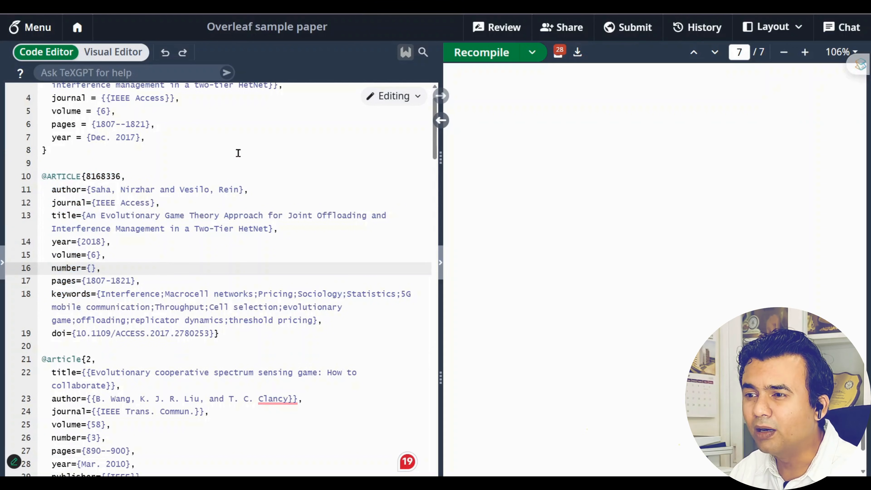
{"action": "left_click_drag", "start_coordinate": [87, 216], "coordinate": [267, 228]}
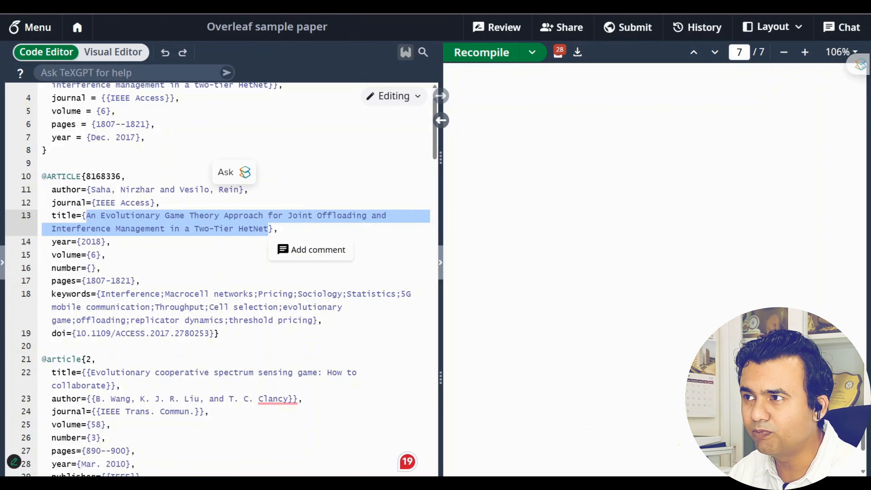
{"action": "left_click", "coordinate": [534, 7]}
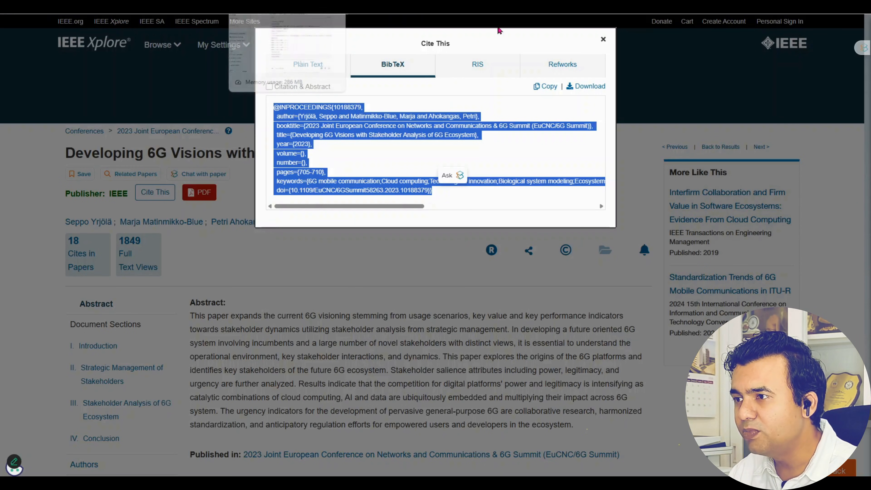
Close the Cite This dialog and select the full 'Developing 6G Visions…' article title
{"action": "left_click", "coordinate": [603, 39]}
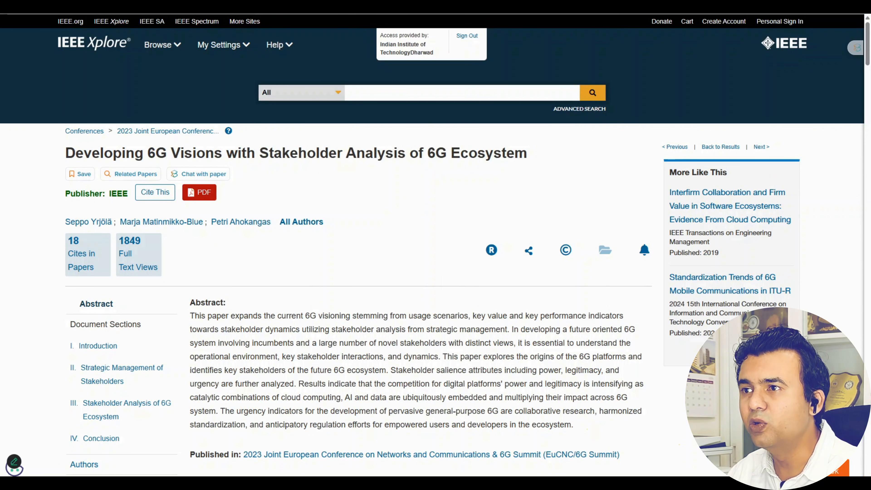
{"action": "left_click_drag", "start_coordinate": [68, 144], "coordinate": [531, 152]}
{"action": "key", "text": "ctrl+c"}
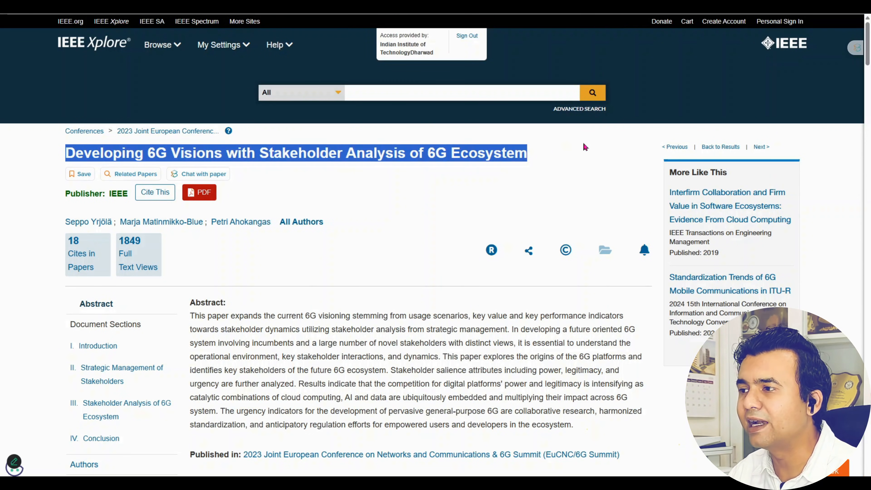
{"action": "key", "text": "ctrl+Tab"}
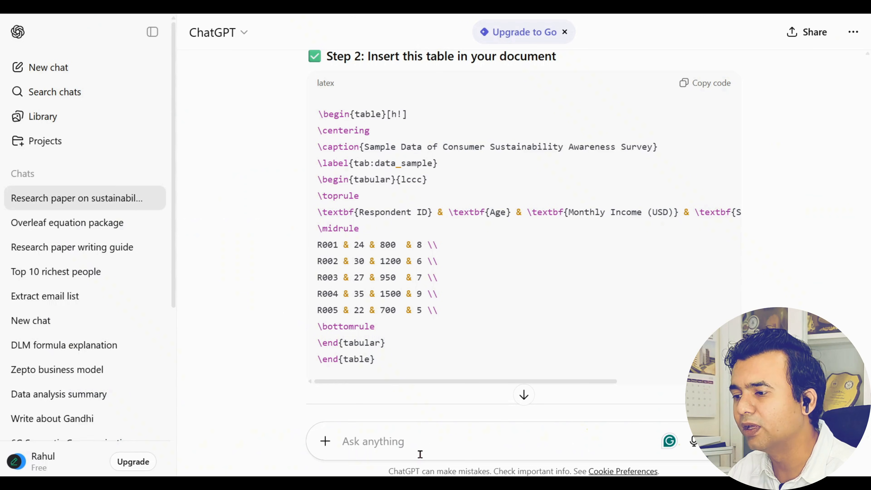
Paste the paper title and IEEE Xplore link and ask ChatGPT to generate its BibTeX code
{"action": "key", "text": "ctrl+v"}
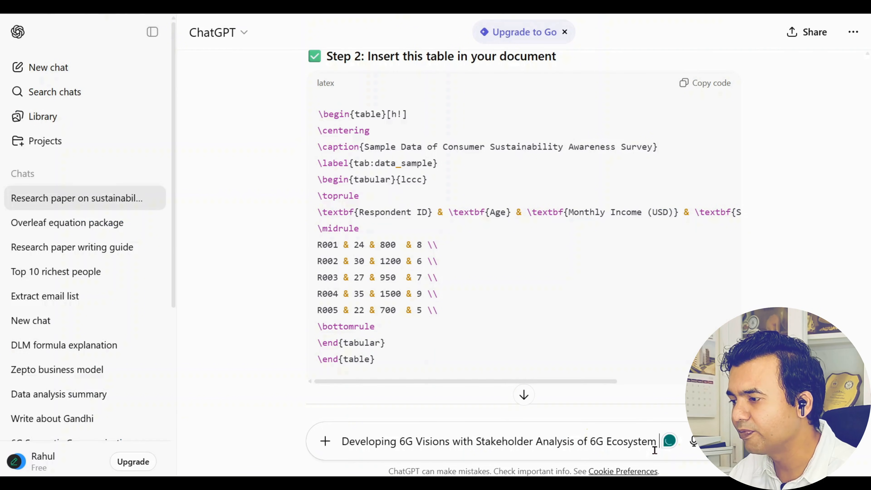
{"action": "key", "text": "shift+Return"}
{"action": "type", "text": "https://ieeexplore.ieee.org/document/10188379"}
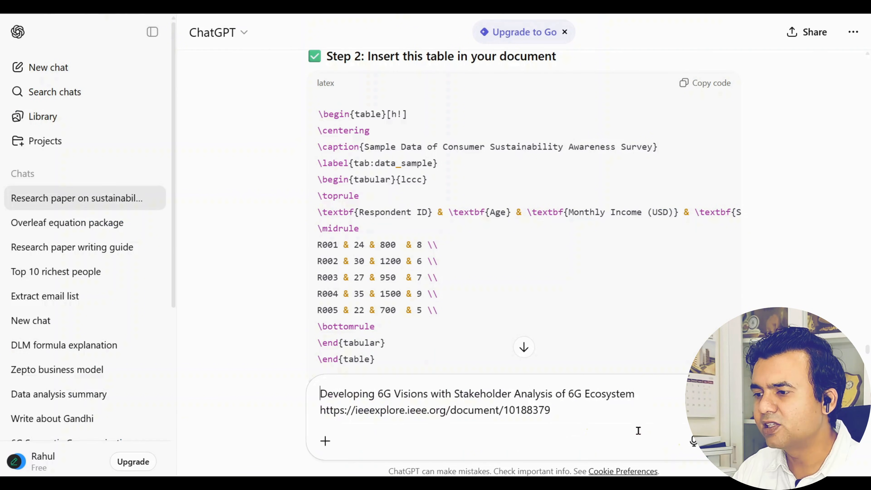
{"action": "type", "text": "For the give"}
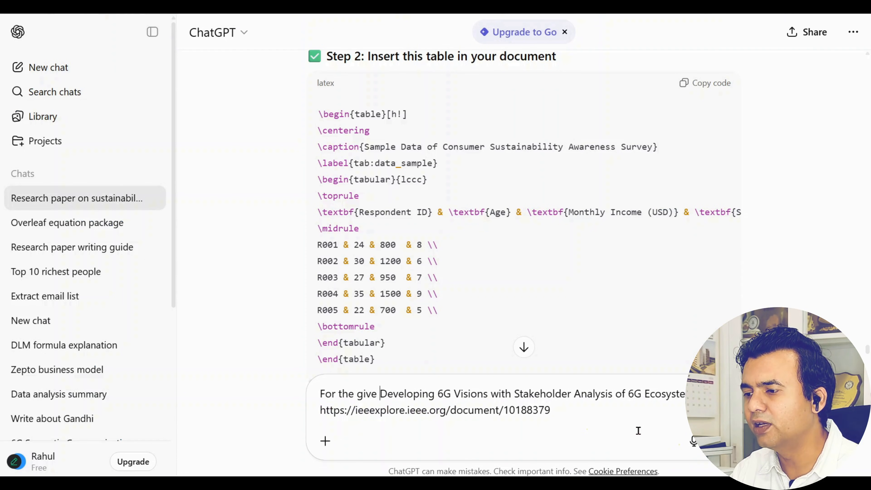
{"action": "key", "text": "BackSpace"}
{"action": "type", "text": "n paper, g"}
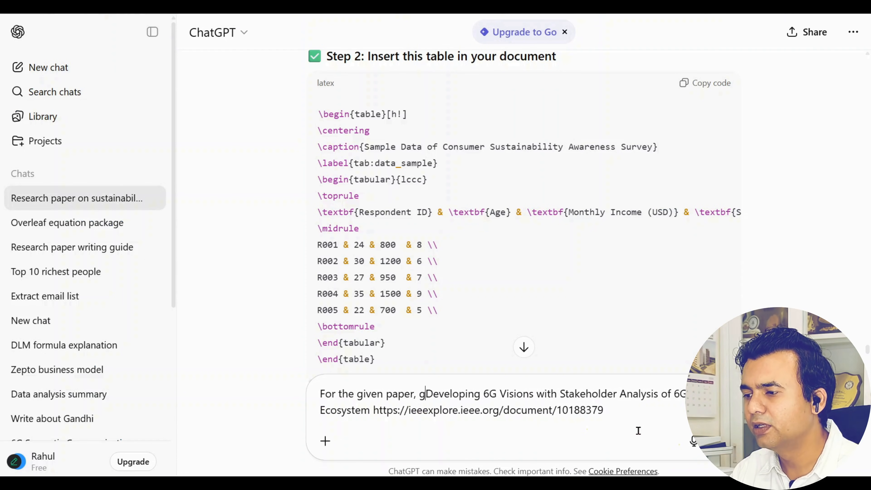
{"action": "type", "text": "enerate the bib"}
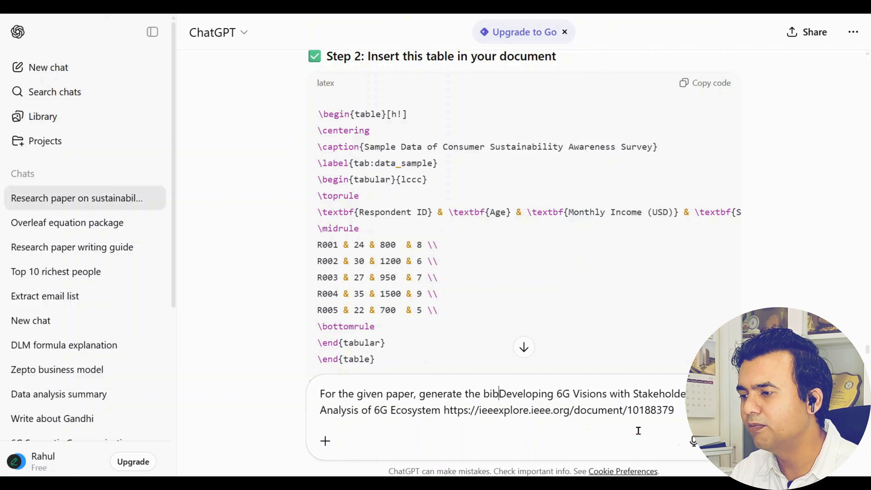
{"action": "type", "text": " tec"}
{"action": "key", "text": "BackSpace"}
{"action": "type", "text": "k"}
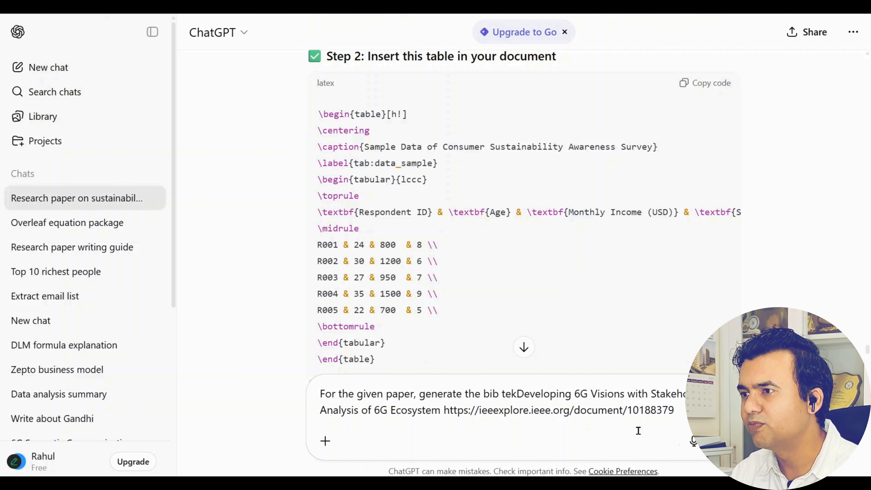
{"action": "key", "text": "BackSpace"}
{"action": "key", "text": "BackSpace"}
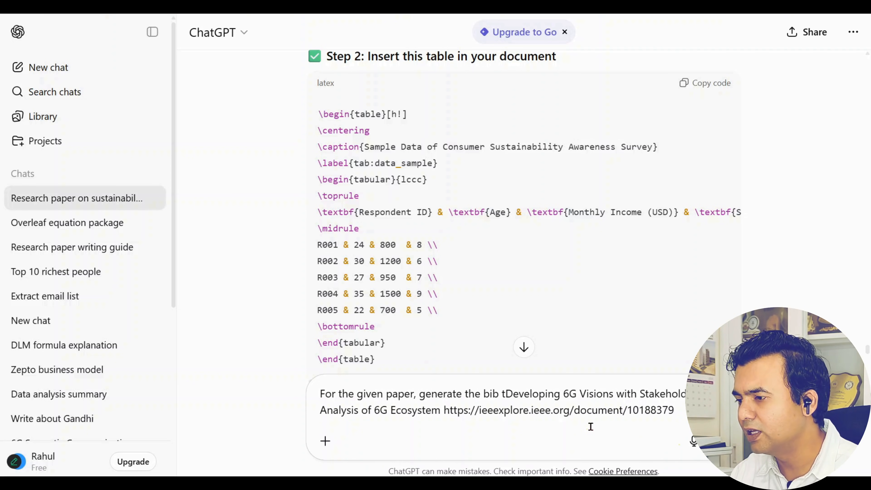
{"action": "key", "text": "BackSpace"}
{"action": "type", "text": "tek "}
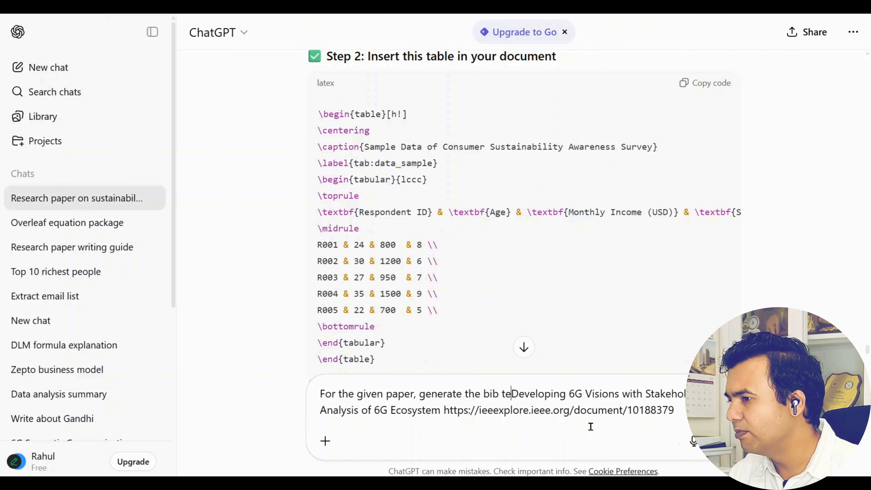
{"action": "type", "text": "code"}
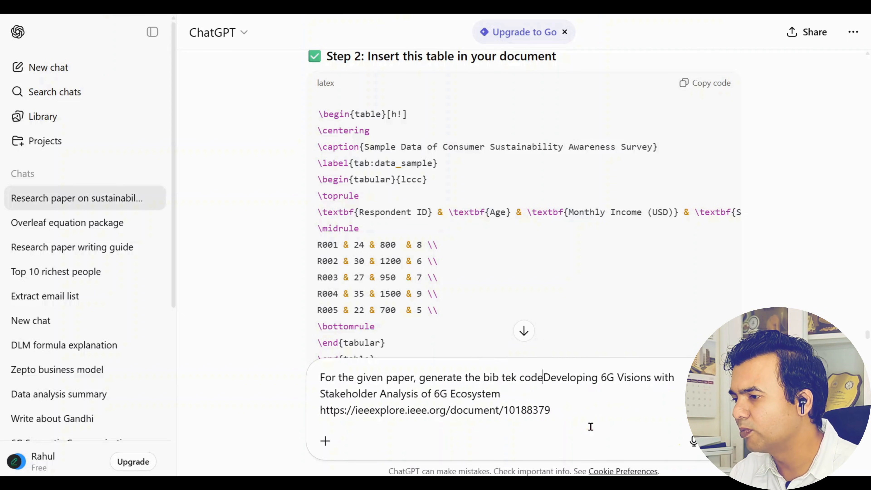
{"action": "key", "text": "Return"}
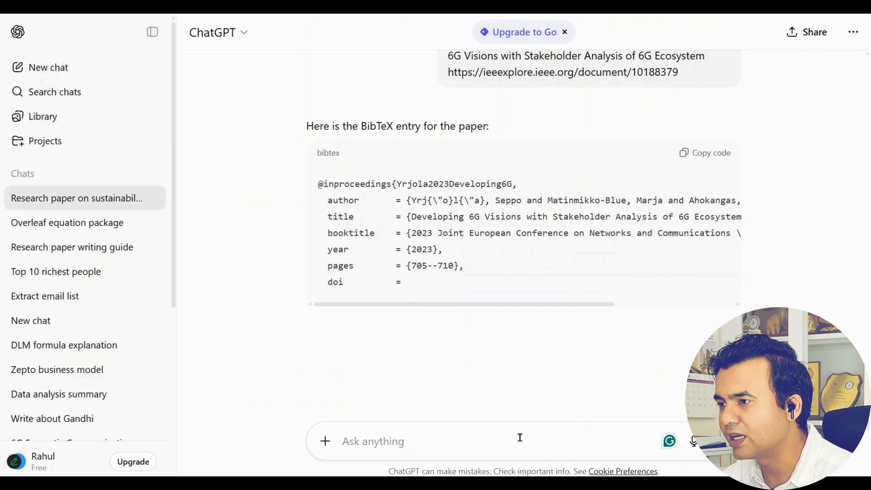
Ask ChatGPT to cross-check the suspect BibTeX details, review its corrections, and return to the original entry
{"action": "type", "text": "c"}
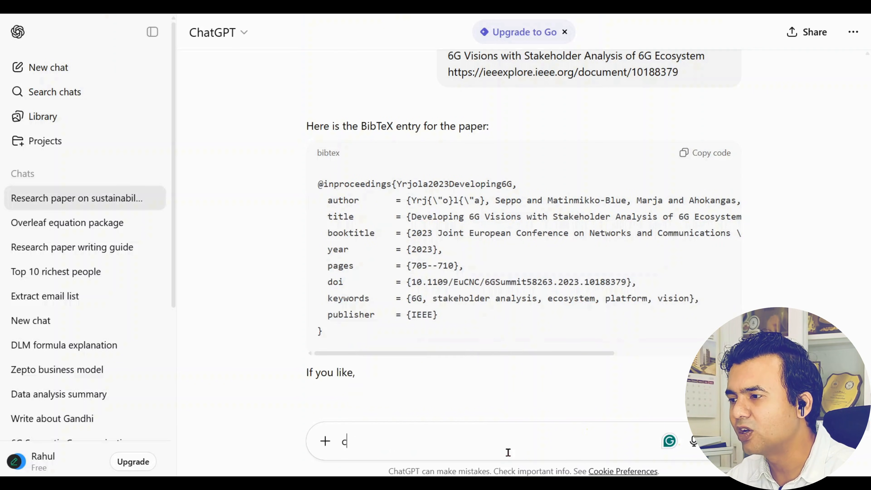
{"action": "type", "text": "ross the de"}
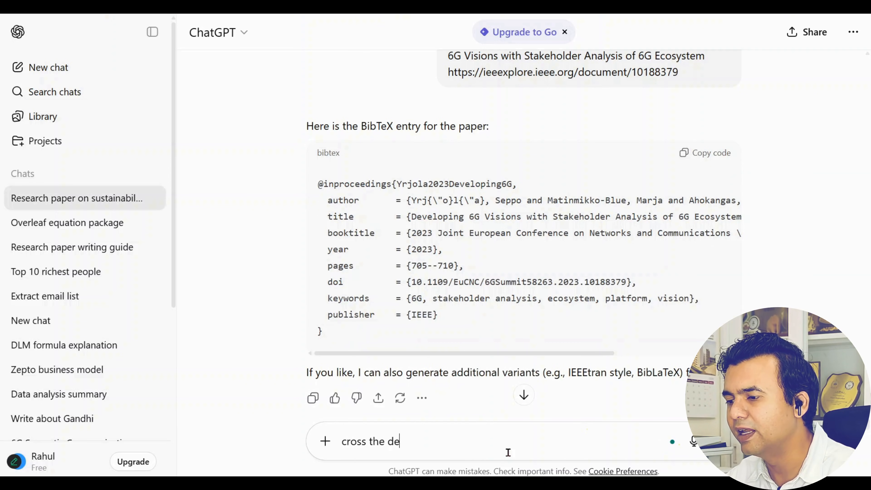
{"action": "type", "text": "t"}
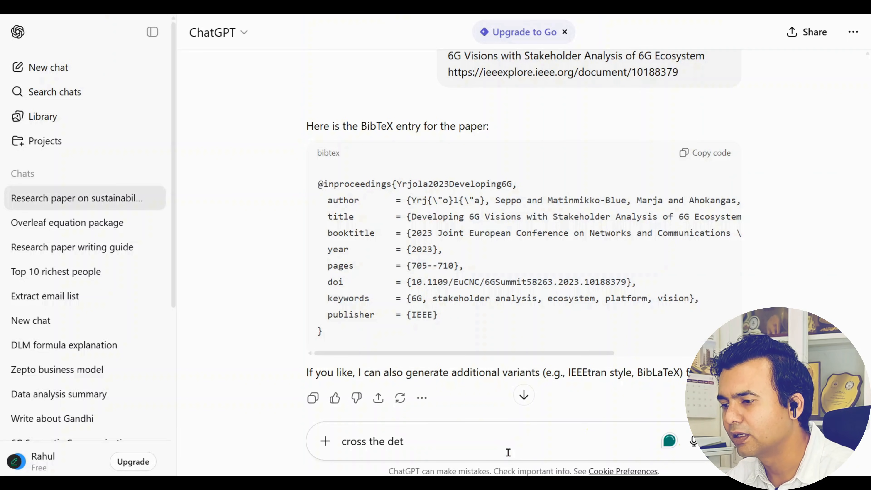
{"action": "type", "text": "ilasails"}
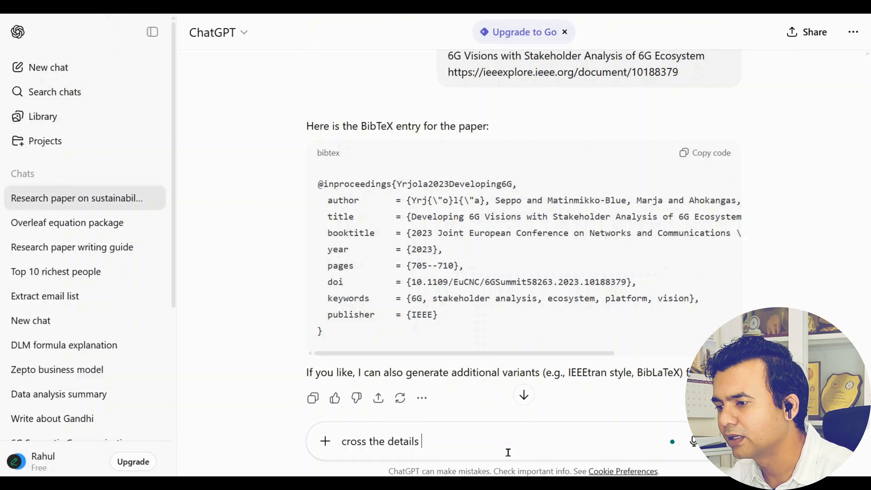
{"action": "type", "text": " I suspect"}
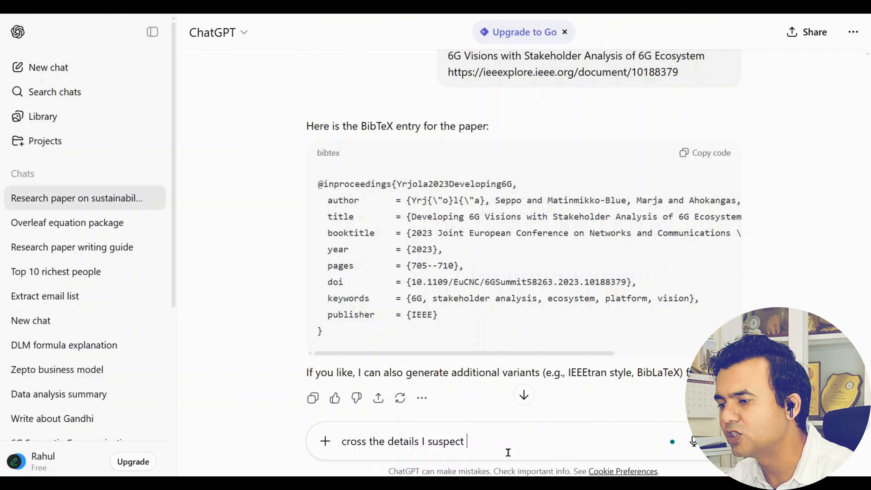
{"action": "key", "text": "Return"}
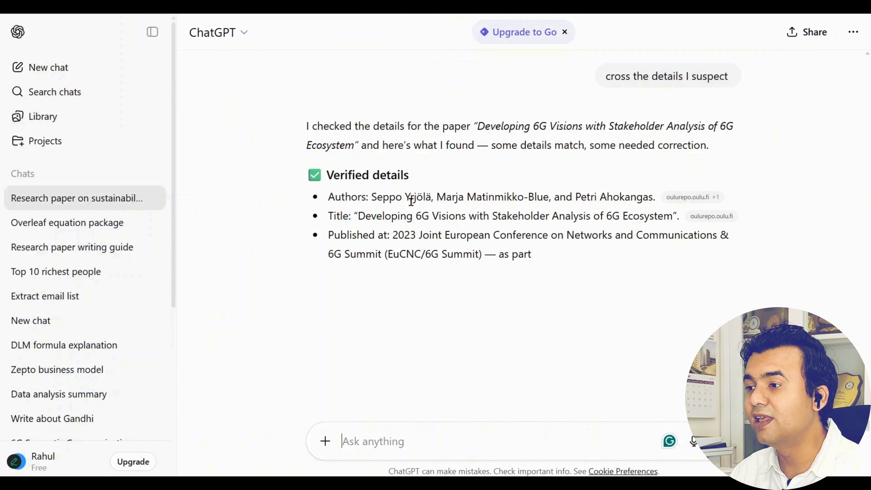
{"action": "left_click_drag", "start_coordinate": [372, 197], "coordinate": [402, 197]}
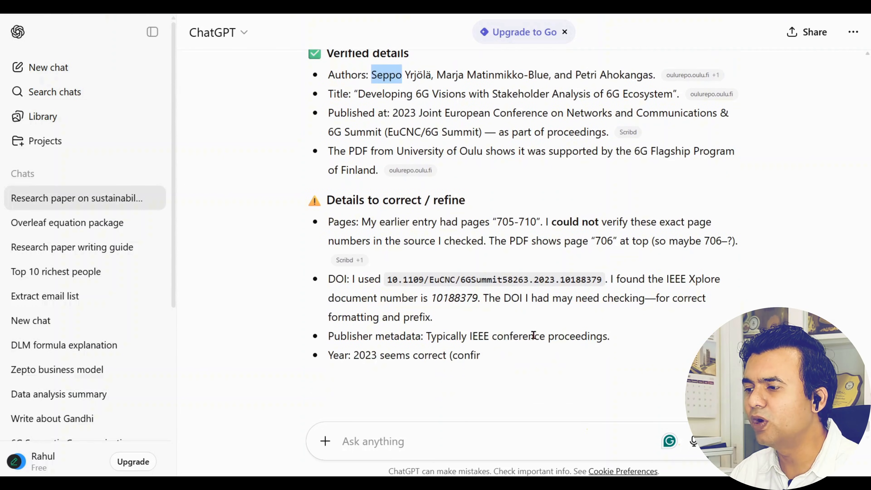
{"action": "scroll", "coordinate": [534, 335], "scroll_direction": "up", "scroll_amount": 8}
{"action": "scroll", "coordinate": [537, 339], "scroll_direction": "up", "scroll_amount": 5}
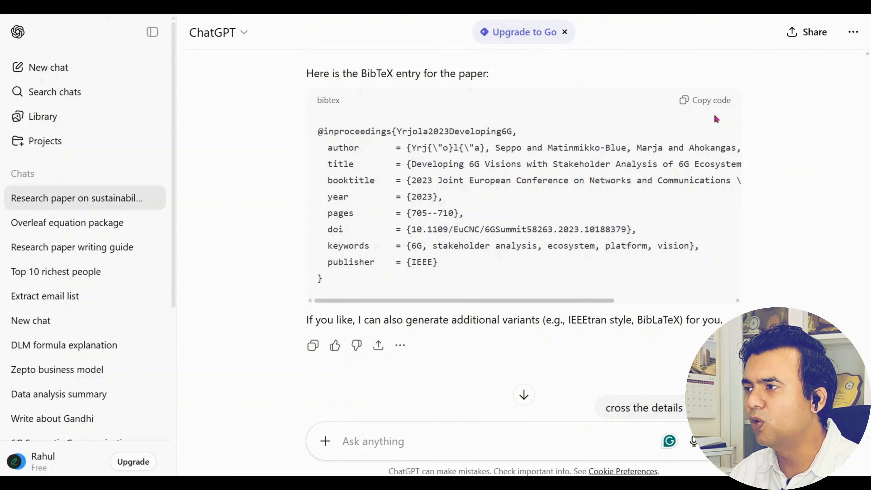
{"action": "scroll", "coordinate": [710, 100], "scroll_direction": "up", "scroll_amount": 1}
Copy the generated BibTeX entry and browse the existing references in the sample paper's references.bib
{"action": "left_click", "coordinate": [706, 145]}
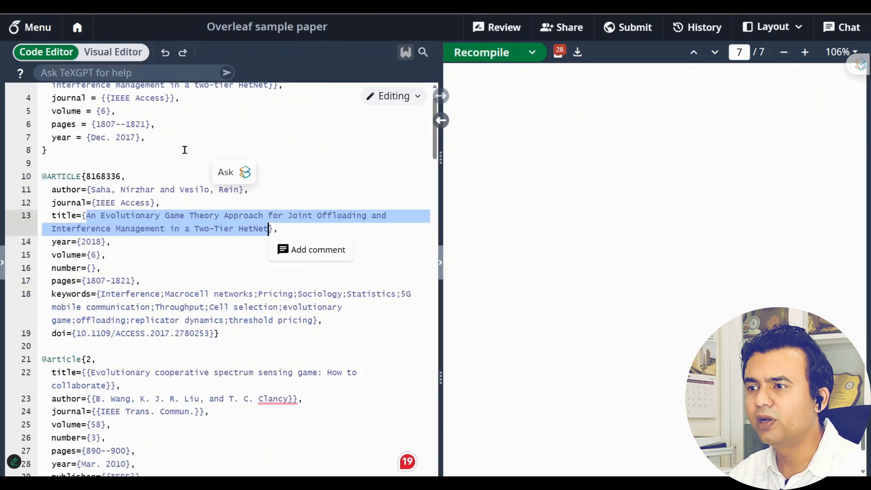
{"action": "left_click", "coordinate": [150, 255]}
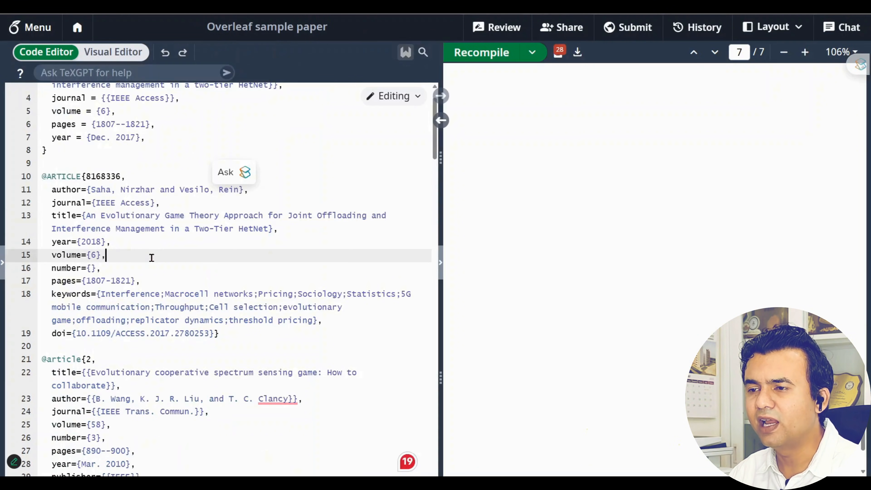
{"action": "scroll", "coordinate": [151, 255], "scroll_direction": "down", "scroll_amount": 8}
{"action": "scroll", "coordinate": [153, 255], "scroll_direction": "down", "scroll_amount": 5}
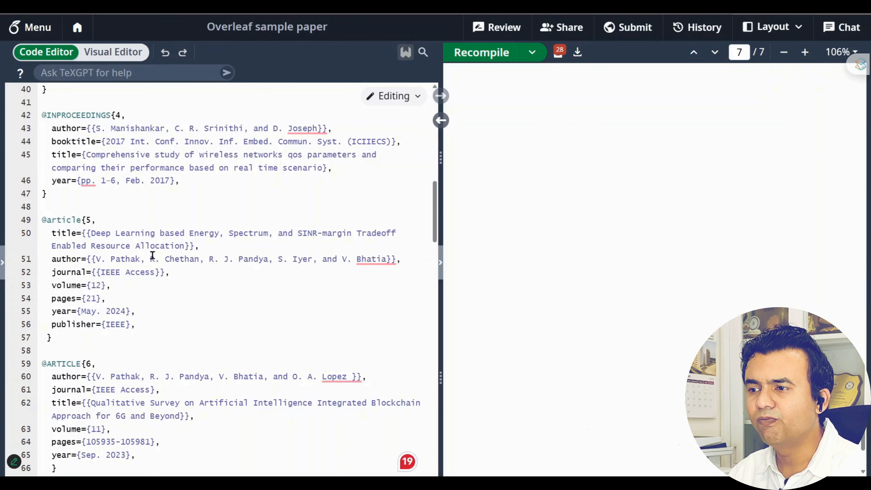
{"action": "scroll", "coordinate": [154, 255], "scroll_direction": "down", "scroll_amount": 15}
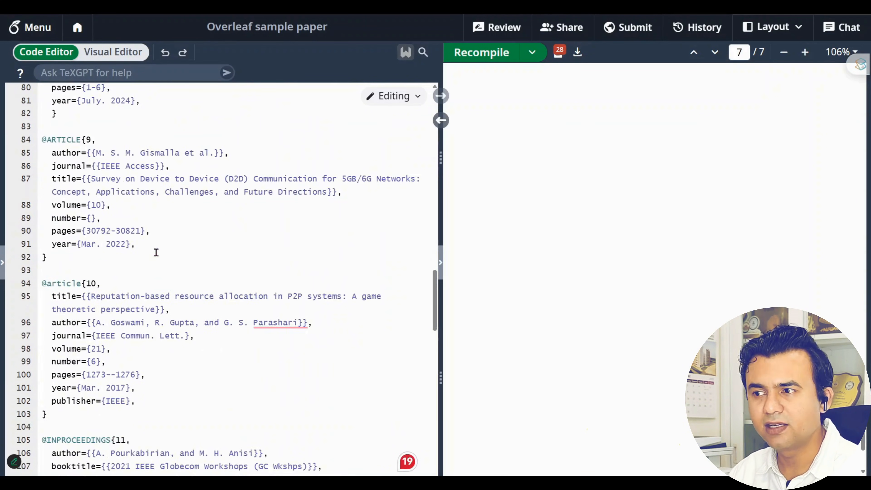
{"action": "scroll", "coordinate": [156, 253], "scroll_direction": "down", "scroll_amount": 10}
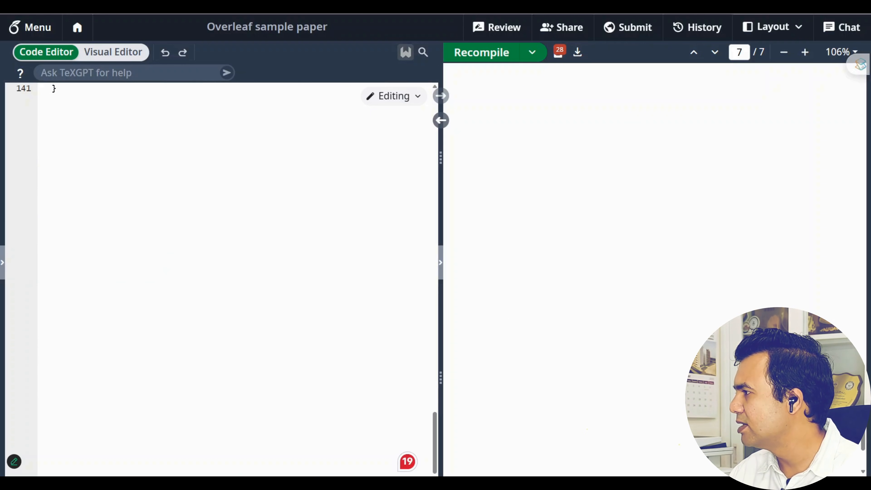
{"action": "scroll", "coordinate": [247, 354], "scroll_direction": "up", "scroll_amount": 20}
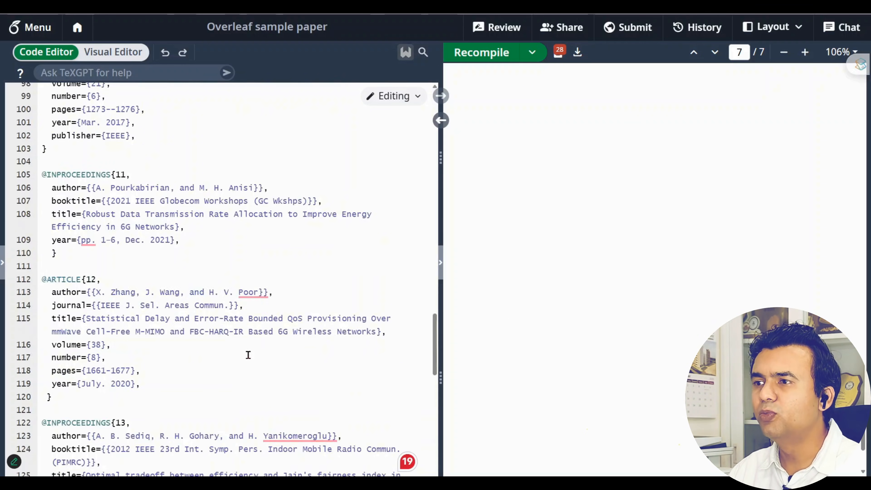
{"action": "scroll", "coordinate": [250, 353], "scroll_direction": "up", "scroll_amount": 10}
{"action": "scroll", "coordinate": [633, 319], "scroll_direction": "up", "scroll_amount": 20}
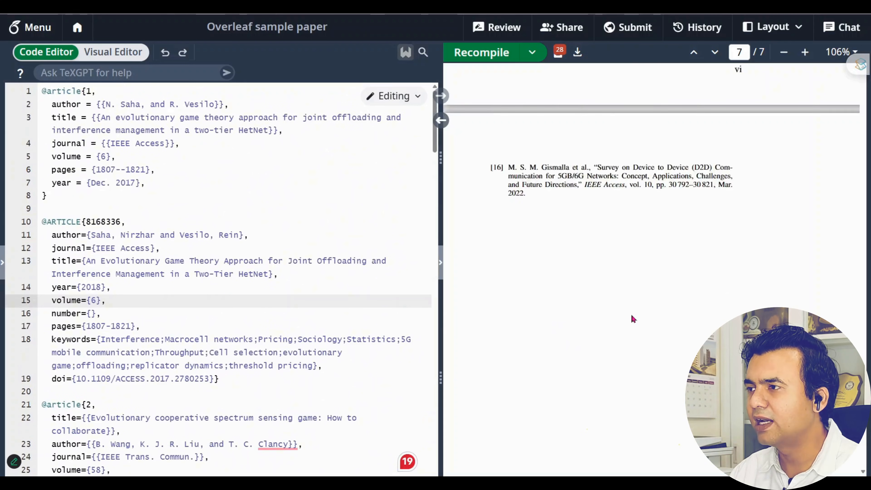
{"action": "scroll", "coordinate": [634, 319], "scroll_direction": "up", "scroll_amount": 20}
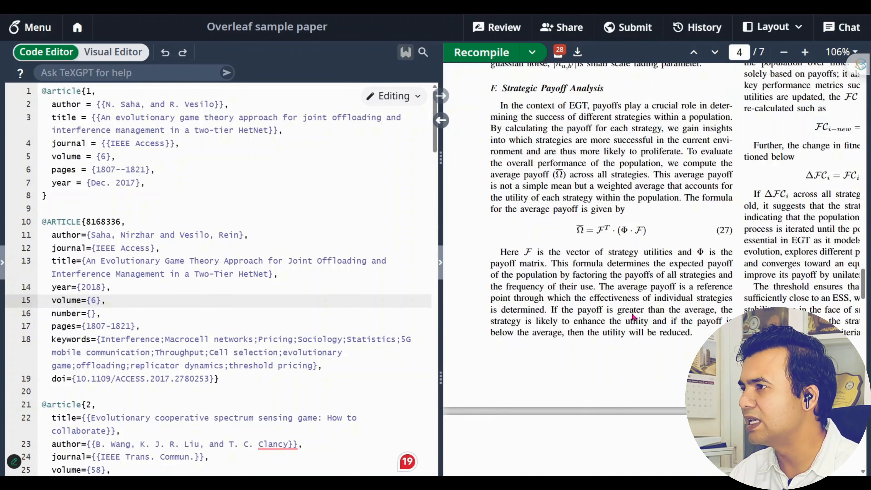
{"action": "scroll", "coordinate": [634, 319], "scroll_direction": "up", "scroll_amount": 5}
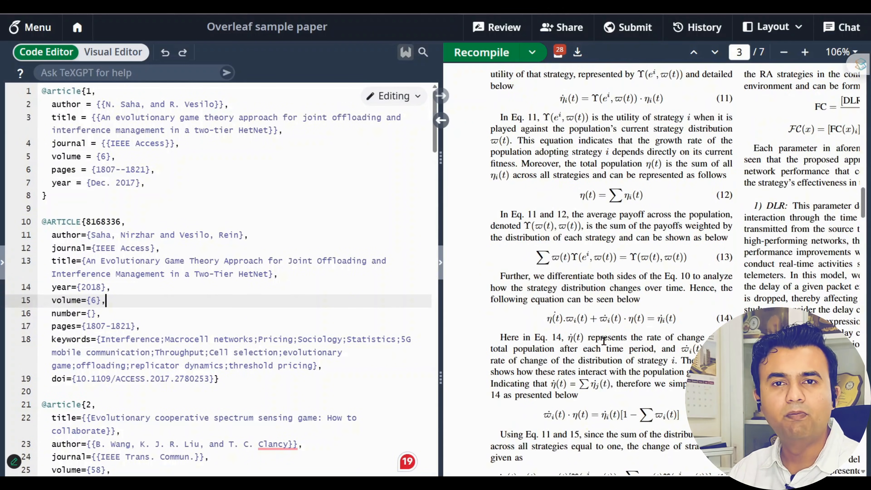
Invite the collaborator's e-mail address to the project with the Editor role
{"action": "left_click", "coordinate": [583, 34]}
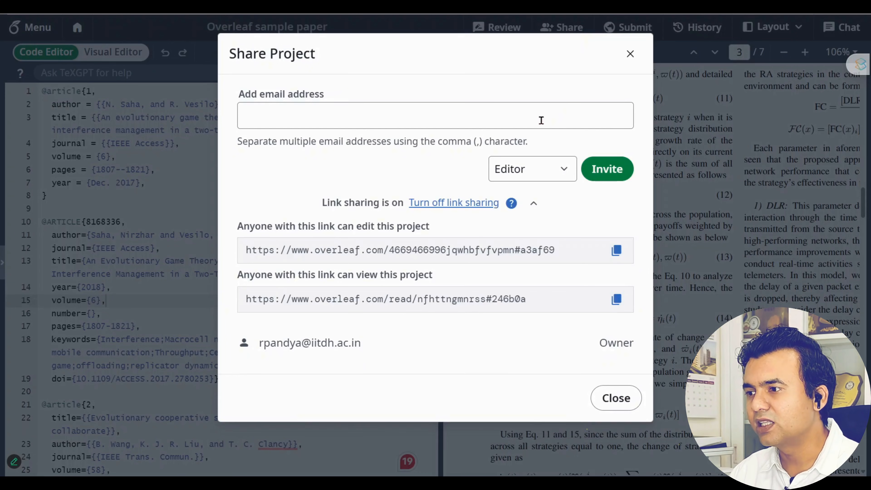
{"action": "left_click", "coordinate": [271, 119]}
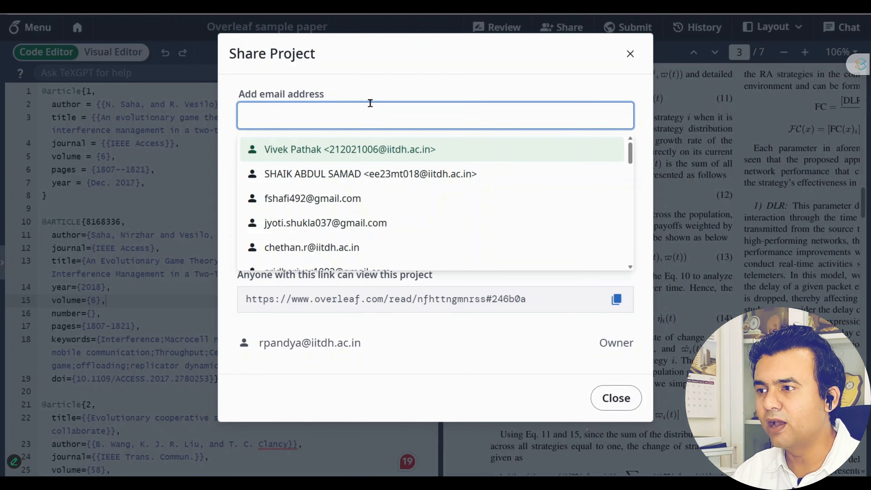
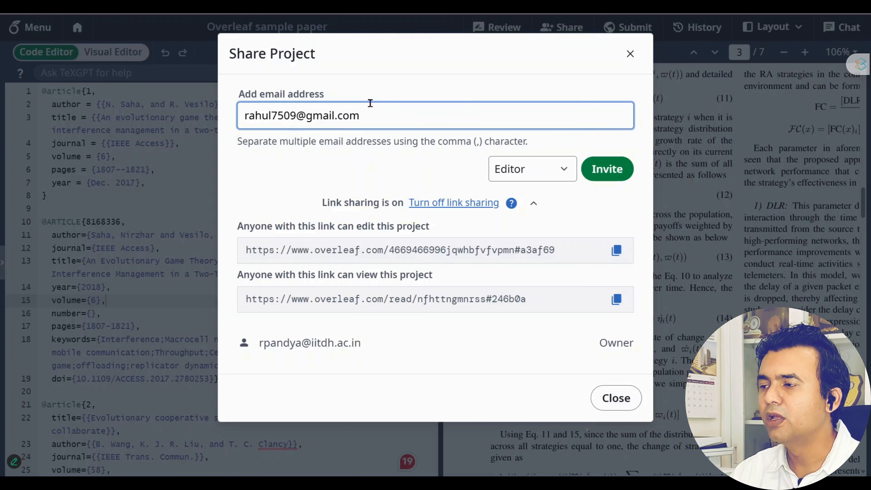
{"action": "left_click", "coordinate": [564, 172]}
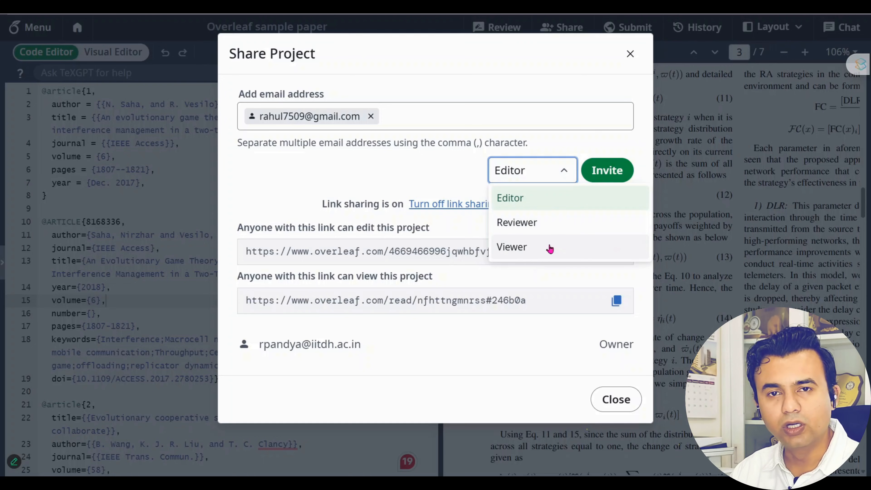
{"action": "left_click", "coordinate": [624, 139]}
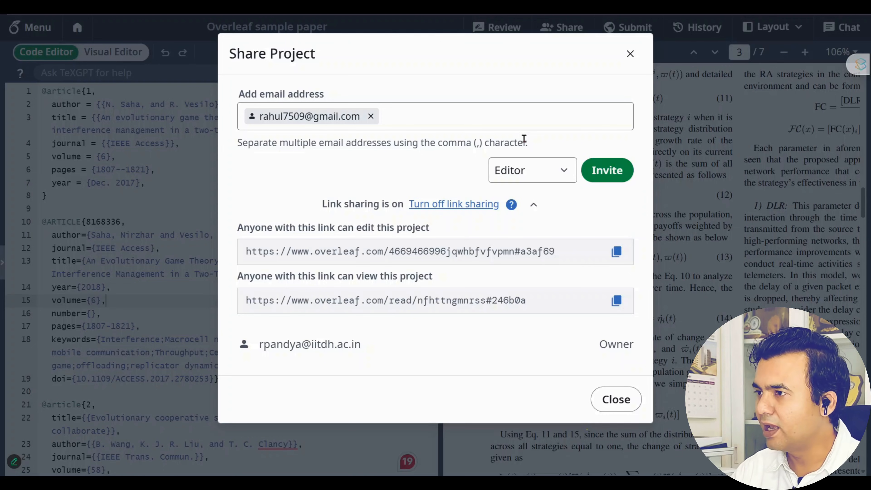
{"action": "left_click", "coordinate": [627, 176]}
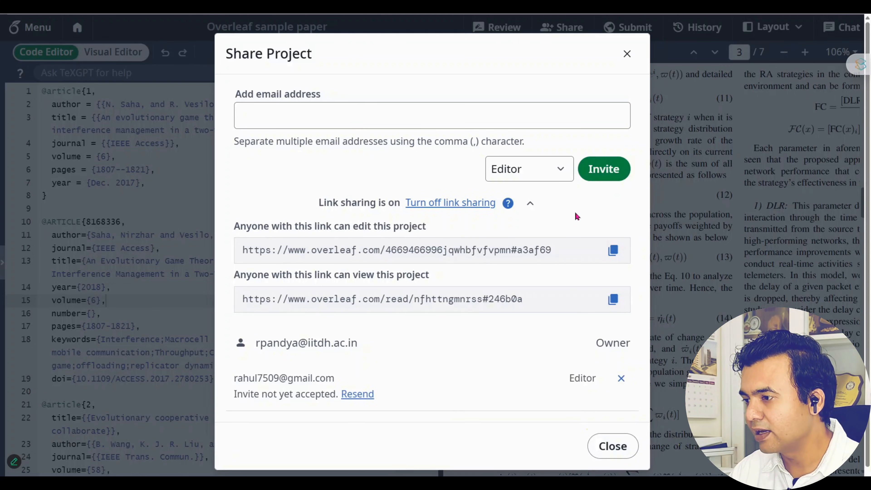
Review the editable and view-only link descriptions in Share Project, then close the dialog
{"action": "scroll", "coordinate": [577, 216], "scroll_direction": "down", "scroll_amount": 1}
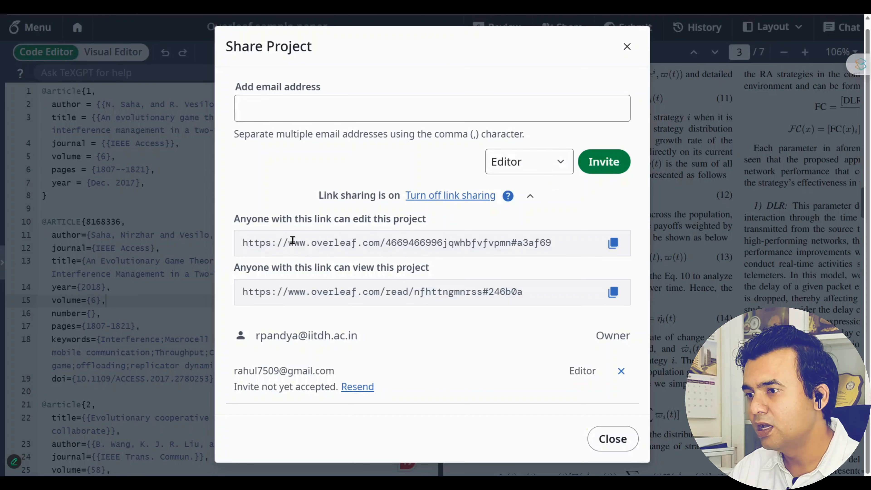
{"action": "left_click_drag", "start_coordinate": [243, 243], "coordinate": [562, 244]}
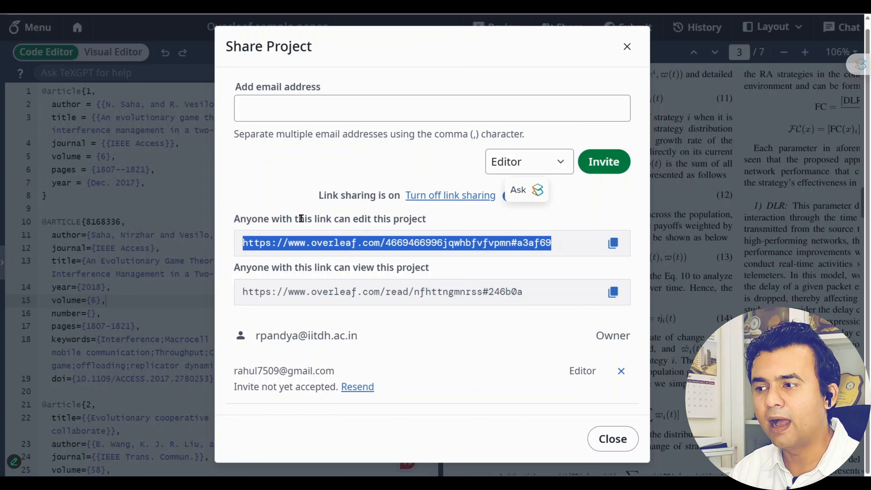
{"action": "left_click_drag", "start_coordinate": [302, 219], "coordinate": [395, 219]}
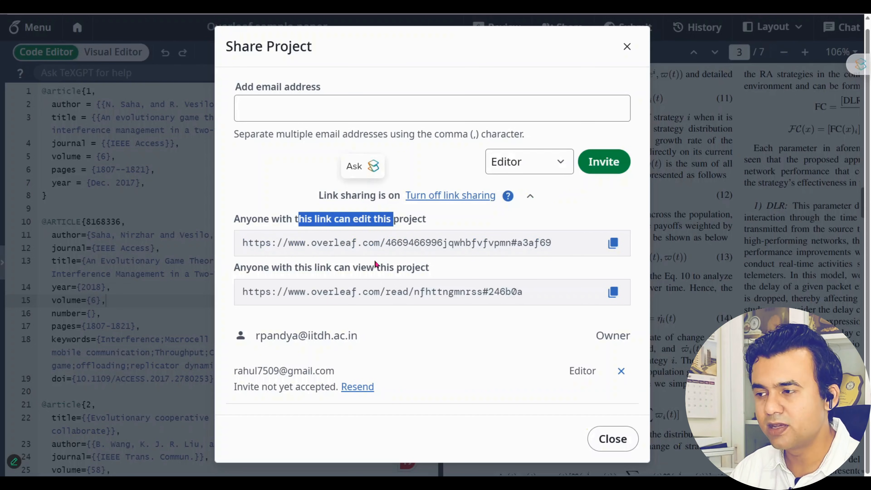
{"action": "left_click", "coordinate": [369, 270]}
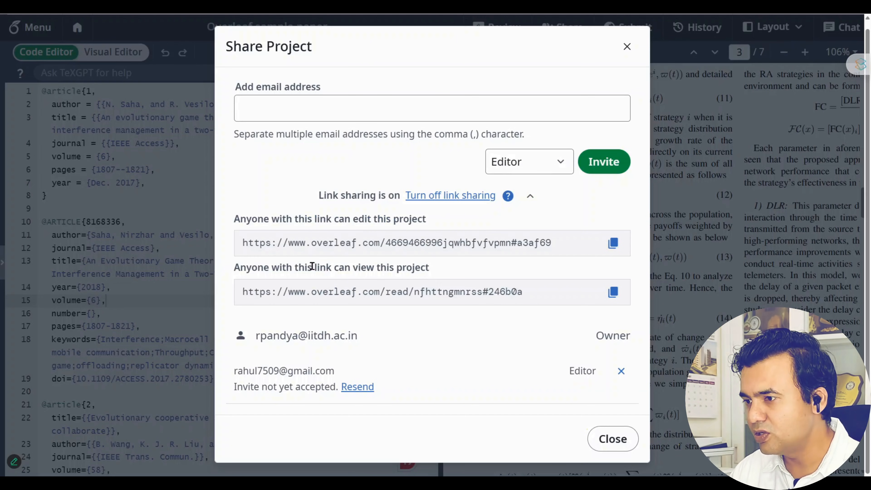
{"action": "left_click_drag", "start_coordinate": [241, 270], "coordinate": [435, 267]}
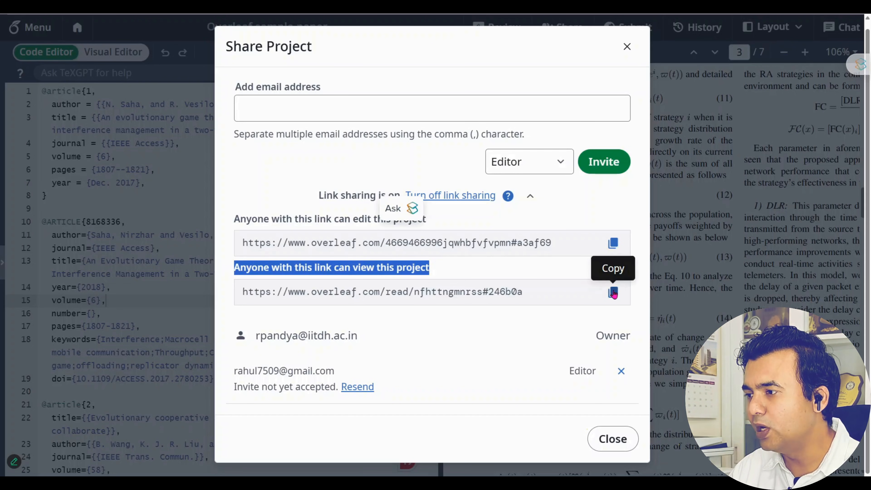
{"action": "left_click", "coordinate": [611, 439]}
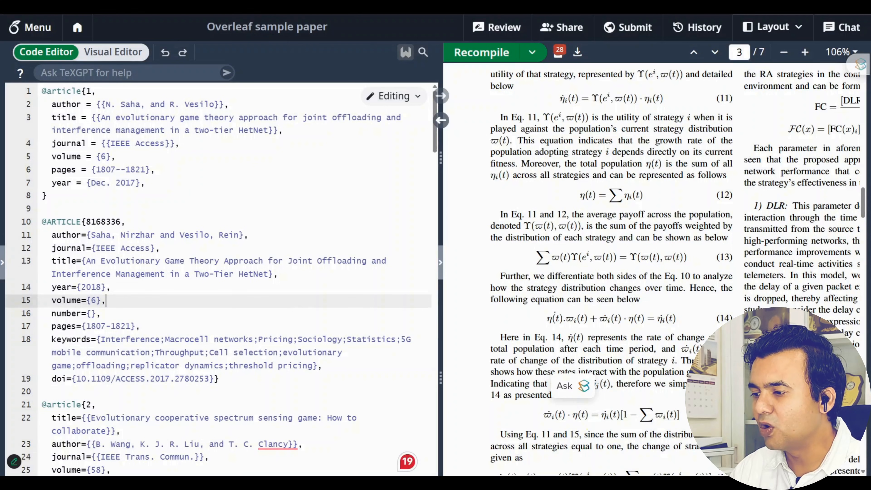
Scroll sideways across the dashboard's Shared with you project list
{"action": "scroll", "coordinate": [607, 475], "scroll_direction": "right", "scroll_amount": 5}
{"action": "scroll", "coordinate": [607, 474], "scroll_direction": "left", "scroll_amount": 5}
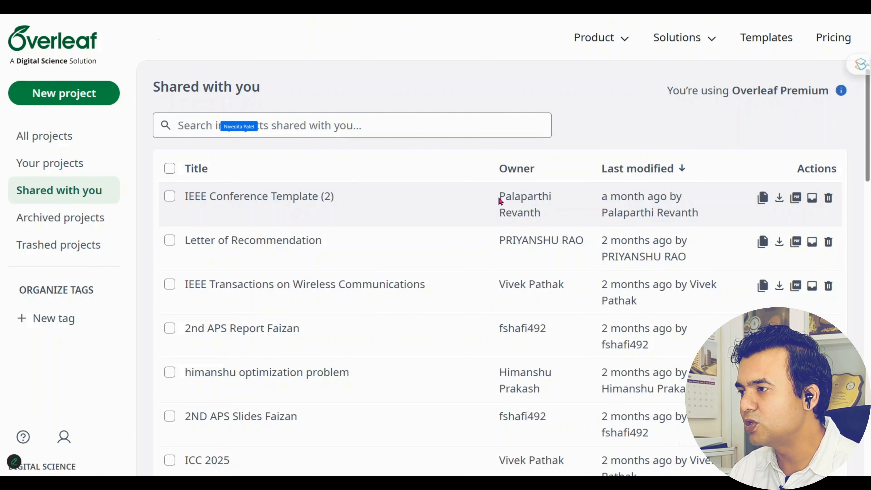
Re-sort the projects by Last modified, newest first, and show All projects
{"action": "left_click", "coordinate": [633, 171]}
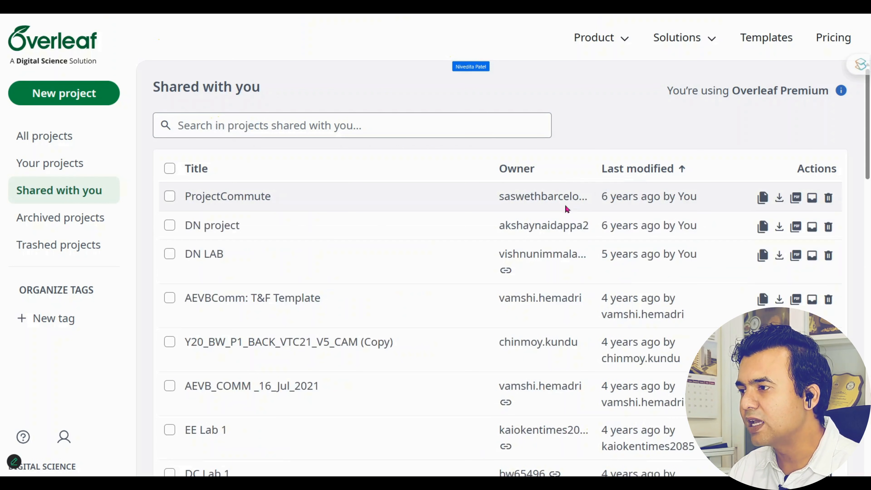
{"action": "left_click", "coordinate": [618, 169]}
{"action": "left_click", "coordinate": [366, 123]}
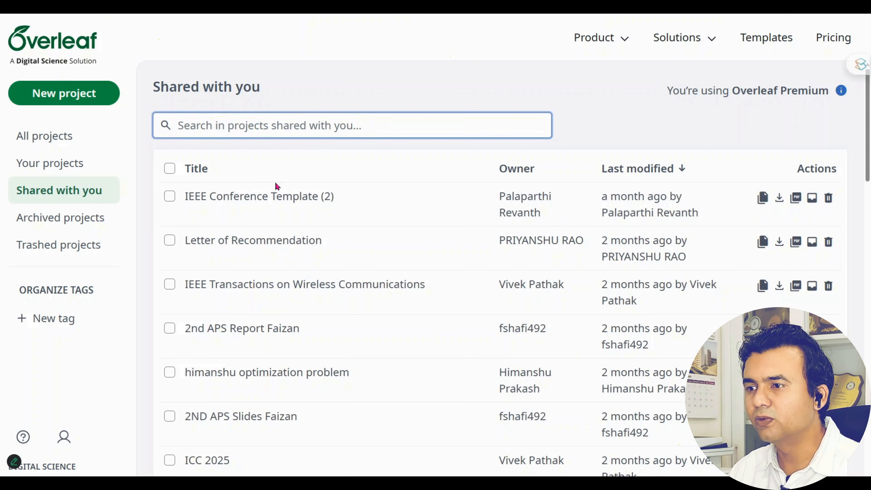
{"action": "left_click", "coordinate": [61, 137]}
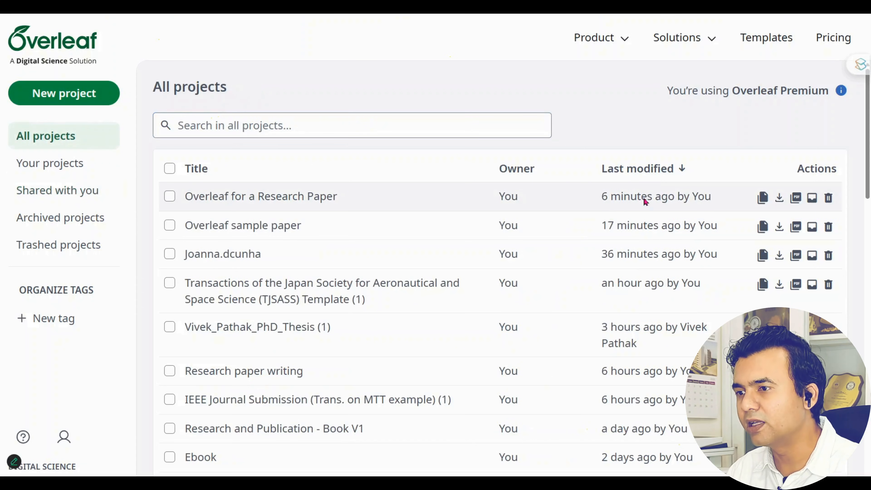
Check the last-modified times of the newest project, Overleaf sample paper and a medical image analysis project
{"action": "left_click_drag", "start_coordinate": [599, 197], "coordinate": [712, 197]}
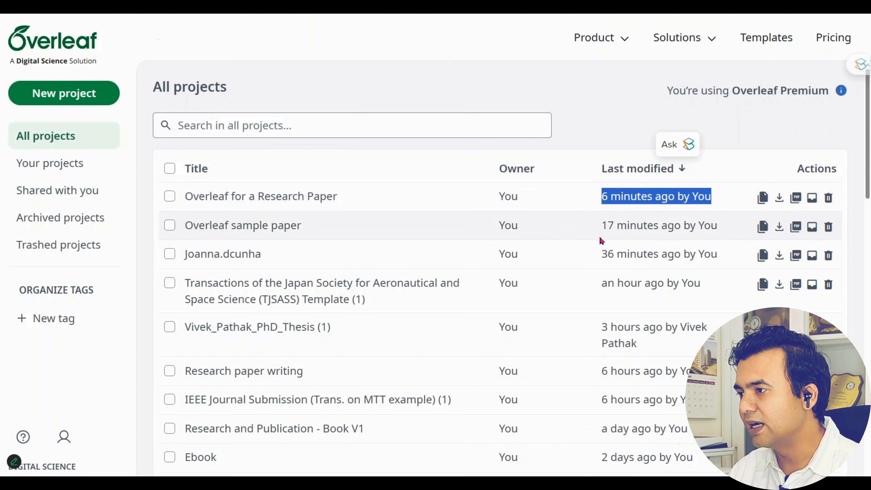
{"action": "mouse_move", "coordinate": [604, 230]}
{"action": "left_click_drag", "start_coordinate": [604, 231], "coordinate": [718, 227]}
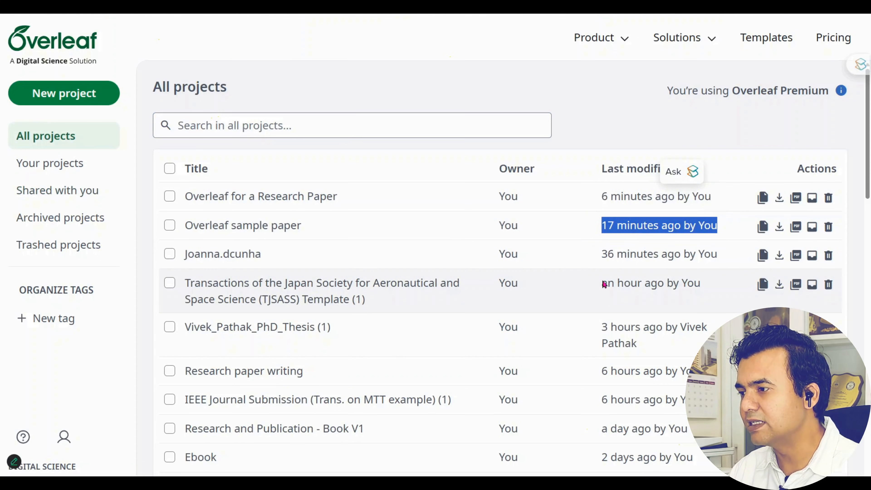
{"action": "scroll", "coordinate": [605, 284], "scroll_direction": "down", "scroll_amount": 1}
{"action": "left_click", "coordinate": [542, 231]}
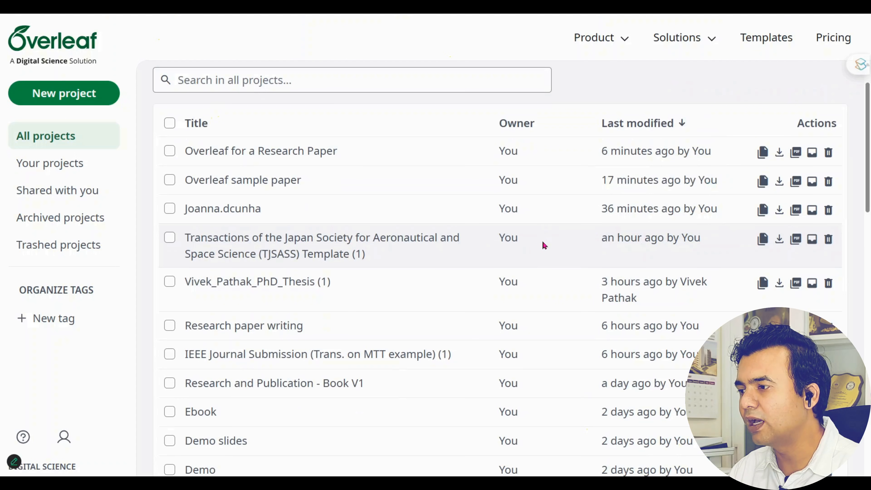
{"action": "scroll", "coordinate": [461, 305], "scroll_direction": "down", "scroll_amount": 6}
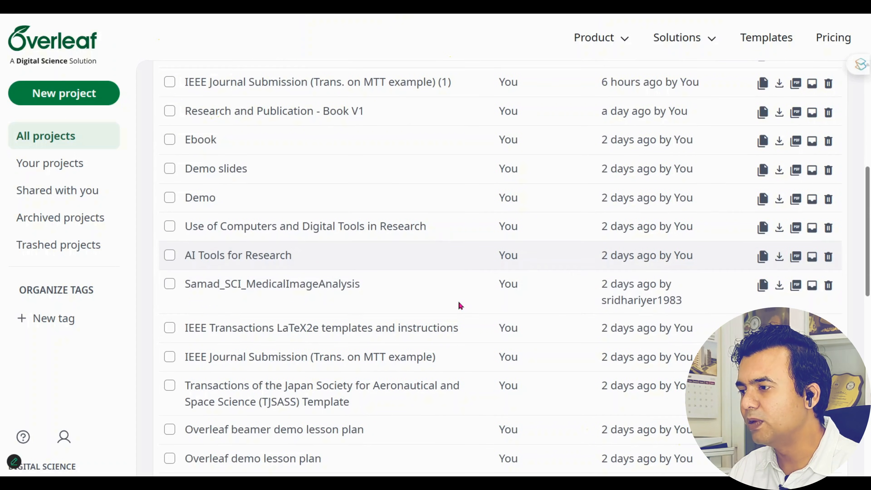
{"action": "left_click_drag", "start_coordinate": [605, 286], "coordinate": [675, 301]}
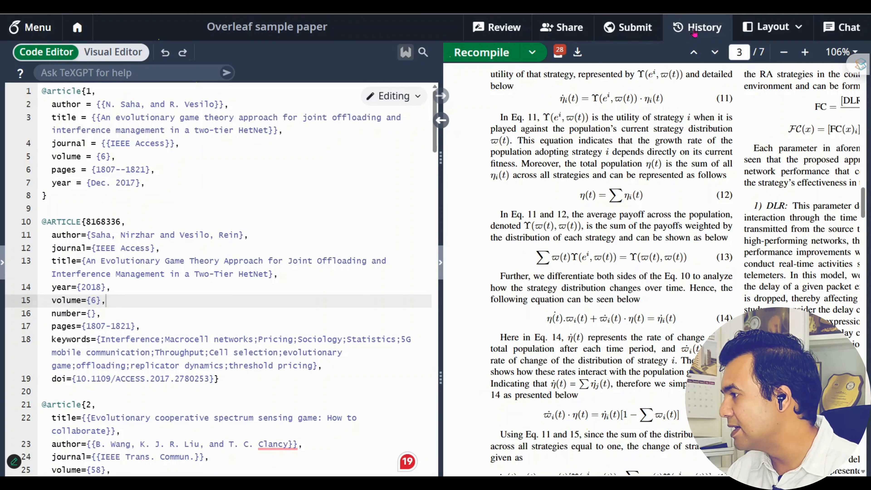
View and dismiss the sample paper's Share dialog, then bring up the project chat
{"action": "left_click", "coordinate": [563, 32]}
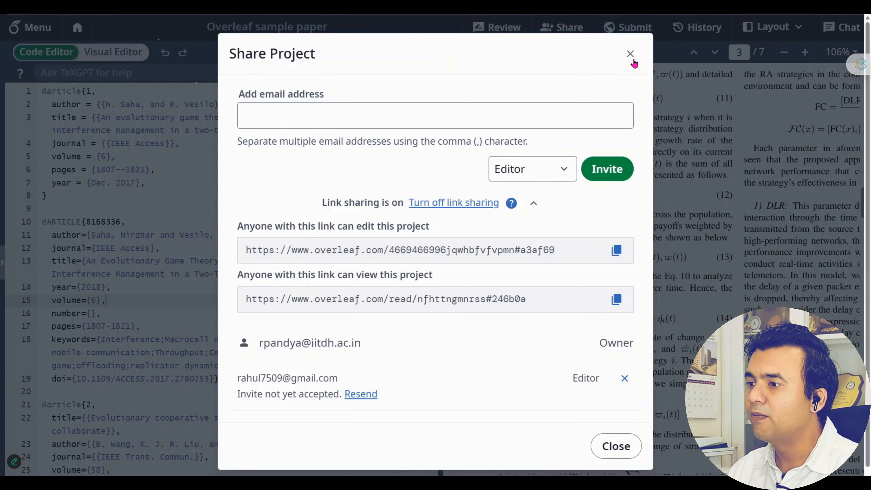
{"action": "left_click", "coordinate": [632, 58]}
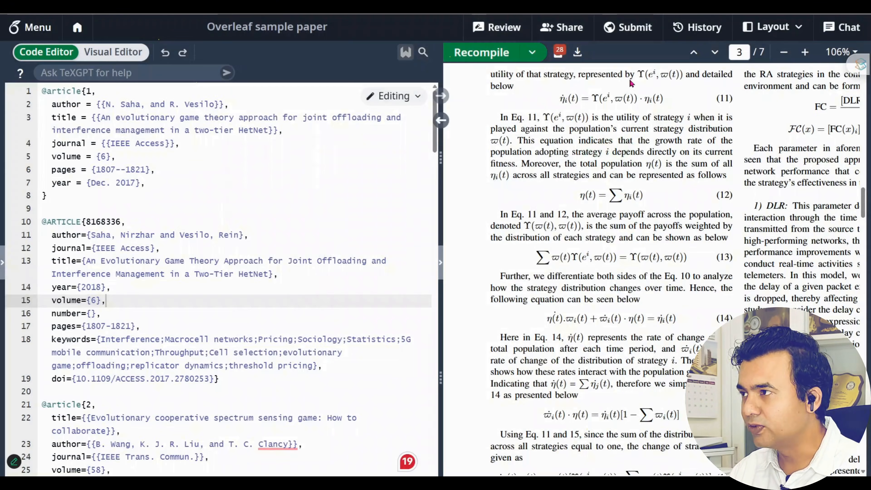
{"action": "left_click", "coordinate": [842, 31]}
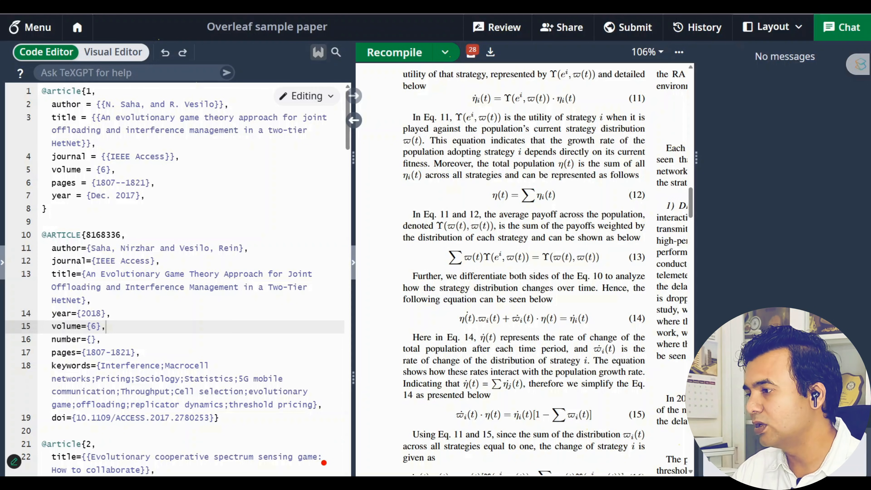
Send 'hi' in the project chat and open the main menu to head back to projects
{"action": "key", "text": "Return"}
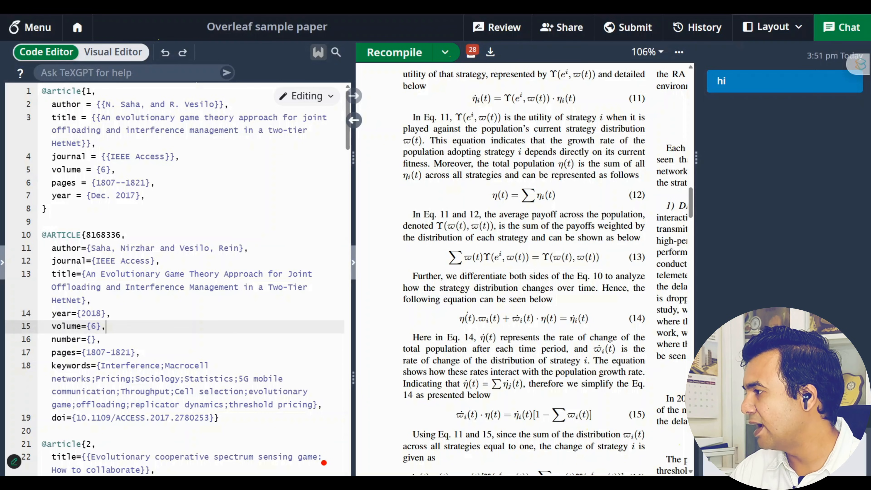
{"action": "left_click", "coordinate": [25, 34]}
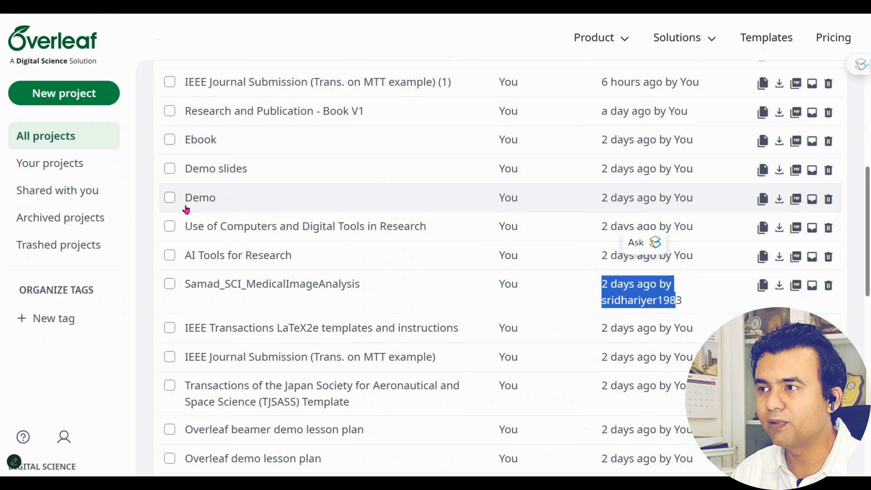
Open the Templates gallery and scroll through categories like Journal articles, Bibliographies and Books
{"action": "scroll", "coordinate": [186, 209], "scroll_direction": "up", "scroll_amount": 5}
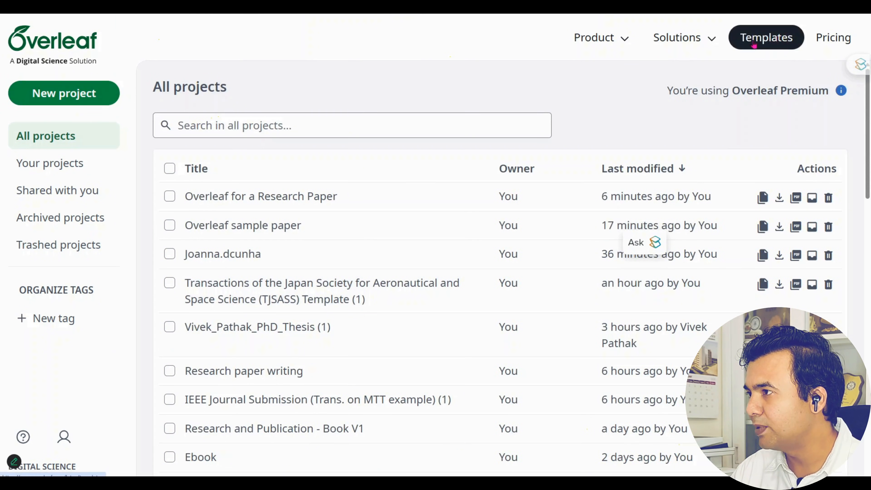
{"action": "left_click", "coordinate": [771, 38]}
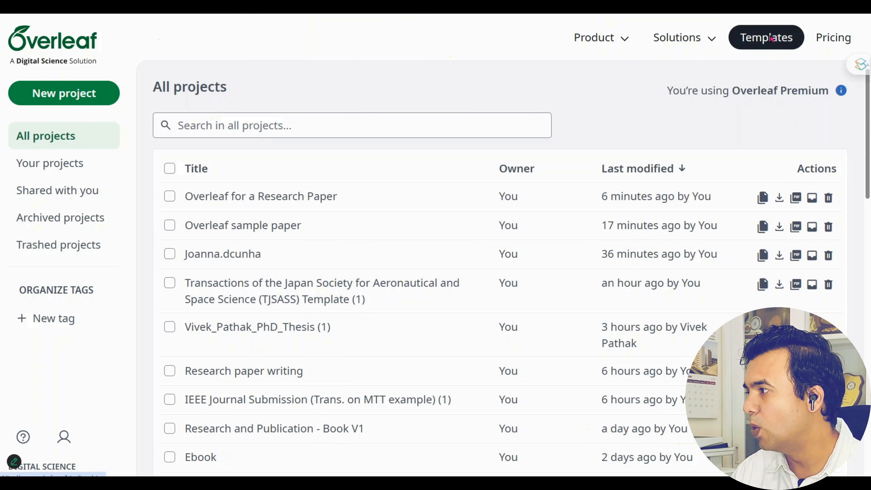
{"action": "scroll", "coordinate": [500, 280], "scroll_direction": "down", "scroll_amount": 5}
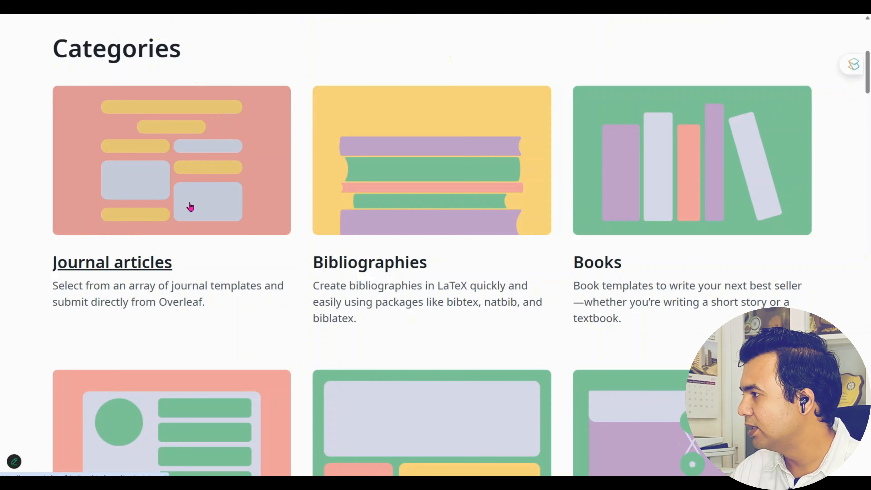
{"action": "scroll", "coordinate": [778, 216], "scroll_direction": "down", "scroll_amount": 4}
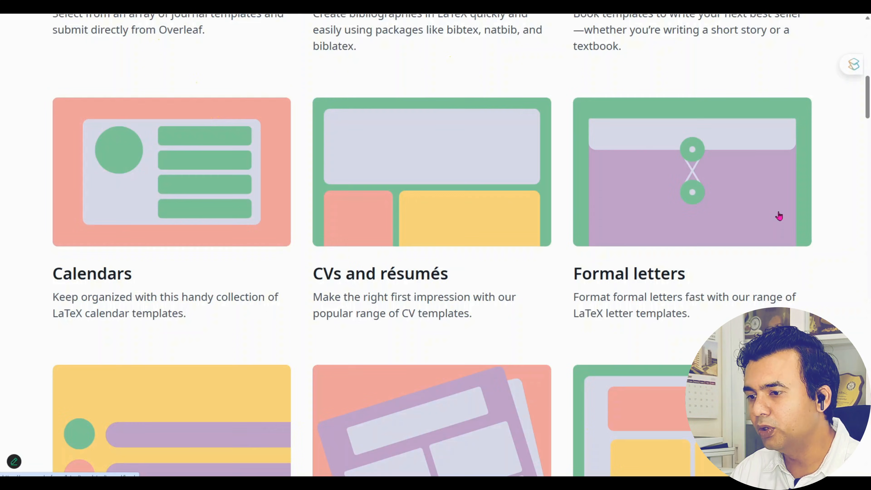
{"action": "scroll", "coordinate": [778, 216], "scroll_direction": "up", "scroll_amount": 9}
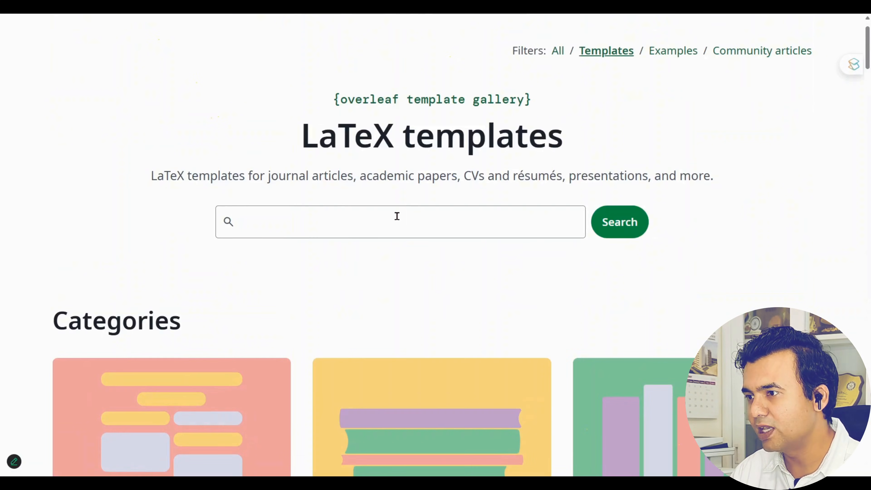
Search the template gallery for 'ieee transaction'
{"action": "left_click", "coordinate": [508, 212]}
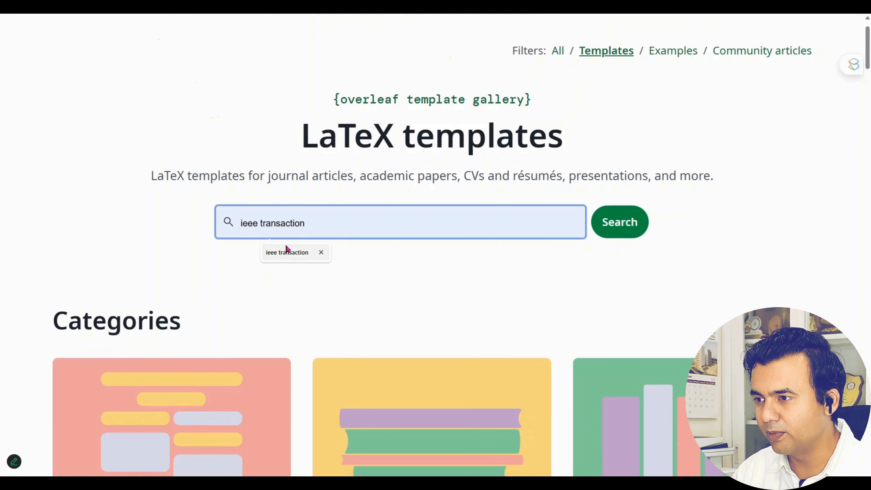
{"action": "left_click", "coordinate": [285, 254]}
{"action": "left_click", "coordinate": [618, 222]}
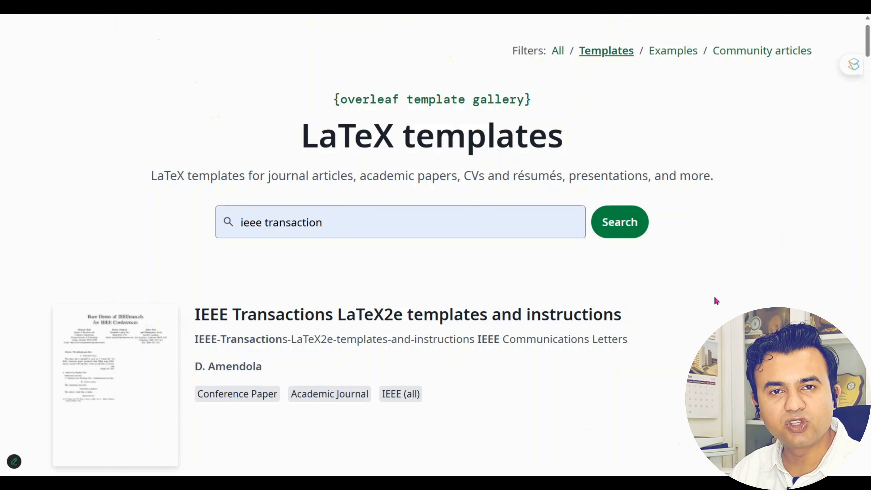
Open the IEEE Journal Submission (Trans. on MTT example) template as a new project
{"action": "scroll", "coordinate": [705, 298], "scroll_direction": "down", "scroll_amount": 7}
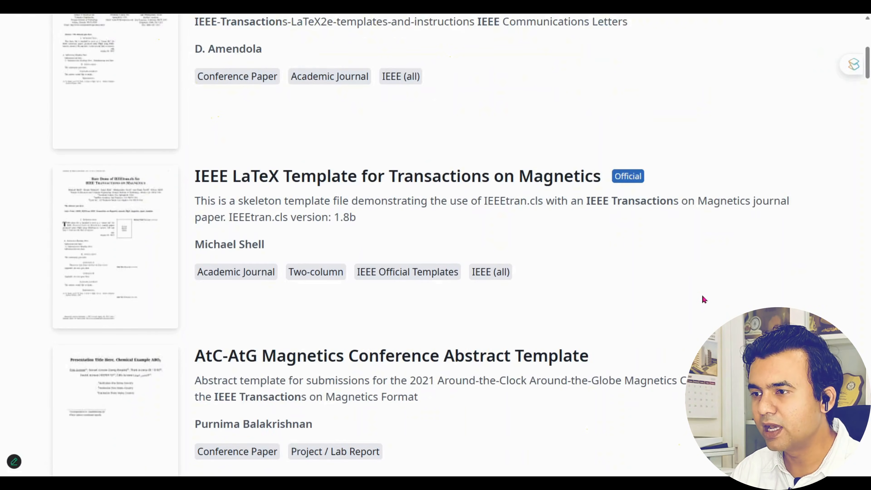
{"action": "scroll", "coordinate": [704, 299], "scroll_direction": "up", "scroll_amount": 4}
{"action": "scroll", "coordinate": [703, 300], "scroll_direction": "down", "scroll_amount": 12}
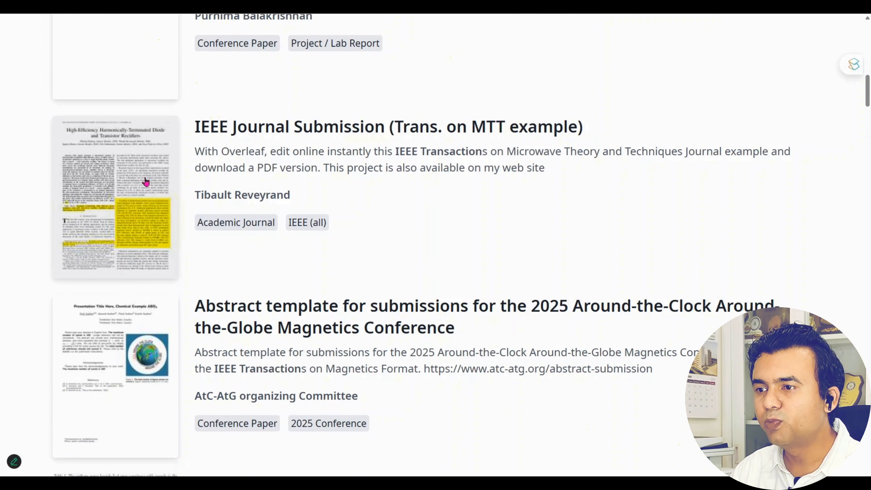
{"action": "left_click", "coordinate": [136, 196]}
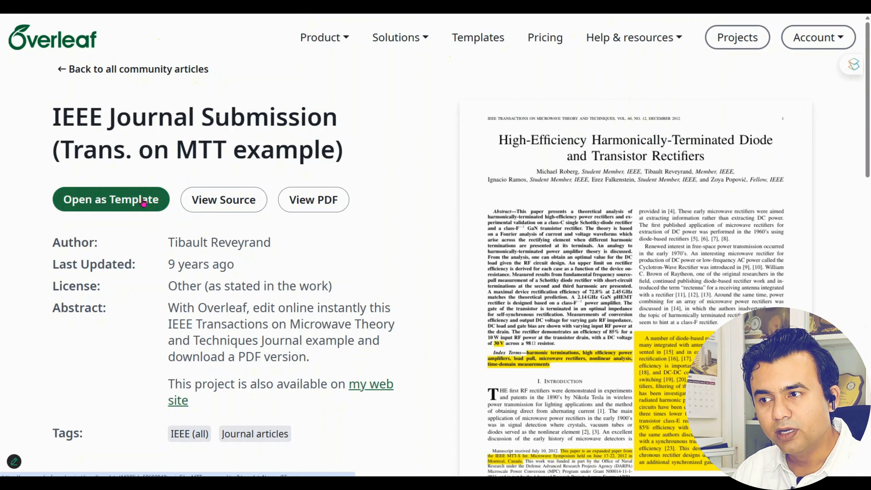
{"action": "left_click", "coordinate": [144, 203]}
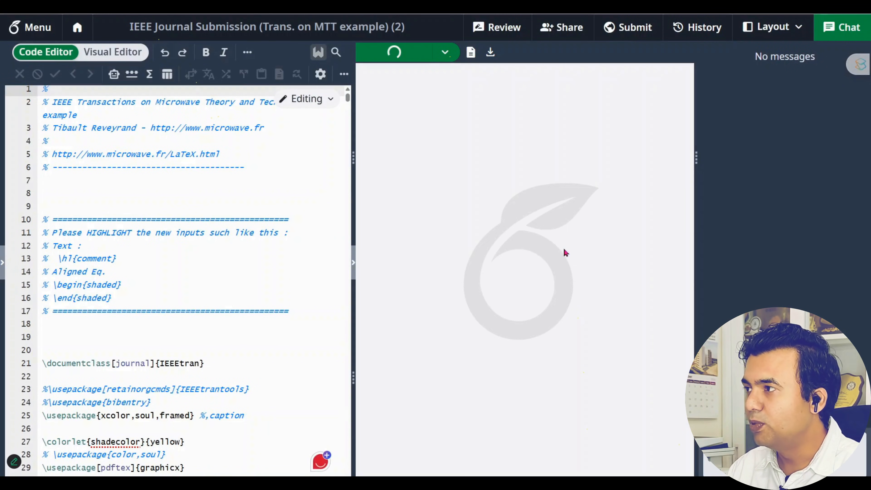
Hide the chat, select the entire IEEE MTT template source and scroll through it
{"action": "left_click", "coordinate": [848, 38]}
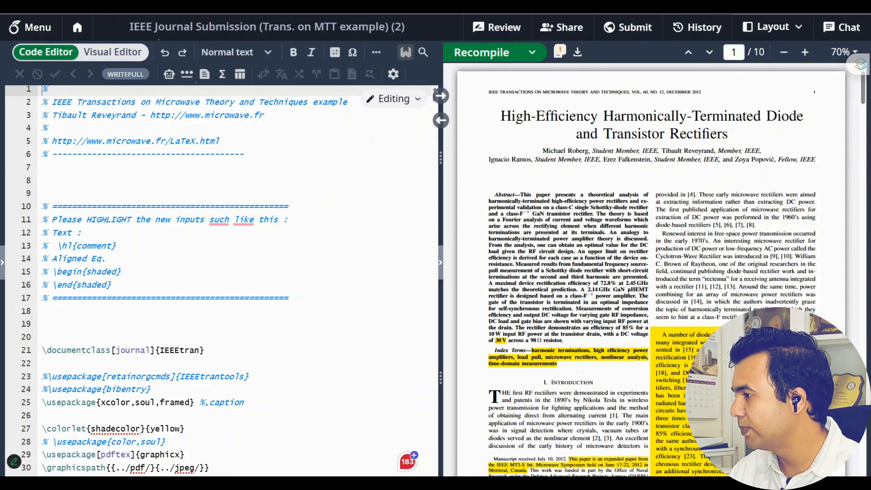
{"action": "scroll", "coordinate": [353, 249], "scroll_direction": "down", "scroll_amount": 6}
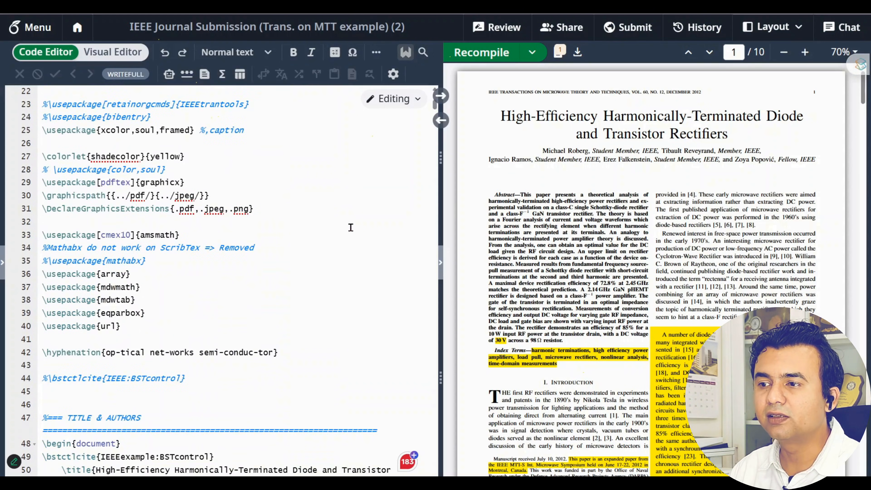
{"action": "left_click", "coordinate": [347, 222]}
{"action": "key", "text": "ctrl+a"}
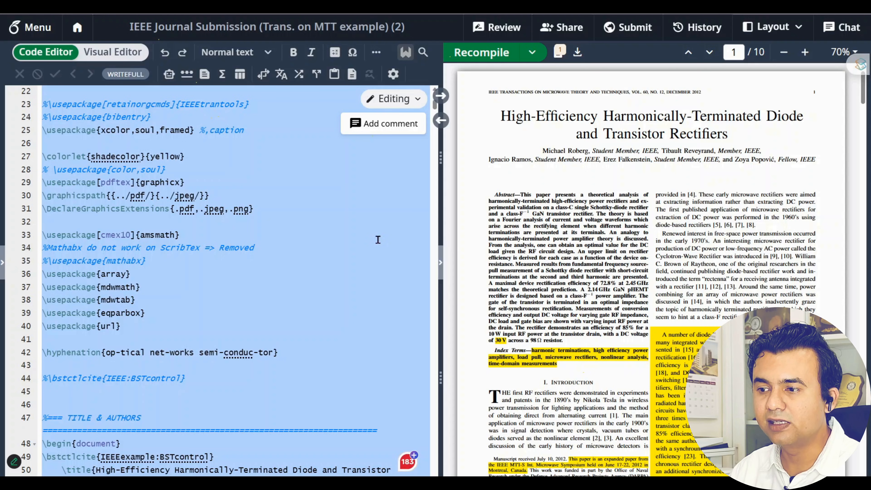
{"action": "scroll", "coordinate": [283, 236], "scroll_direction": "down", "scroll_amount": 10}
{"action": "scroll", "coordinate": [282, 236], "scroll_direction": "down", "scroll_amount": 15}
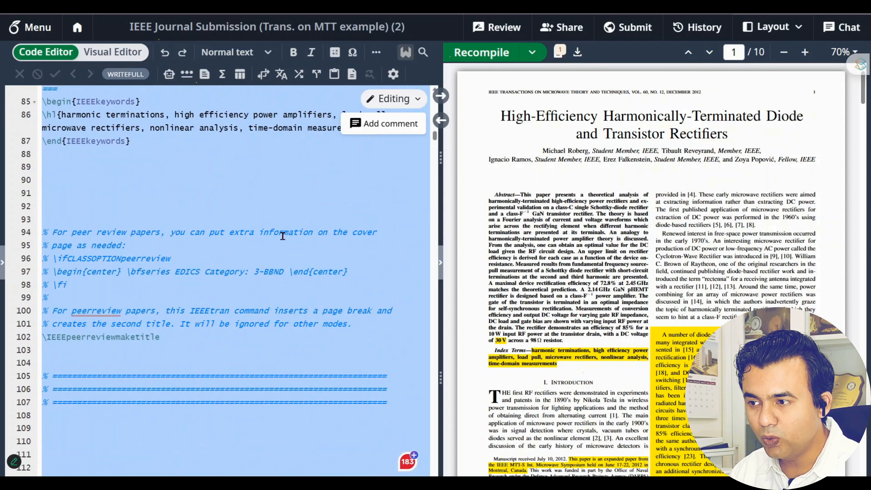
{"action": "scroll", "coordinate": [283, 236], "scroll_direction": "down", "scroll_amount": 6}
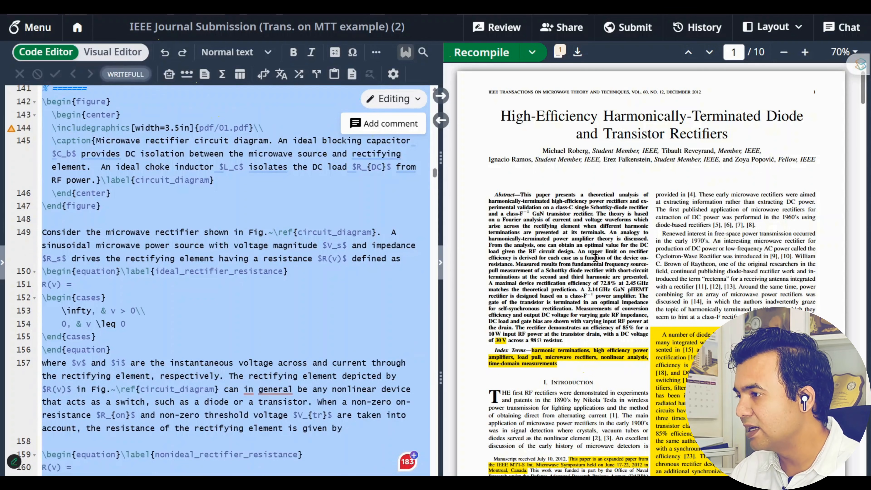
{"action": "scroll", "coordinate": [597, 255], "scroll_direction": "down", "scroll_amount": 20}
{"action": "scroll", "coordinate": [599, 250], "scroll_direction": "down", "scroll_amount": 20}
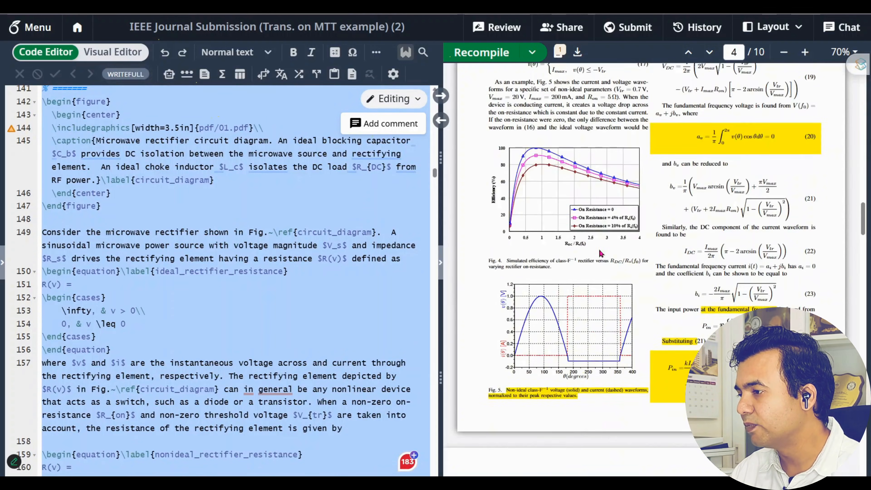
{"action": "scroll", "coordinate": [601, 252], "scroll_direction": "up", "scroll_amount": 15}
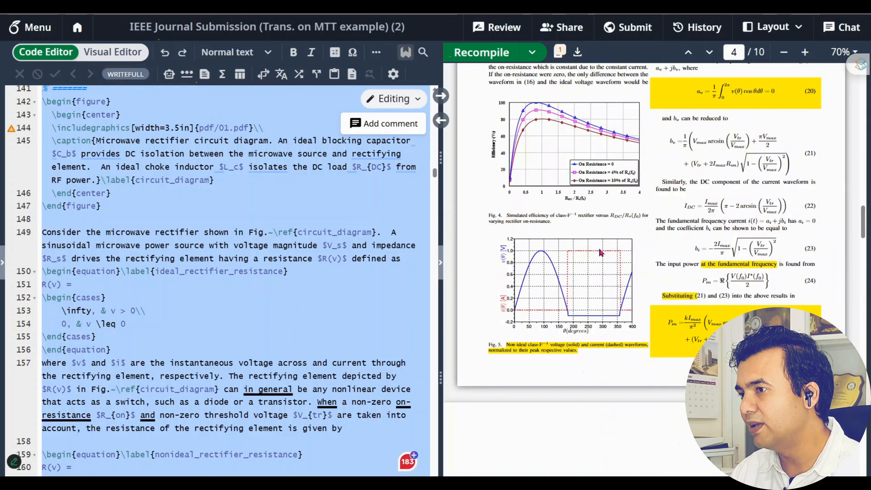
{"action": "scroll", "coordinate": [600, 253], "scroll_direction": "up", "scroll_amount": 8}
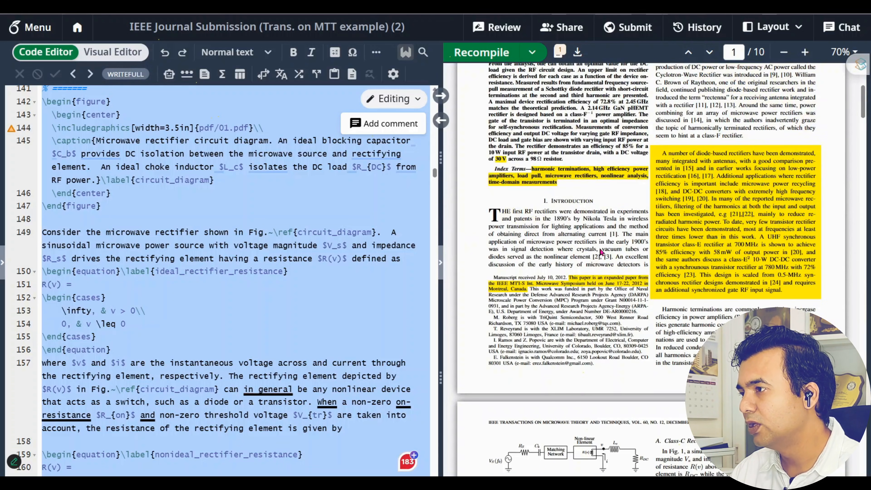
{"action": "scroll", "coordinate": [274, 318], "scroll_direction": "down", "scroll_amount": 15}
{"action": "scroll", "coordinate": [274, 319], "scroll_direction": "down", "scroll_amount": 10}
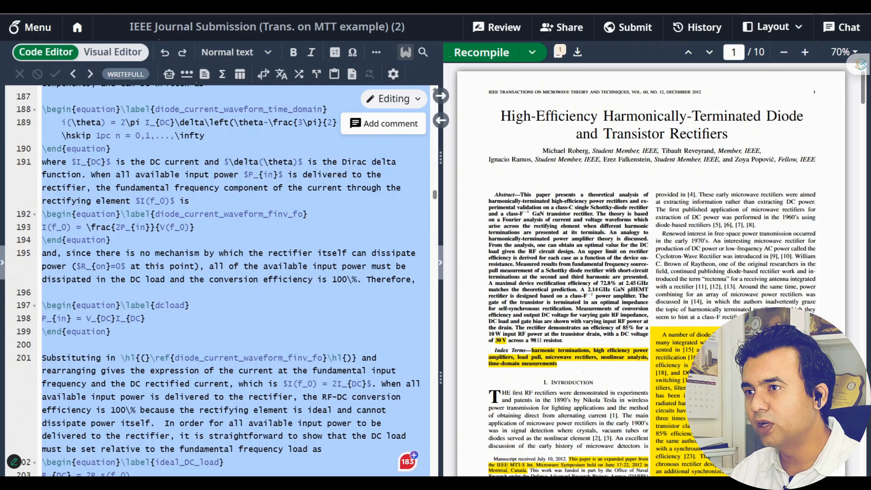
Select the end of the efficiency sentence on line 195 and keep reviewing the template
{"action": "left_click", "coordinate": [221, 279]}
{"action": "left_click_drag", "start_coordinate": [415, 280], "coordinate": [234, 279]}
{"action": "scroll", "coordinate": [611, 252], "scroll_direction": "down", "scroll_amount": 15}
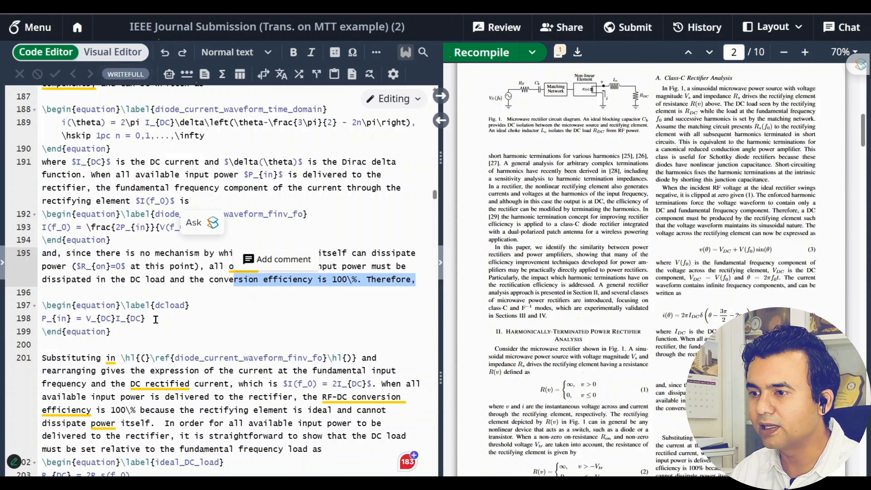
{"action": "scroll", "coordinate": [108, 369], "scroll_direction": "down", "scroll_amount": 3}
{"action": "scroll", "coordinate": [108, 369], "scroll_direction": "down", "scroll_amount": 2}
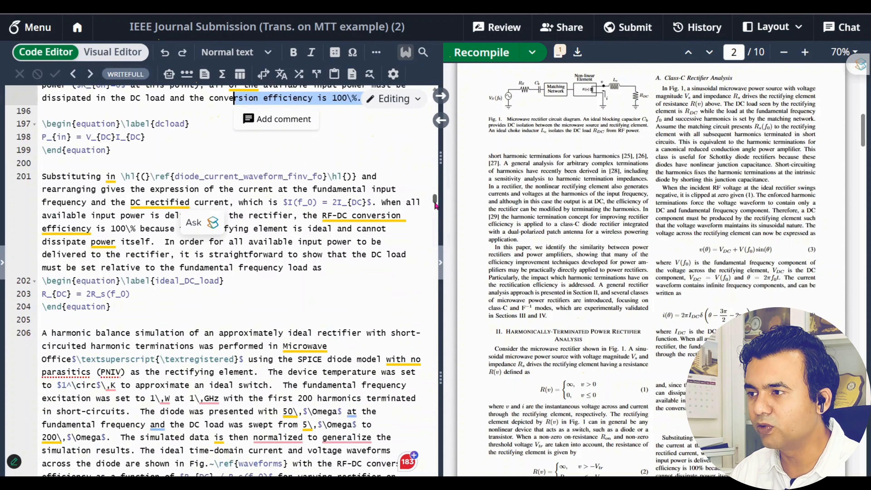
{"action": "left_click_drag", "start_coordinate": [434, 201], "coordinate": [424, 86]}
{"action": "scroll", "coordinate": [97, 320], "scroll_direction": "down", "scroll_amount": 12}
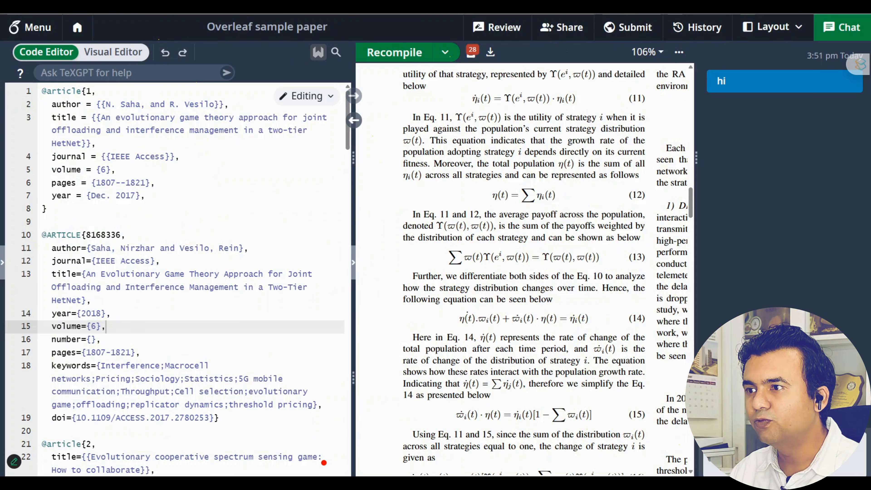
Download the compiled 6G resource-allocation sample paper as a PDF and open the file
{"action": "left_click", "coordinate": [840, 24]}
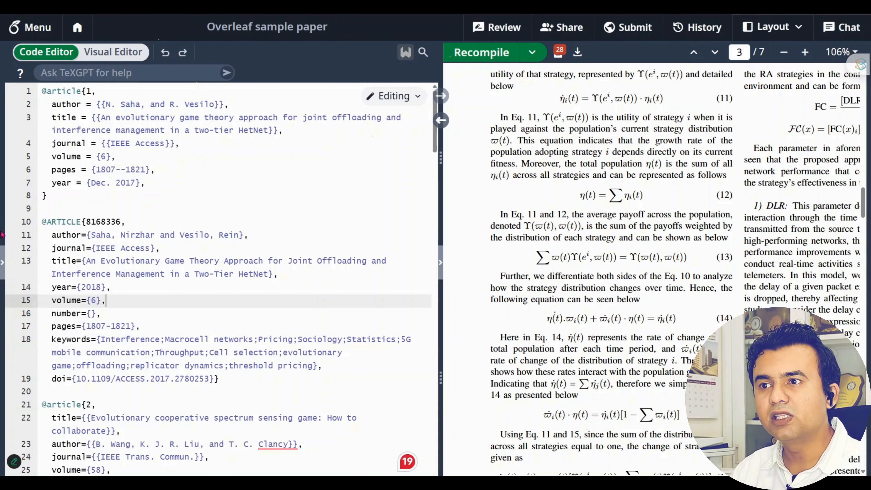
{"action": "left_click", "coordinate": [32, 28]}
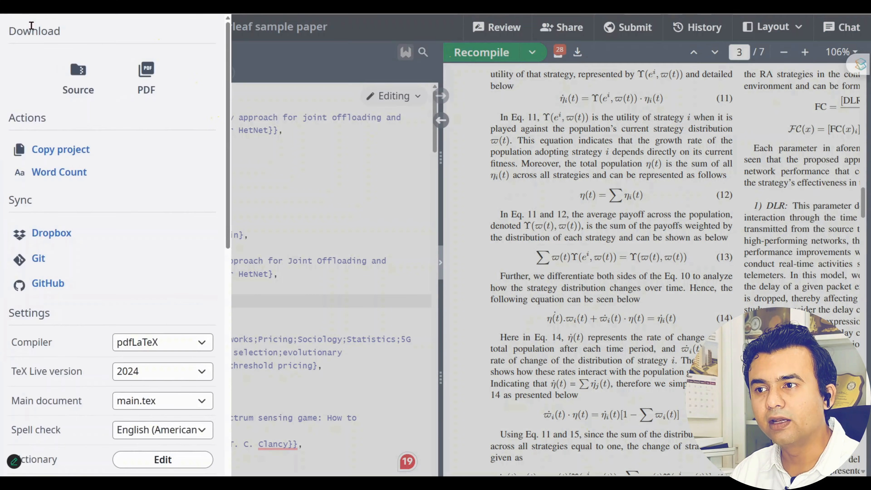
{"action": "left_click", "coordinate": [612, 140]}
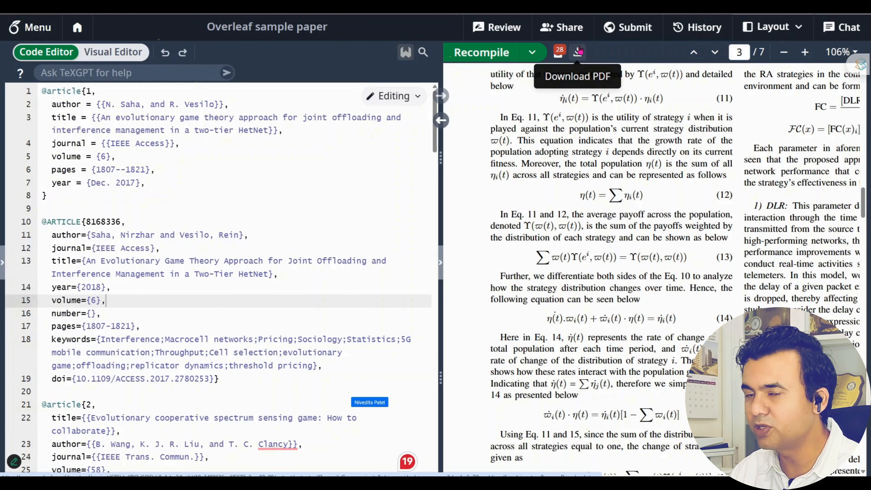
{"action": "left_click", "coordinate": [579, 51]}
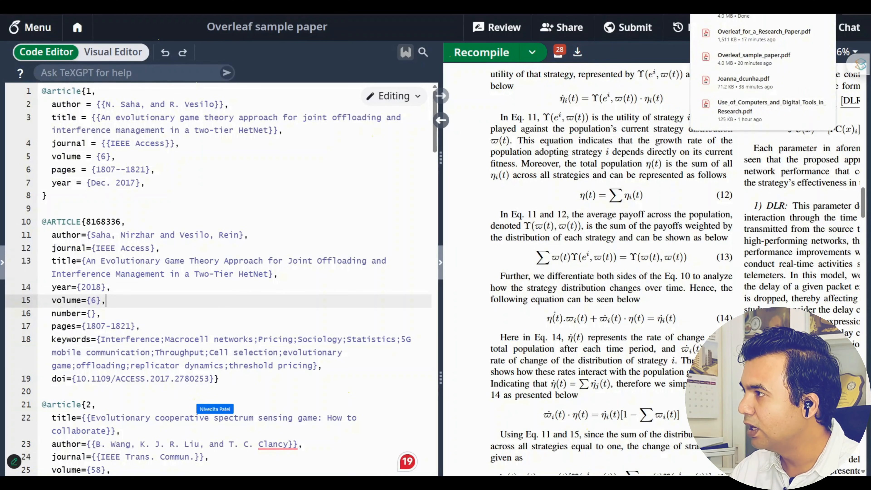
{"action": "left_click", "coordinate": [748, 15]}
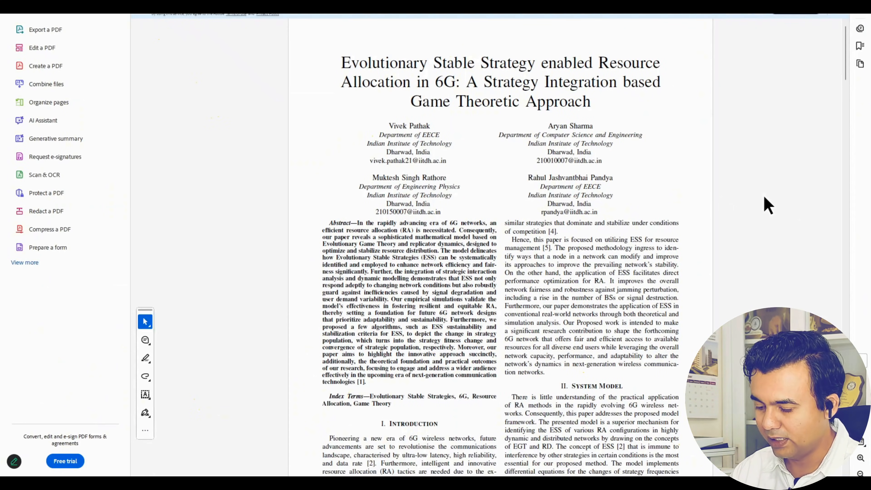
View the downloaded paper in Acrobat full-screen mode, then exit full screen
{"action": "key", "text": "ctrl+l"}
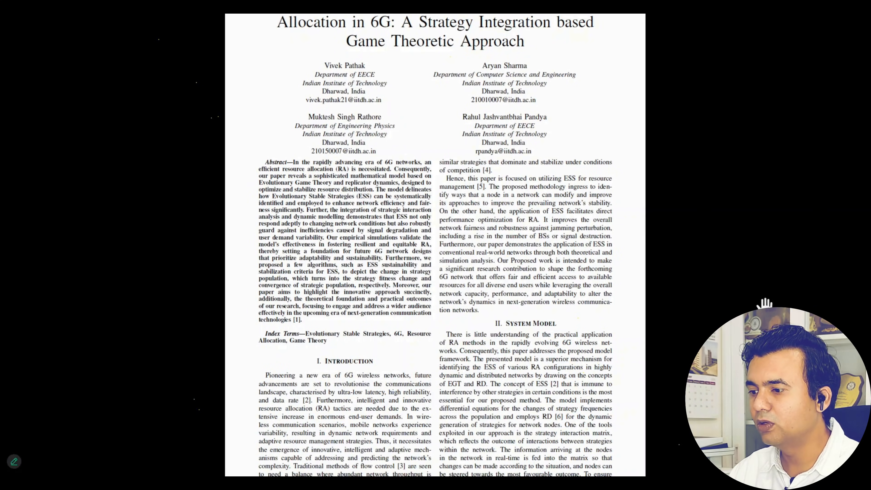
{"action": "key", "text": "Escape"}
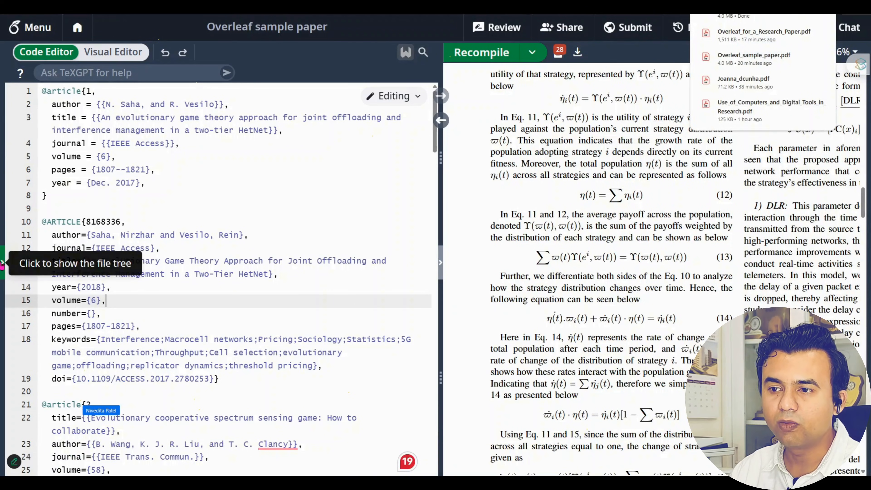
Download the sample paper project's source files from the project menu
{"action": "left_click", "coordinate": [40, 35]}
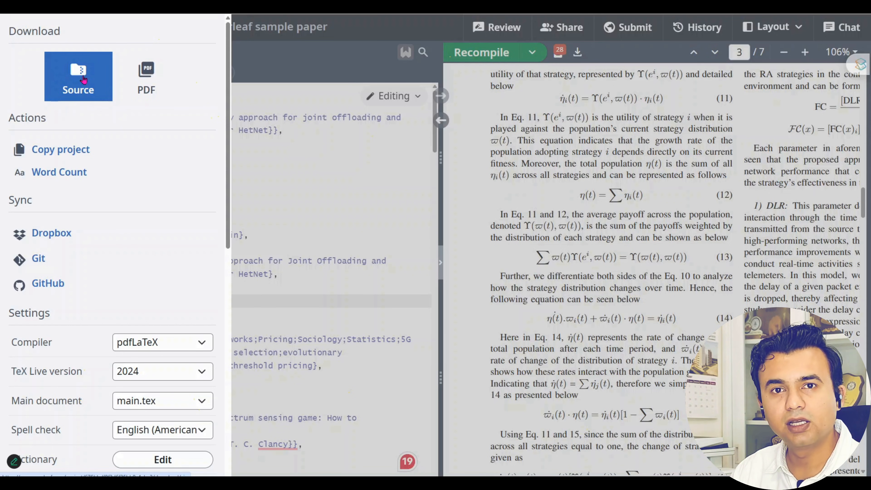
{"action": "left_click", "coordinate": [91, 62]}
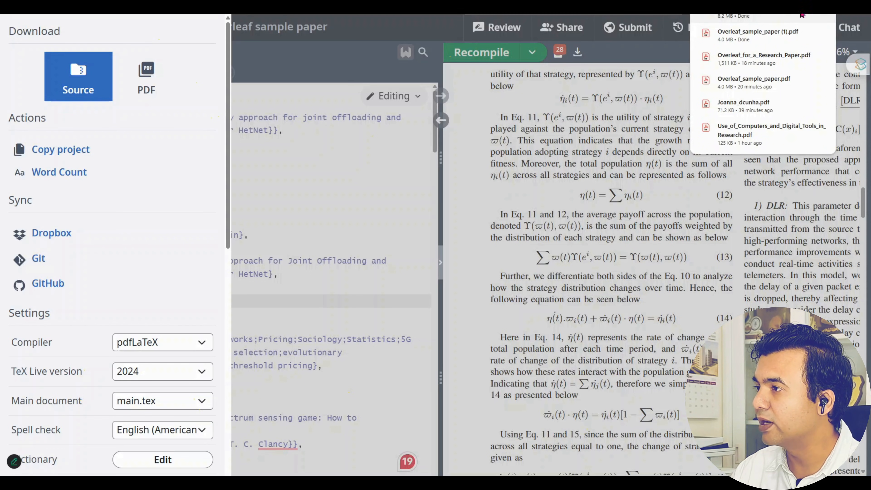
{"action": "mouse_move", "coordinate": [770, 31]}
{"action": "left_click", "coordinate": [548, 205]}
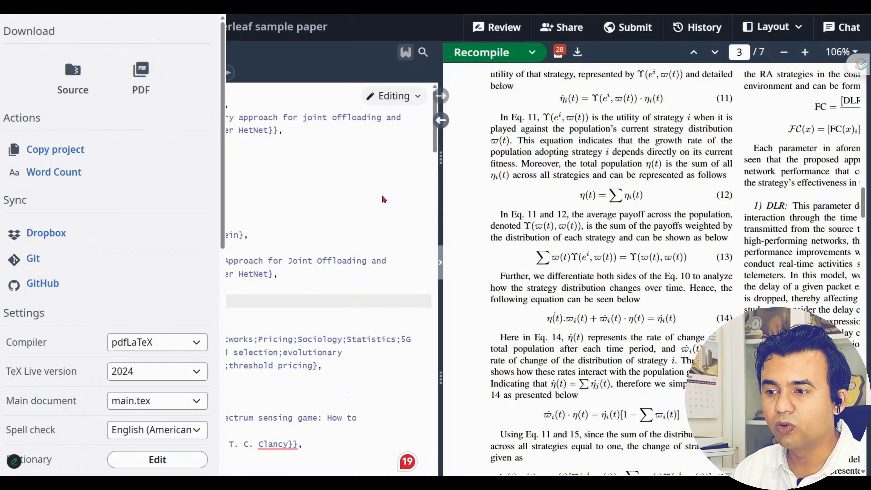
{"action": "left_click", "coordinate": [382, 193]}
Browse the project menu's Sync and Settings options, then close it
{"action": "left_click", "coordinate": [34, 30]}
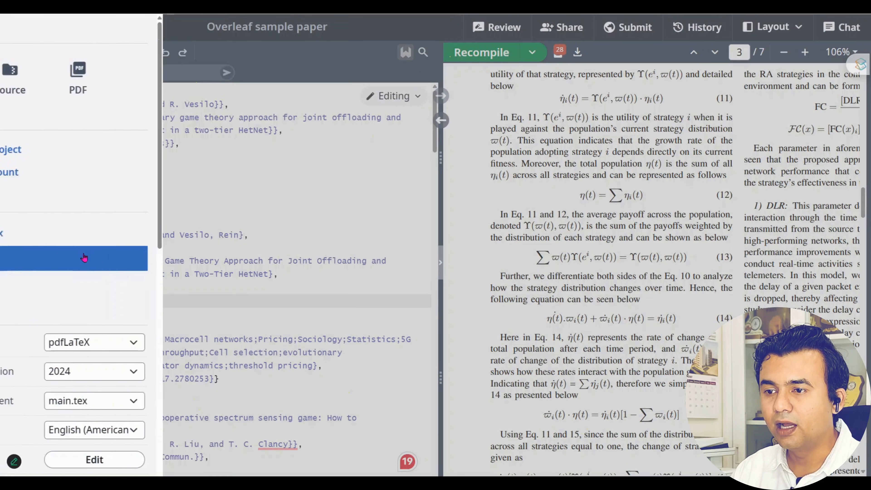
{"action": "scroll", "coordinate": [84, 253], "scroll_direction": "down", "scroll_amount": 3}
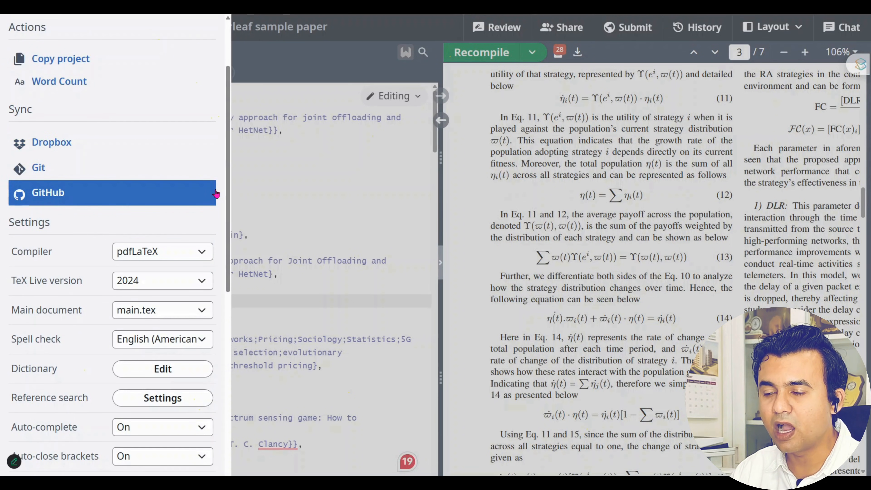
{"action": "scroll", "coordinate": [202, 189], "scroll_direction": "down", "scroll_amount": 5}
{"action": "scroll", "coordinate": [199, 187], "scroll_direction": "up", "scroll_amount": 8}
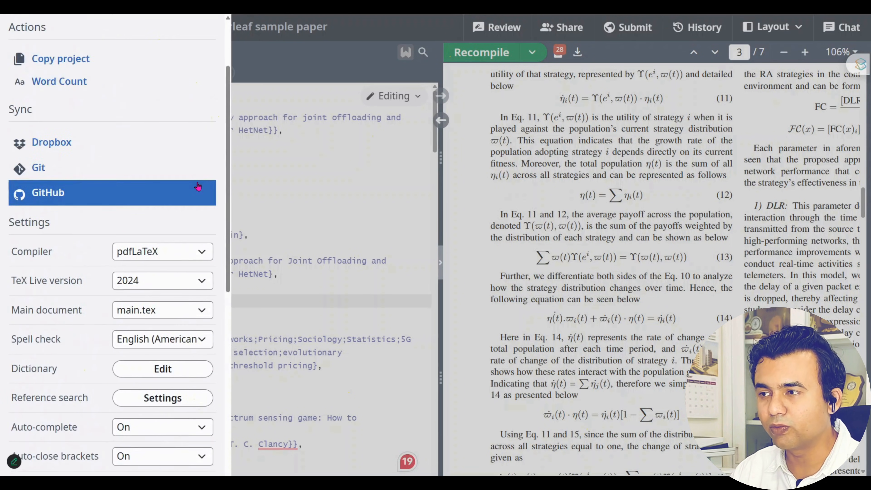
{"action": "left_click", "coordinate": [602, 178]}
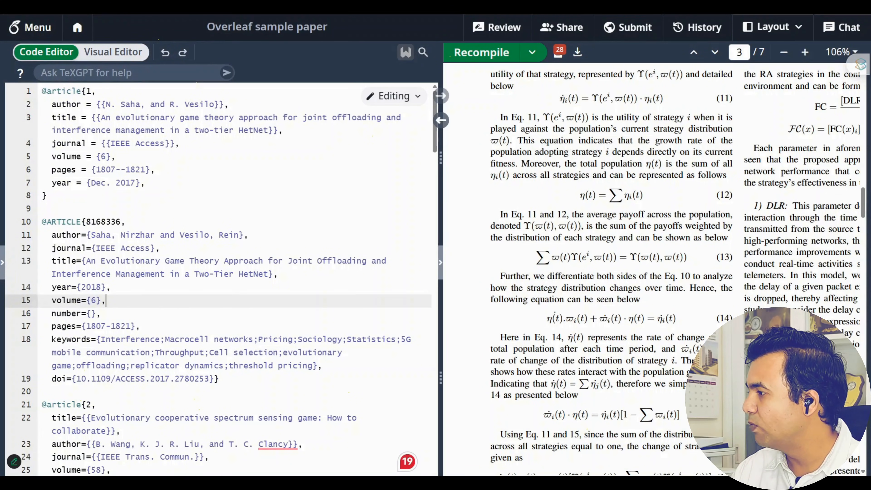